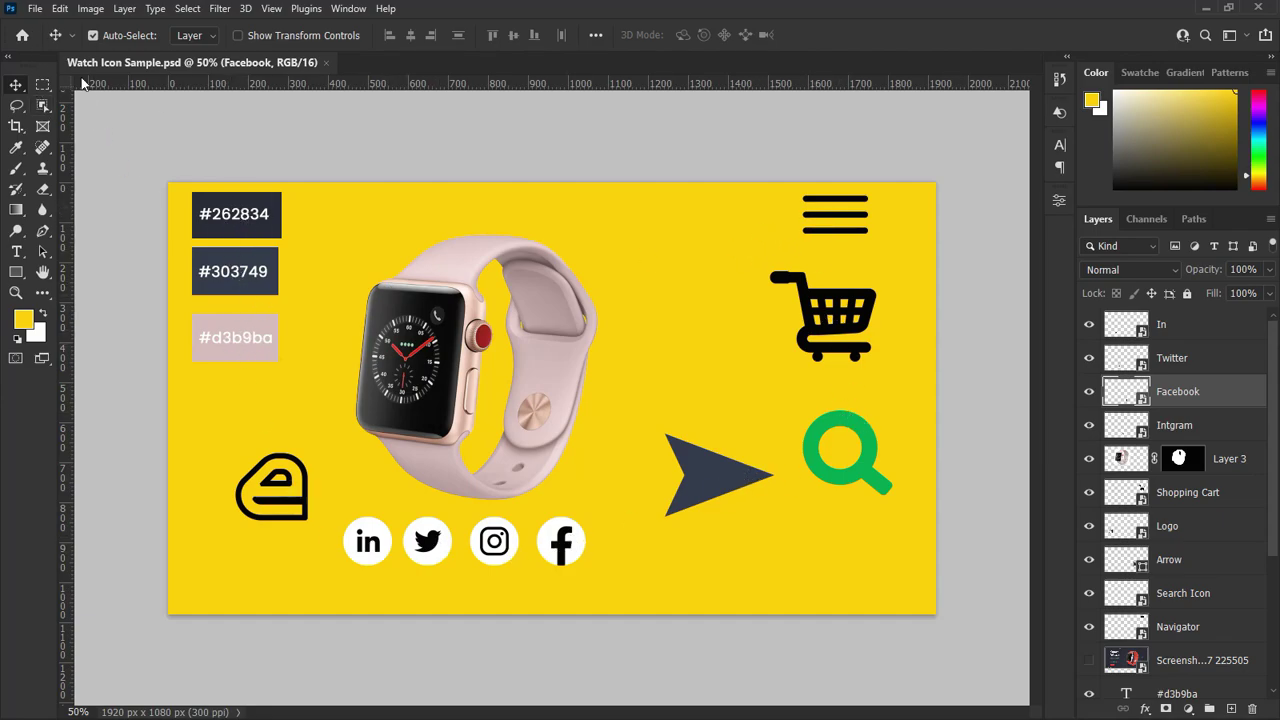
Create a new document named Watch UI Design, 1920 by 1080 pixels at a resolution of 300 pixels/centimeter.
click(35, 9)
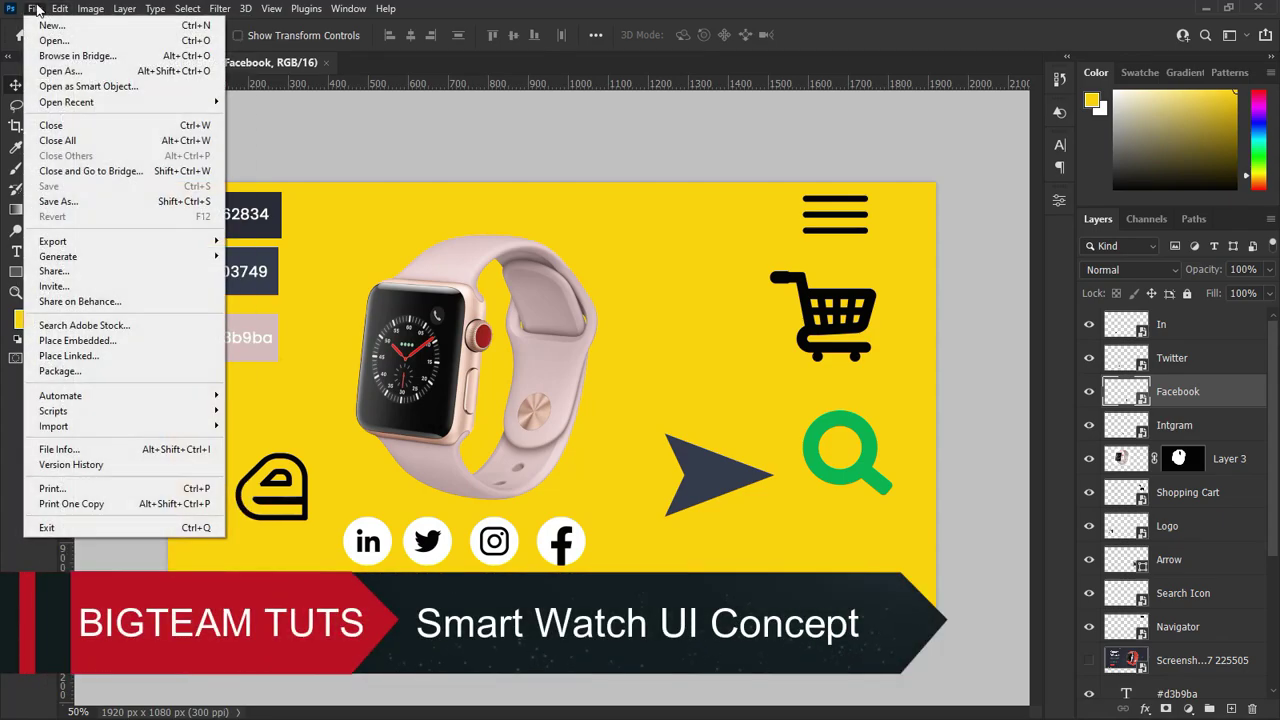
click(50, 25)
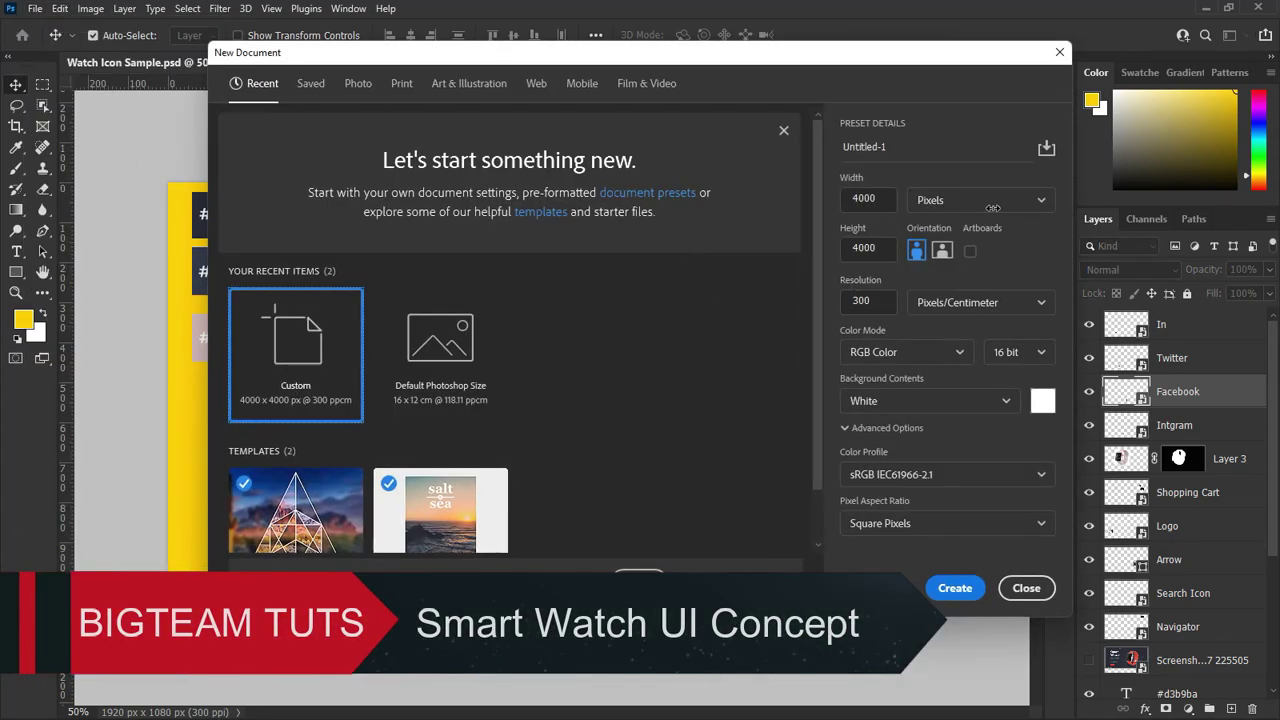
double_click(855, 201)
text(1920)
key(Tab)
text(1080)
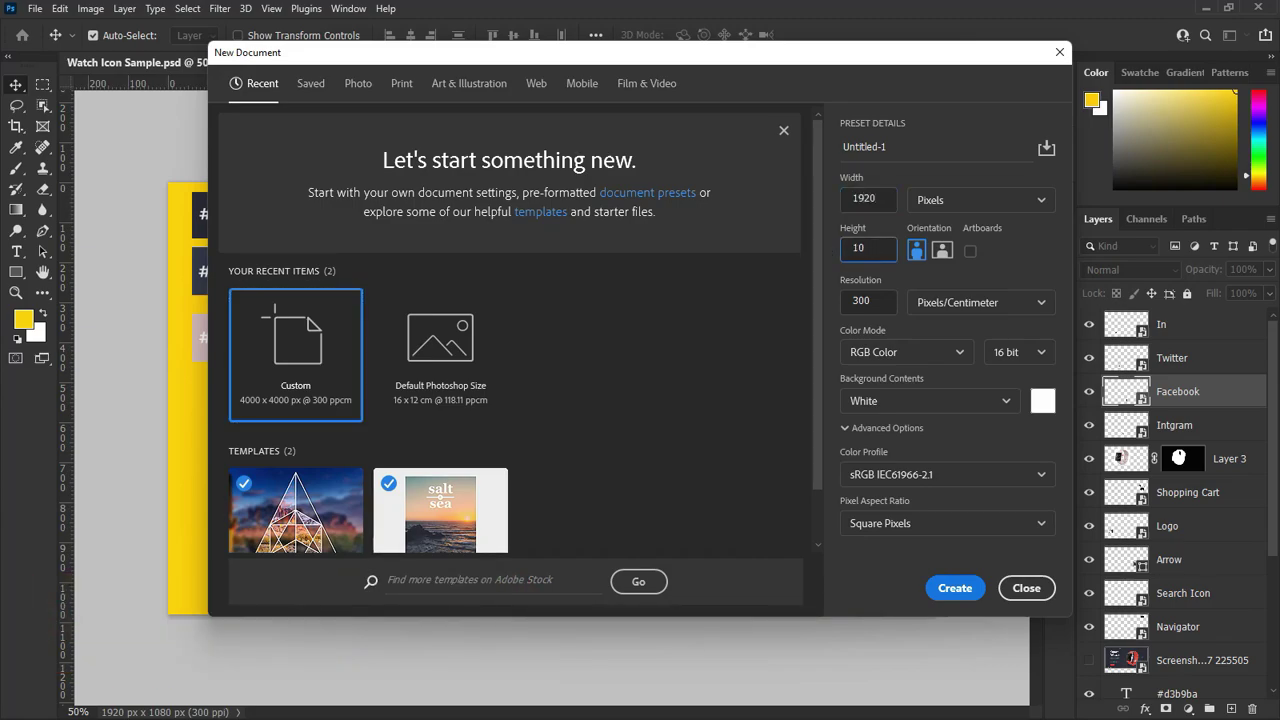
key(Tab)
text(300)
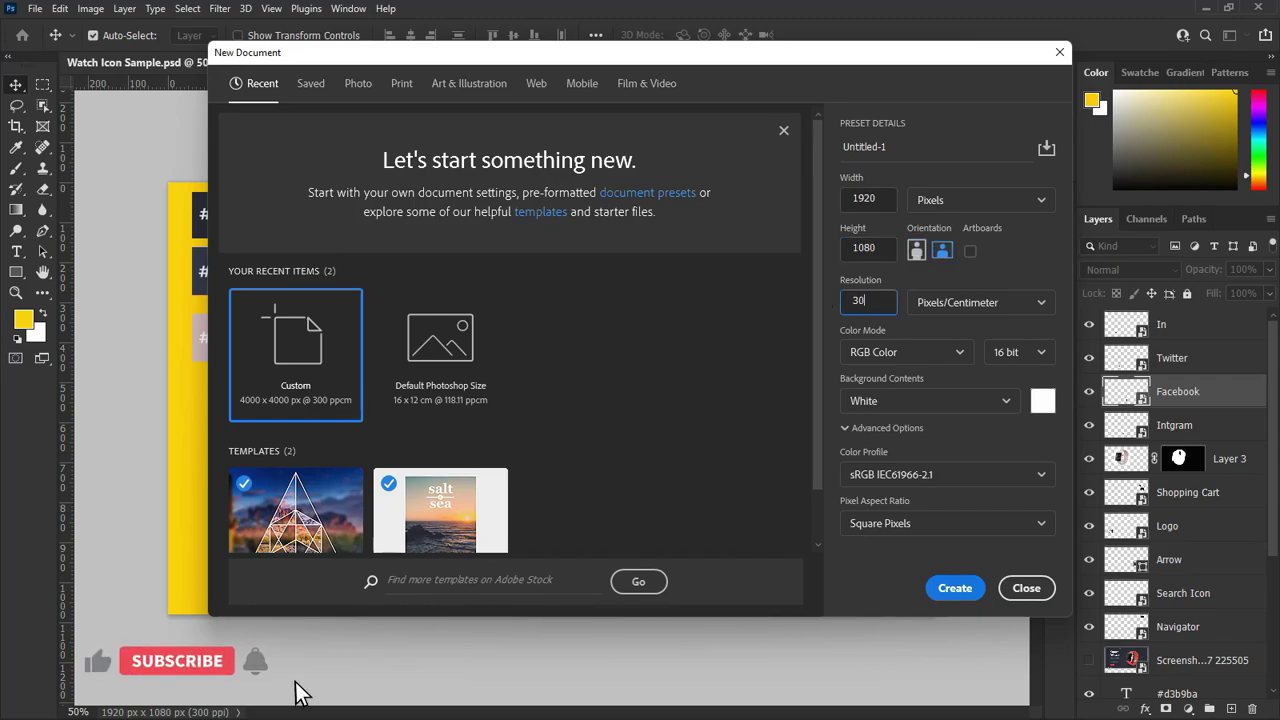
click(876, 146)
text(Watch UI Design)
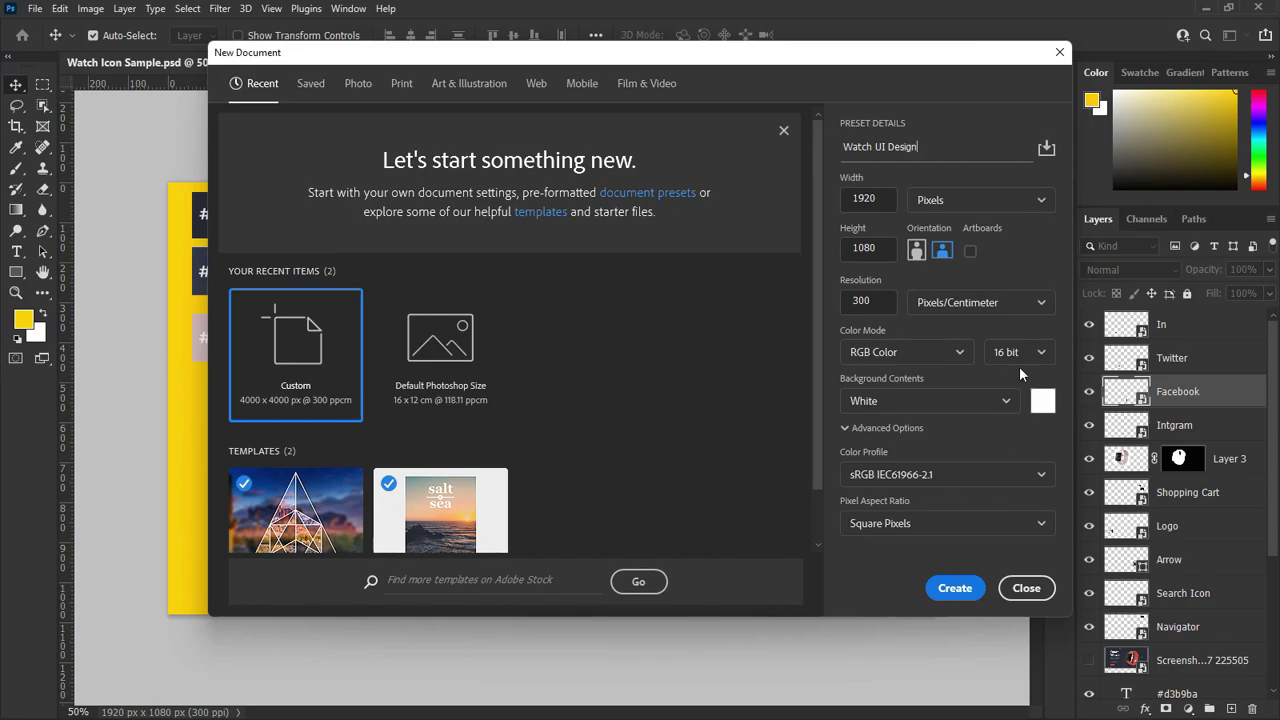
click(945, 588)
Unlock the background layer and rename it BG.
click(1251, 327)
double_click(1180, 324)
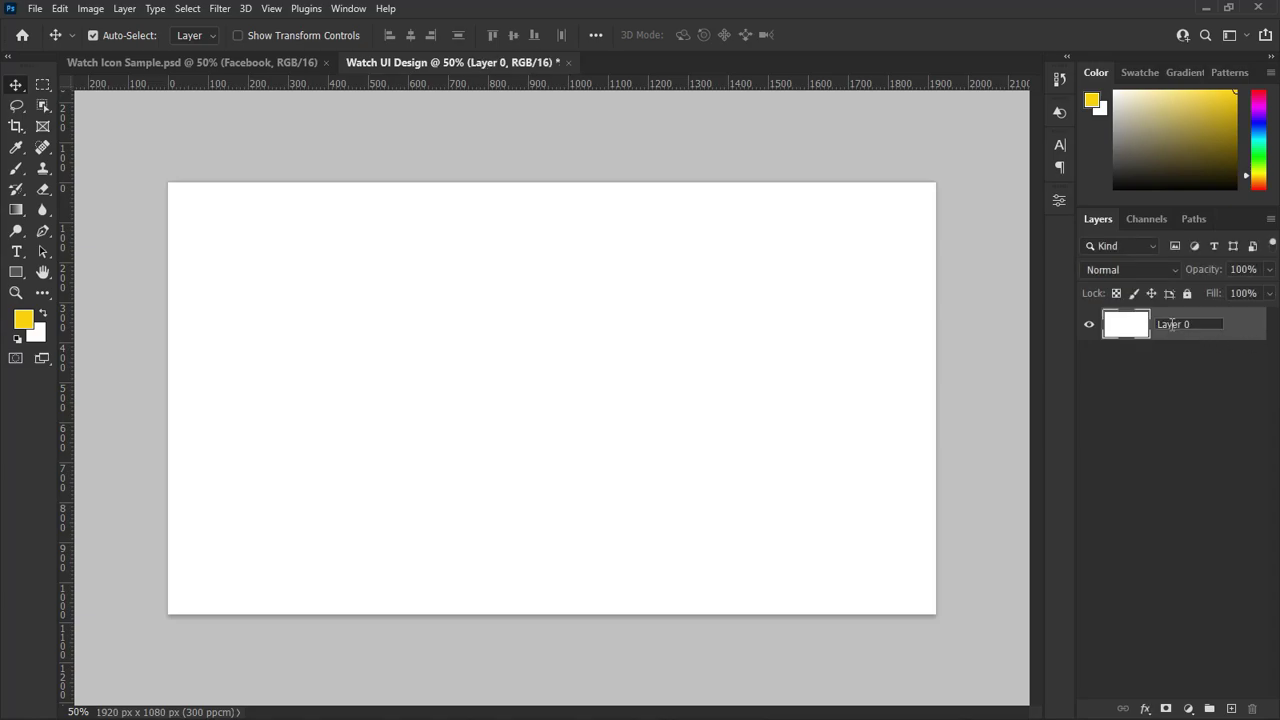
text(B)
text(o)
click(1174, 398)
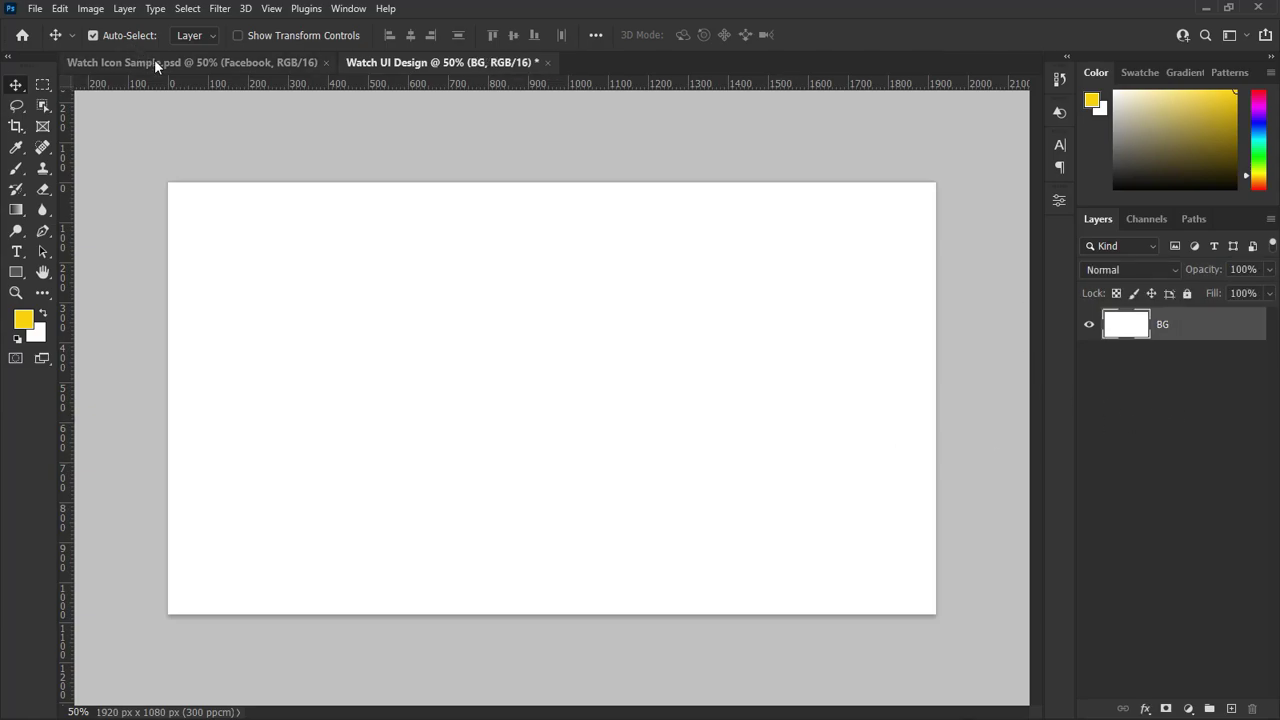
Copy the hex code 262834 from the dark swatch label in Watch Icon Sample.psd.
click(154, 62)
click(241, 222)
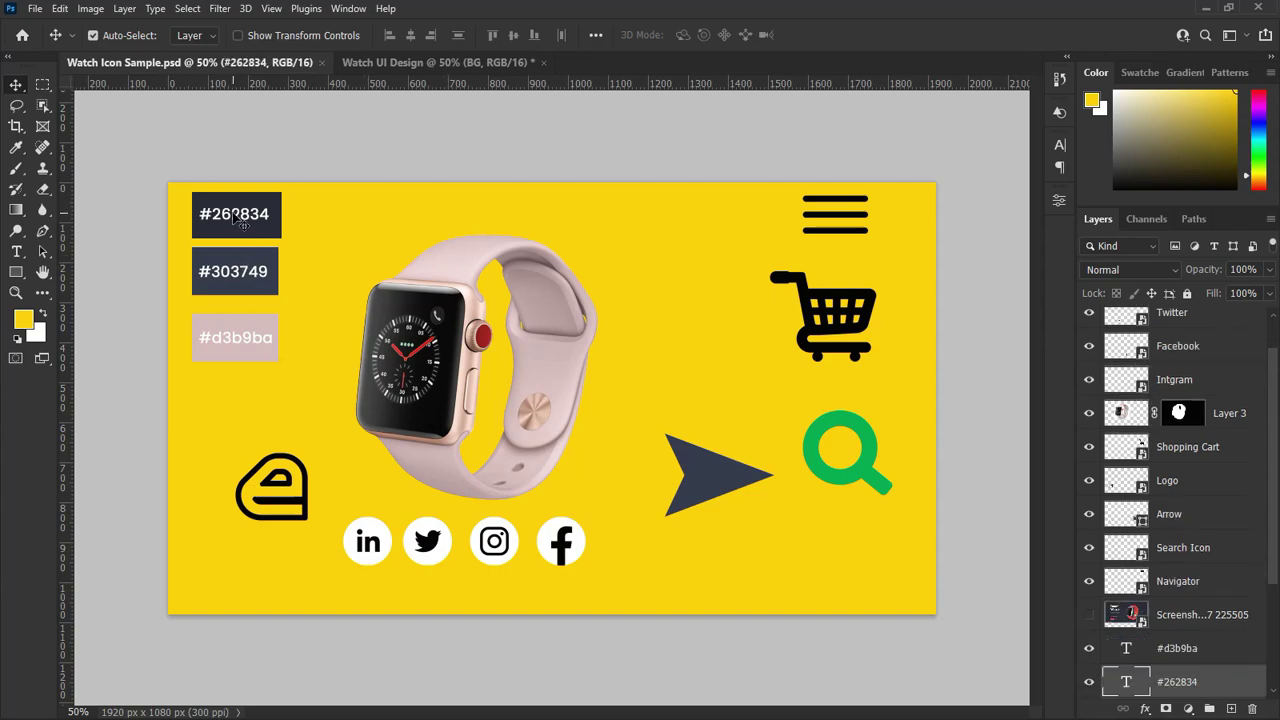
click(238, 280)
double_click(229, 226)
double_click(236, 216)
right_click(238, 226)
click(264, 265)
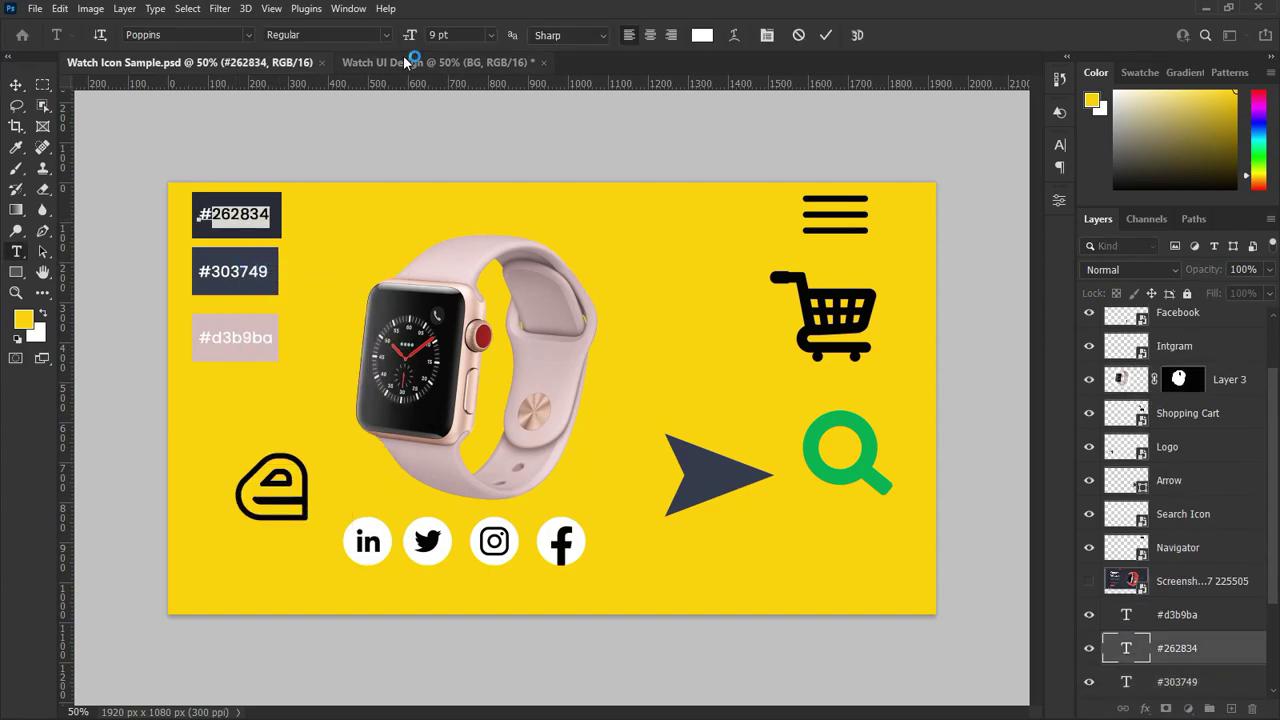
Add a Gradient Overlay to the BG layer in Watch UI Design and set its first color stop to #262834.
click(440, 62)
double_click(1220, 330)
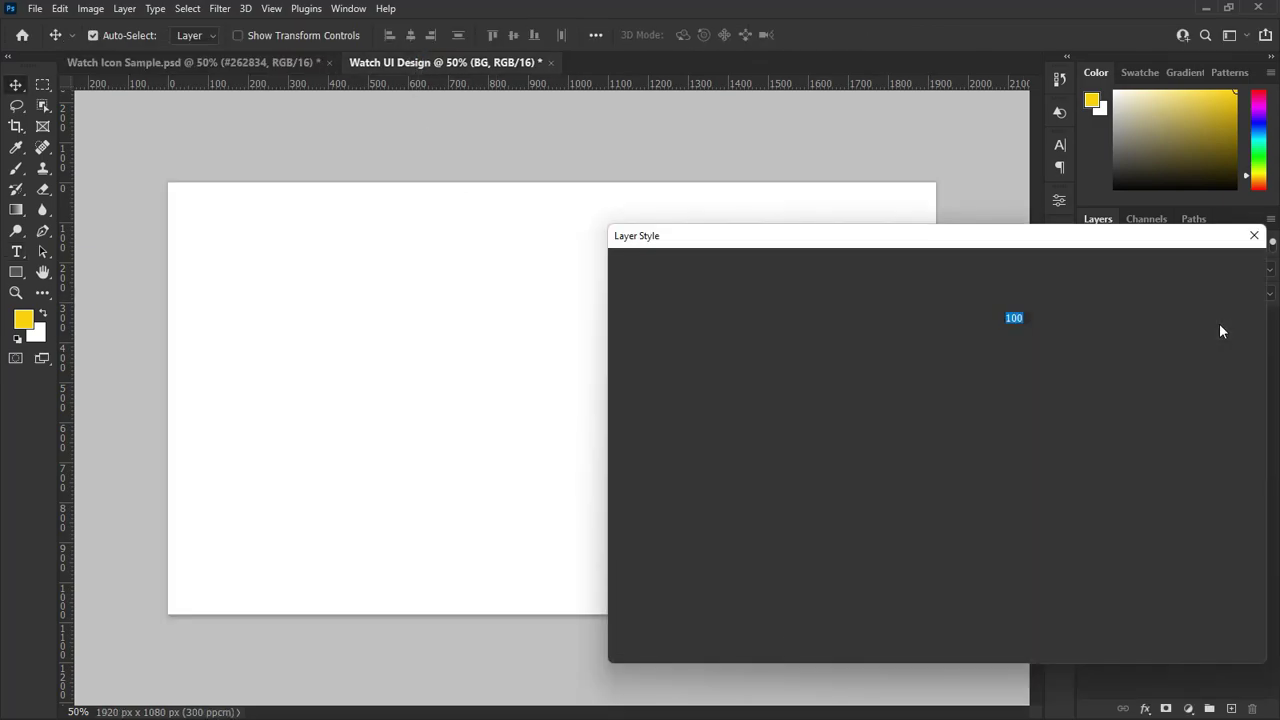
click(681, 479)
click(942, 340)
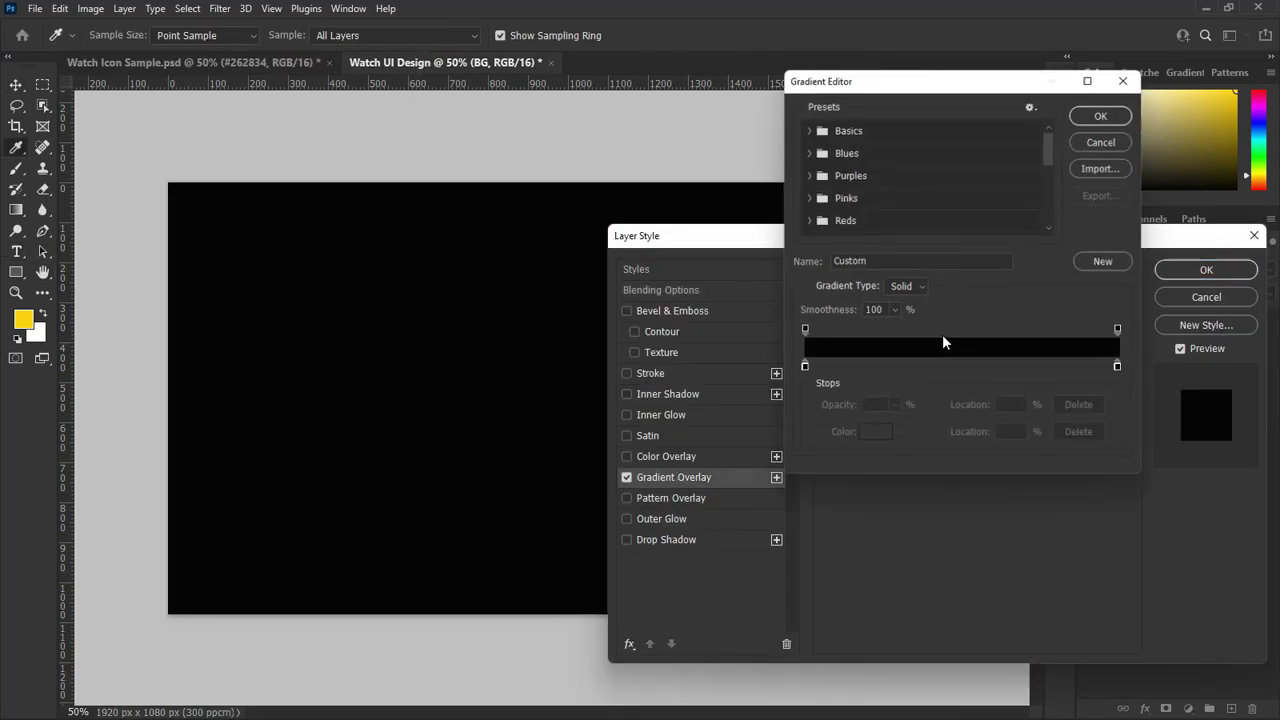
double_click(802, 367)
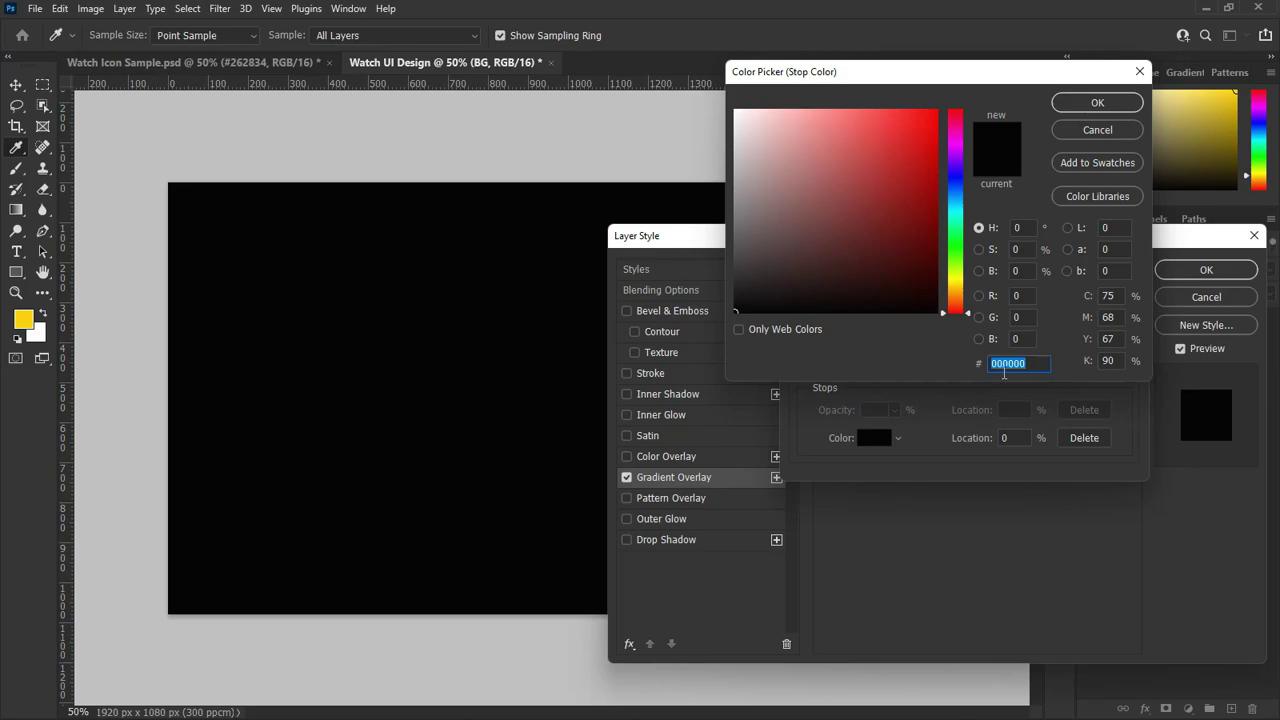
right_click(1005, 365)
click(1065, 432)
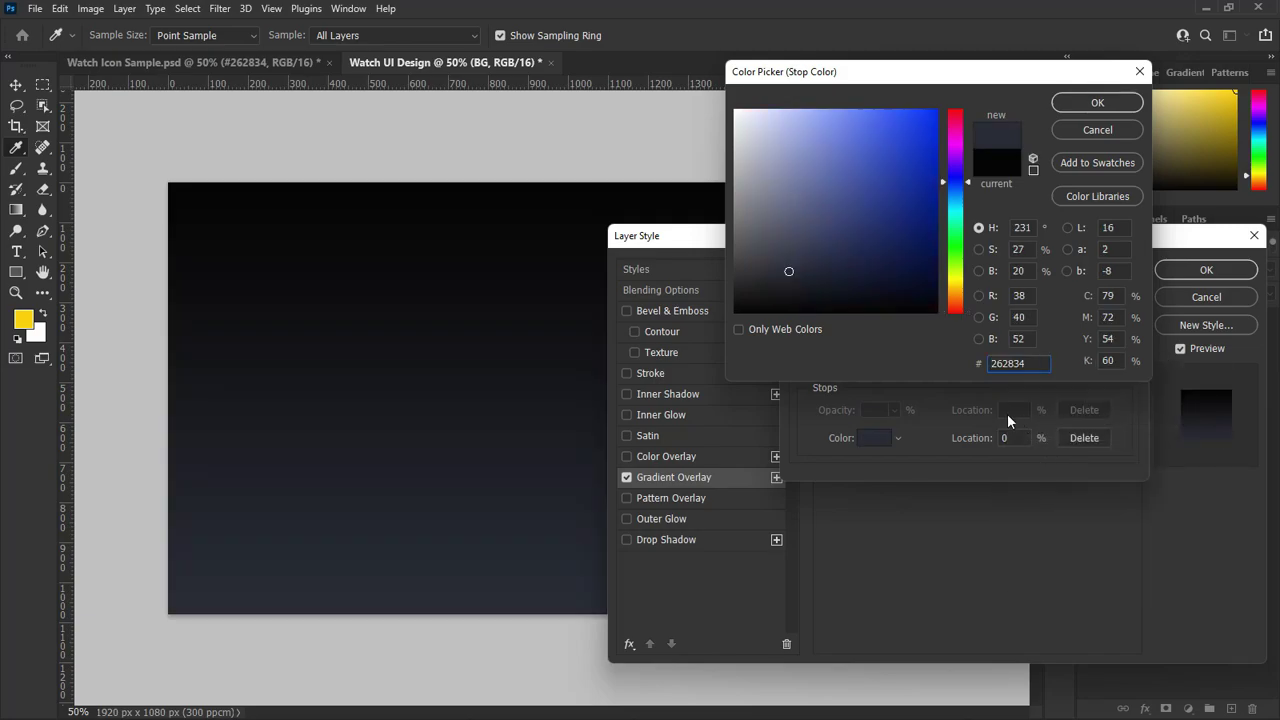
click(1098, 104)
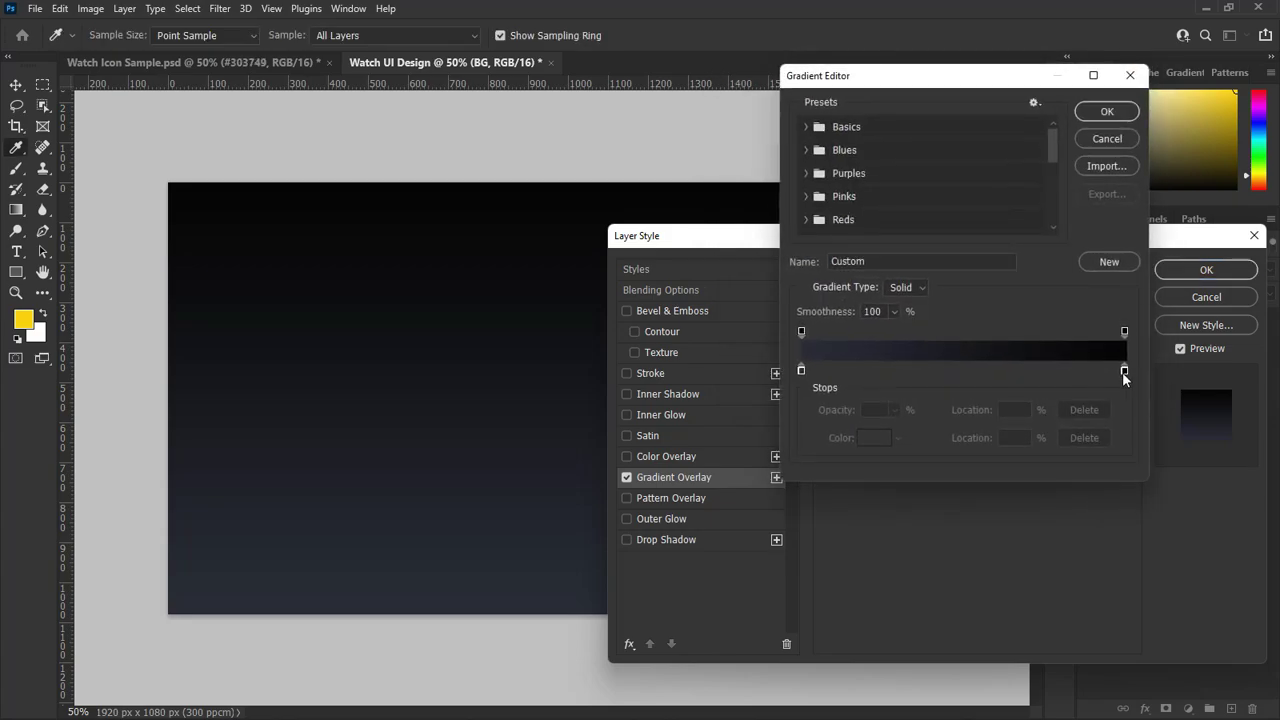
Set the gradient's end color stop to #303749, add the gradient to the presets and accept it.
double_click(1124, 370)
right_click(1001, 368)
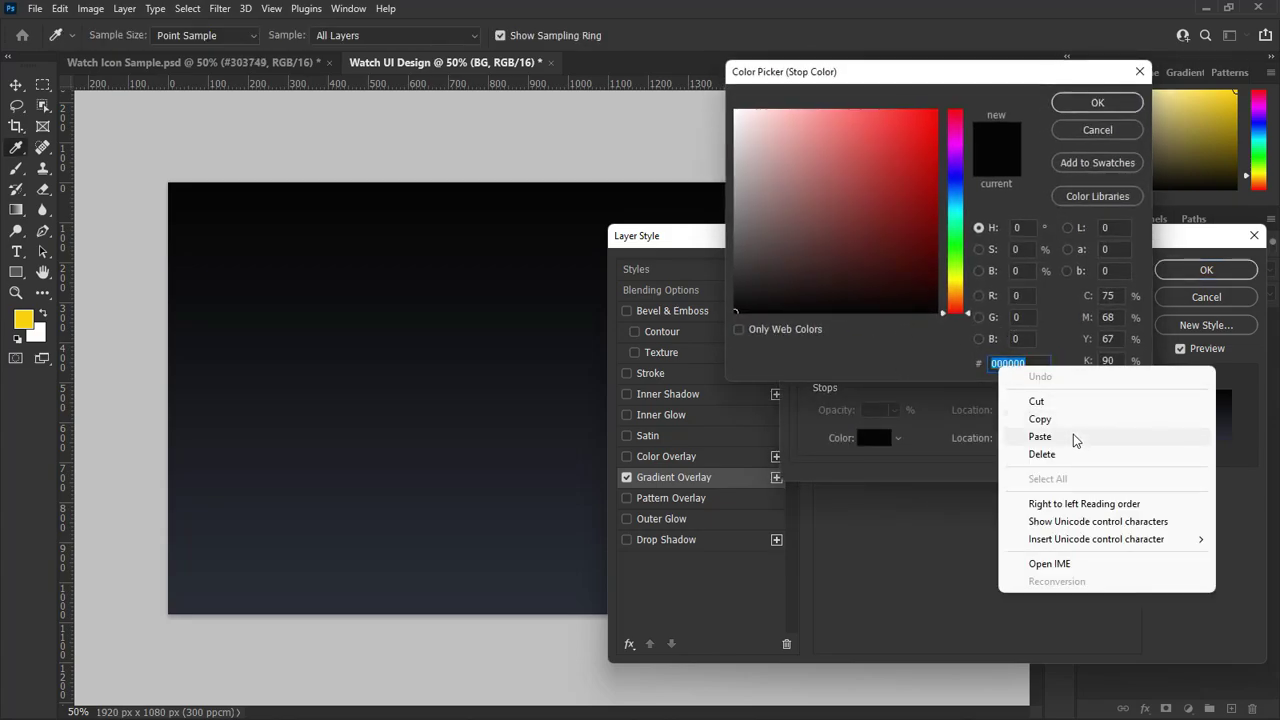
click(1030, 434)
click(1099, 104)
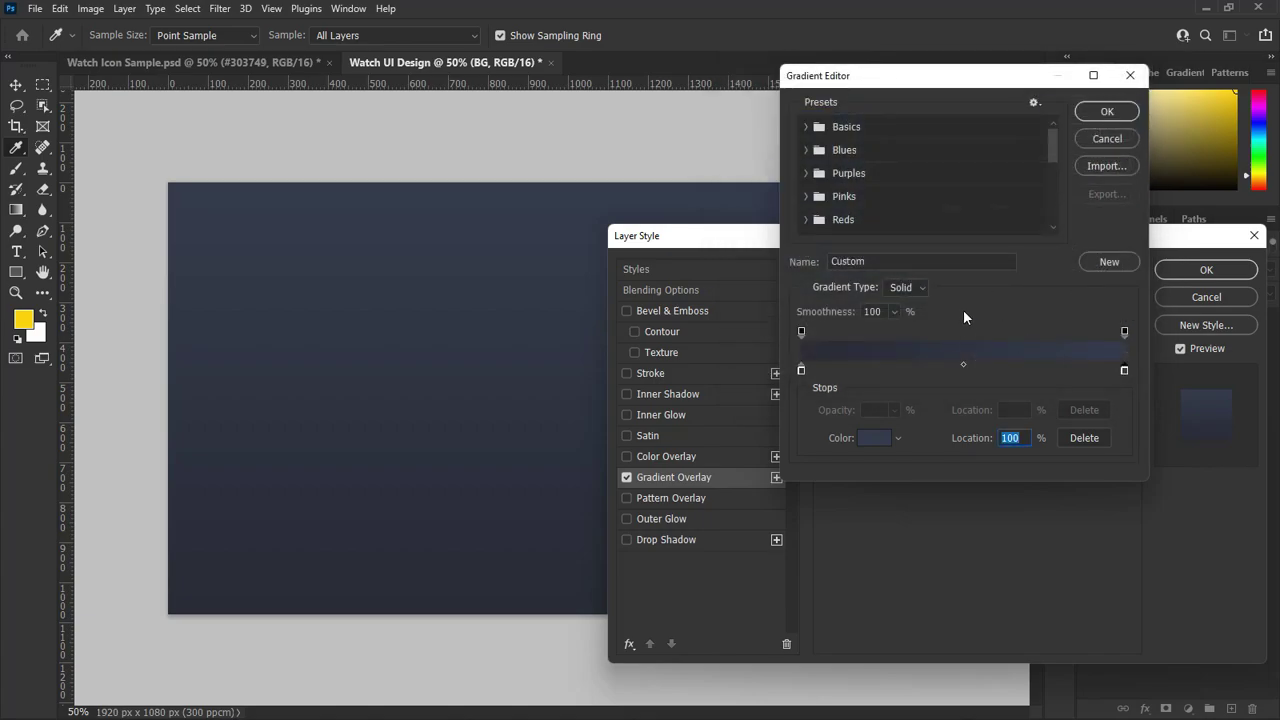
click(1090, 261)
key(Return)
Make the gradient overlay radial and reversed at 150% scale, with its center shifted to the right of the canvas middle.
click(988, 362)
click(915, 388)
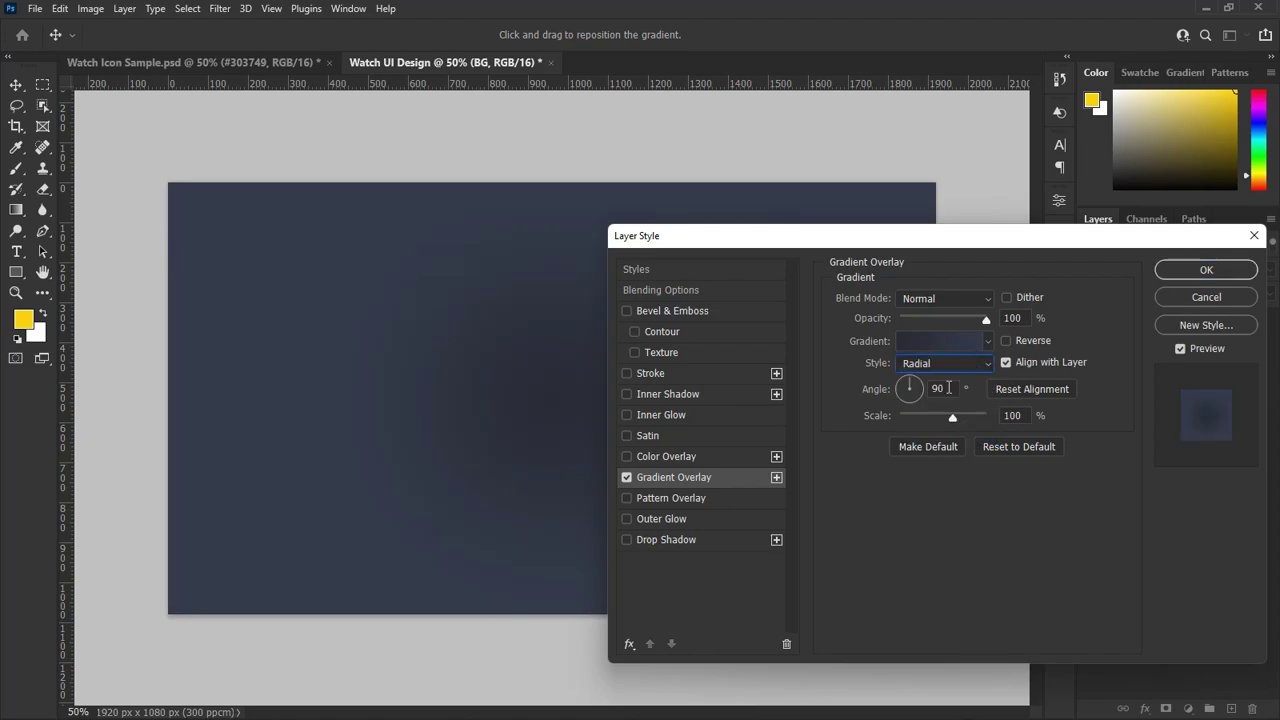
click(1006, 341)
double_click(1020, 414)
drag(899, 250, 1043, 259)
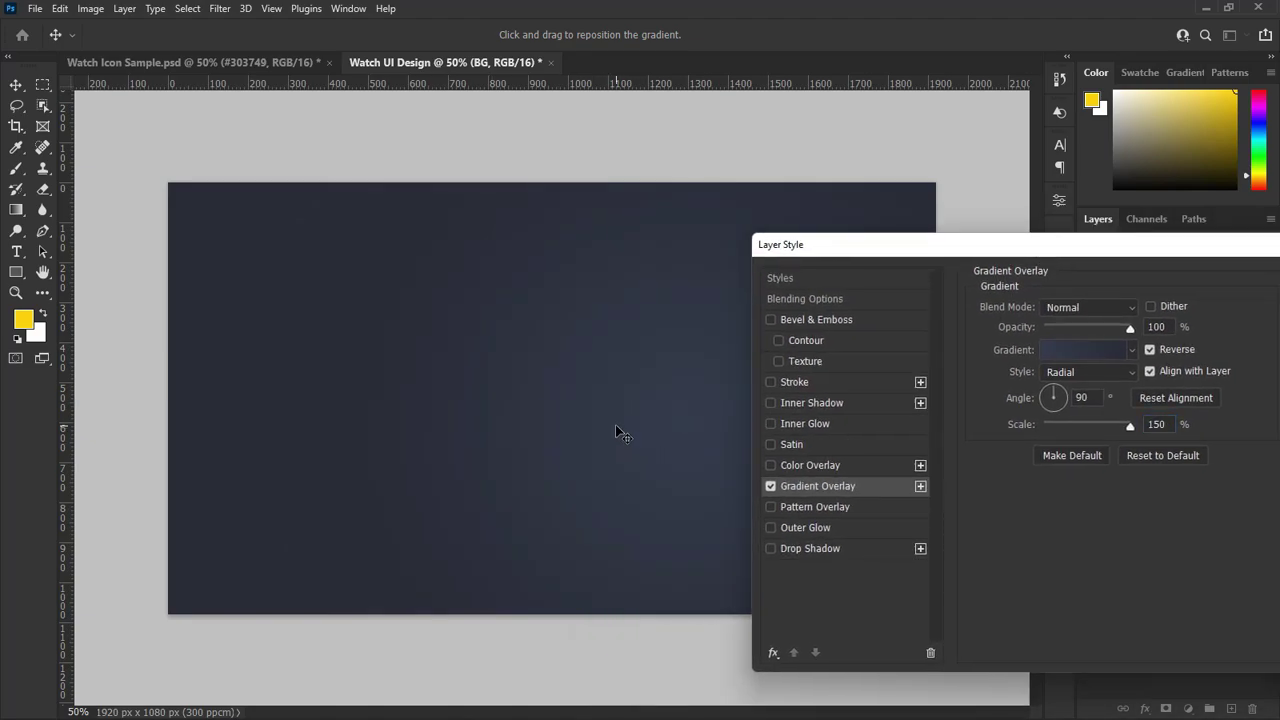
drag(855, 250, 579, 264)
key(Return)
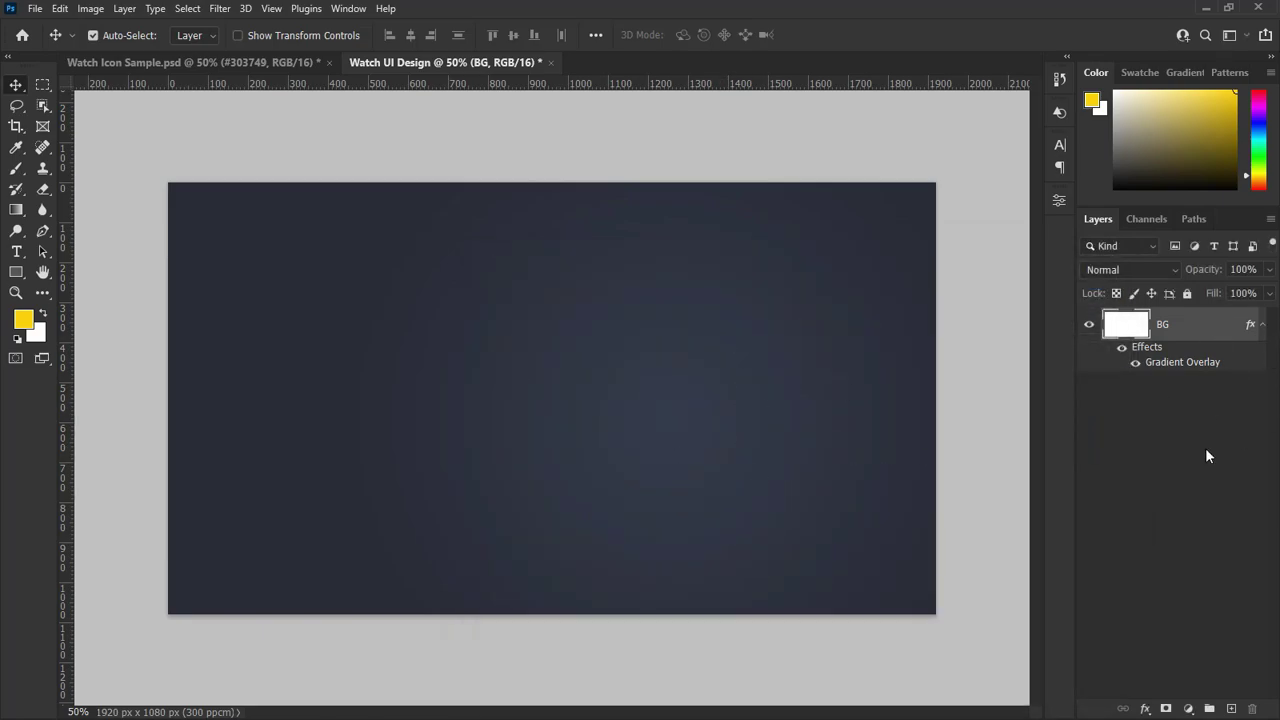
Add a new layer above BG and fill it with white.
key(ctrl+shift+alt+n)
key(x)
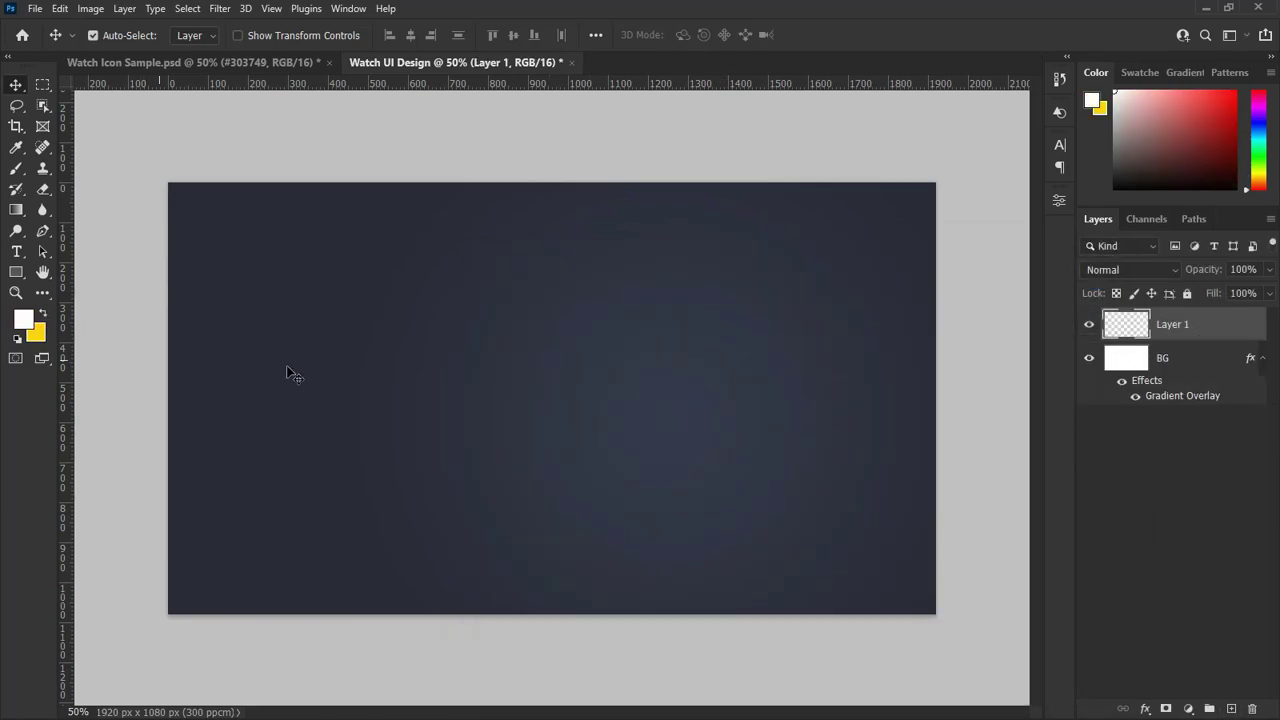
key(alt+BackSpace)
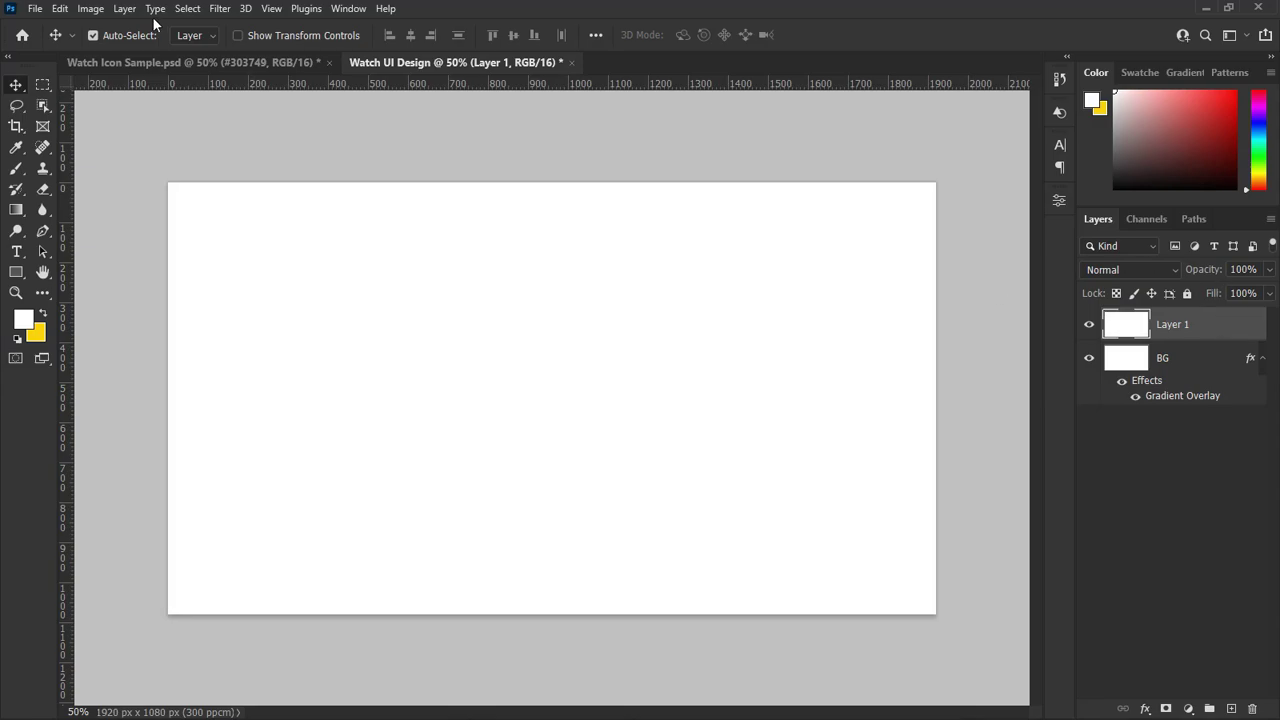
Apply 10% uniform Add Noise to the white layer and set its blend mode to Multiply.
click(218, 9)
mouse_move(400, 259)
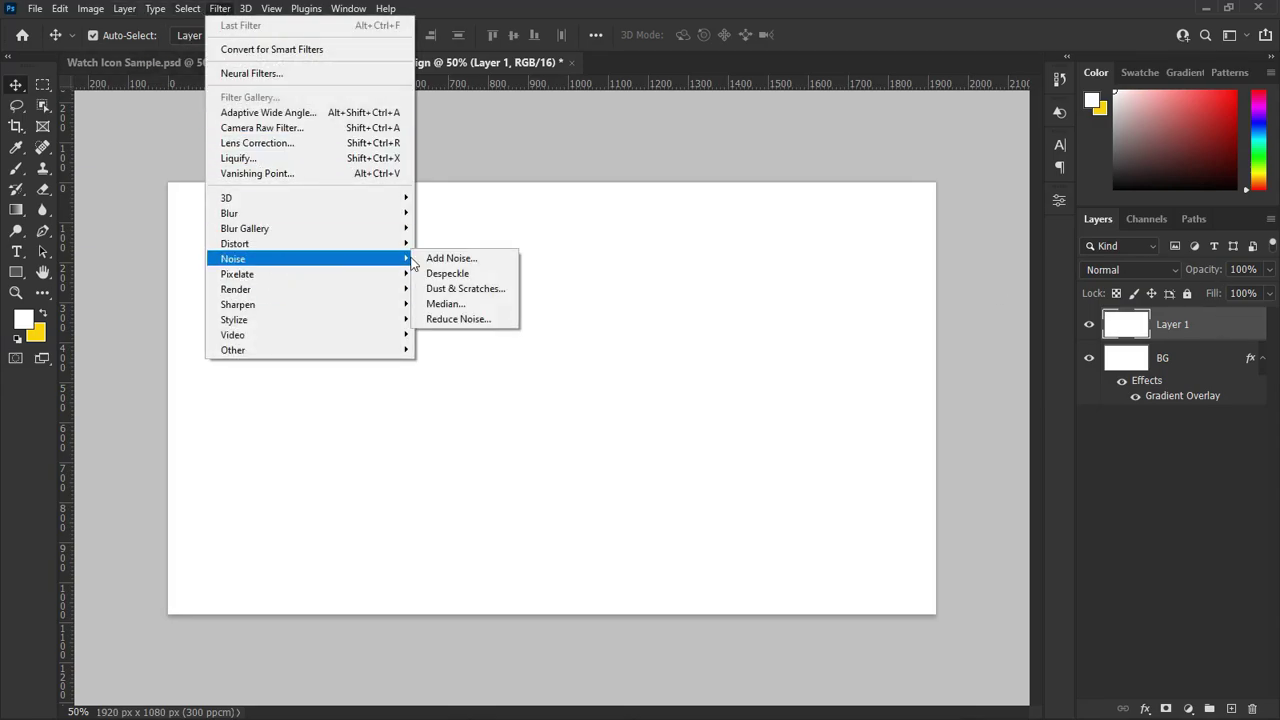
click(463, 260)
text(10)
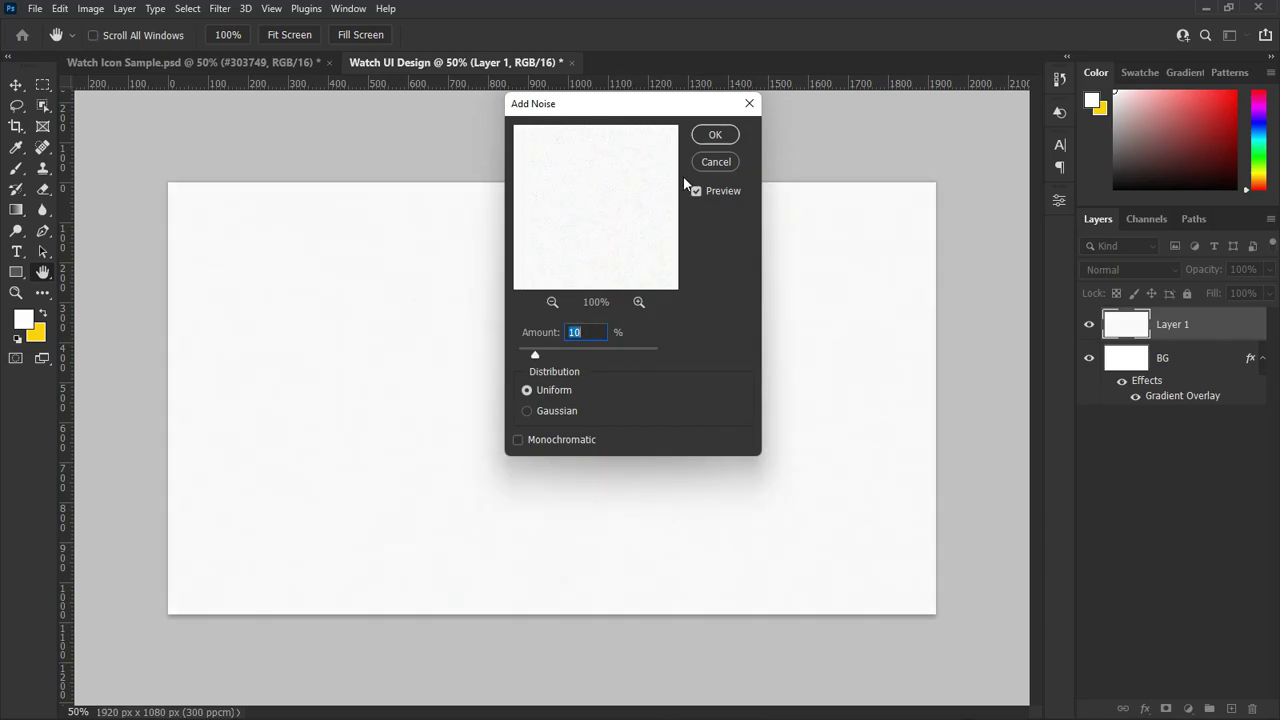
click(715, 136)
click(1130, 269)
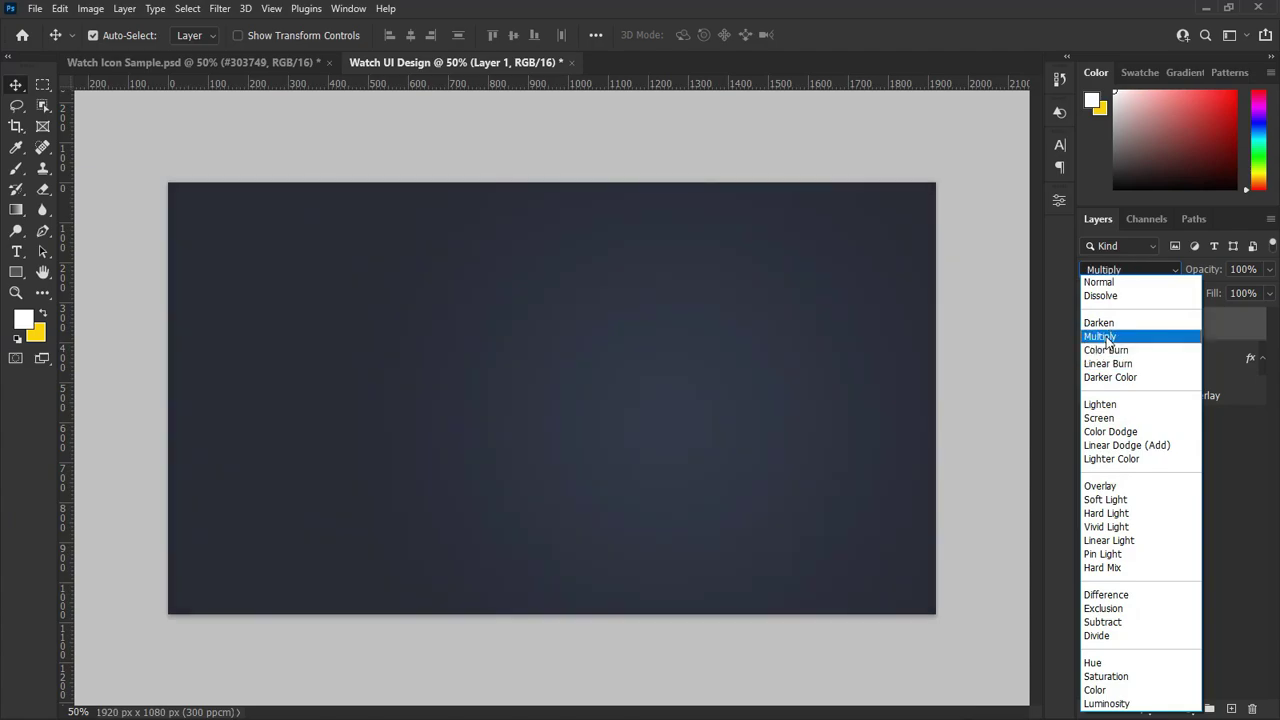
click(1102, 336)
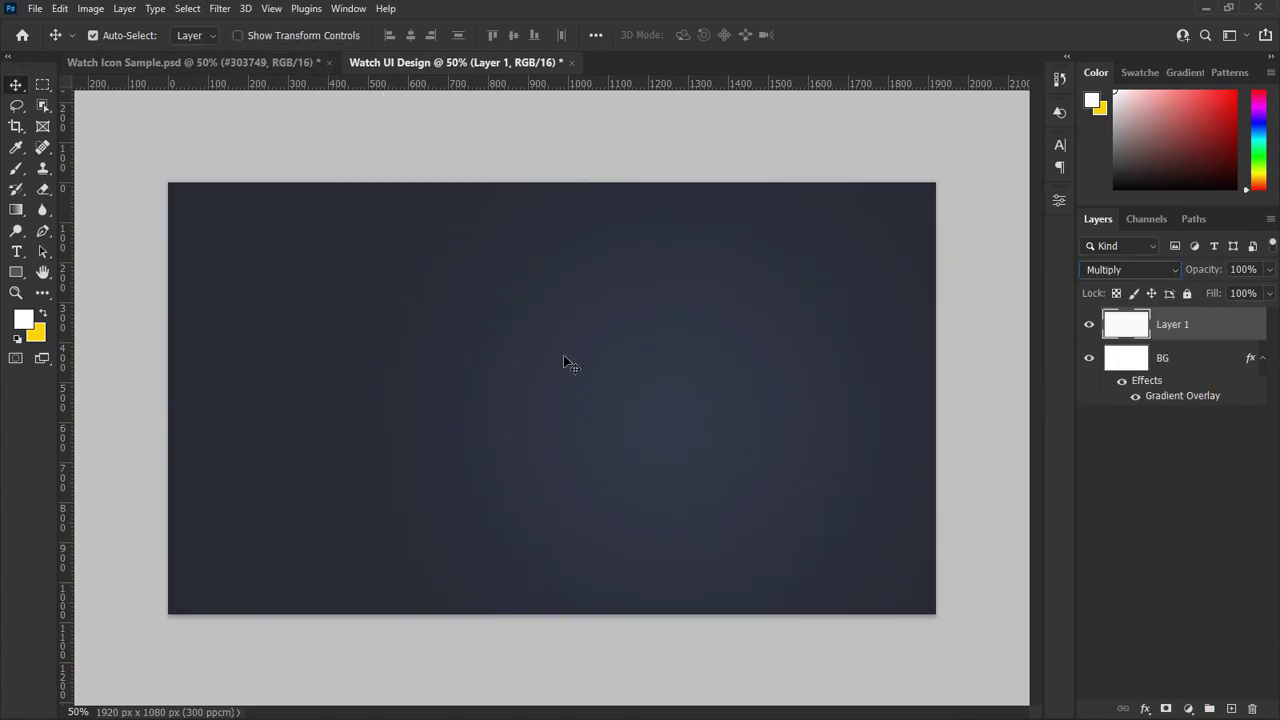
Create a 130 by 130 px white rectangle shape on the canvas.
click(14, 276)
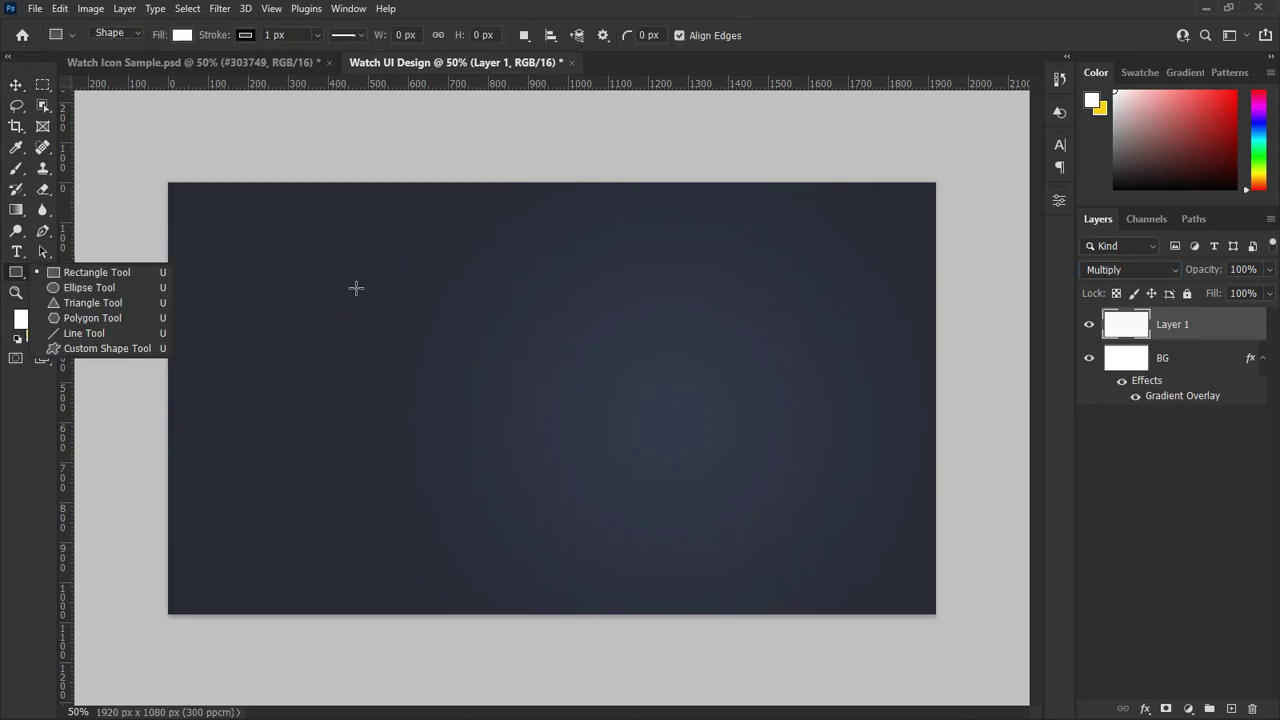
click(102, 272)
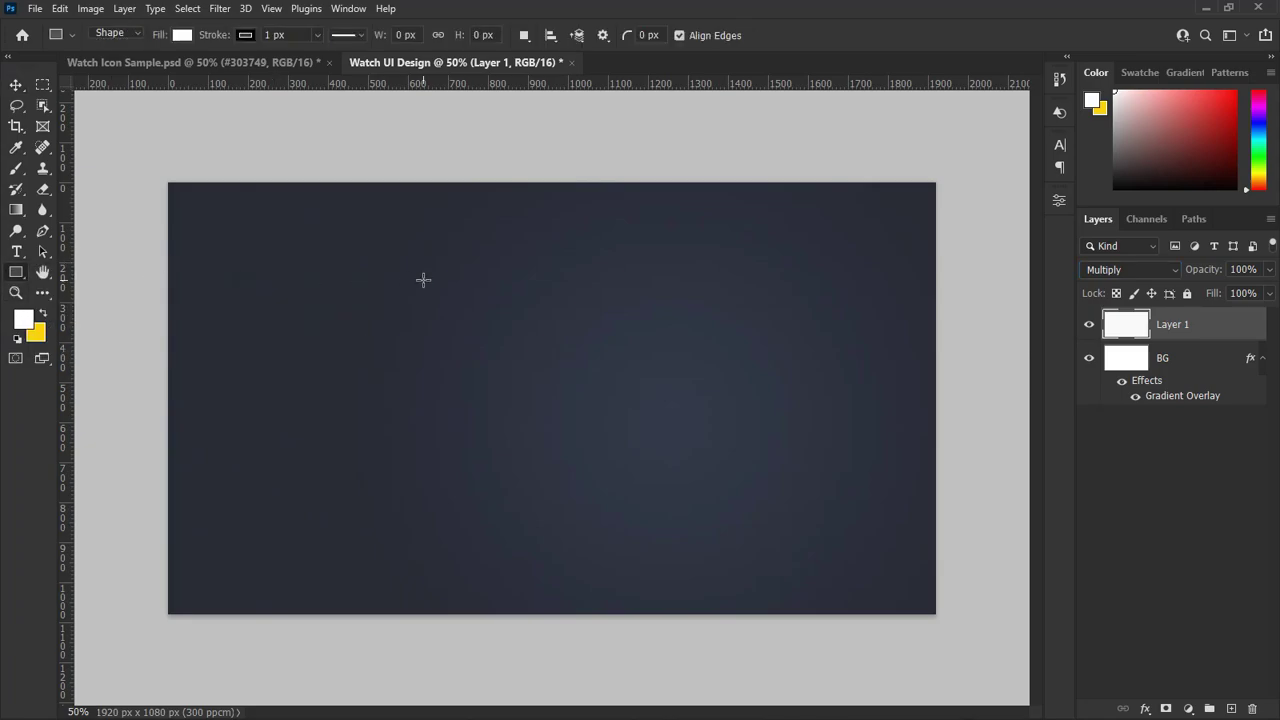
click(491, 314)
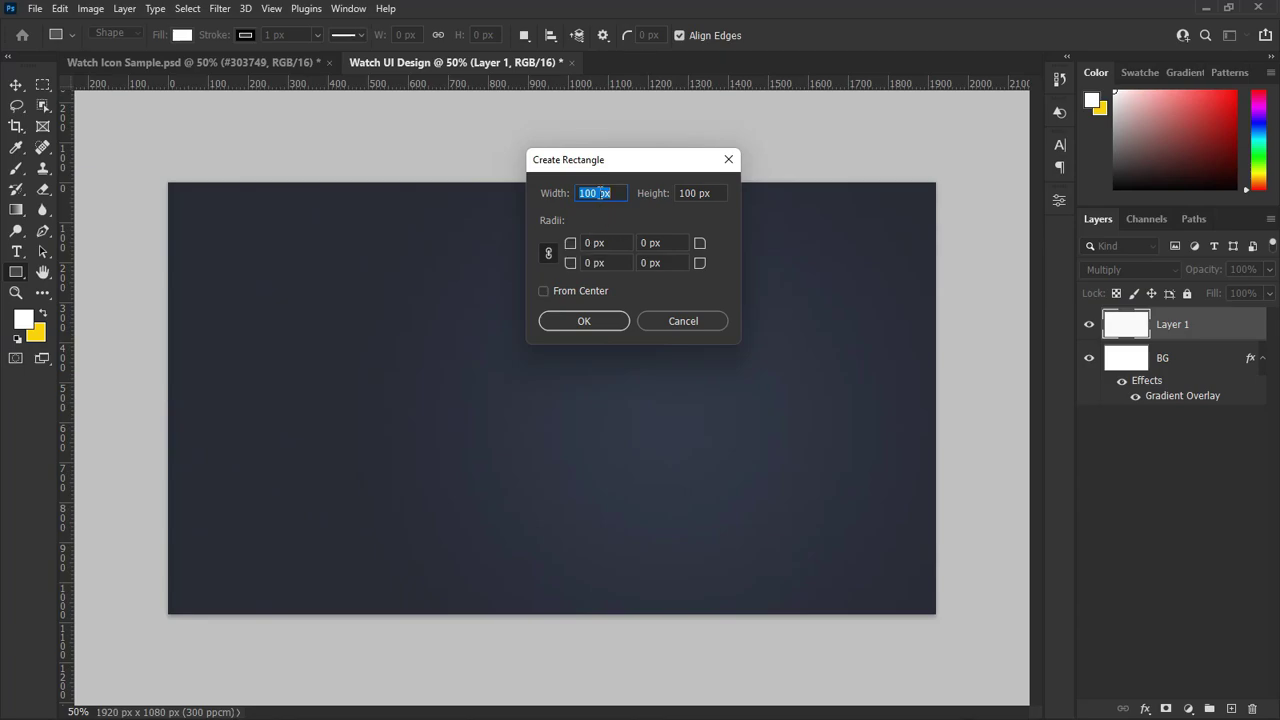
text(130)
drag(697, 193, 674, 192)
text(1)
click(580, 321)
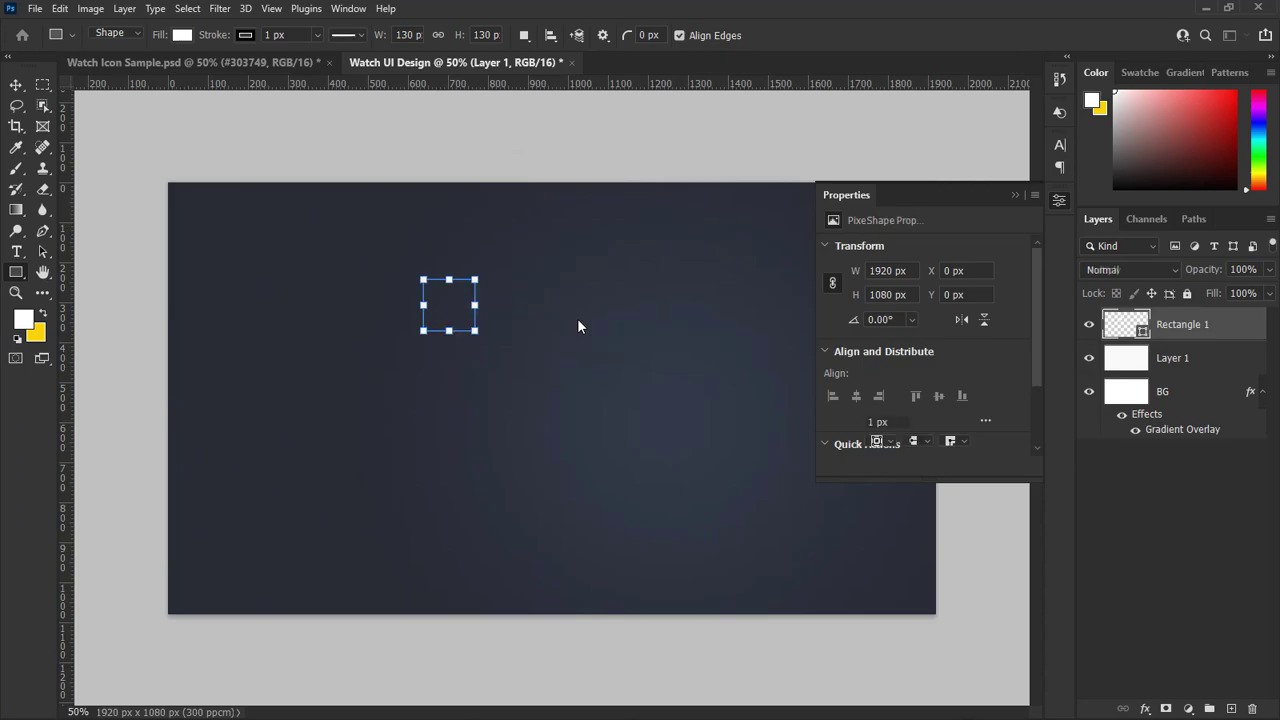
Using the square in the canvas corners as a spacer, place horizontal guides 130 px from the upper and lower canvas edges.
click(15, 88)
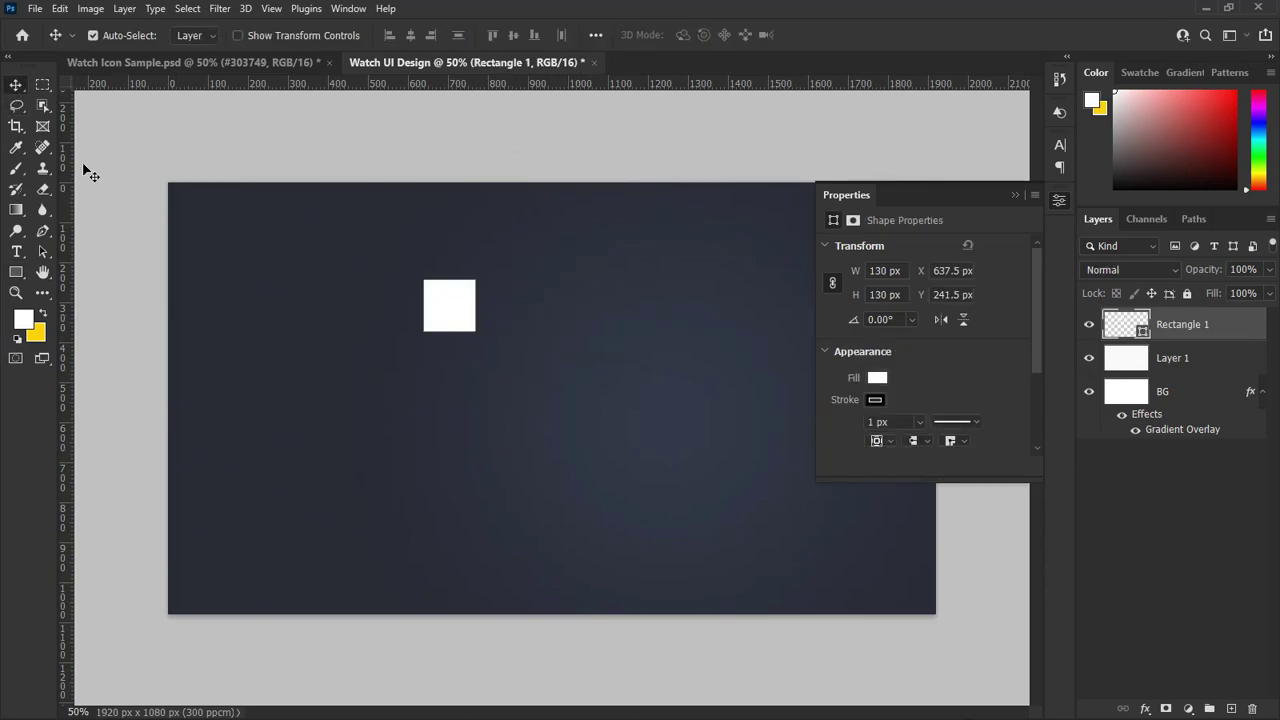
drag(438, 323, 199, 219)
drag(141, 84, 192, 595)
drag(185, 84, 177, 562)
click(1015, 197)
Place vertical guides 130 px from the left and right canvas edges using the square as a spacer, and delete the square.
drag(67, 481, 220, 478)
drag(194, 590, 910, 590)
drag(60, 458, 893, 500)
key(Delete)
key(Return)
Bring the watch from Watch Icon Sample.psd into Watch UI Design, scale it to about 96% and position it right of center.
click(230, 62)
drag(447, 410, 656, 386)
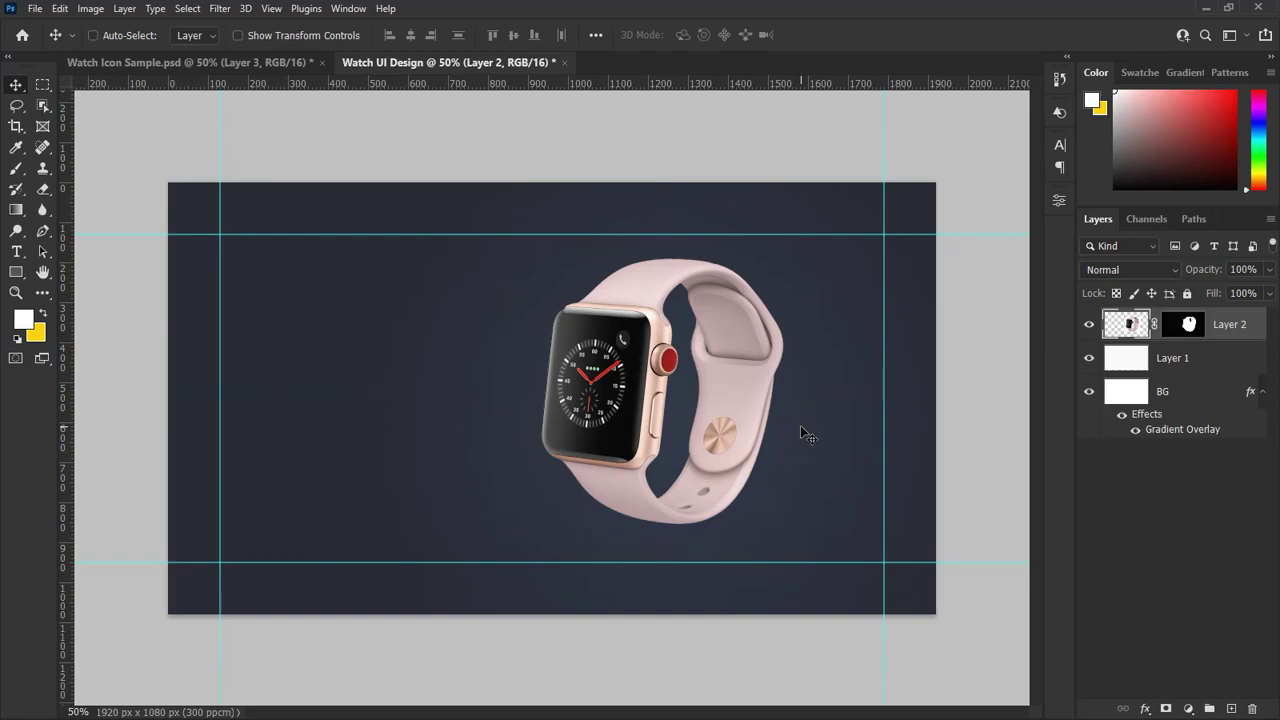
key(ctrl+t)
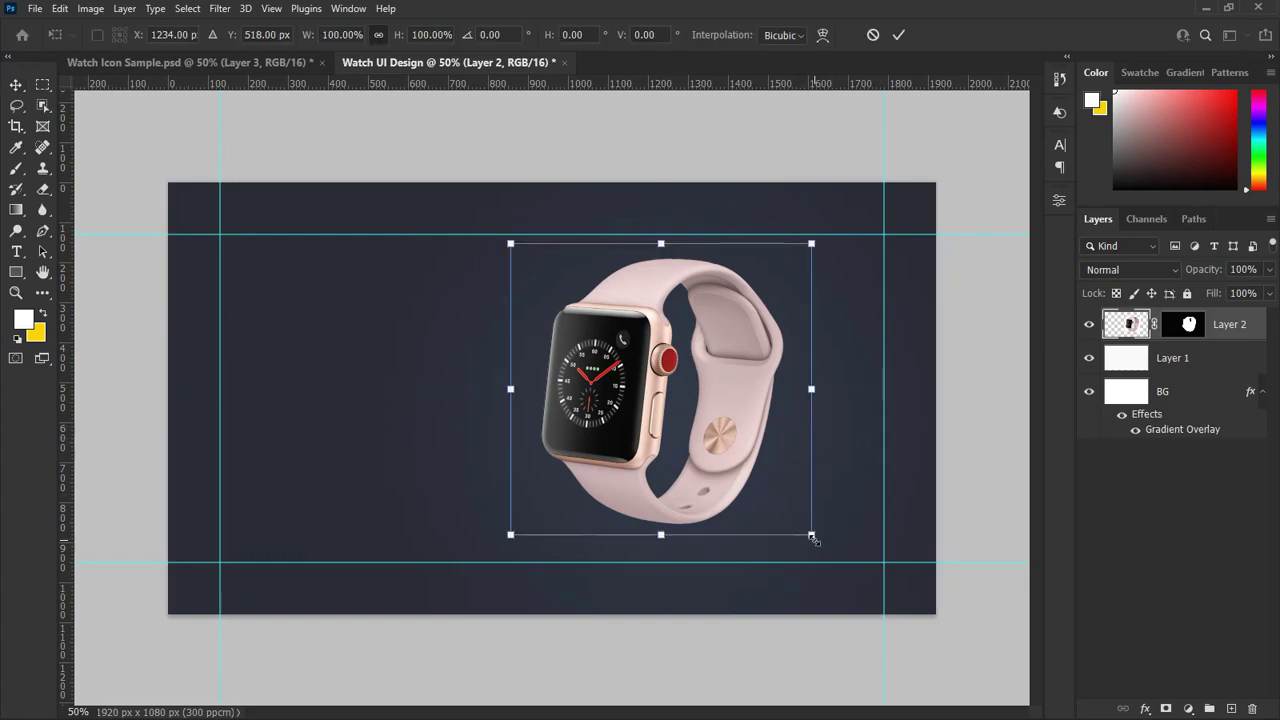
drag(814, 538, 801, 524)
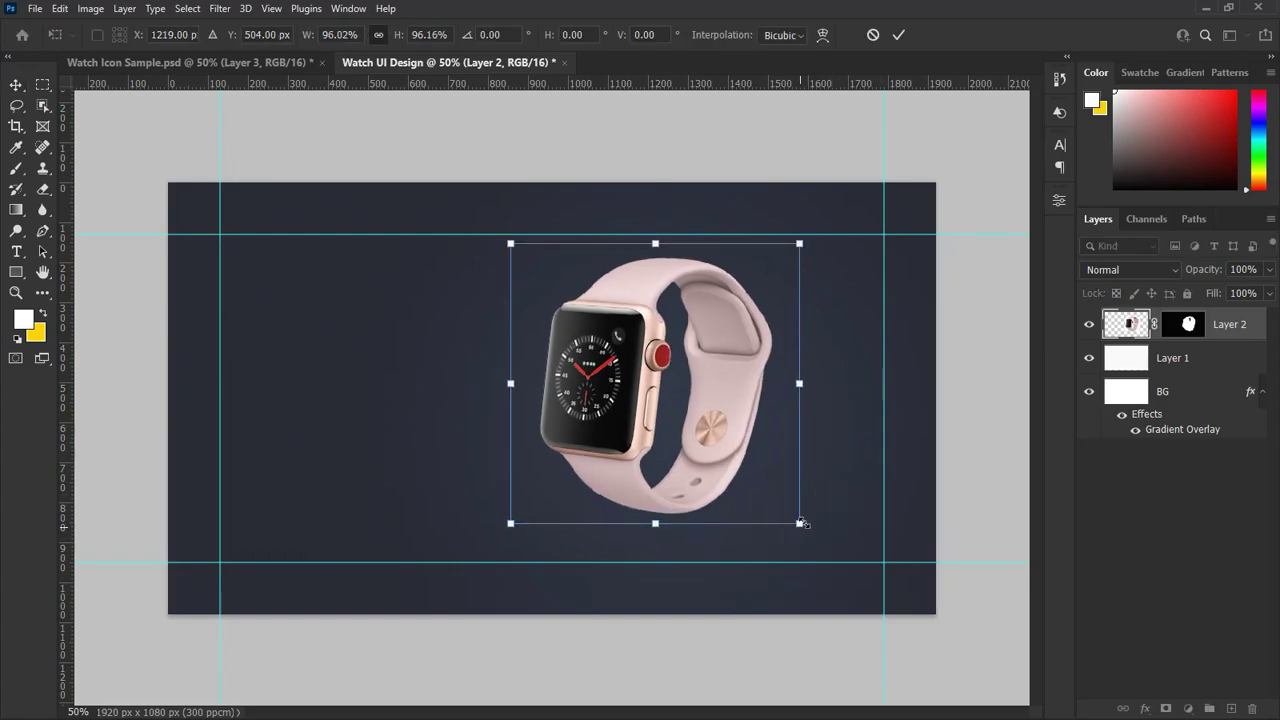
click(898, 35)
drag(631, 363, 648, 367)
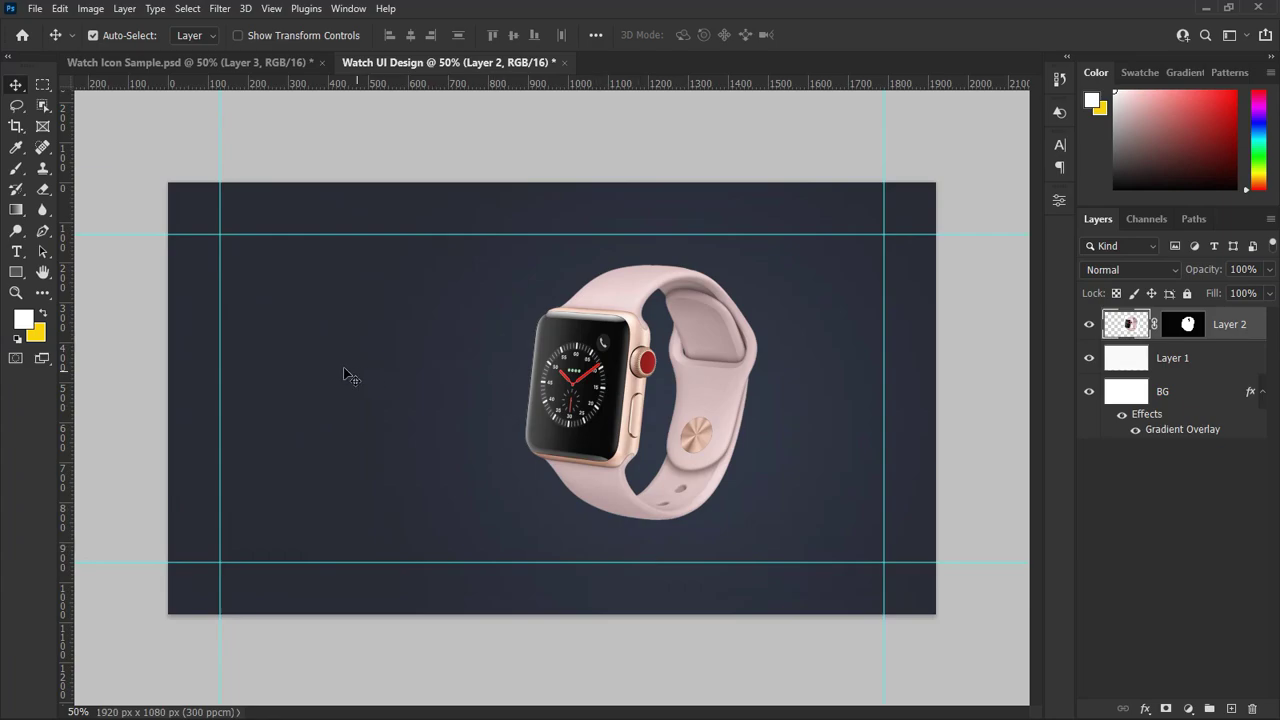
Move the left and right vertical margin guides outward to about 90 px from the canvas edges.
drag(218, 334, 204, 333)
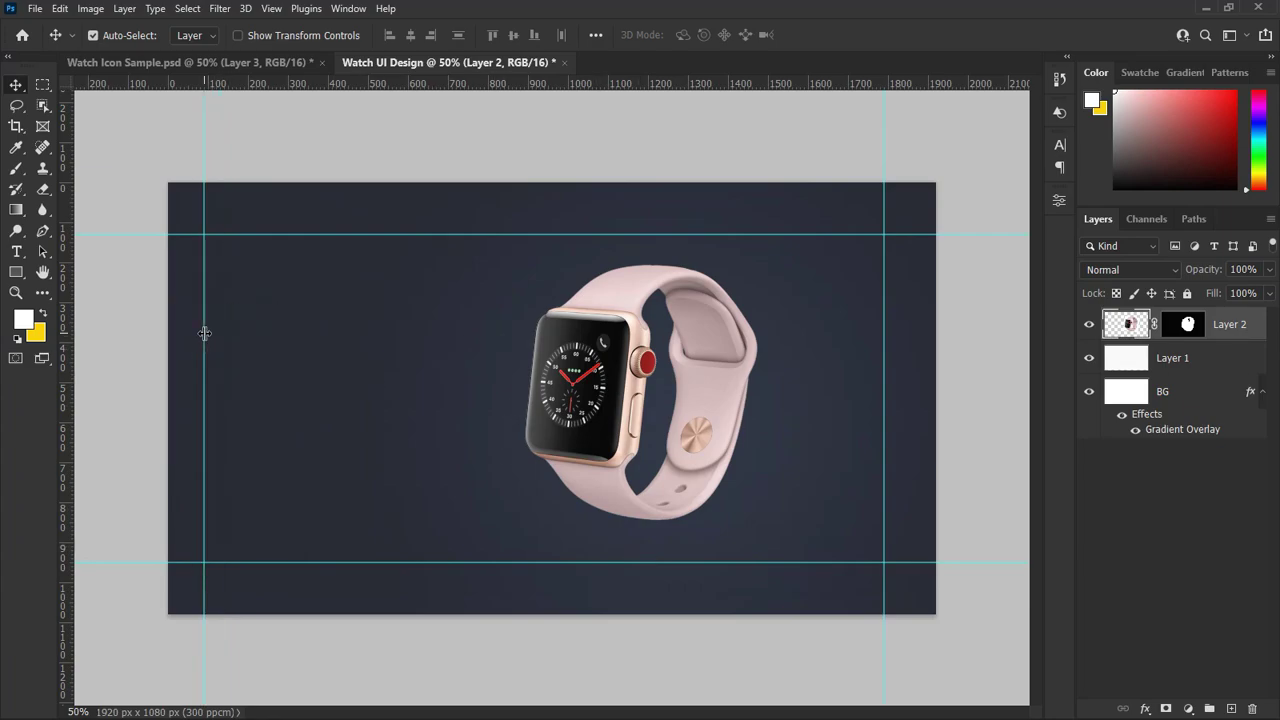
drag(884, 330, 900, 332)
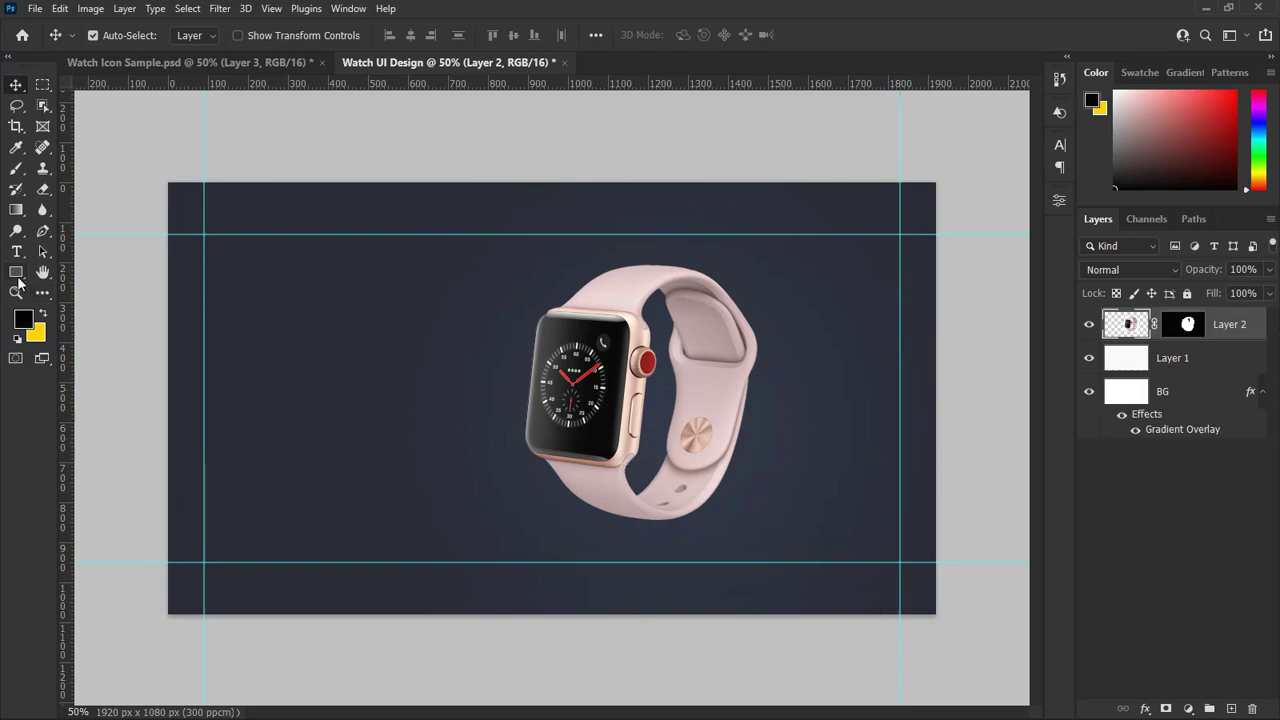
Draw a black ellipse about 454 by 84 px beneath the watch strap and place its layer below Layer 2.
right_click(16, 274)
click(70, 286)
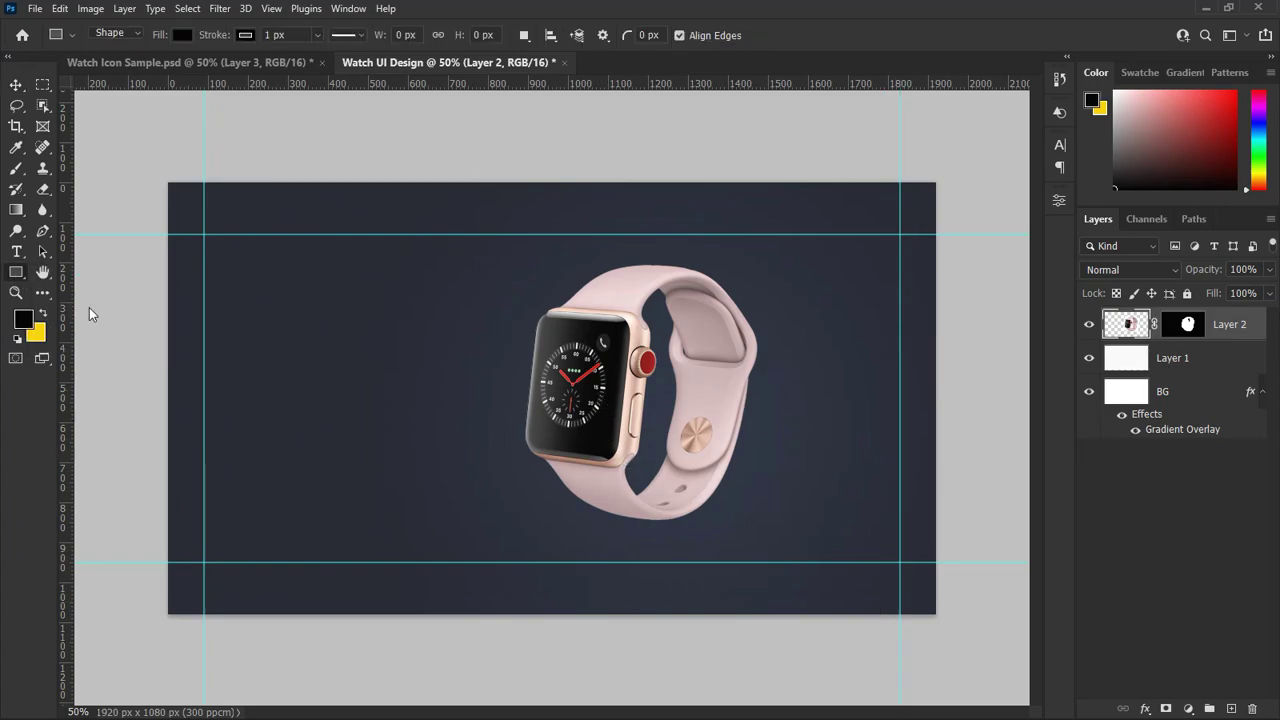
drag(564, 503, 745, 536)
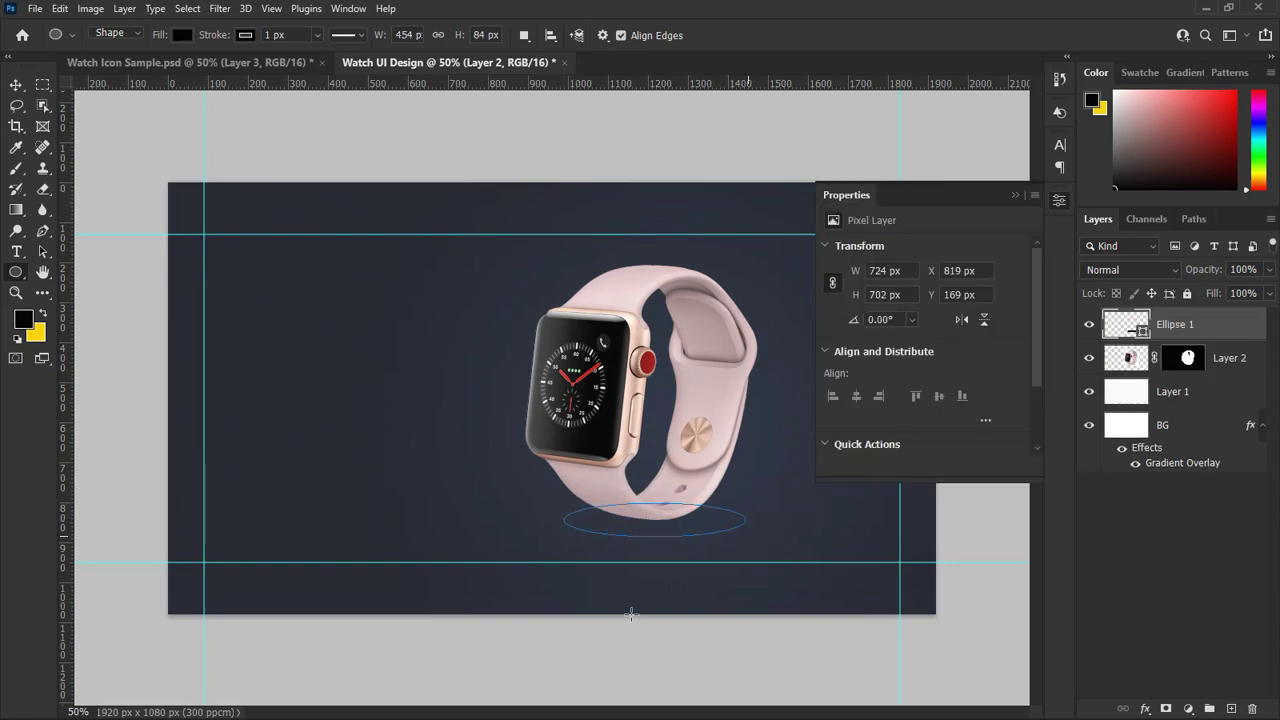
drag(1211, 327, 1203, 373)
click(1017, 195)
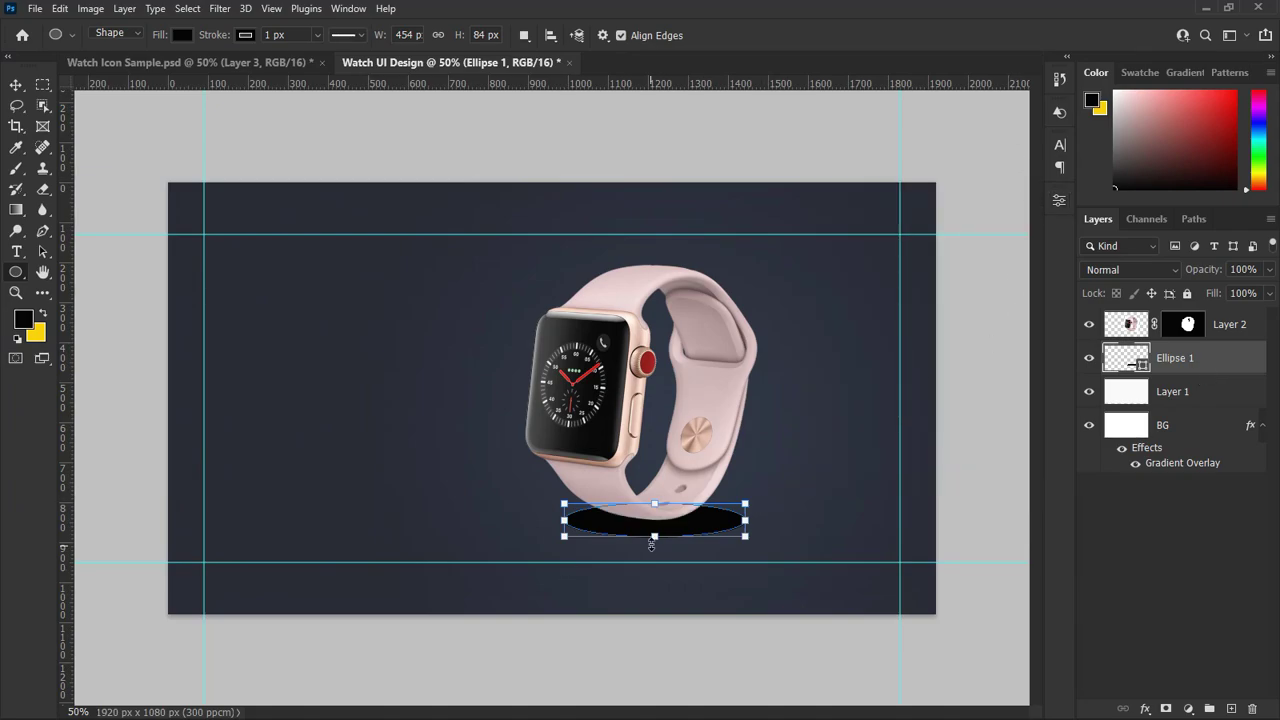
key(v)
drag(700, 523, 695, 527)
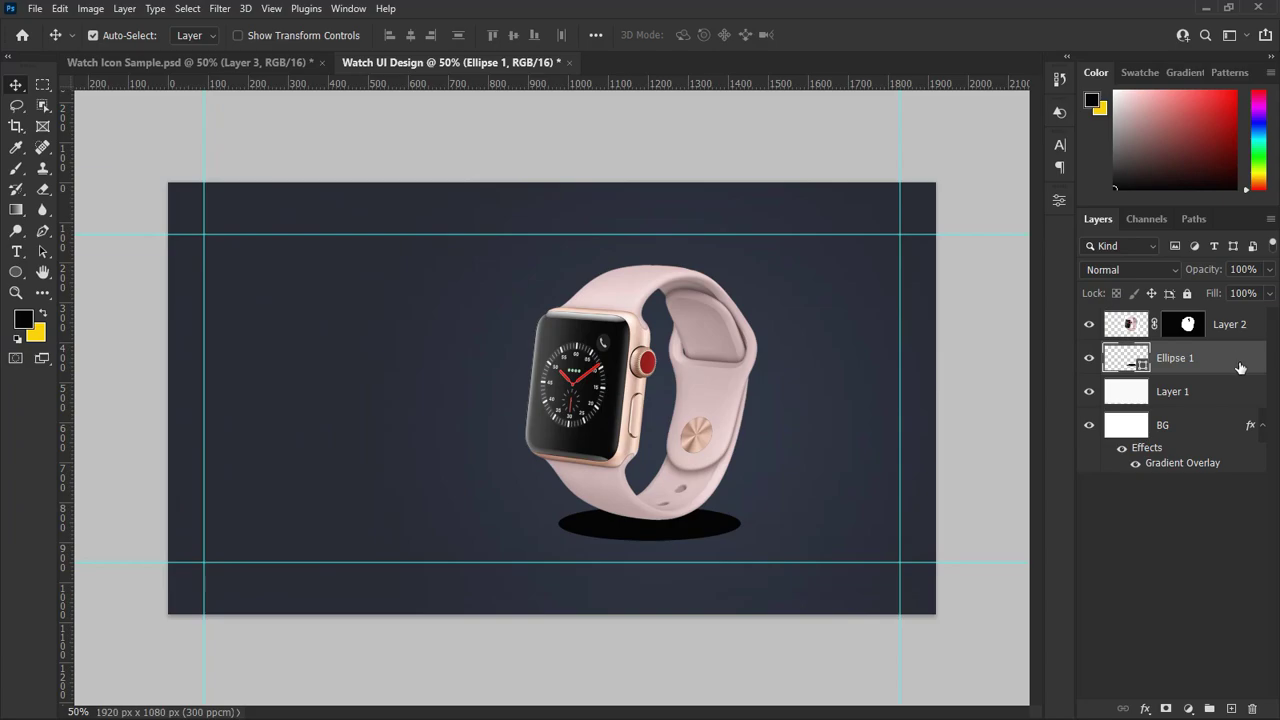
Turn the ellipse into a soft shadow with a Gaussian Blur of 40 px as a smart filter.
click(219, 9)
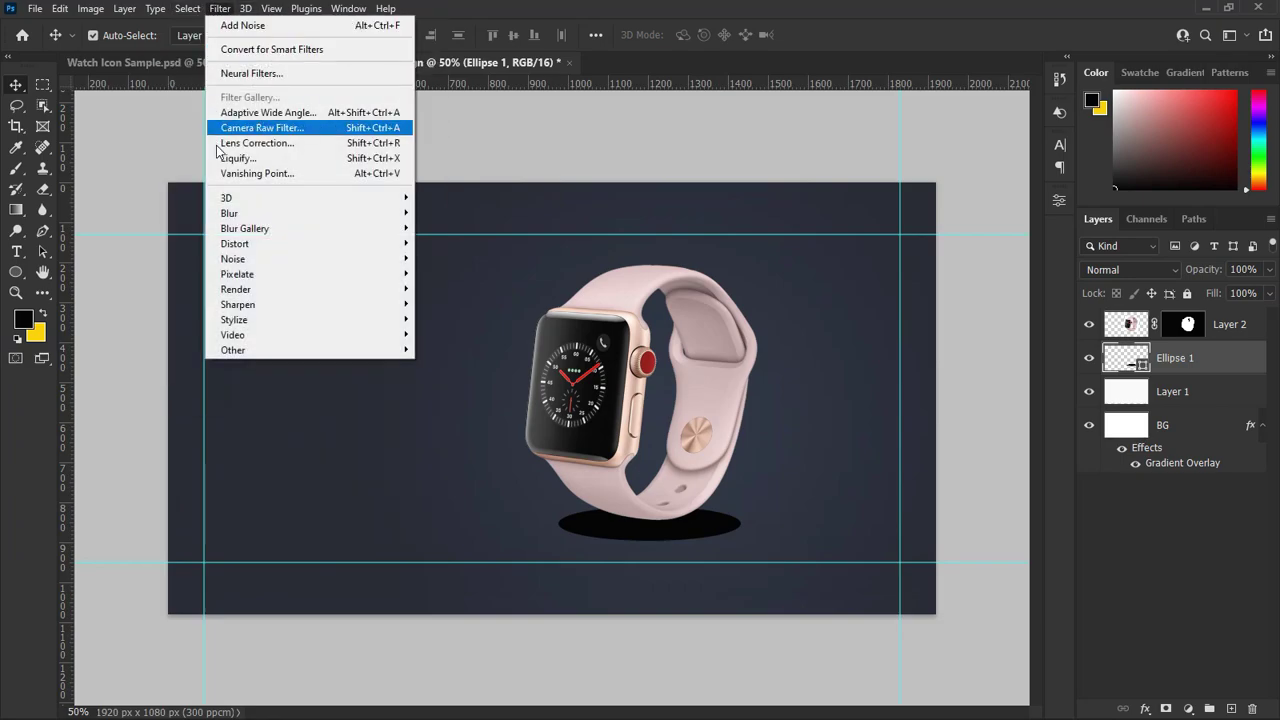
mouse_move(312, 216)
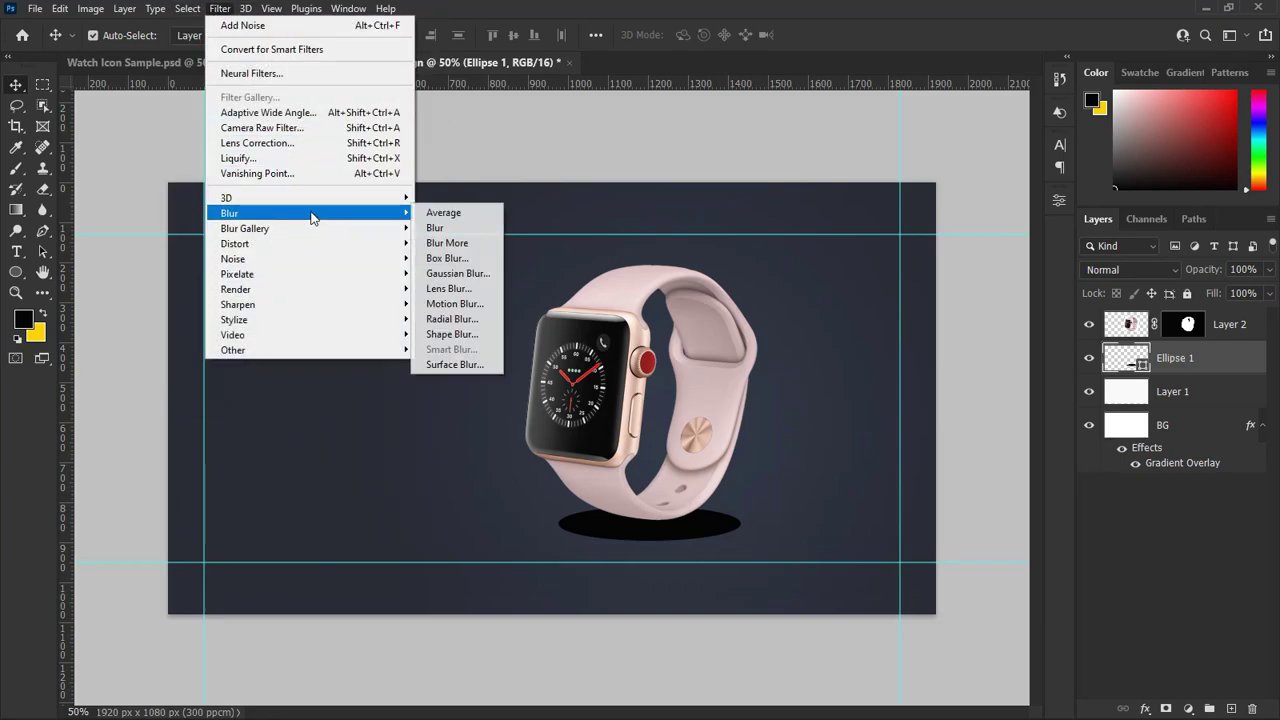
click(458, 277)
click(606, 278)
drag(329, 360, 396, 360)
text(40)
click(516, 146)
Scale the watch down slightly and position it just above its blurred shadow.
key(ctrl+t)
click(653, 288)
drag(642, 509, 641, 523)
key(Return)
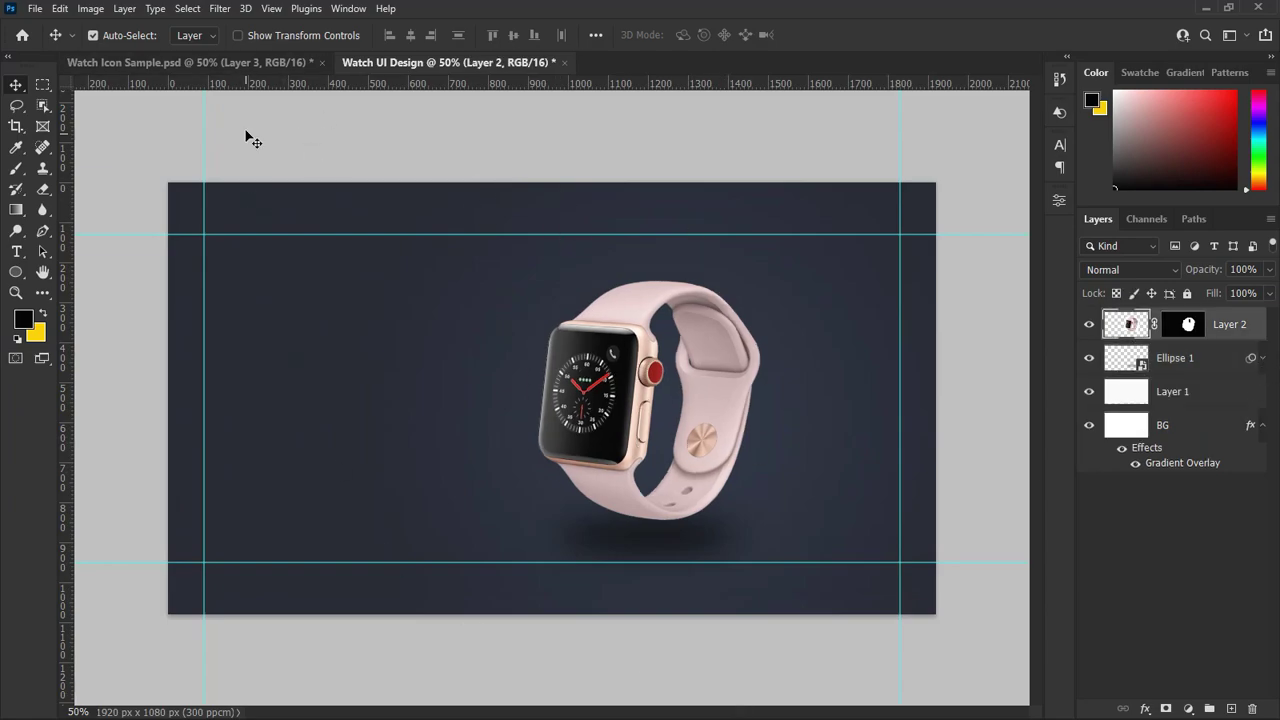
Bring the Navigator menu icon from Watch Icon Sample.psd into Watch UI Design and give it an ffffff Color Overlay.
click(228, 62)
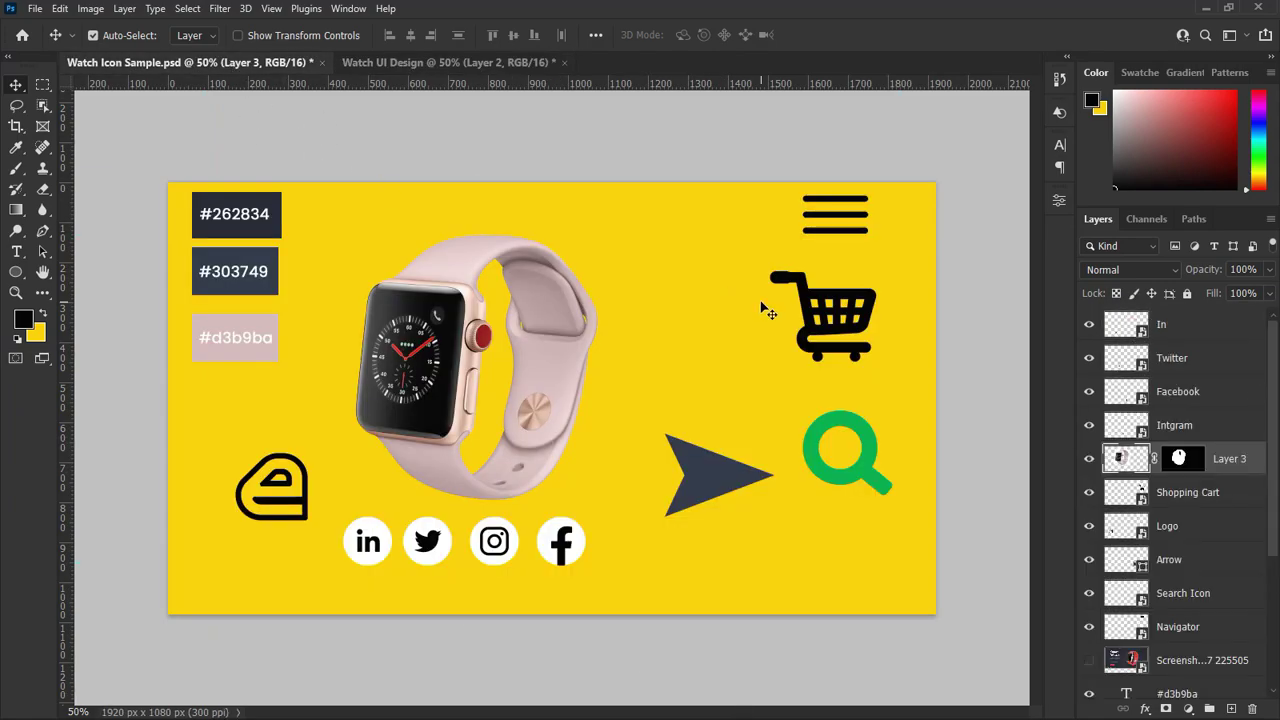
mouse_move(848, 236)
mouse_down()
mouse_move(860, 242)
mouse_move(432, 80)
mouse_move(862, 252)
mouse_move(855, 240)
mouse_up()
click(1144, 709)
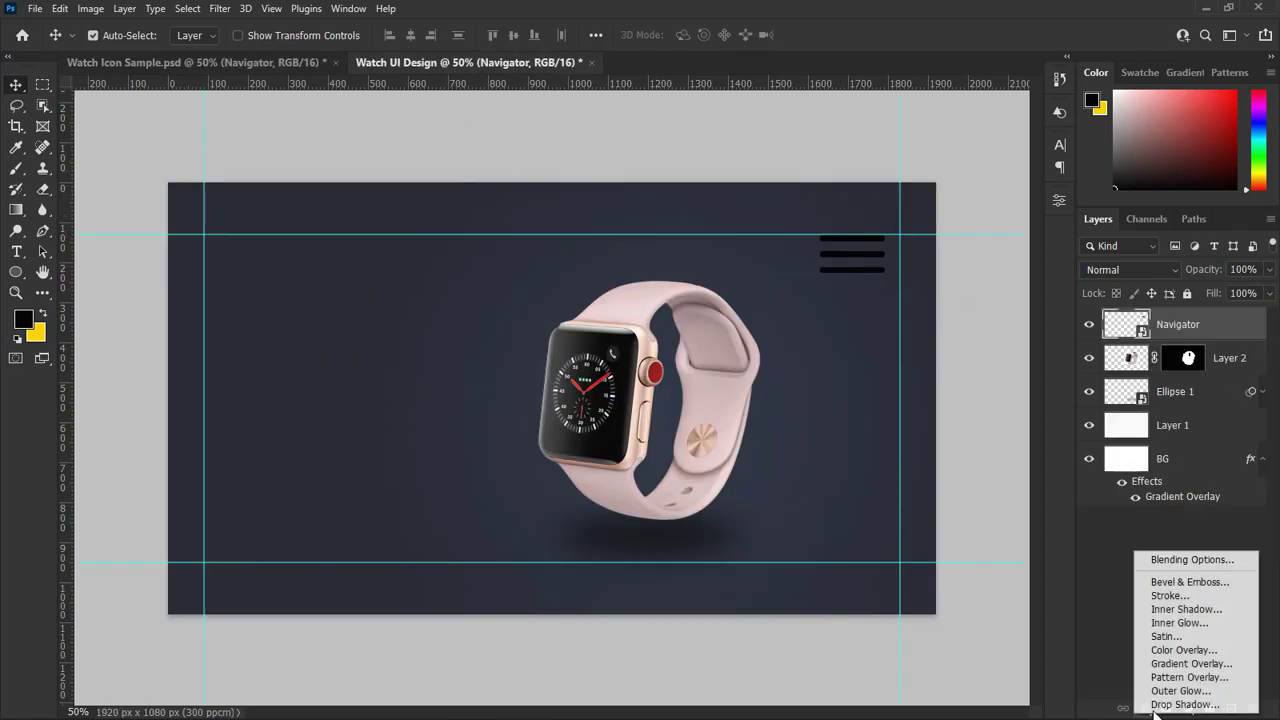
click(1183, 650)
click(977, 251)
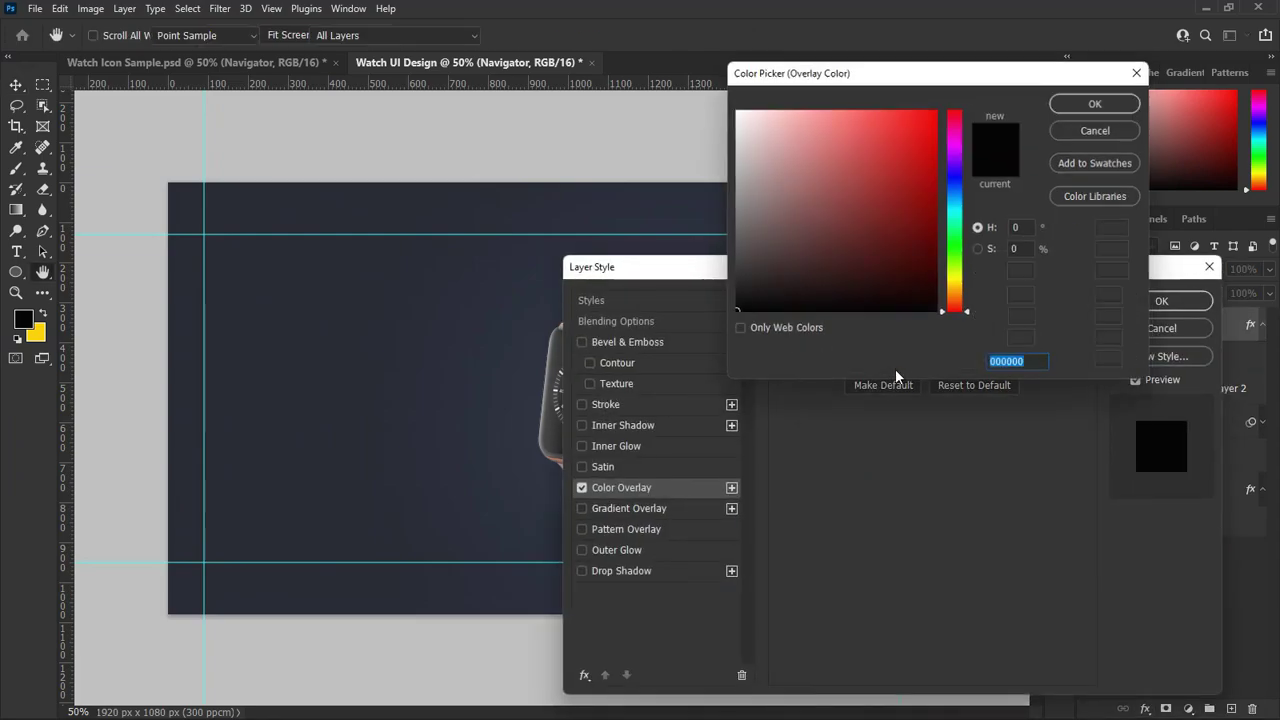
text(ffffff)
key(Return)
key(Return)
Scale the menu icon down to about 2.45% width and place it in the upper right corner of the margin guides.
key(ctrl+t)
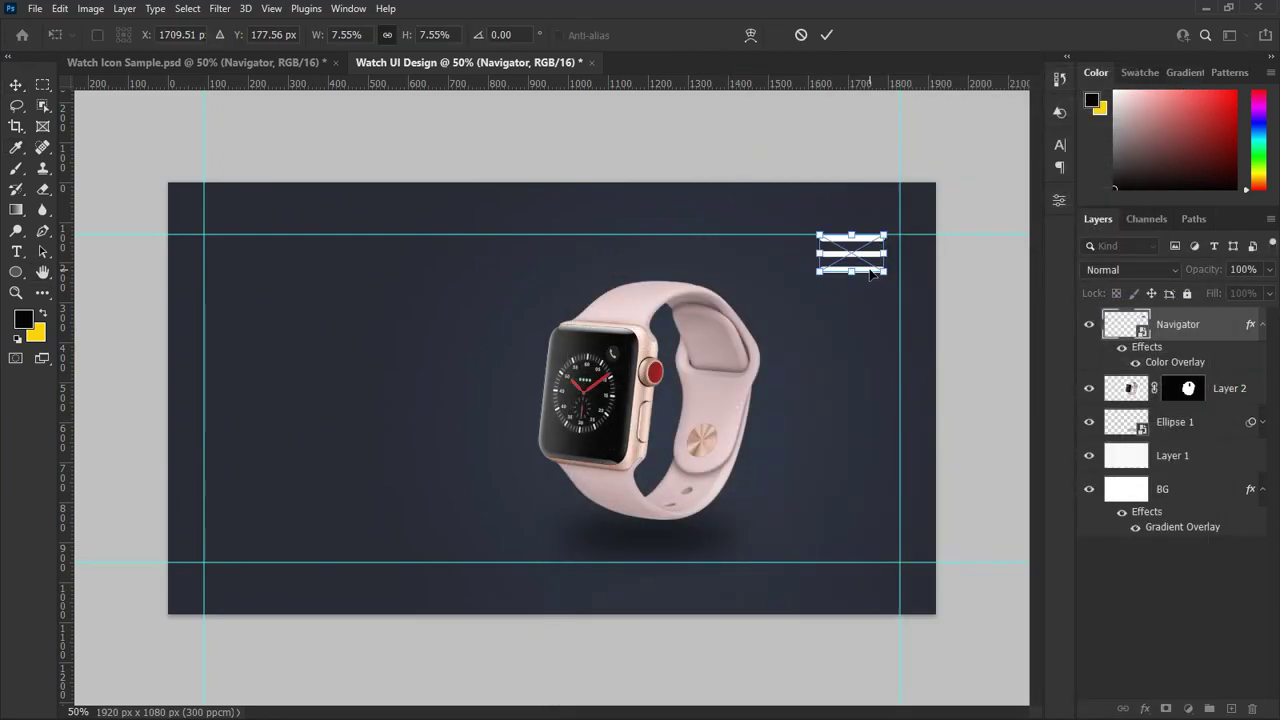
drag(815, 271, 857, 245)
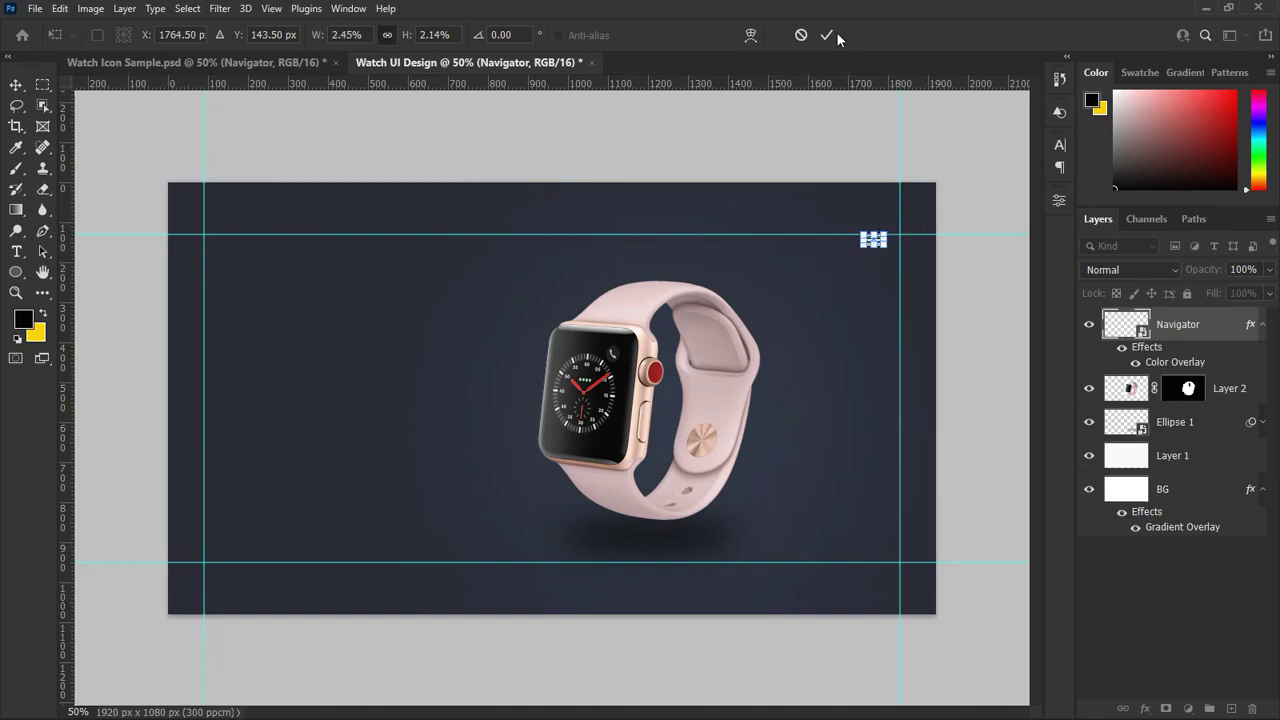
click(828, 34)
click(874, 244)
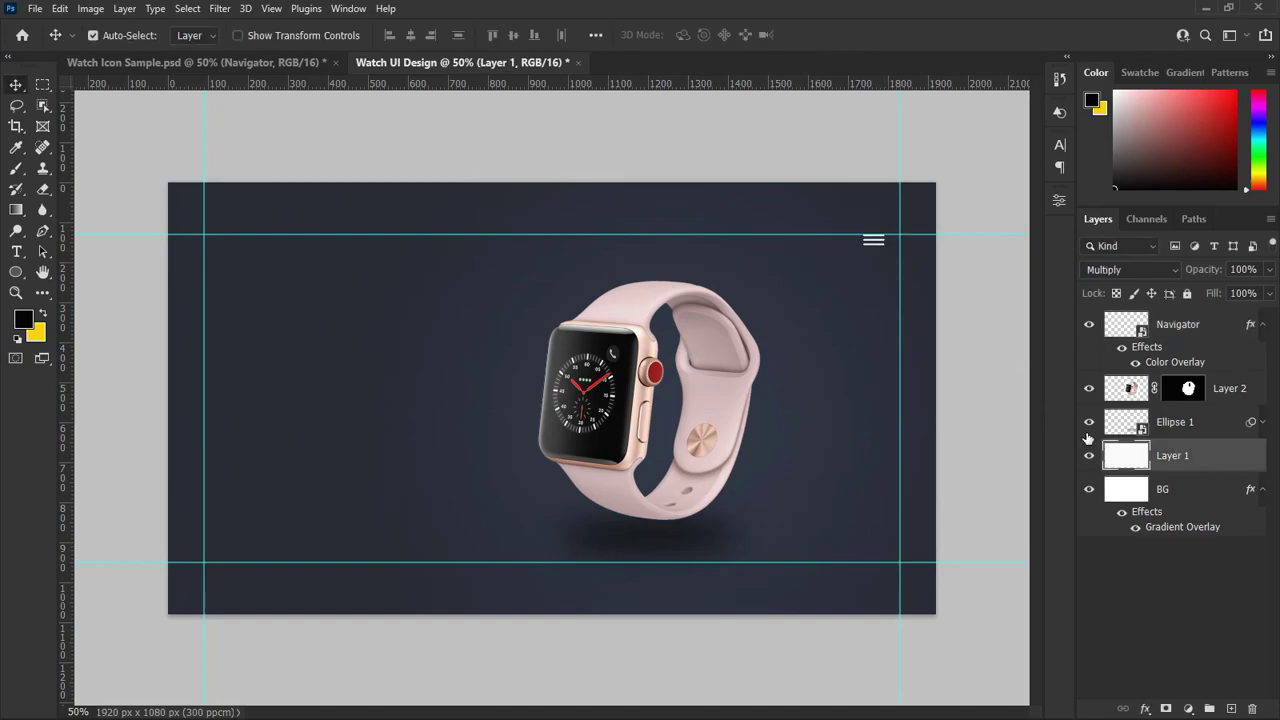
key(ctrl)
click(1230, 330)
key(shift+Right)
key(shift+Right)
key(shift+Right)
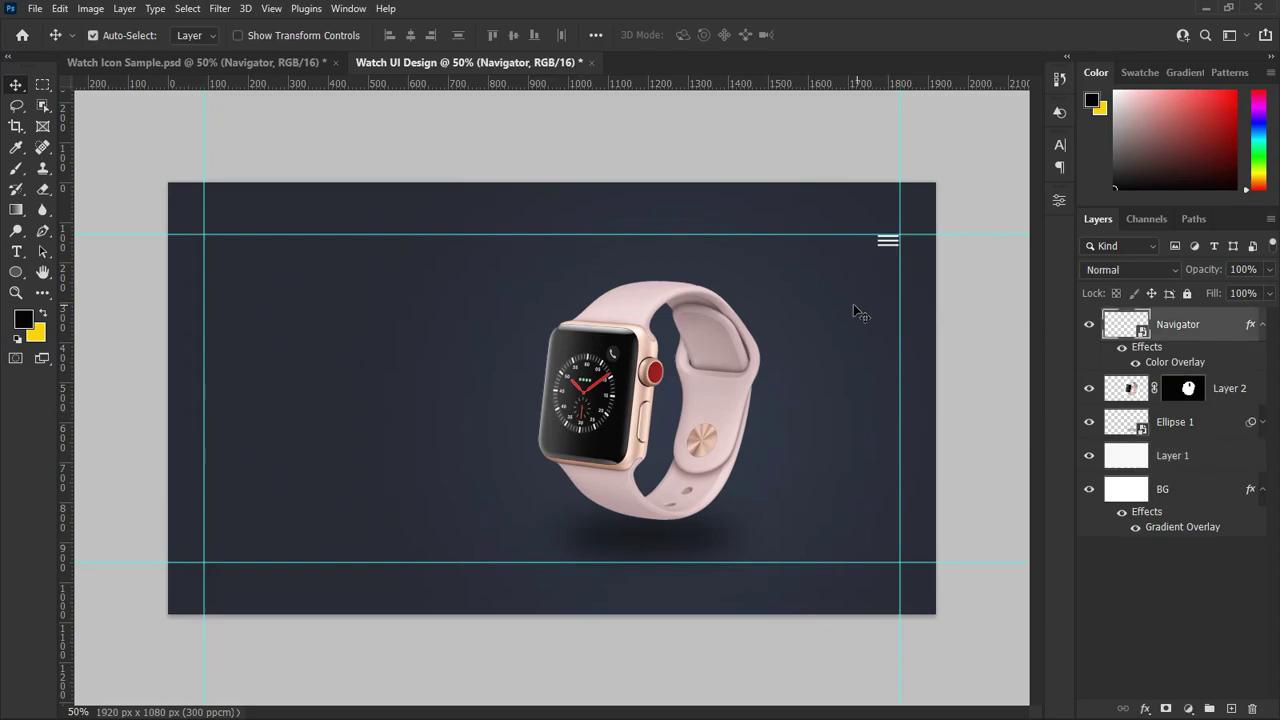
key(ctrl+t)
key(Return)
Bring the Shopping Cart icon from Watch Icon Sample.psd into Watch UI Design and apply an ffffff Color Overlay.
click(197, 65)
drag(814, 327, 767, 285)
click(1146, 709)
click(1165, 649)
click(975, 331)
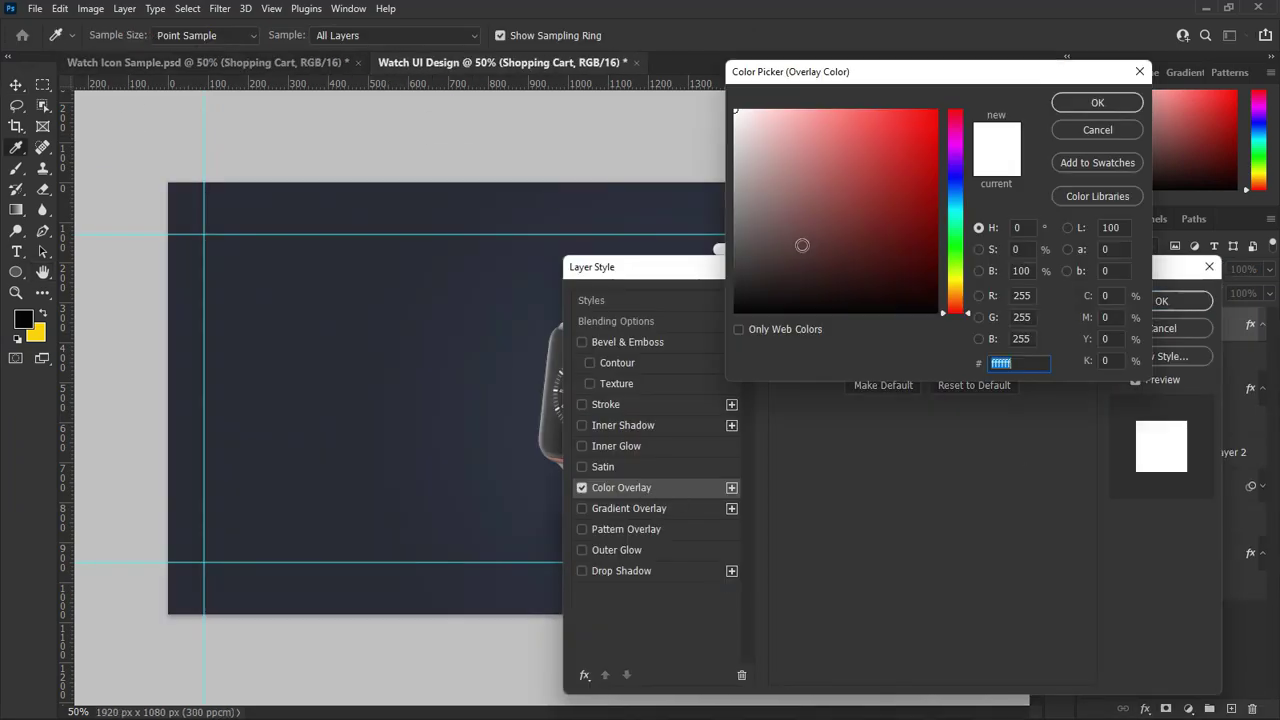
key(Return)
key(Return)
Scale the shopping cart down to the menu icon's size and place it left of the menu icon.
key(ctrl+t)
drag(818, 332, 732, 257)
key(Return)
drag(732, 257, 852, 247)
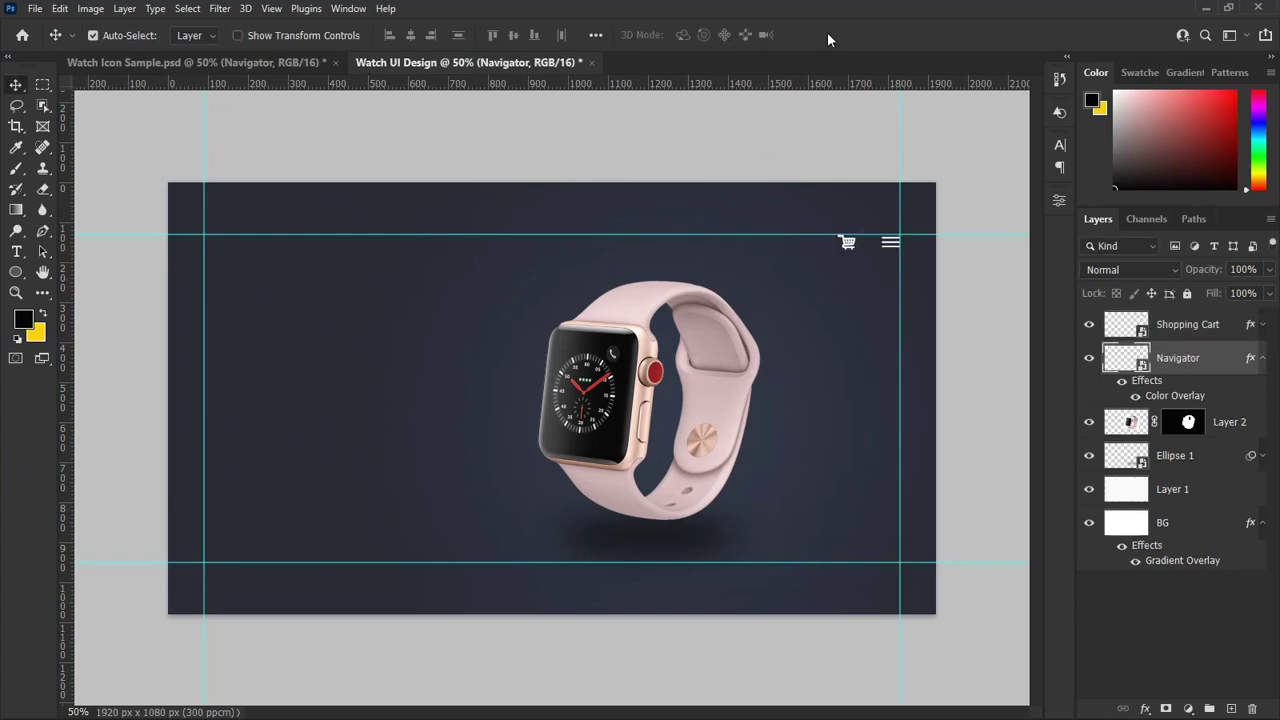
Bring the green Search Icon from Watch Icon Sample.psd into Watch UI Design and apply a white Color Overlay.
click(197, 63)
drag(811, 445, 765, 331)
drag(1213, 358, 1215, 317)
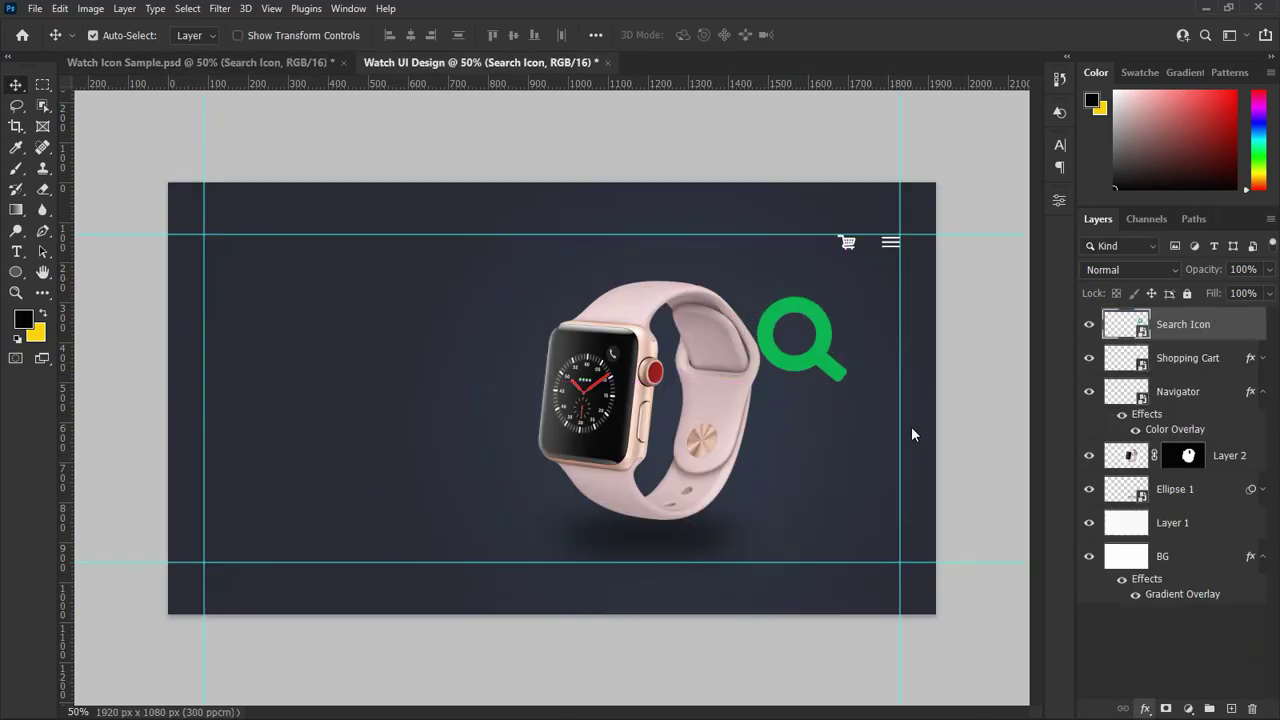
click(977, 331)
key(Return)
click(1202, 300)
Scale the search icon down and line it up left of the shopping cart.
key(ctrl+t)
drag(845, 380, 949, 222)
key(Return)
key(ctrl+t)
click(827, 35)
Lock the BG and Layer 1 background layers.
click(1222, 589)
click(1187, 293)
click(1227, 556)
click(1187, 293)
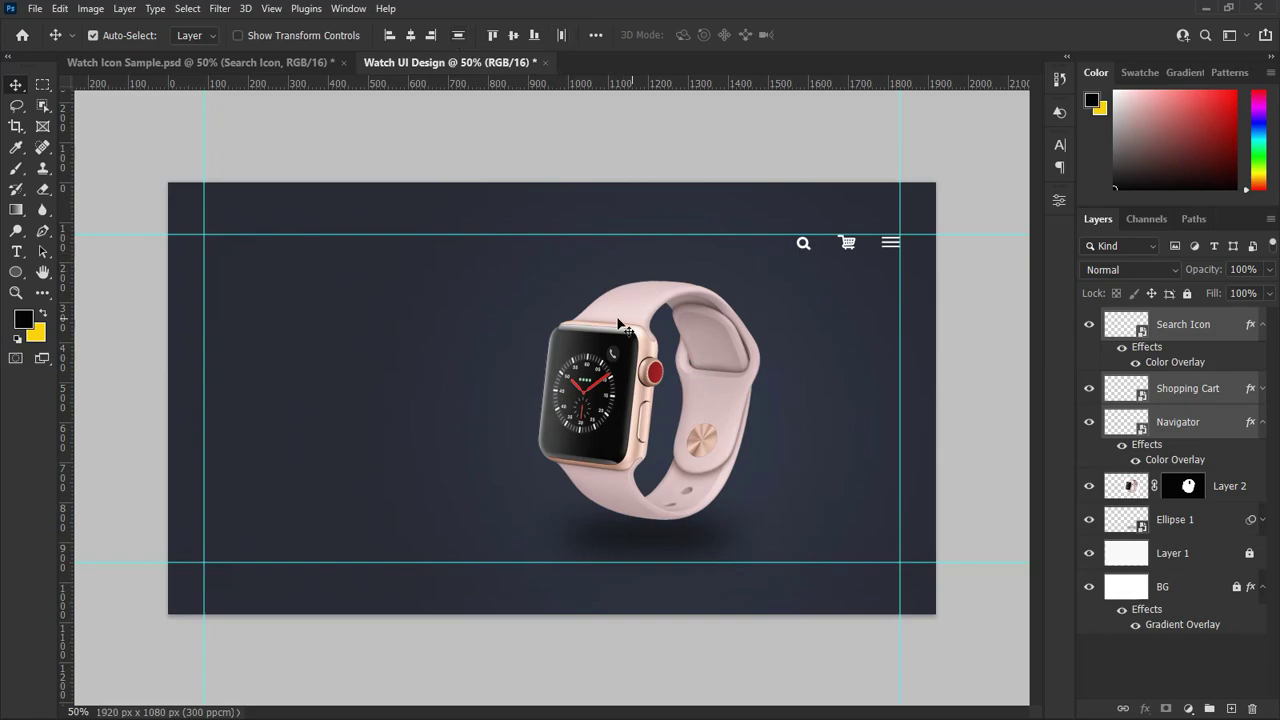
Bring the Logo from Watch Icon Sample.psd into Watch UI Design and apply a white Color Overlay.
click(217, 57)
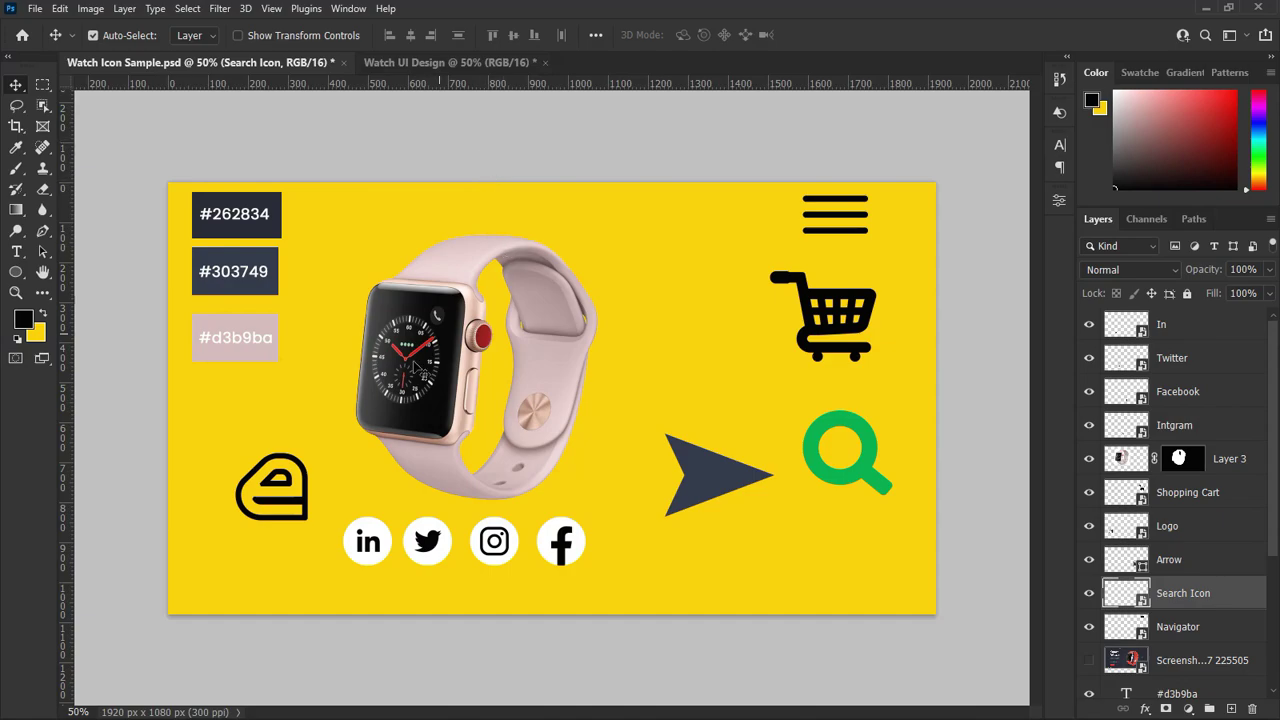
drag(311, 498, 425, 66)
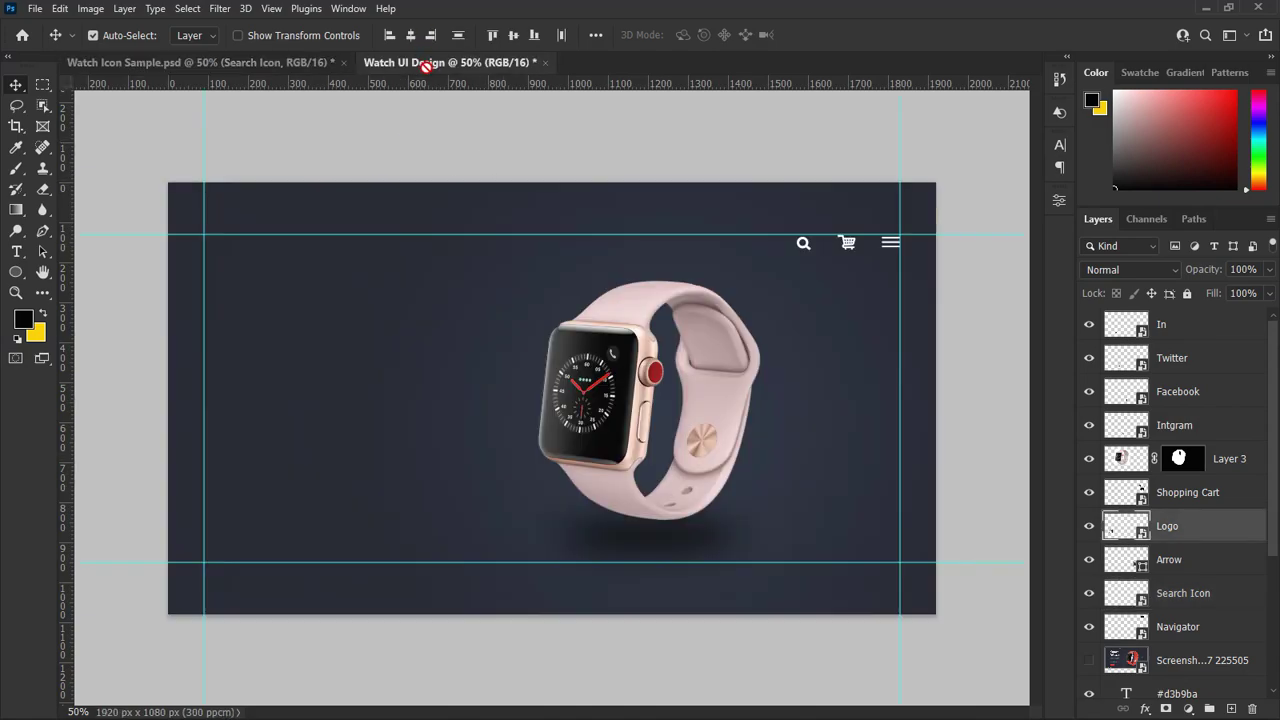
drag(291, 269, 296, 287)
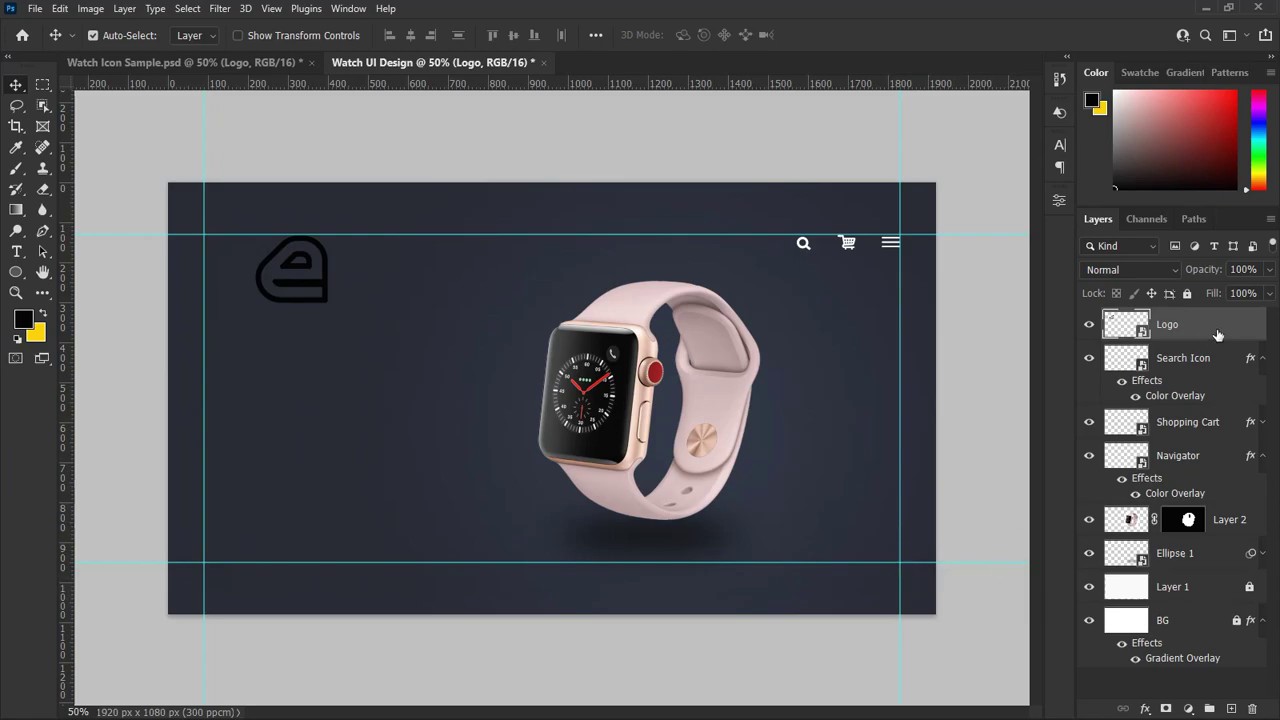
click(1146, 708)
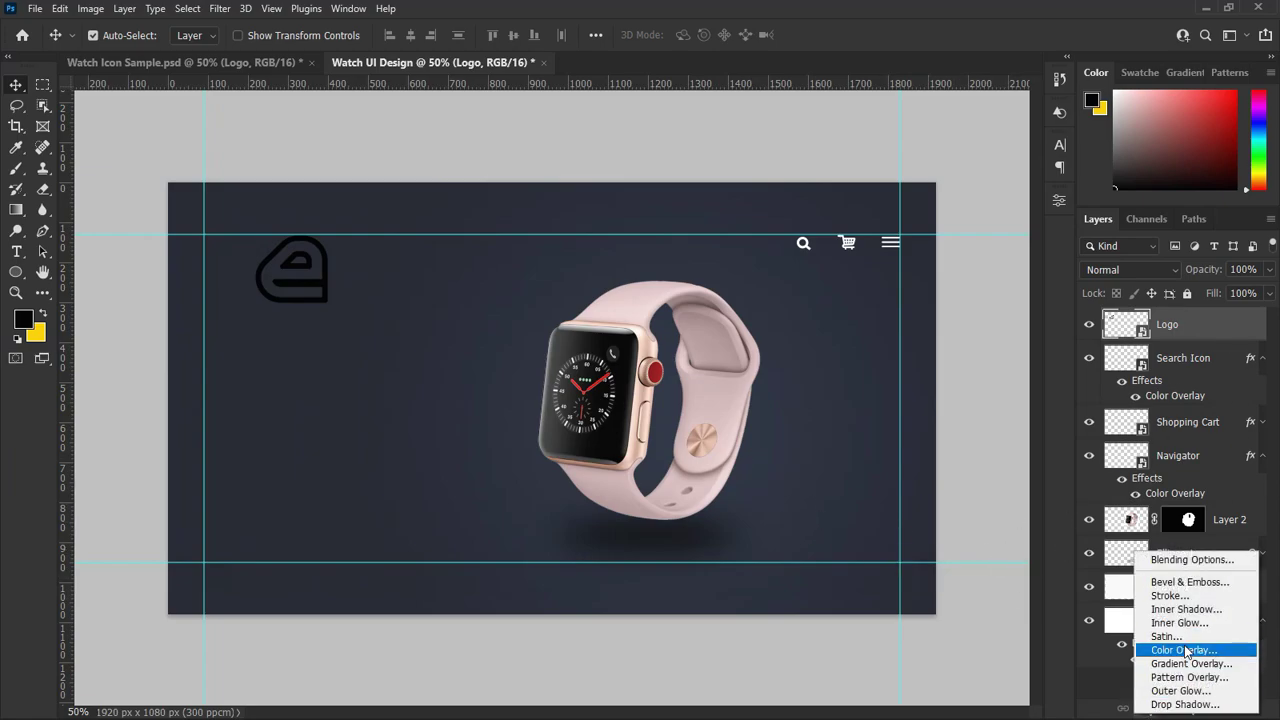
click(1185, 651)
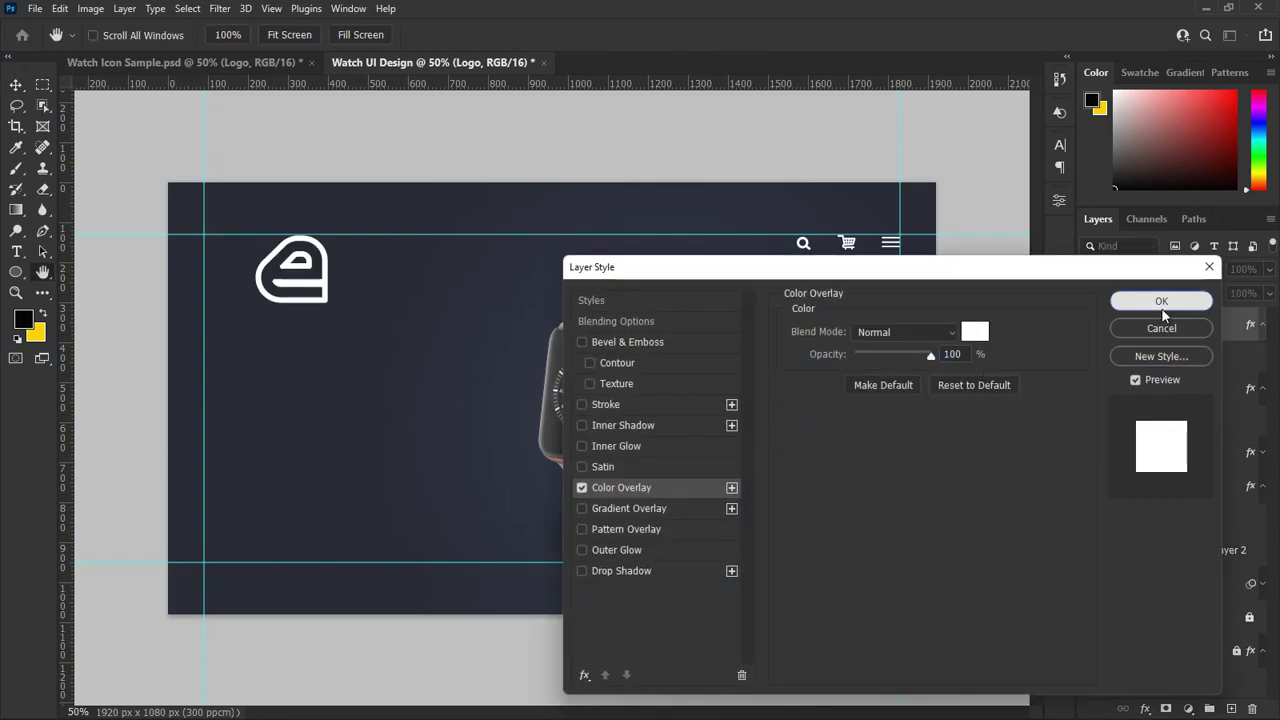
click(1162, 311)
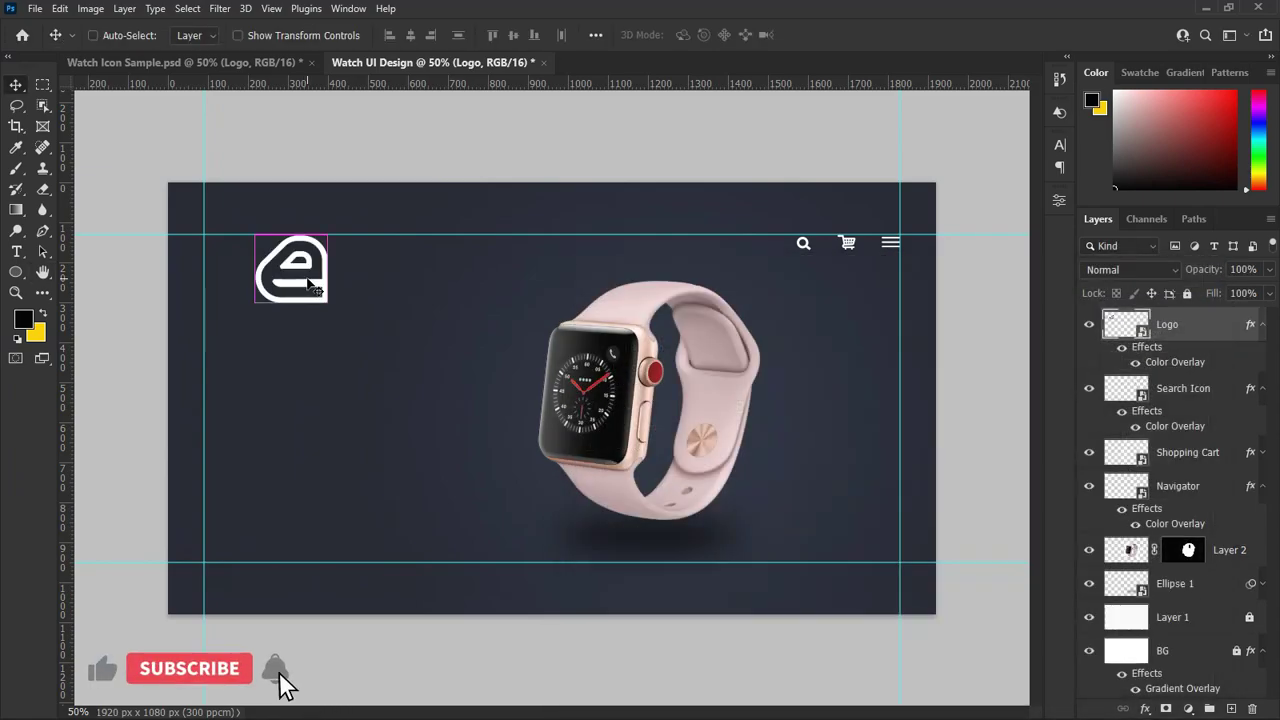
Scale the logo down and place it in the upper left corner of the margin guides.
key(ctrl+t)
drag(329, 311, 228, 258)
click(826, 35)
key(Return)
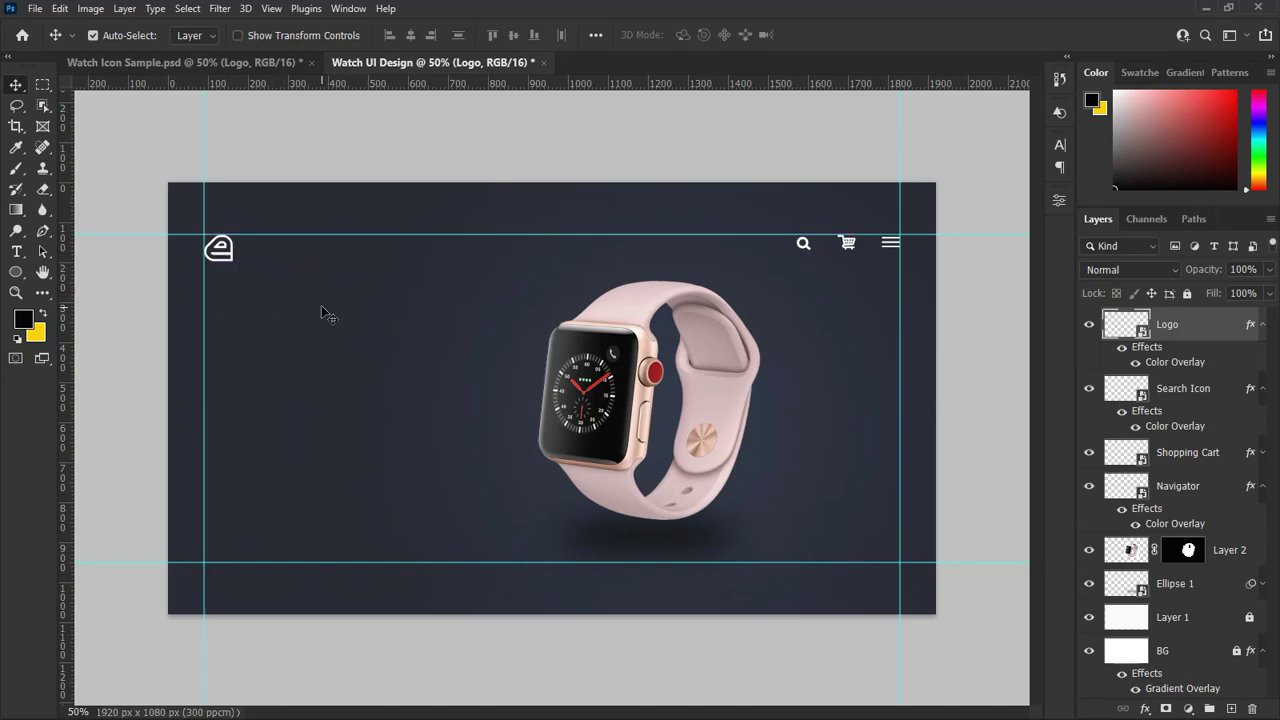
Bring the LinkedIn icon into the design, scale it down and place it at the lower left margin guides.
click(215, 60)
drag(378, 540, 215, 569)
key(ctrl+t)
key(Return)
Add the Twitter icon from the sample file, scaled to match and placed right of the LinkedIn icon.
key(ctrl+Tab)
drag(429, 527, 253, 572)
key(ctrl+t)
key(Return)
click(214, 572)
key(ctrl+t)
click(222, 580)
key(Return)
click(248, 572)
Add the Instagram icon from the sample file, scaled down and placed right of the Twitter icon.
key(ctrl+Tab)
drag(540, 527, 323, 571)
key(ctrl+t)
drag(346, 594, 319, 568)
key(Return)
Add the Facebook icon from the sample file, scaled to match and placed at the end of the social icon row.
click(270, 63)
drag(651, 527, 320, 573)
key(ctrl+t)
click(357, 526)
key(Return)
key(ctrl+t)
key(Return)
Move the Instagram and Facebook icons closer in and distribute the four social icons evenly.
drag(249, 572, 277, 572)
drag(320, 572, 306, 572)
drag(343, 534, 200, 608)
click(562, 36)
Add the text "Smart Watch" on two lines left of the watch in Poppins Regular, 9 pt.
key(t)
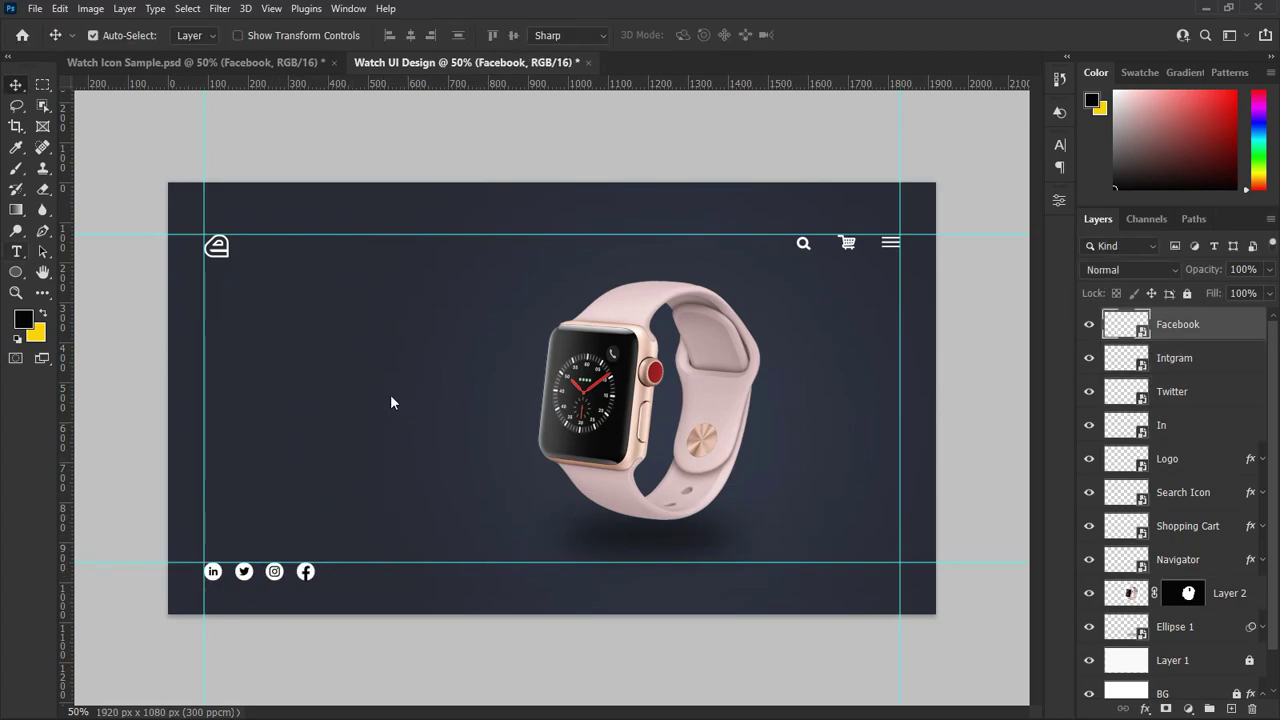
key(t)
click(347, 358)
text(S)
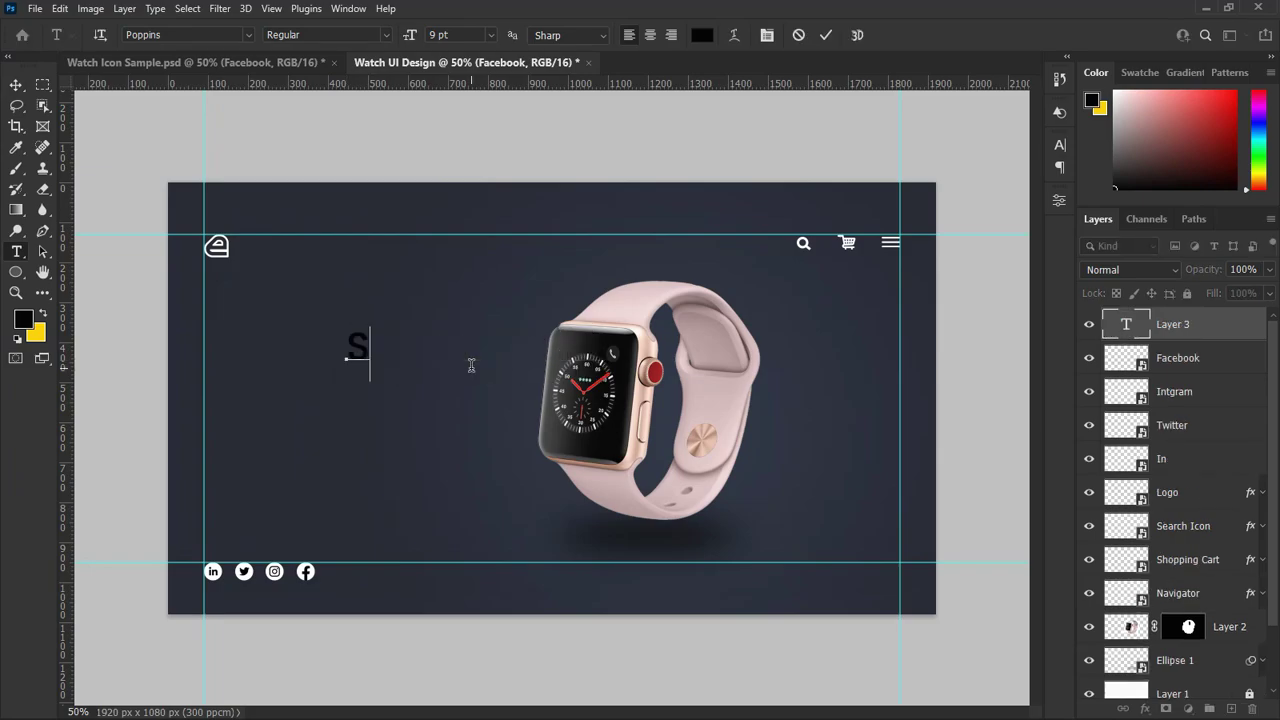
text(mart)
key(Return)
text(Watch)
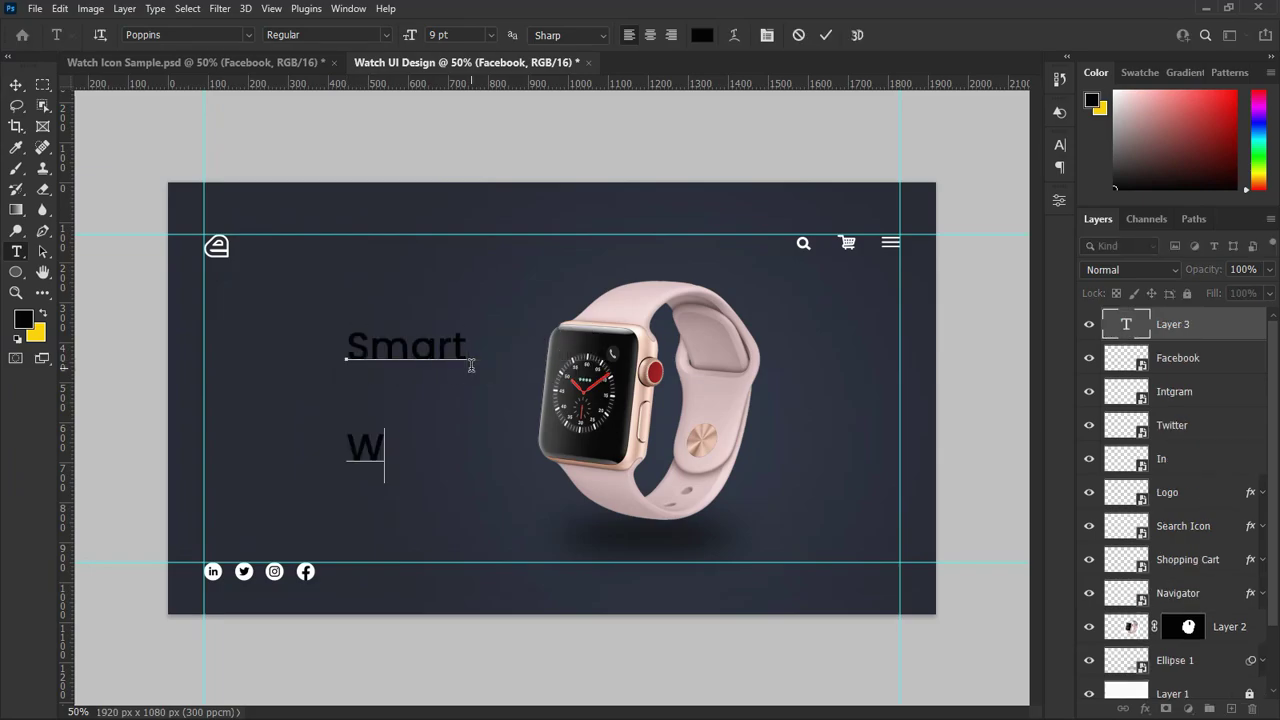
key(ctrl+Return)
Set the Smart Watch text's leading to Auto and its font to Coolvetica Light.
click(16, 85)
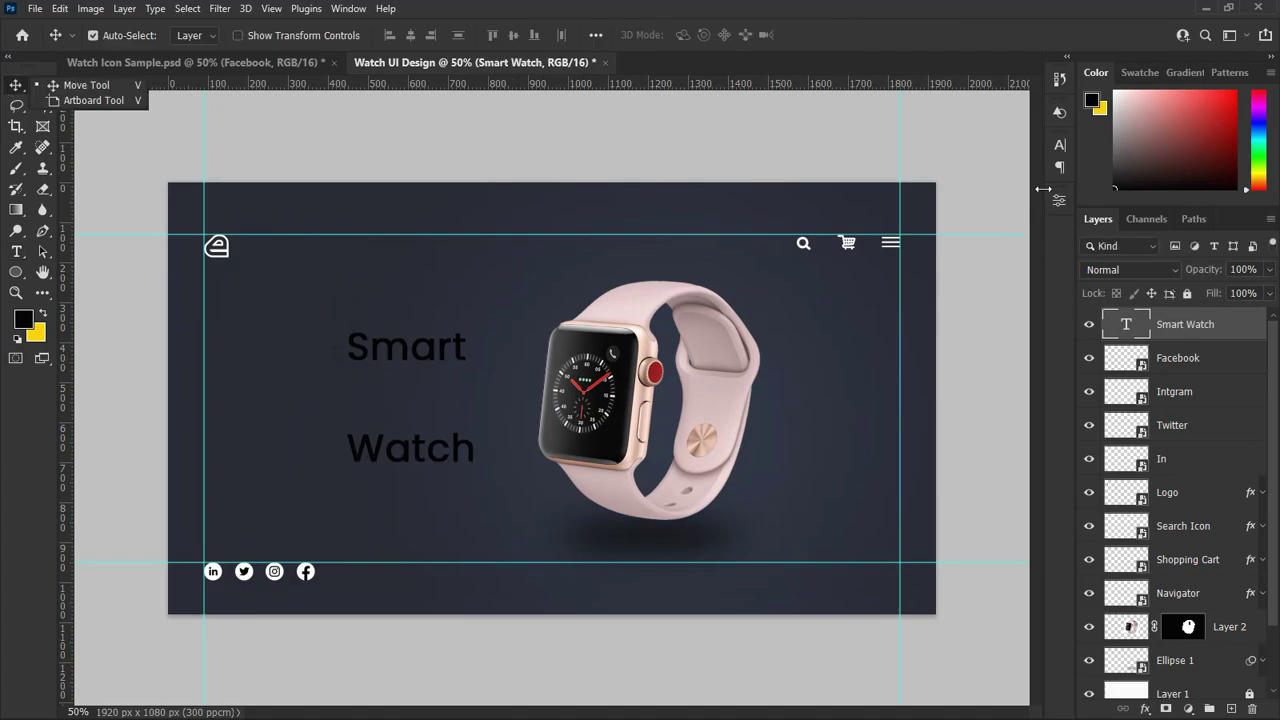
click(1060, 145)
click(1032, 191)
click(995, 207)
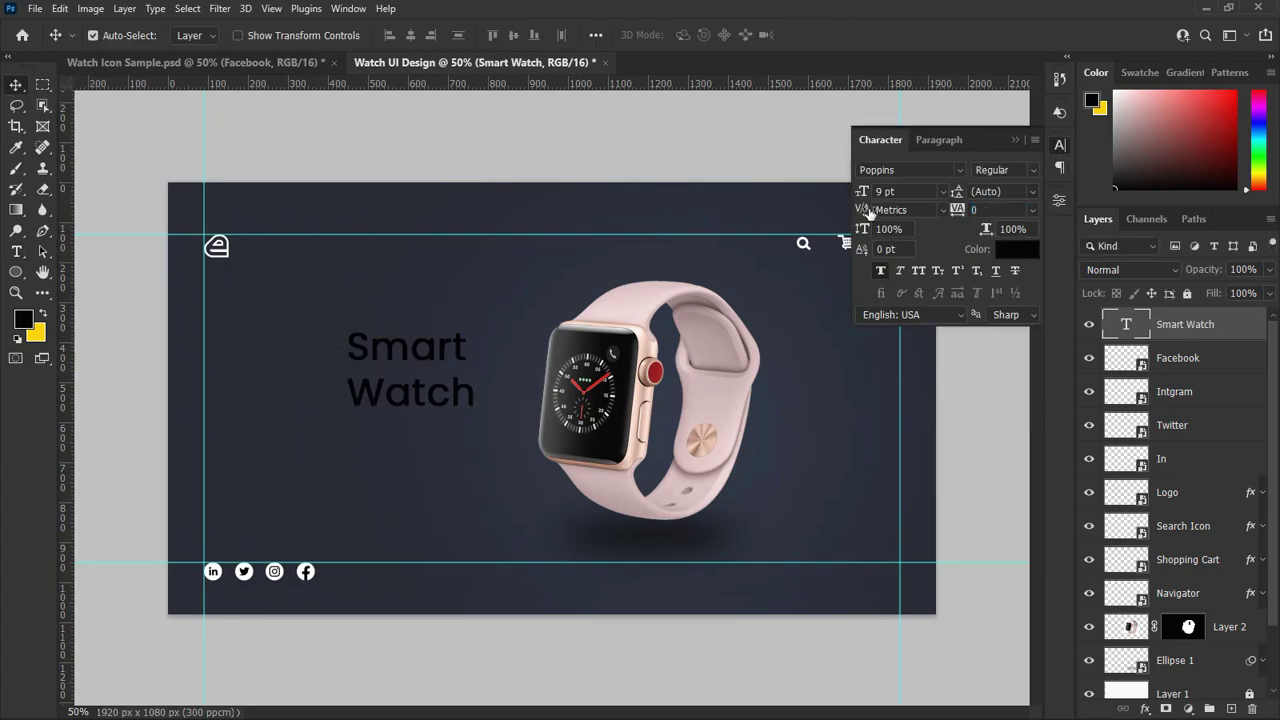
text(cool)
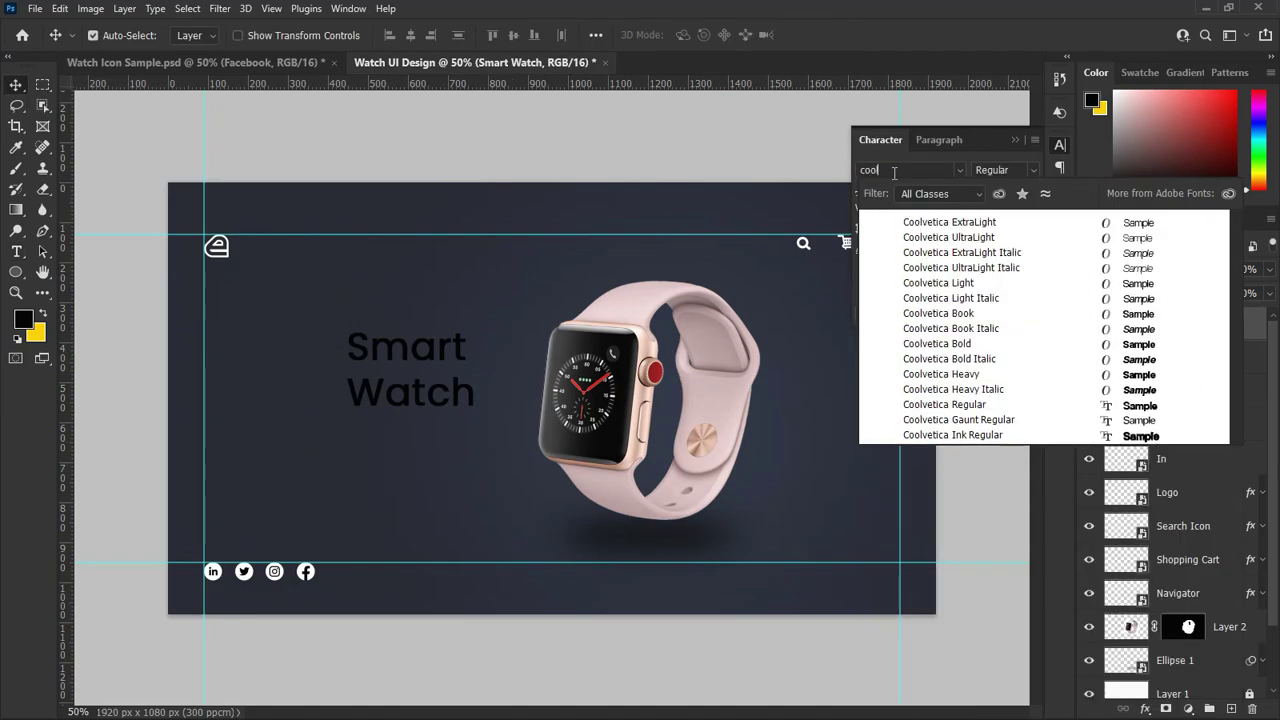
click(957, 285)
Set the Smart Watch text's color to ffffff and its size to 14 pt.
click(1030, 260)
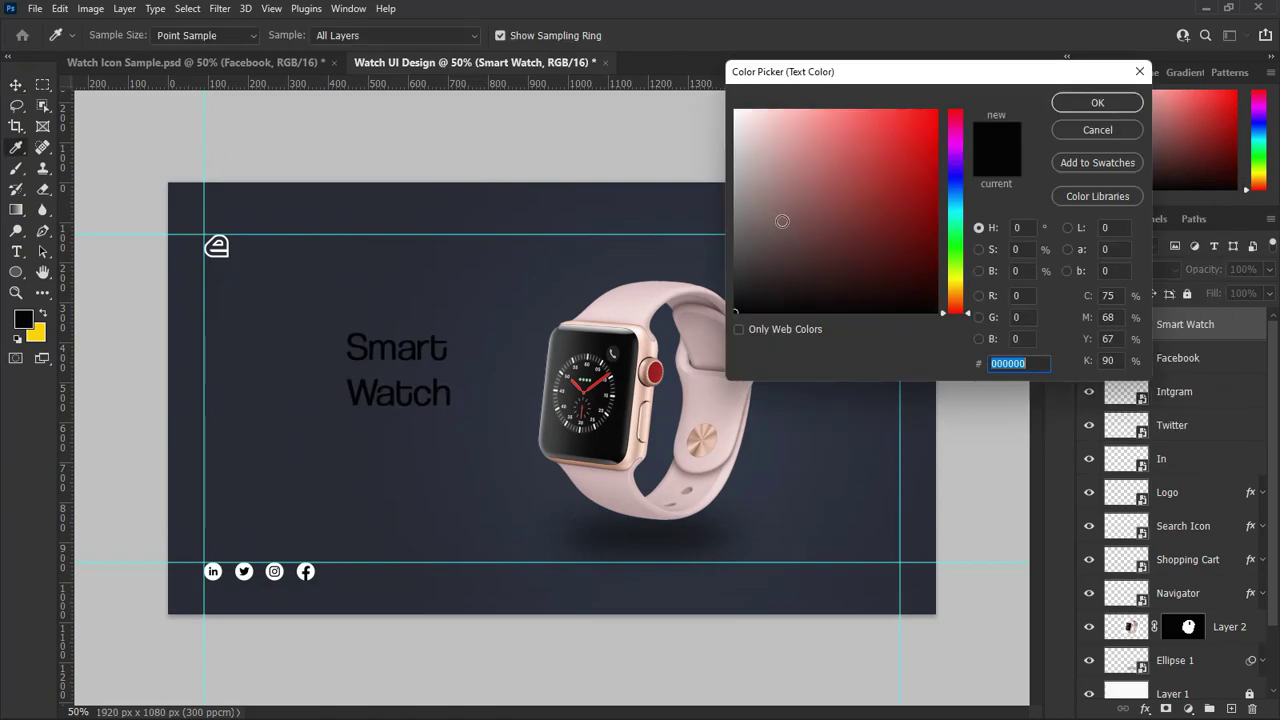
text(ffffff)
click(1100, 100)
click(942, 191)
click(905, 320)
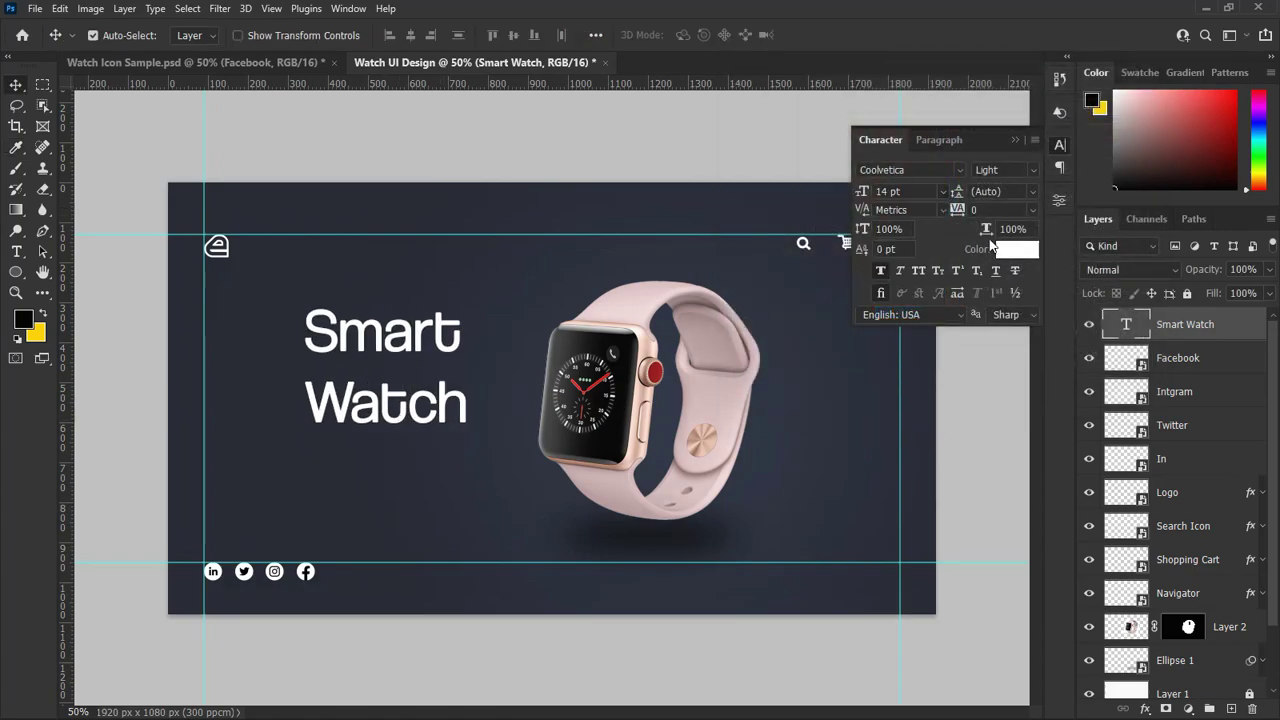
Set the Smart Watch text's leading to 14 pt and move the text slightly farther from the watch.
click(1033, 191)
click(1000, 322)
mouse_move(395, 400)
mouse_down()
mouse_move(373, 400)
mouse_move(397, 385)
mouse_up()
click(1018, 138)
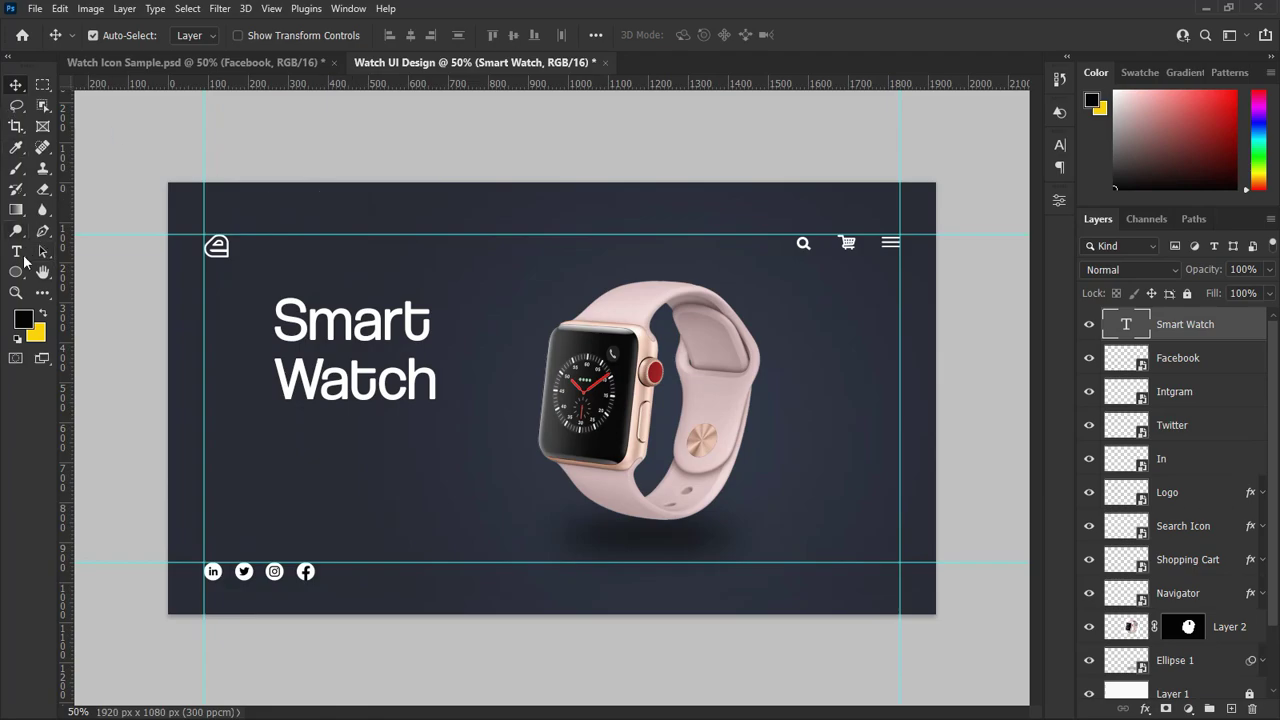
Create a rectangle 130 px wide and 300 px high, and place it partly above the canvas's upper edge over the title.
drag(18, 276, 83, 277)
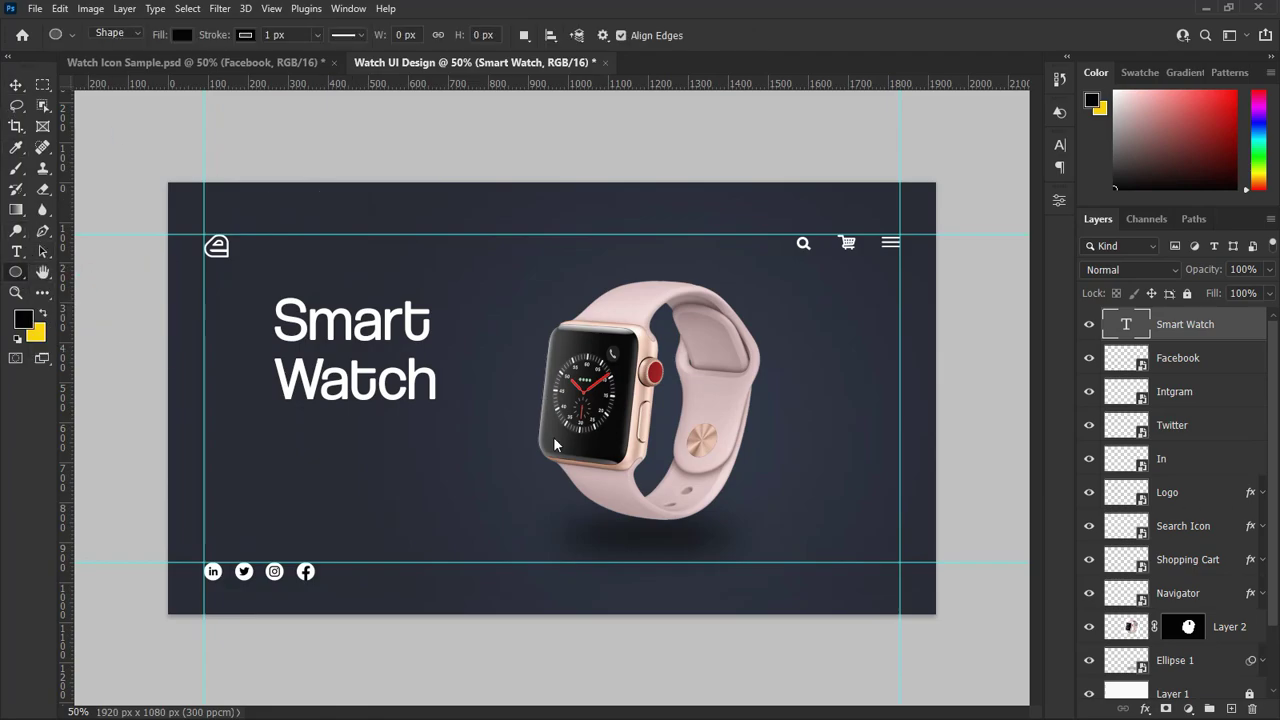
click(517, 267)
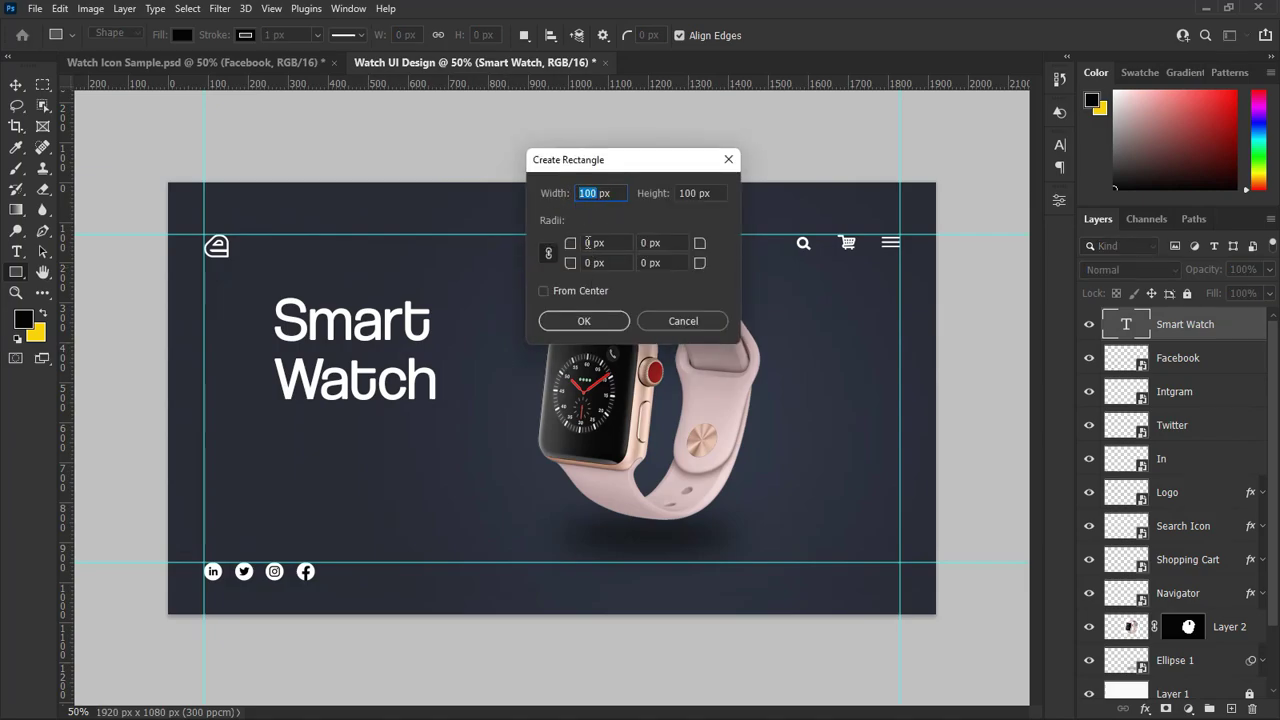
text(130)
drag(697, 193, 674, 193)
click(584, 321)
key(v)
drag(548, 340, 415, 220)
Remove the rectangle's stroke and fill it with the pink sampled from the watch strap.
click(875, 400)
click(842, 430)
click(877, 379)
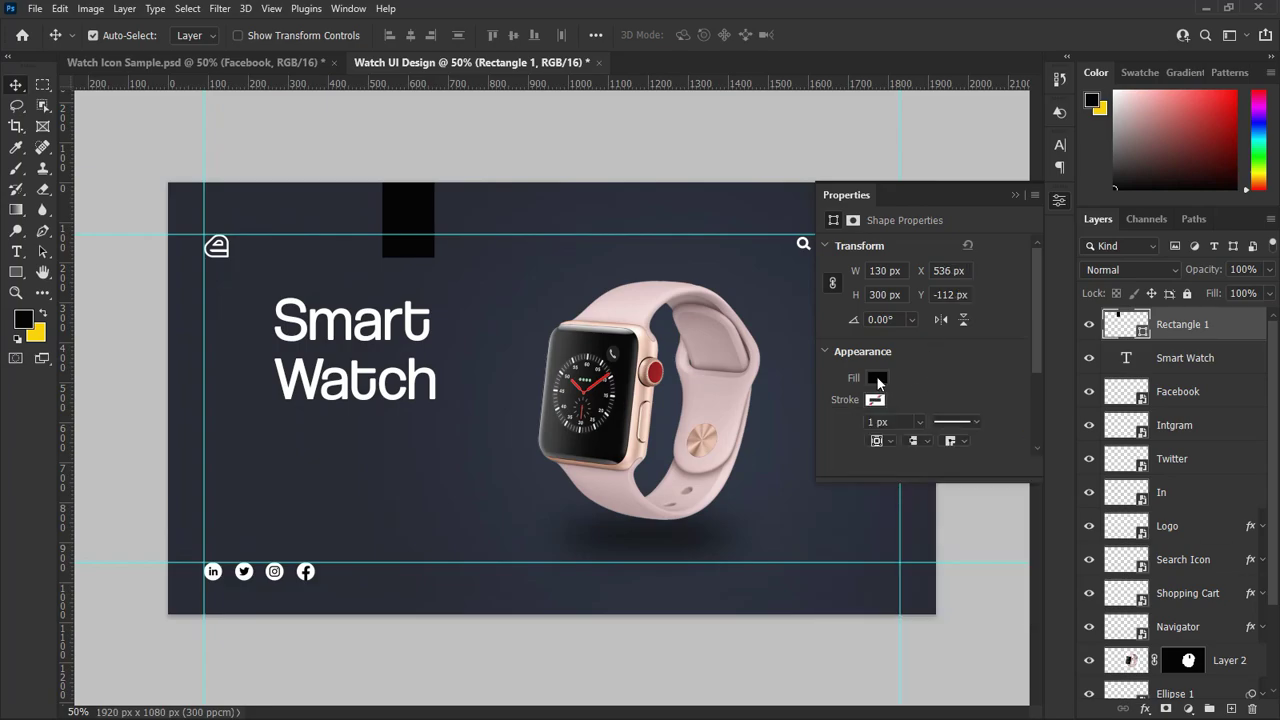
click(1034, 409)
click(717, 400)
click(1097, 103)
click(1015, 196)
click(1060, 201)
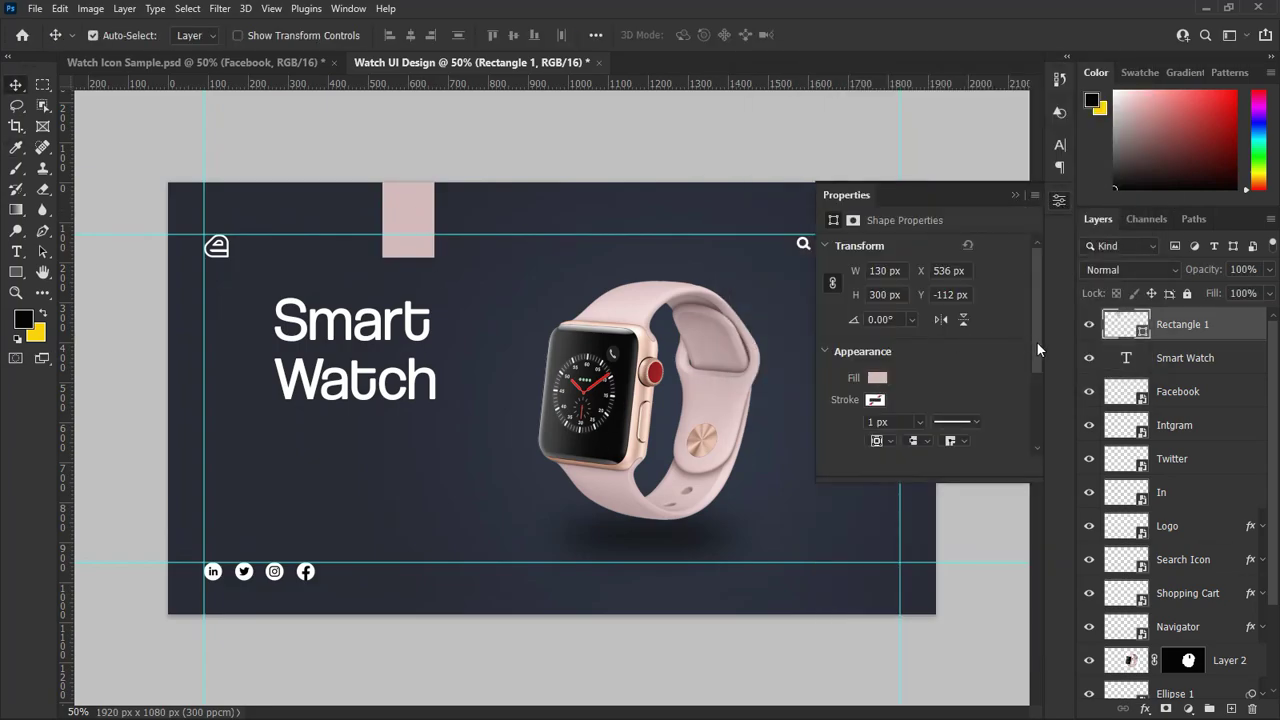
Round the pink rectangle's two lower corners to a 40 px radius.
drag(1036, 341, 1036, 396)
key(Return)
click(409, 255)
click(928, 395)
text(40)
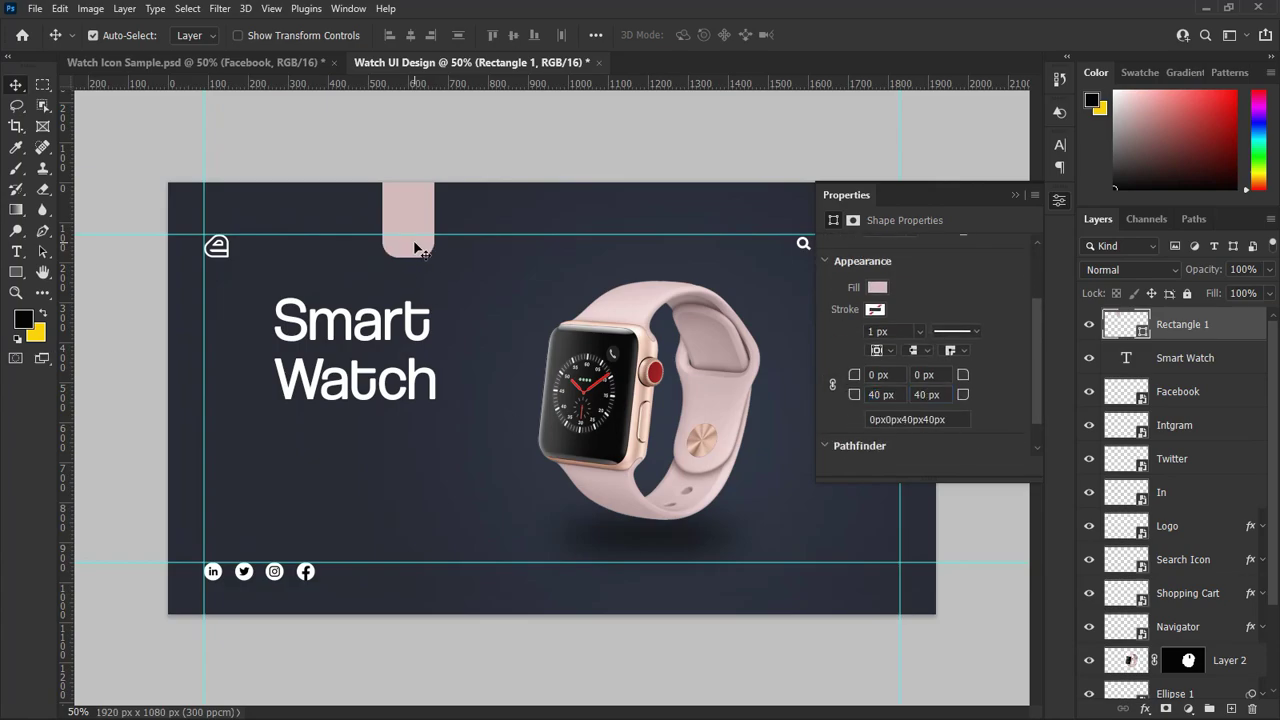
Shift the pink rectangle slightly upward and place a horizontal guide along its lower edge.
drag(415, 246, 418, 214)
click(1015, 196)
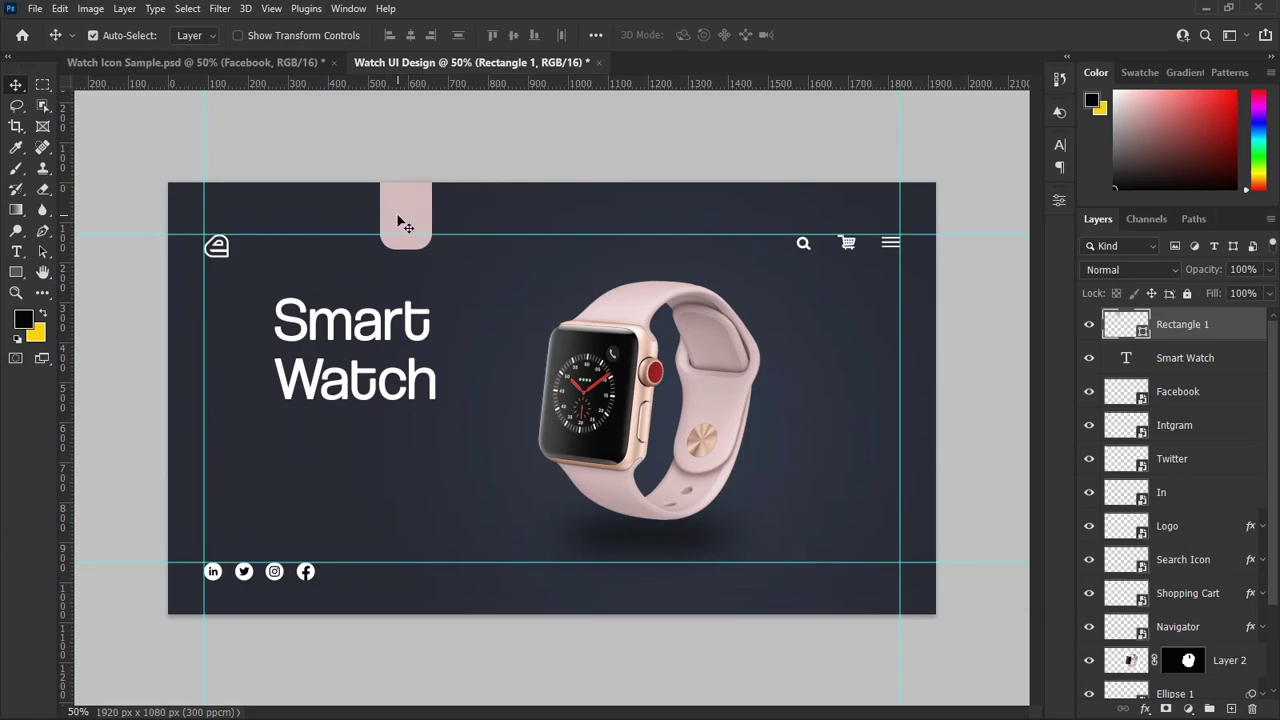
drag(293, 88, 378, 256)
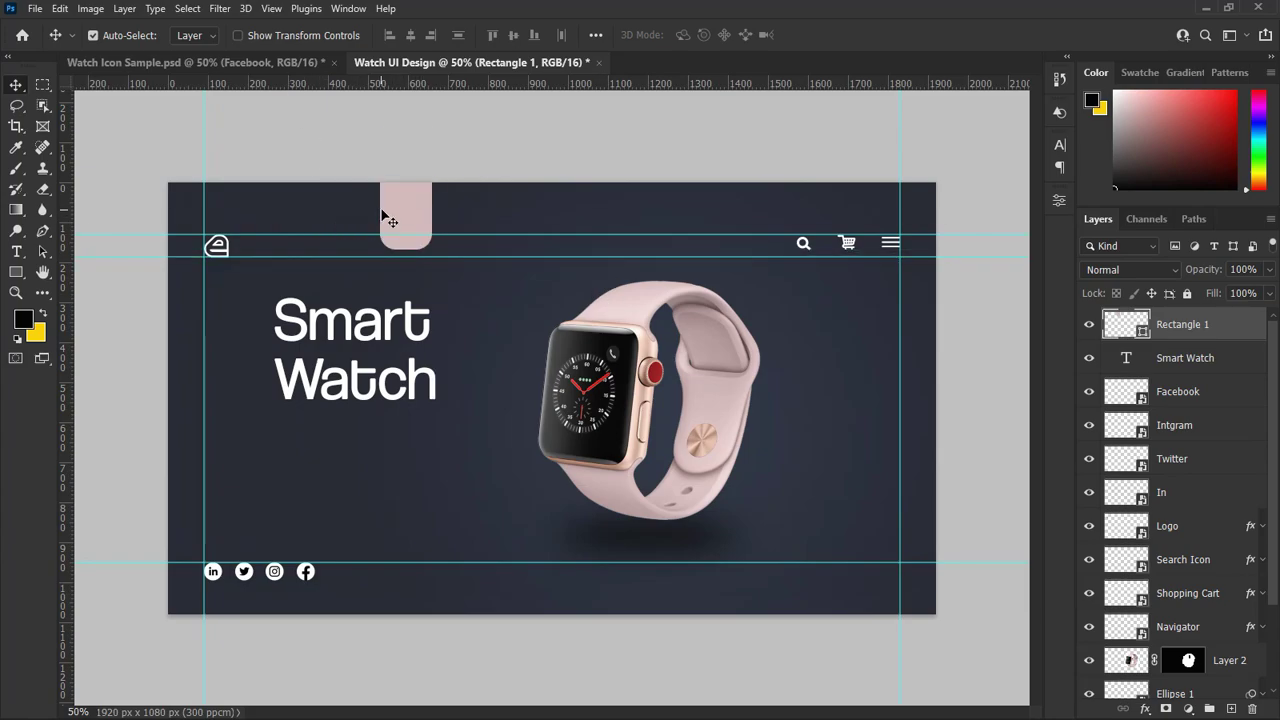
drag(526, 257, 527, 248)
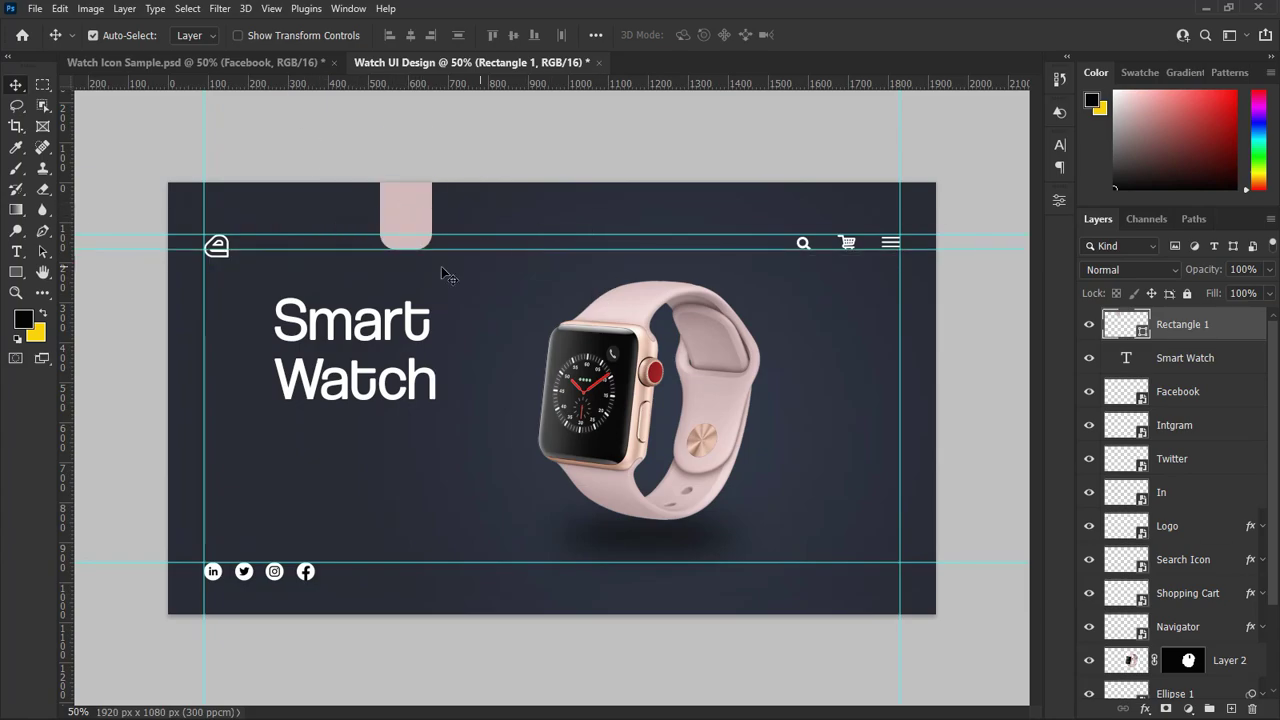
Move the pink rectangle closer to the watch and the Smart Watch title slightly toward the logo side.
click(805, 247)
scroll(1180, 480, down, 3)
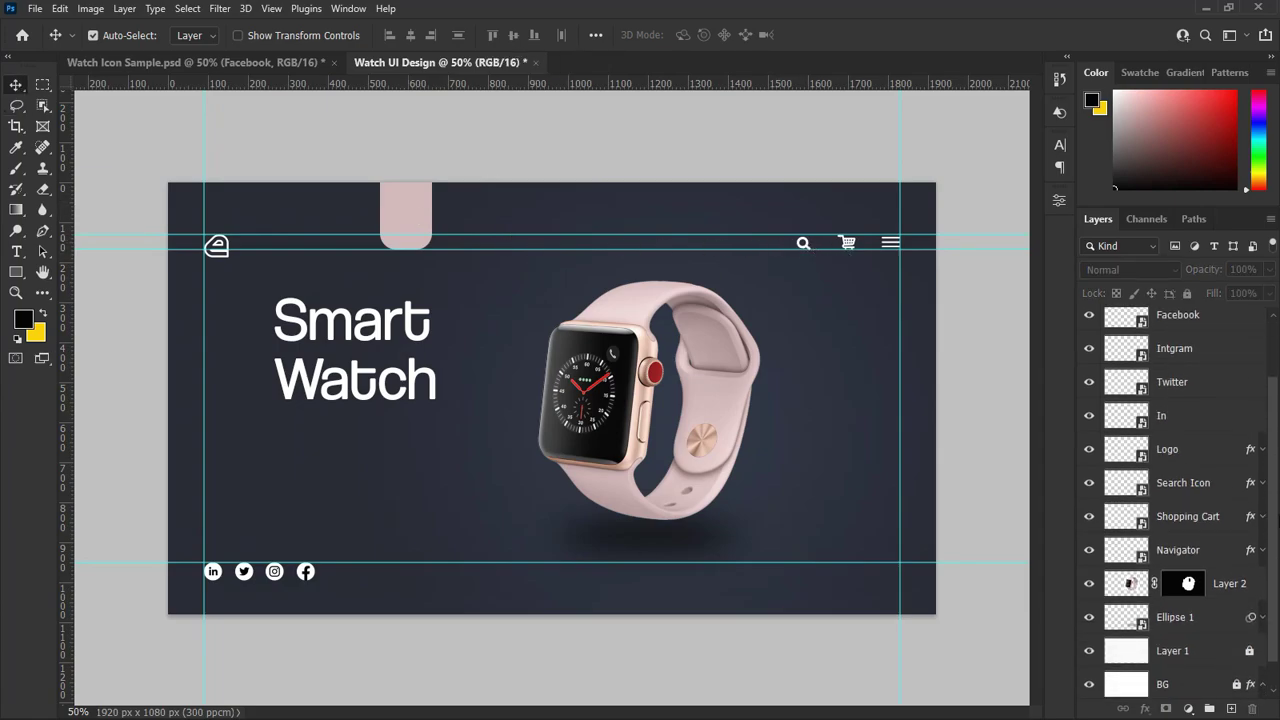
click(1185, 479)
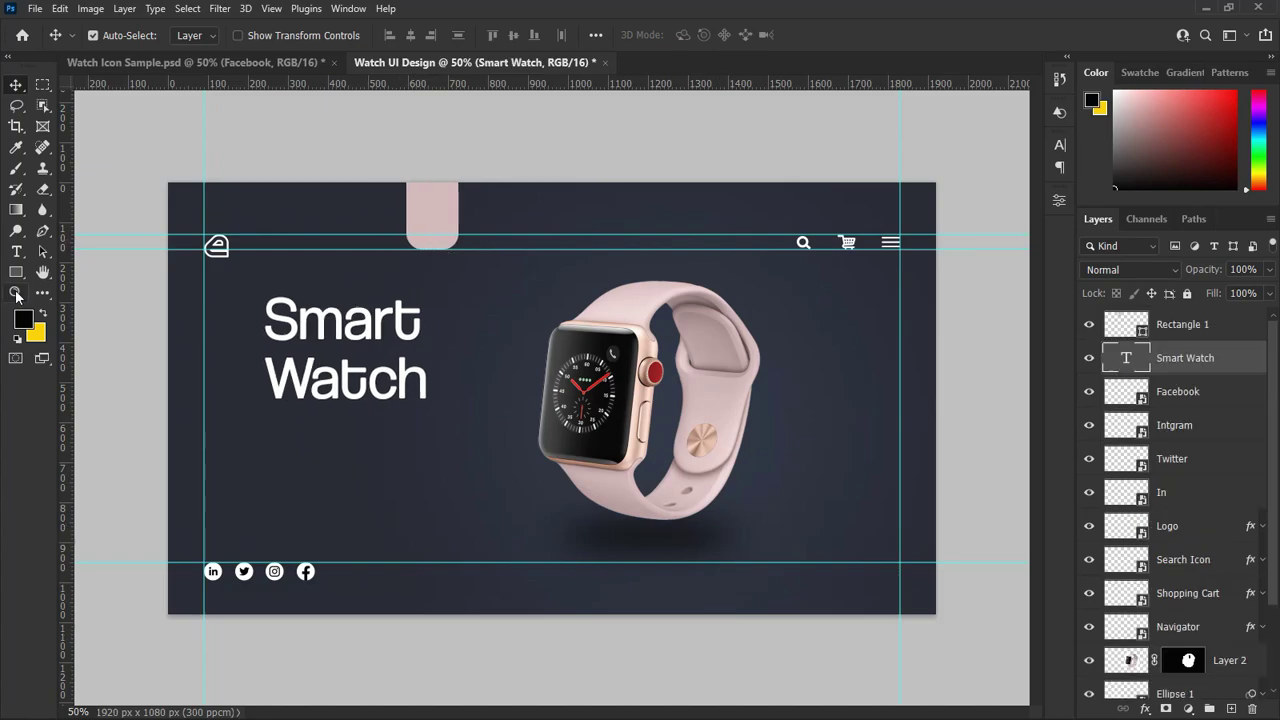
Scale the four social icons together to about 80%, keeping them against the corner of the guides.
key(z)
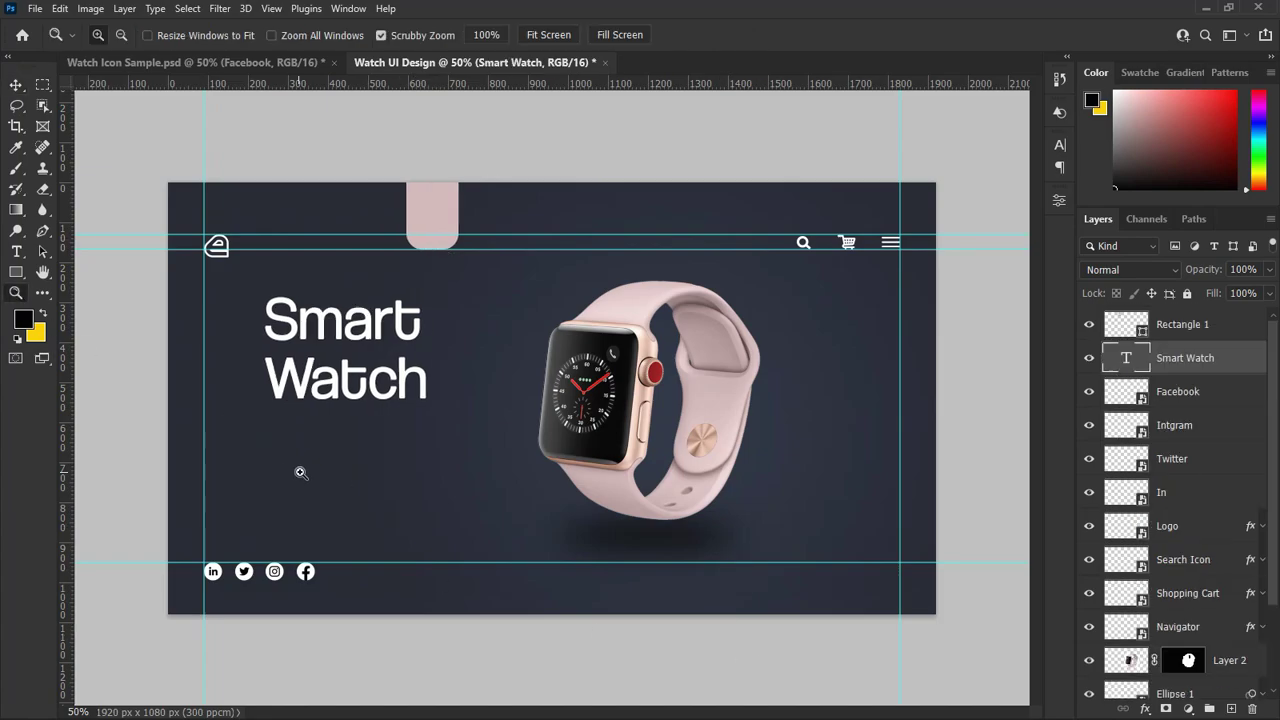
click(395, 298)
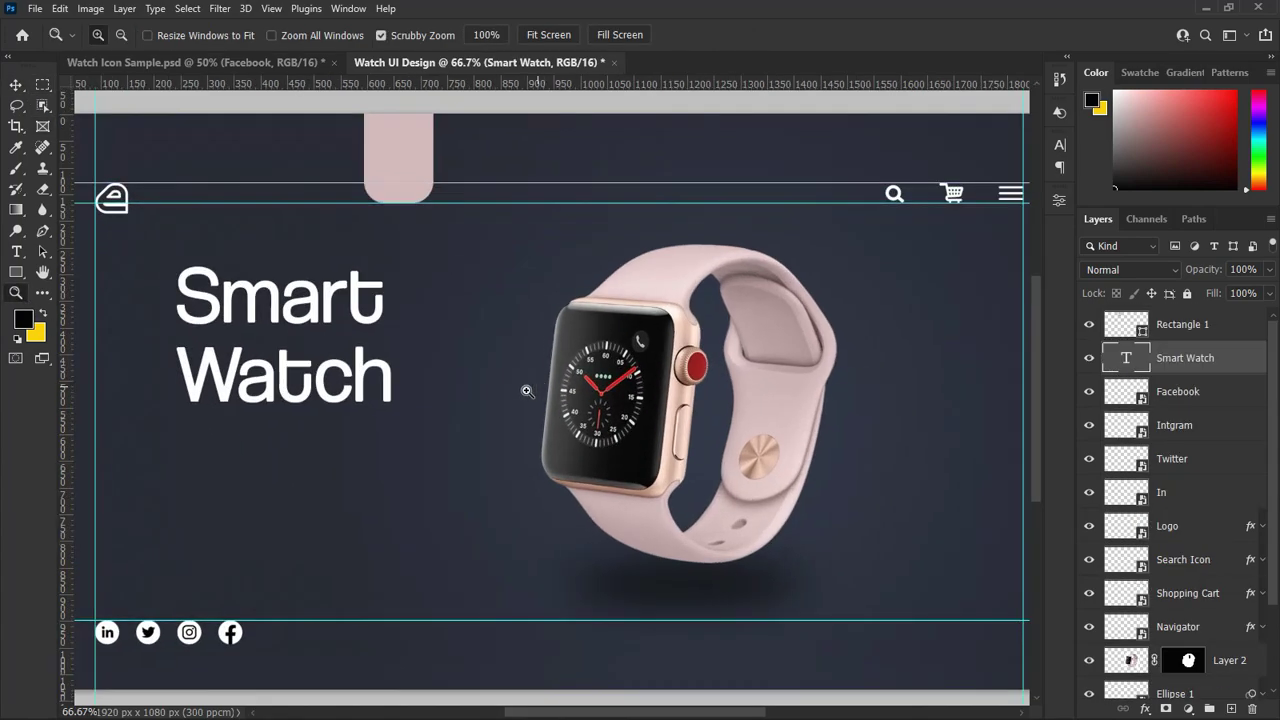
scroll(478, 416, up, 2)
scroll(771, 414, down, 2)
mouse_move(612, 713)
mouse_down()
mouse_move(577, 715)
mouse_move(614, 715)
mouse_move(596, 713)
mouse_up()
click(16, 86)
drag(355, 592, 96, 650)
key(ctrl+t)
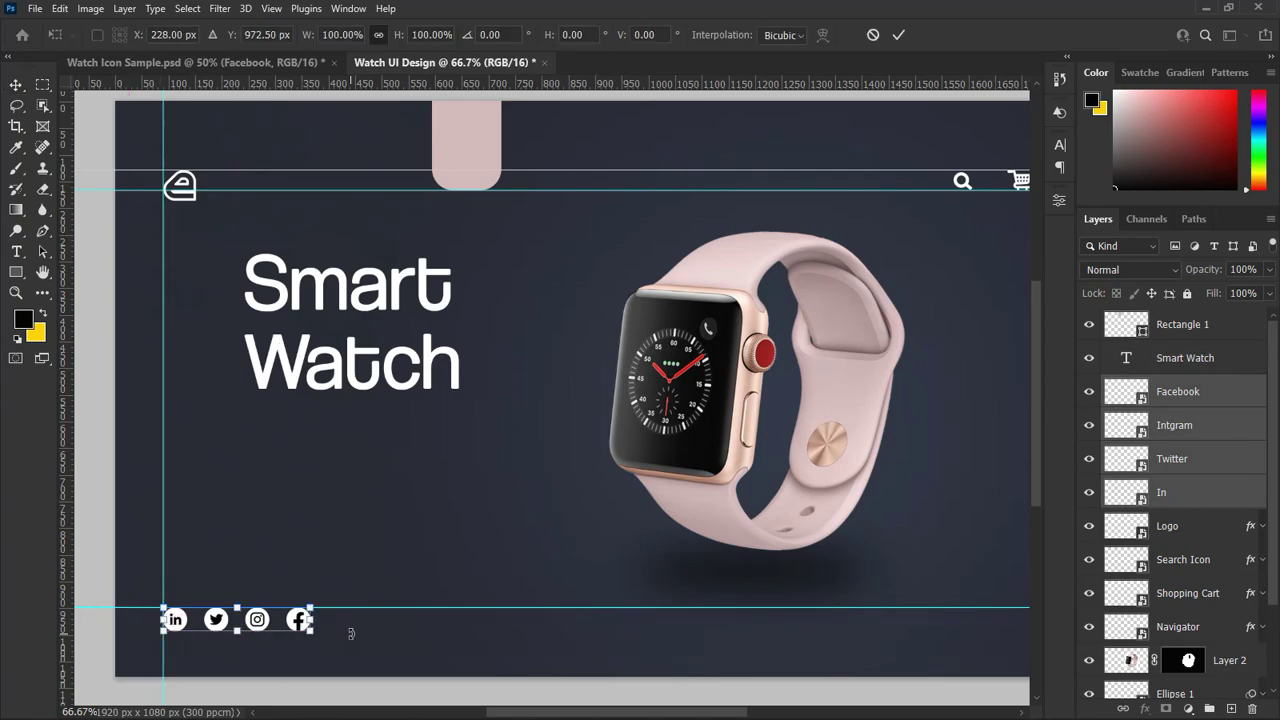
drag(304, 622, 281, 620)
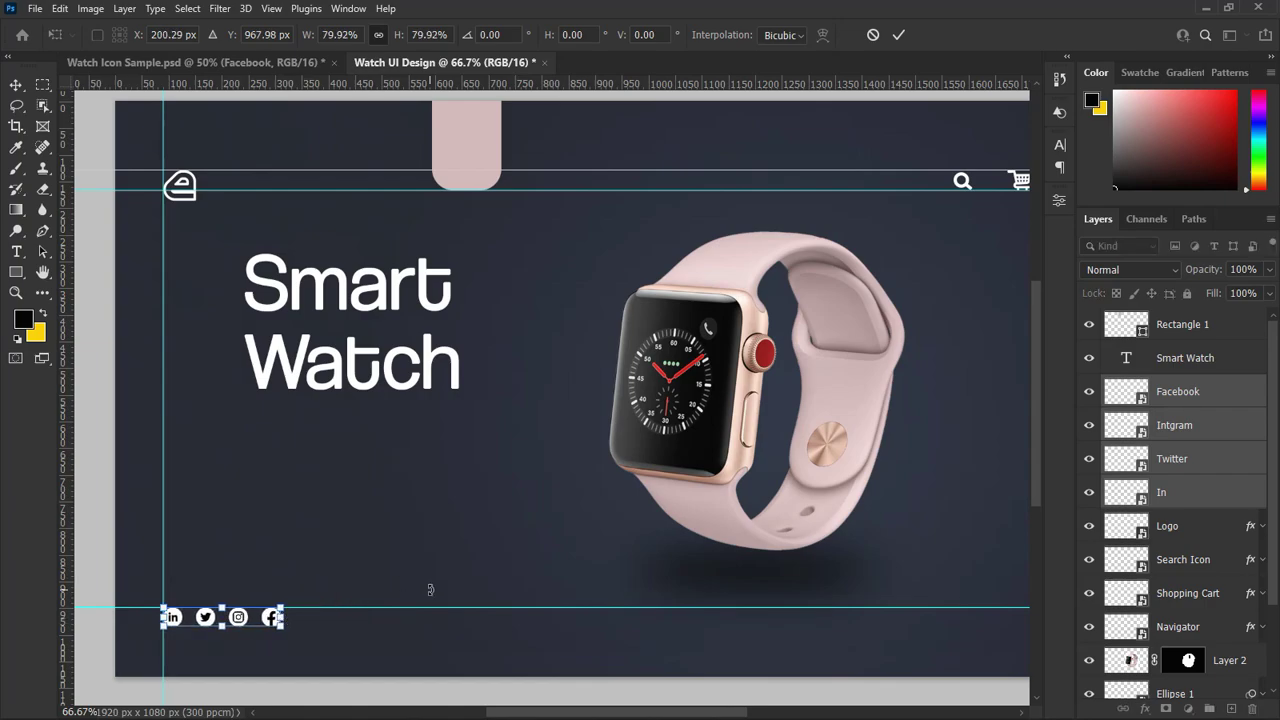
click(896, 36)
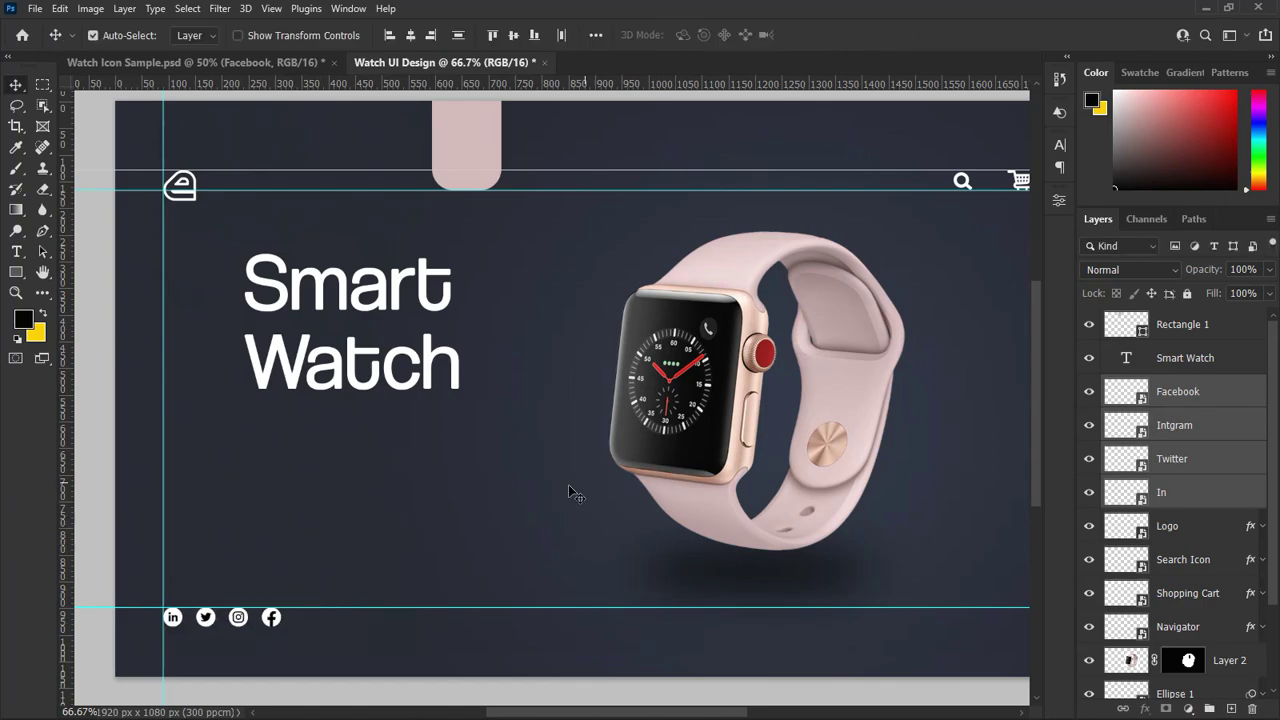
Scale the search, shopping cart and navigator icons down slightly, keeping them against the vertical guide.
drag(590, 716, 678, 716)
drag(598, 142, 770, 222)
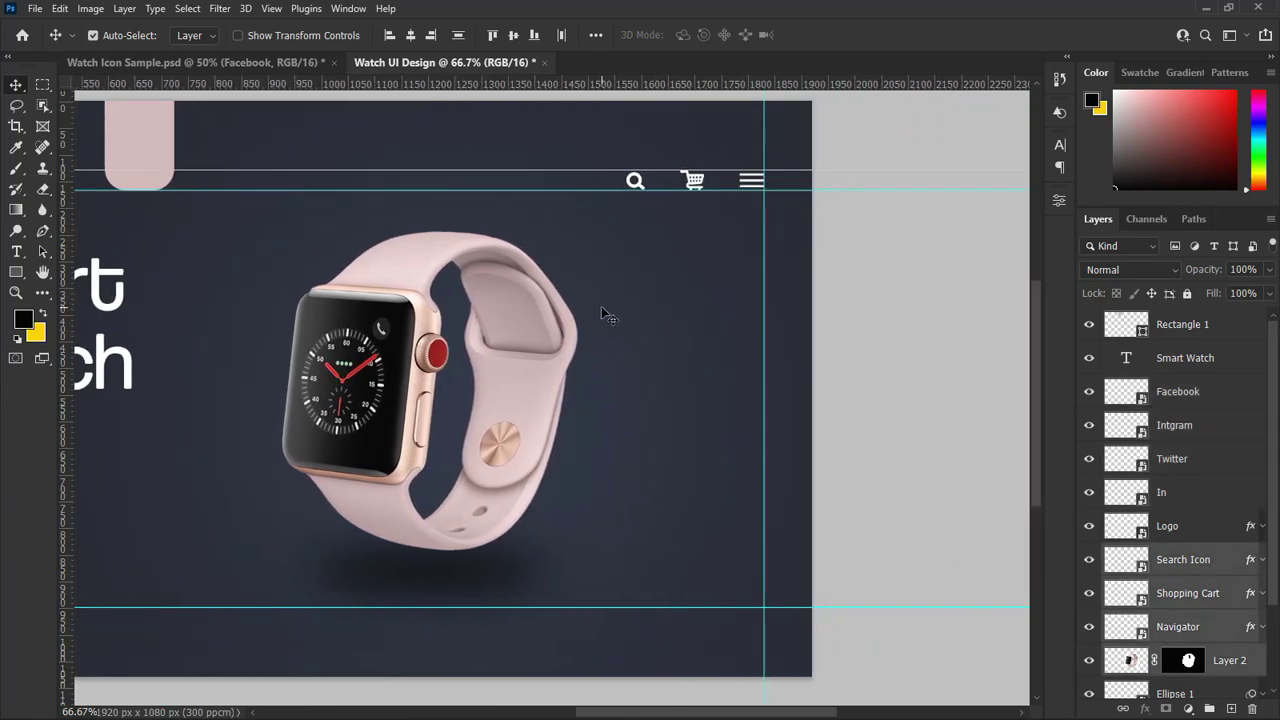
click(647, 378)
drag(607, 144, 769, 206)
key(ctrl+t)
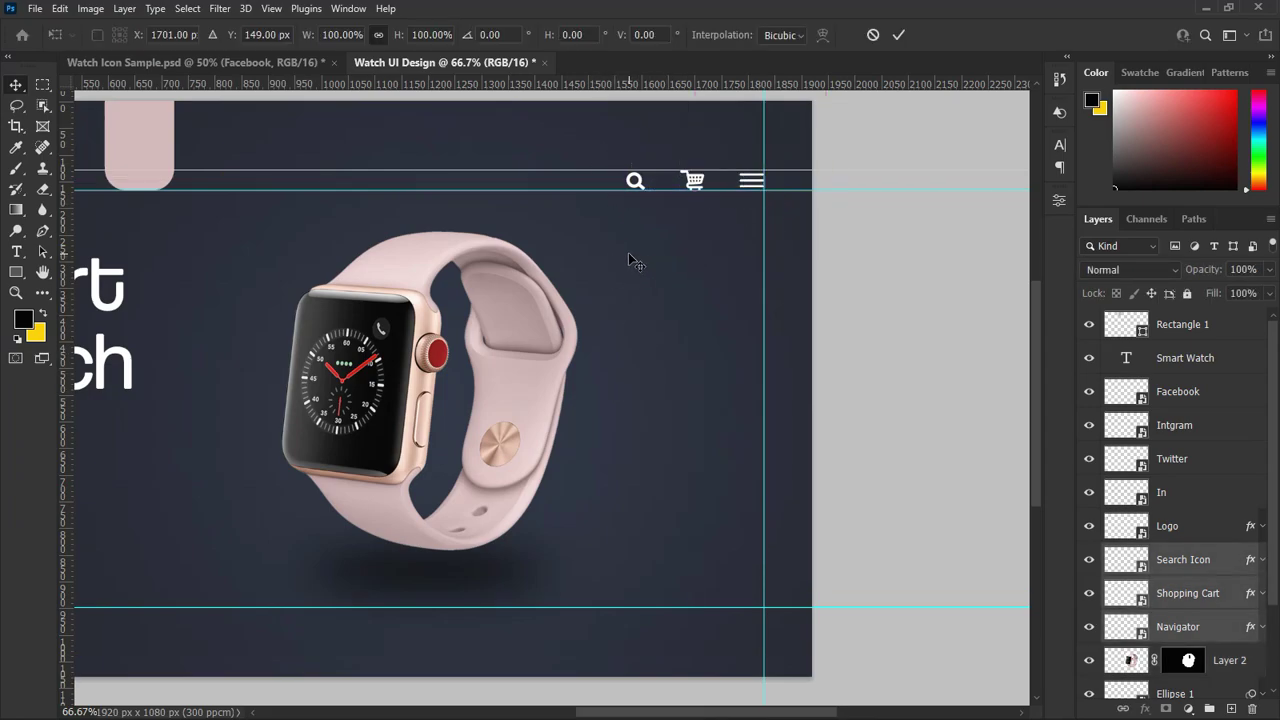
drag(626, 187, 634, 186)
click(898, 35)
Move the Rectangle 1 layer below the Smart Watch text layer in the layer stack.
drag(645, 712, 532, 711)
click(16, 293)
key(ctrl+minus)
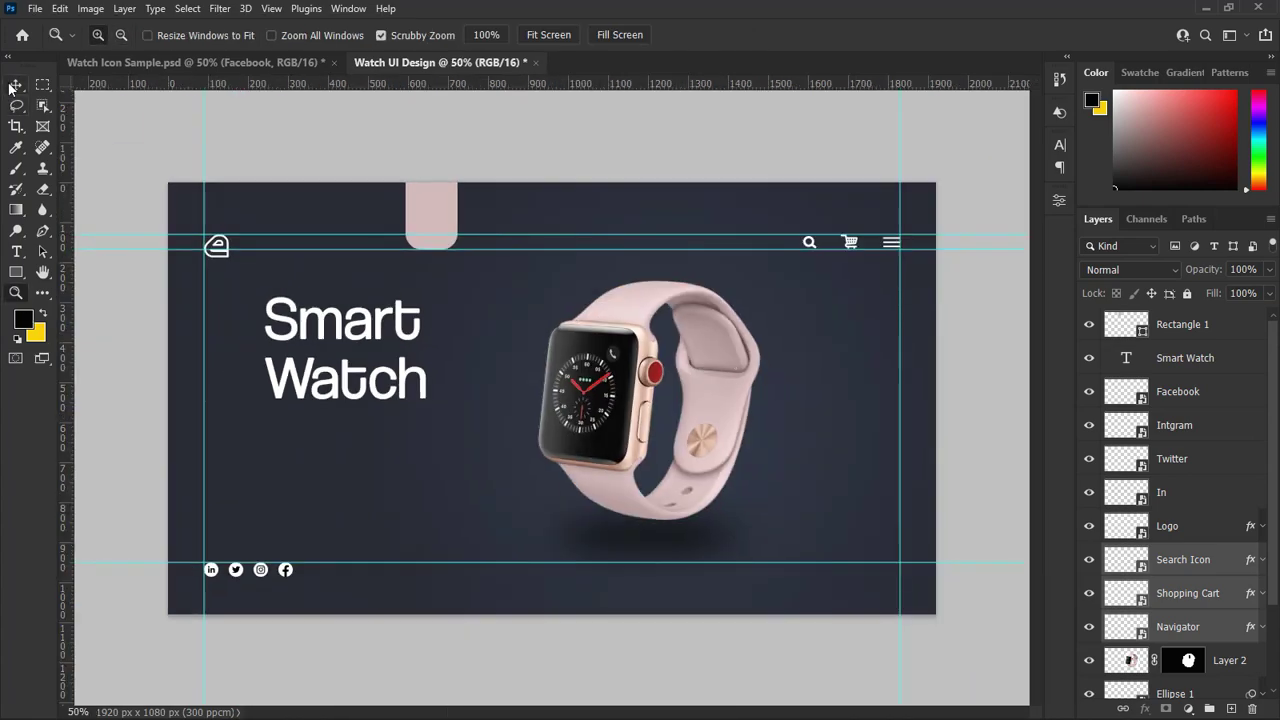
click(15, 85)
click(1200, 328)
scroll(1274, 630, down, 3)
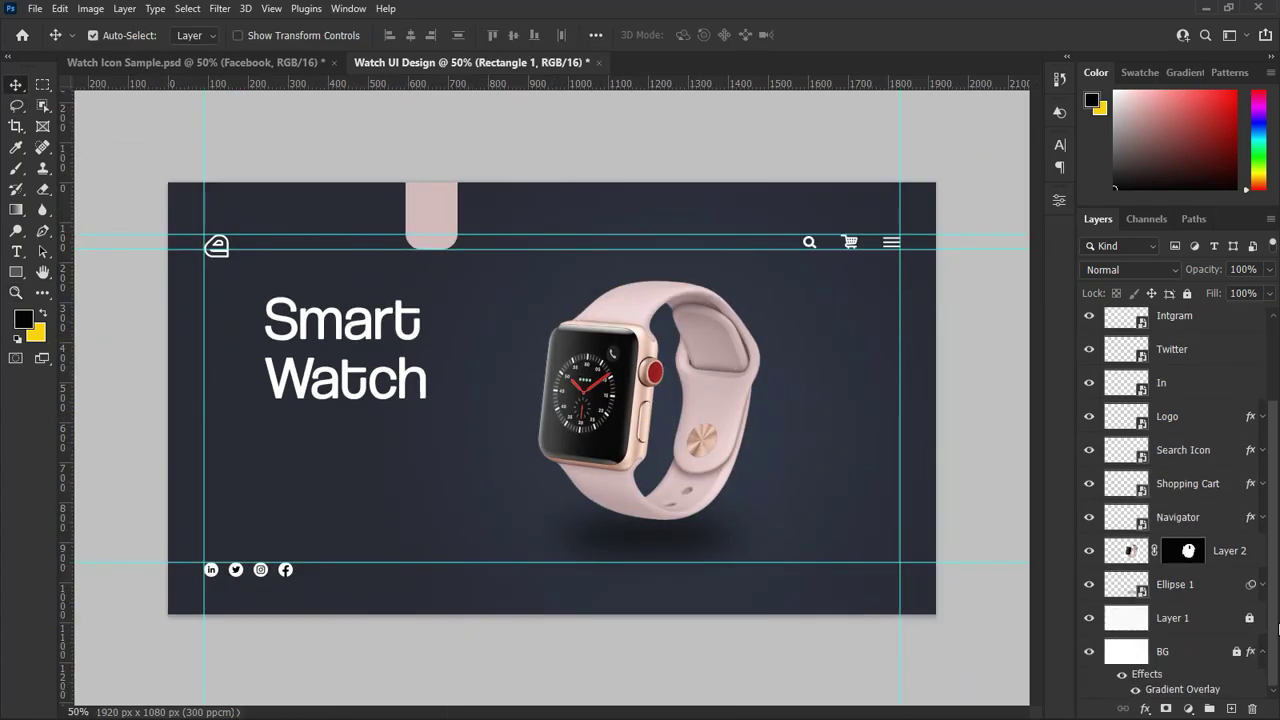
click(1203, 590)
scroll(1238, 498, up, 3)
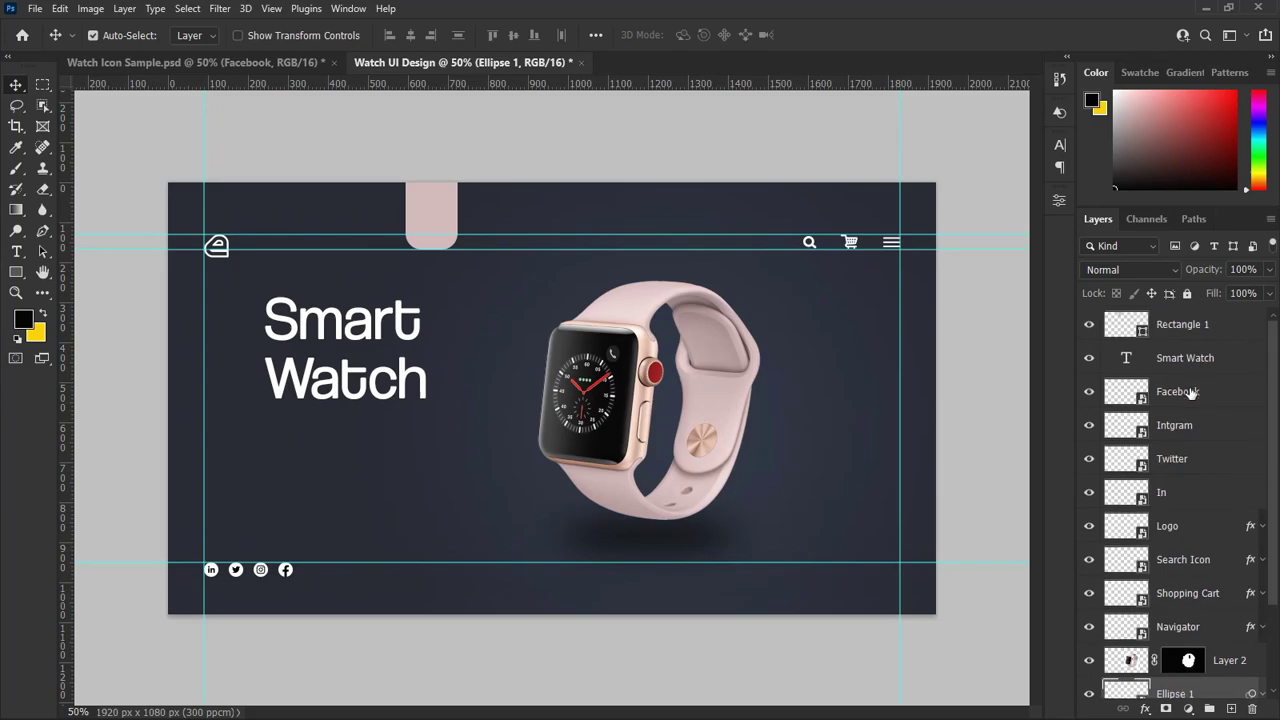
drag(1193, 330, 1205, 372)
Group all layers from Rectangle 1 down to Ellipse 1 and name the group Icons.
scroll(1240, 500, down, 3)
shift+click(1195, 590)
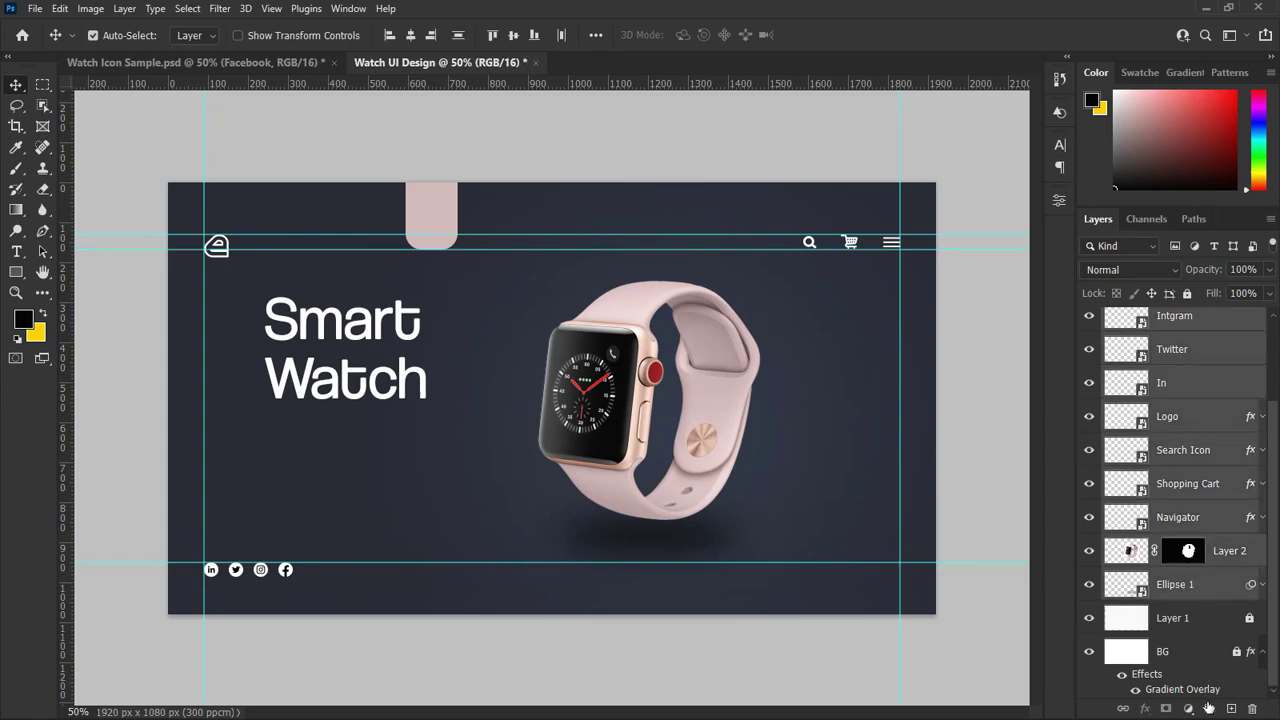
click(1208, 708)
double_click(1178, 355)
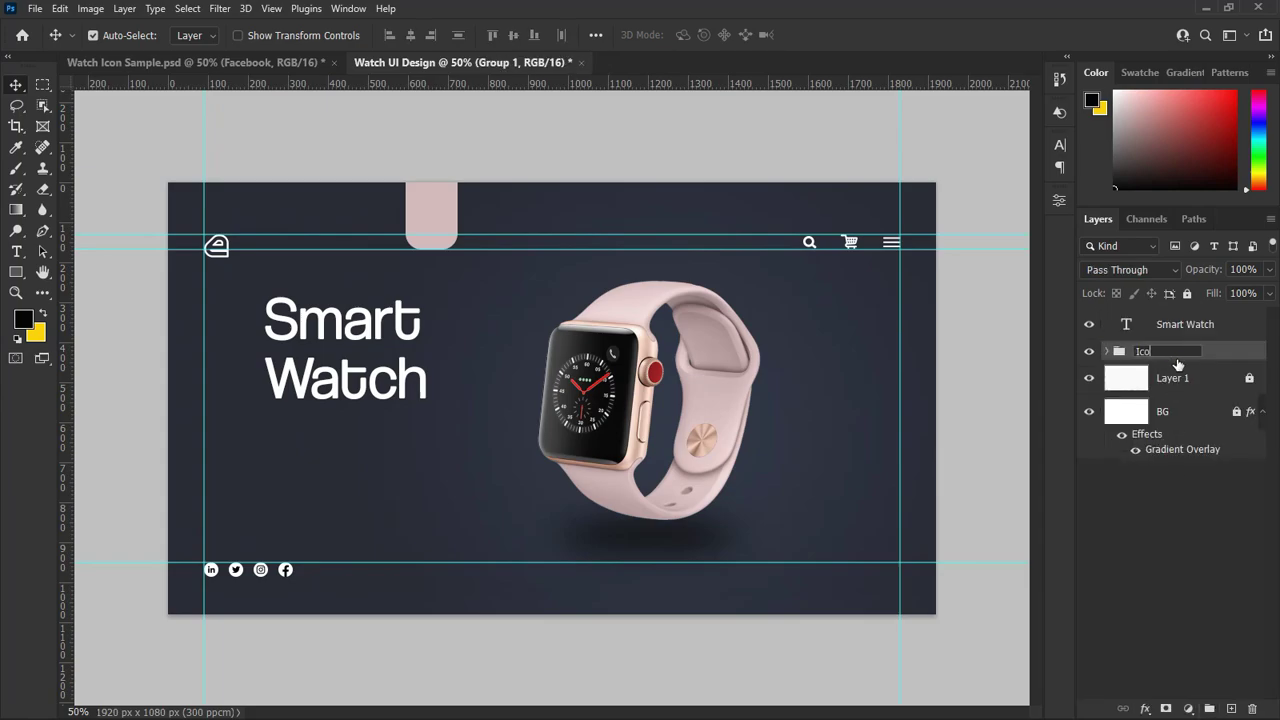
Add a paragraph text box with Lorem ipsum placeholder text directly below the Smart Watch title.
click(1185, 324)
key(t)
mouse_move(258, 421)
mouse_down()
mouse_move(443, 457)
mouse_move(355, 451)
mouse_up()
click(16, 85)
Set the Lorem ipsum paragraph's size to 2 pt and its leading to Auto.
click(1060, 145)
click(862, 192)
text(5)
key(Return)
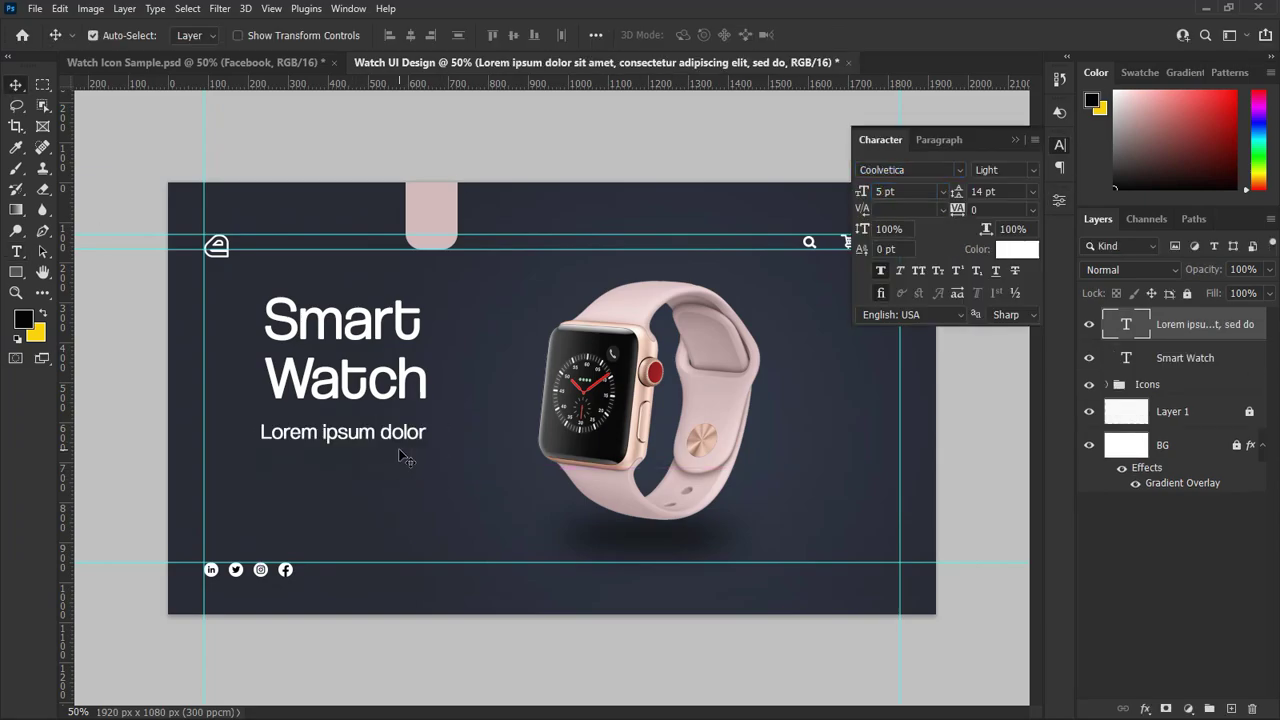
text(2)
key(Return)
double_click(374, 430)
click(16, 85)
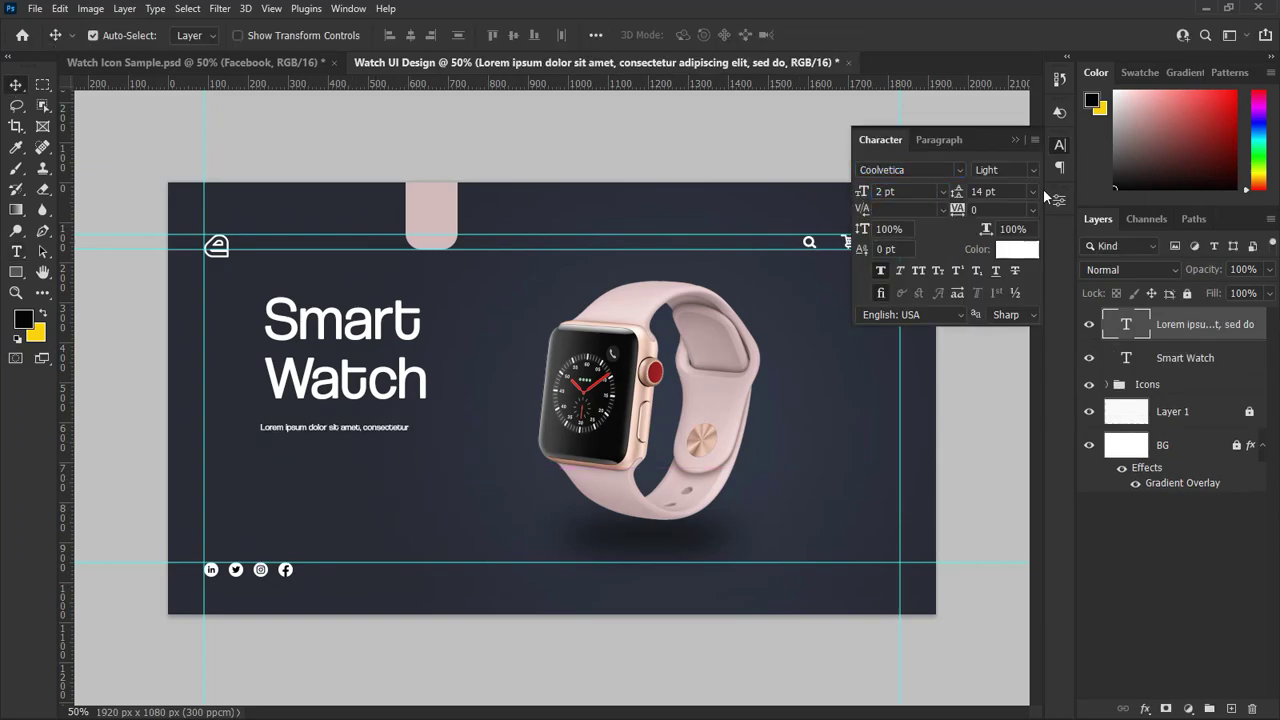
click(1033, 191)
click(1000, 211)
click(403, 540)
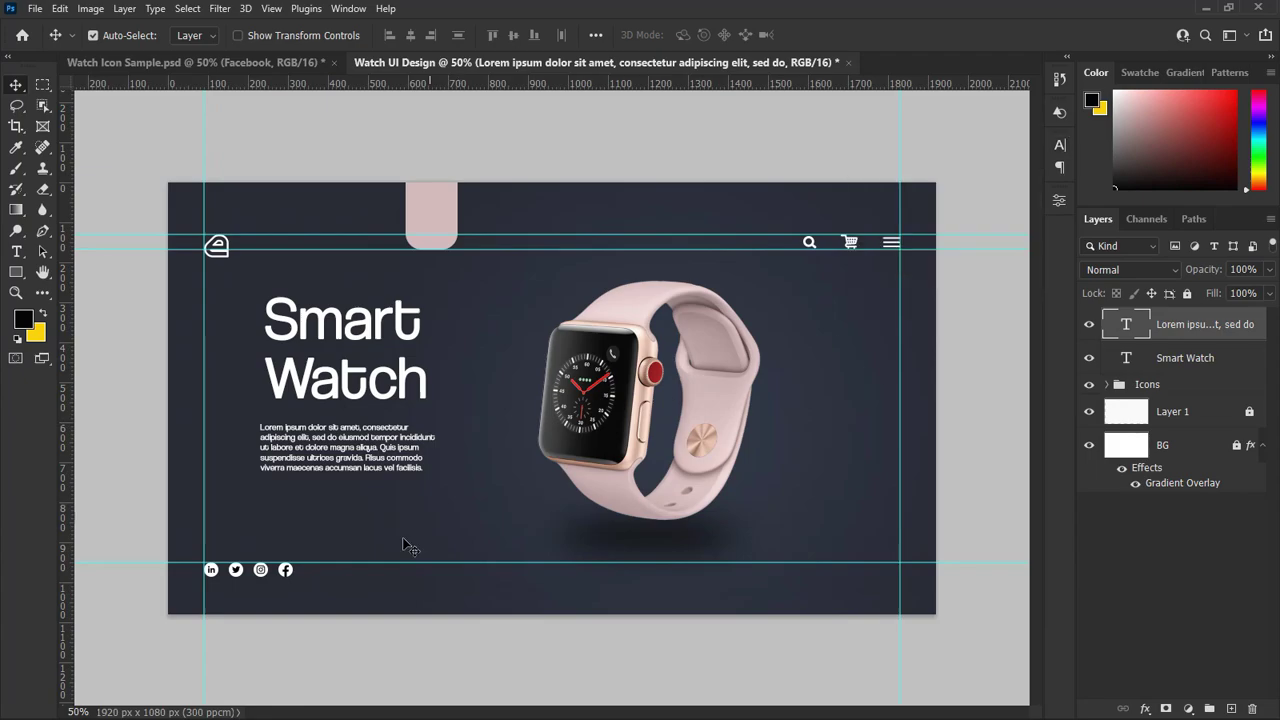
Shorten the Lorem ipsum text box from below and set its text size to 3 pt.
double_click(366, 452)
drag(351, 485, 351, 467)
key(ctrl+Return)
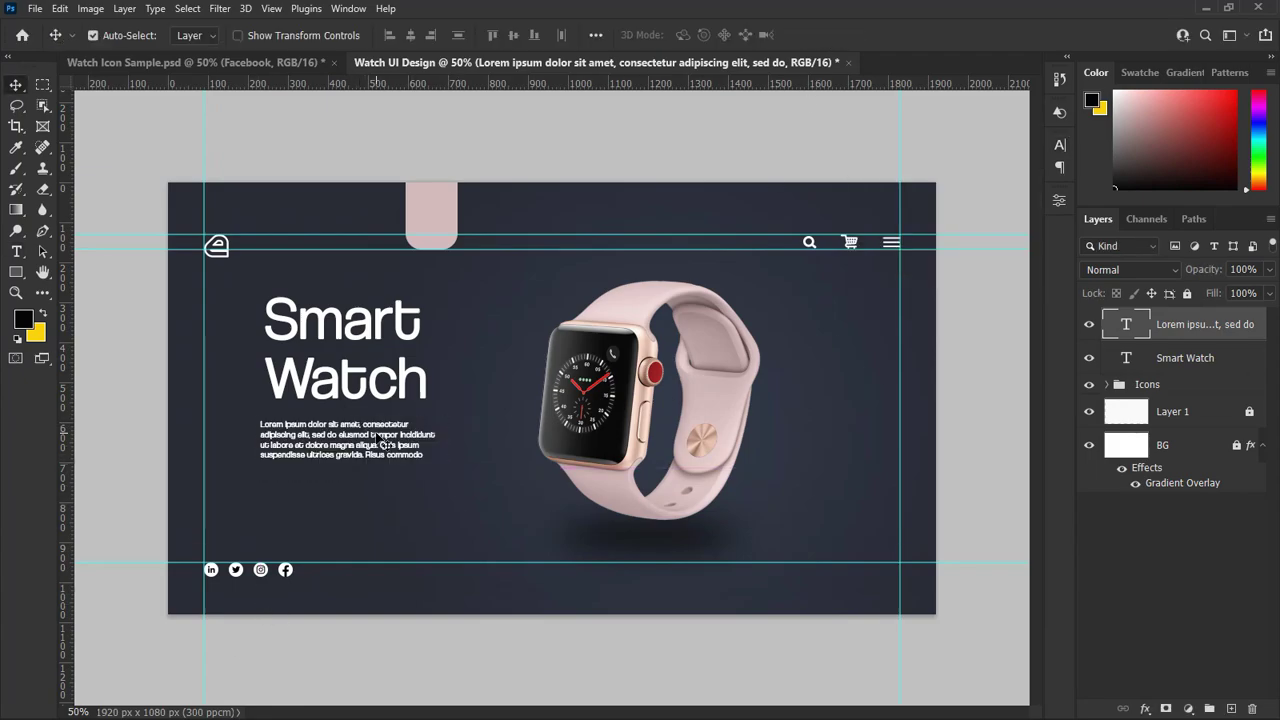
click(1060, 145)
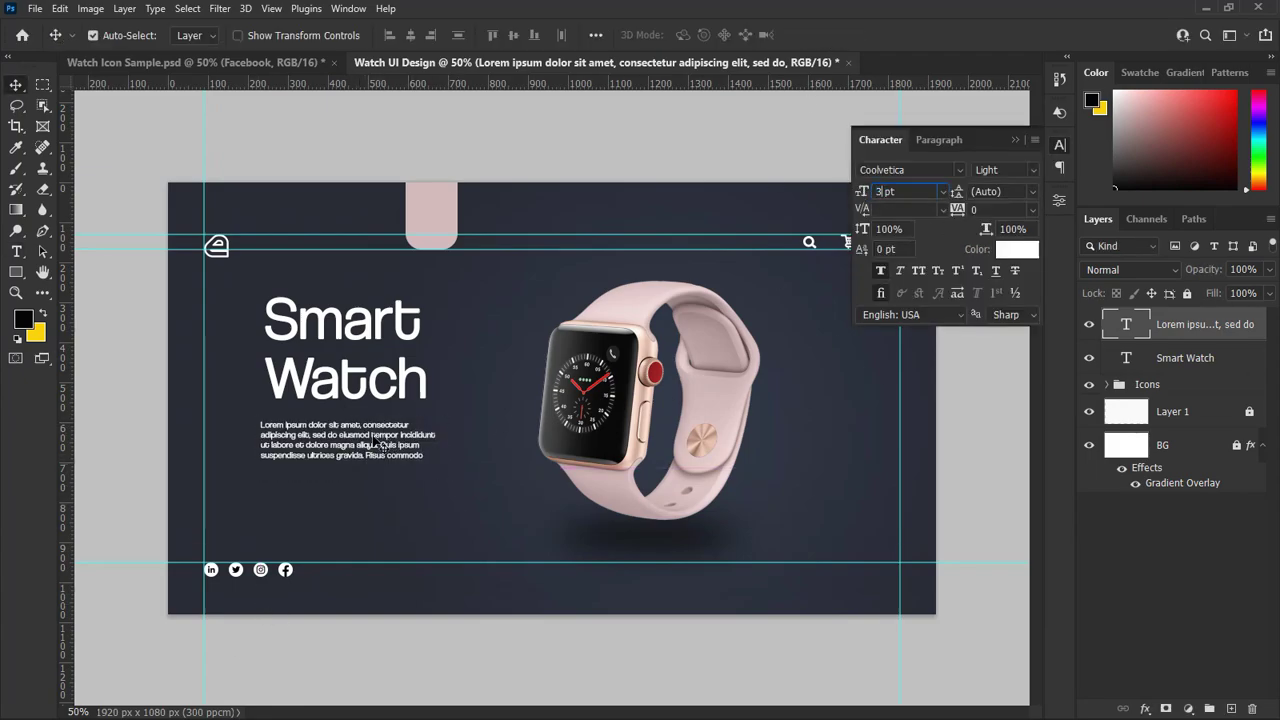
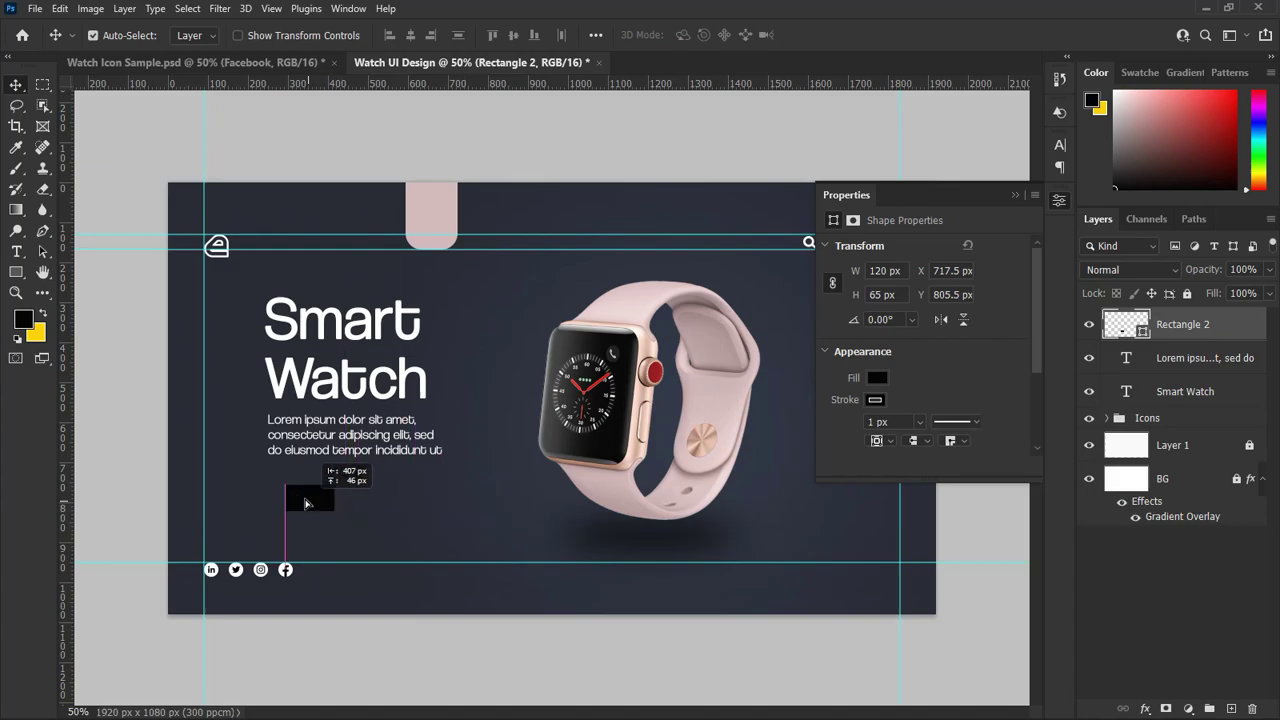
Set the black rectangle's width to 230 px, unlink its width and height, and align it with the title's starting edge.
double_click(886, 270)
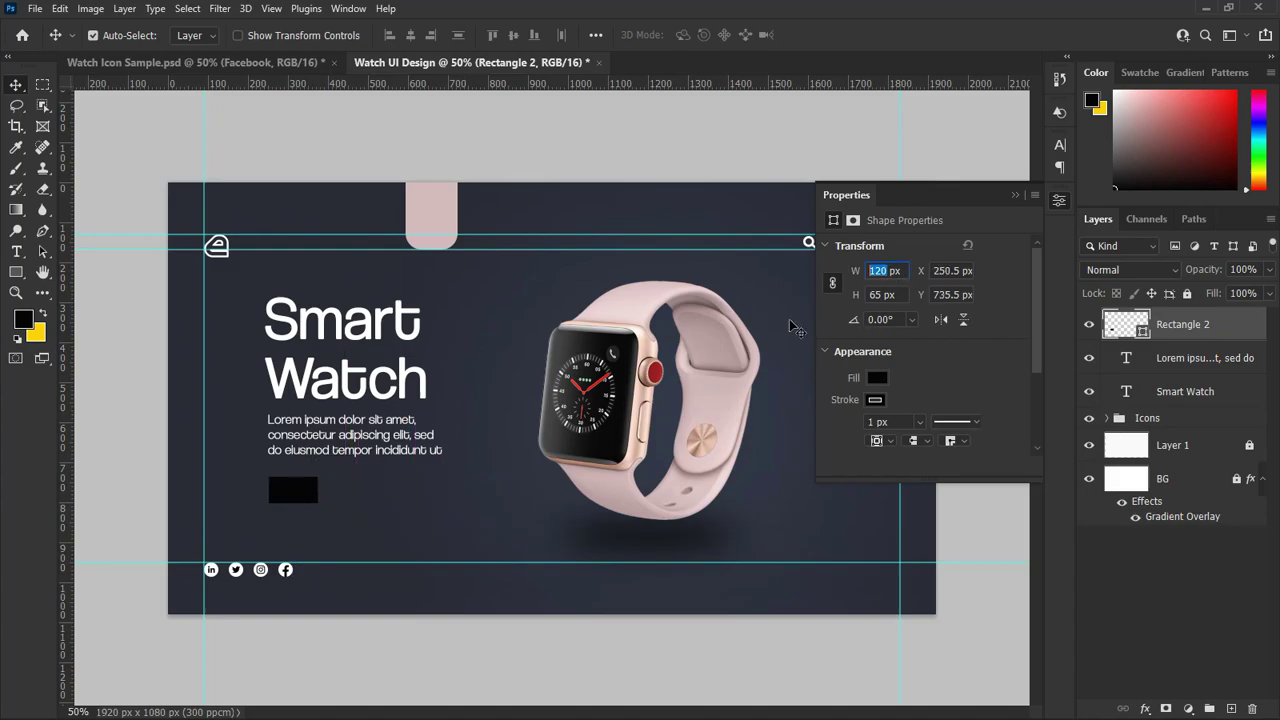
text(23)
key(Return)
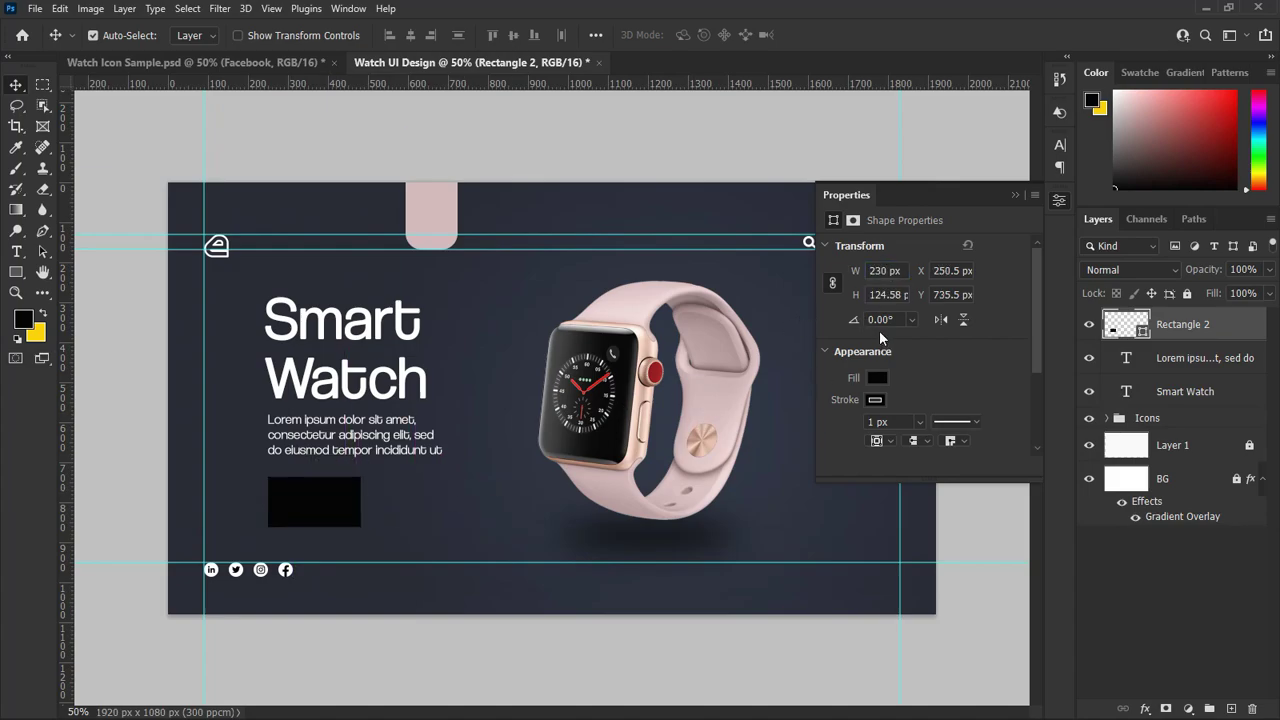
click(832, 284)
drag(325, 500, 322, 500)
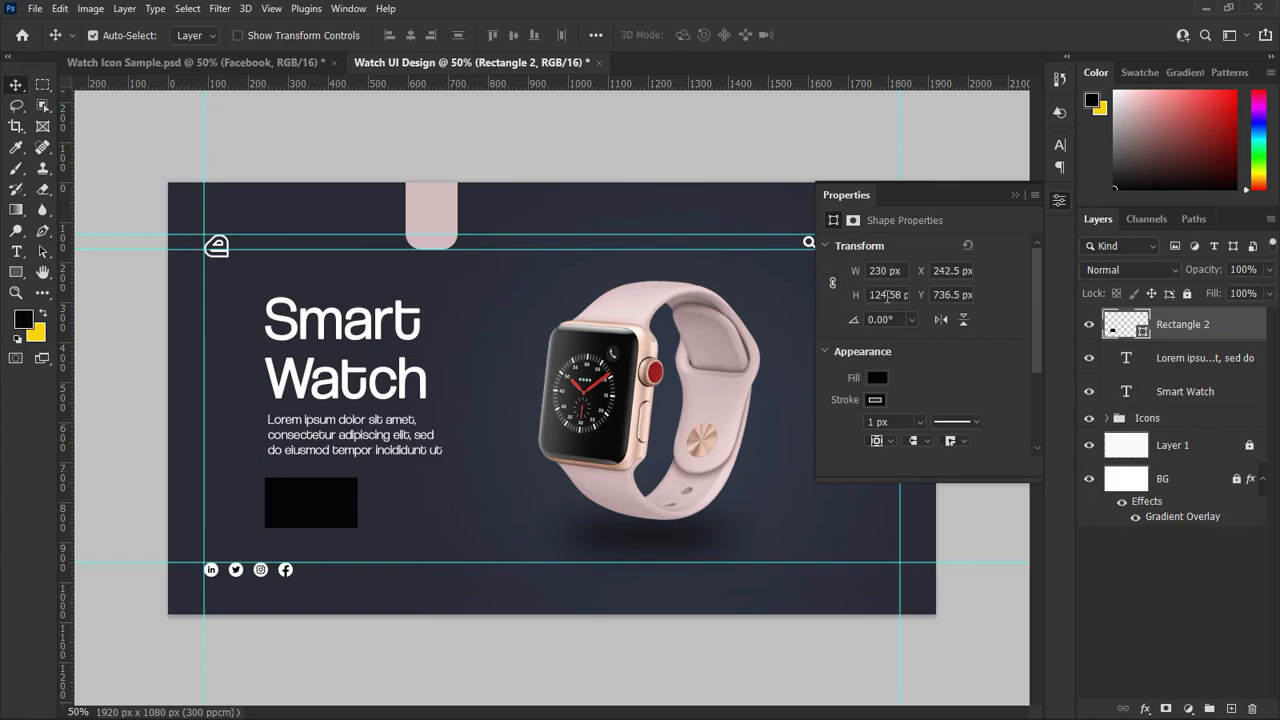
Set the height of the black rectangle below the paragraph to 65 px.
drag(869, 295, 925, 296)
text(66)
key(Return)
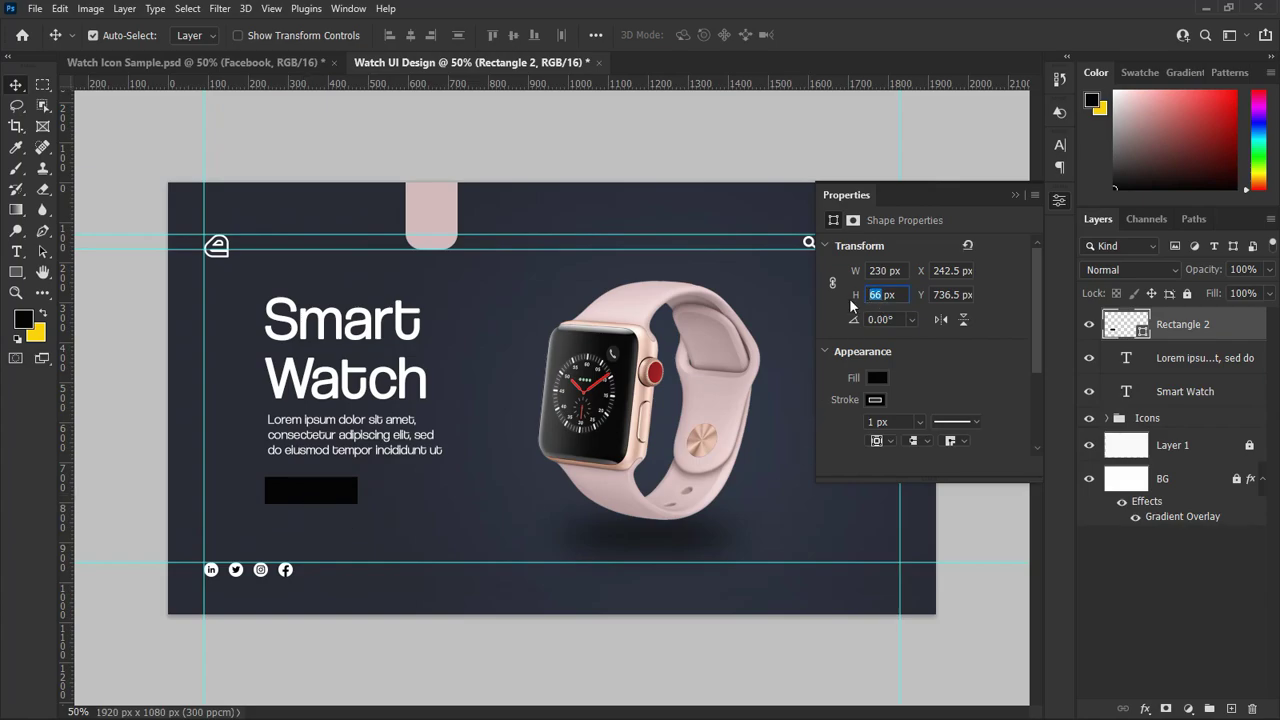
text(65)
key(Return)
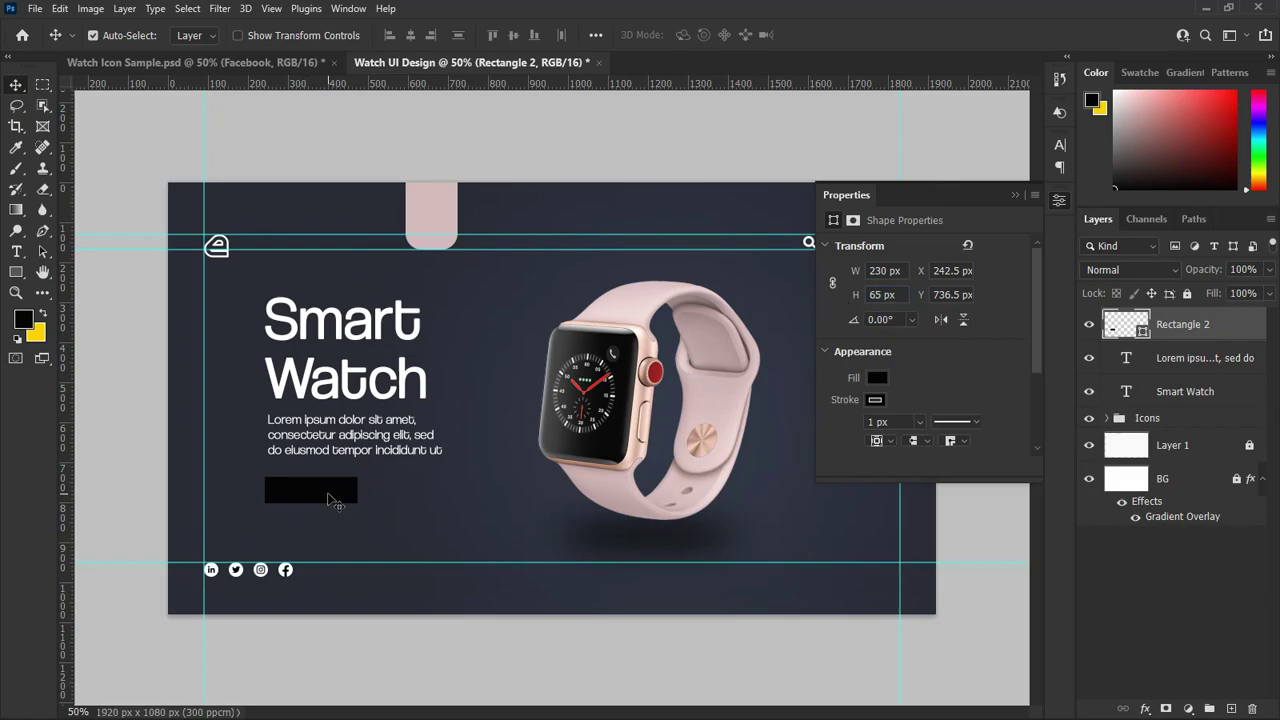
scroll(881, 400, down, 2)
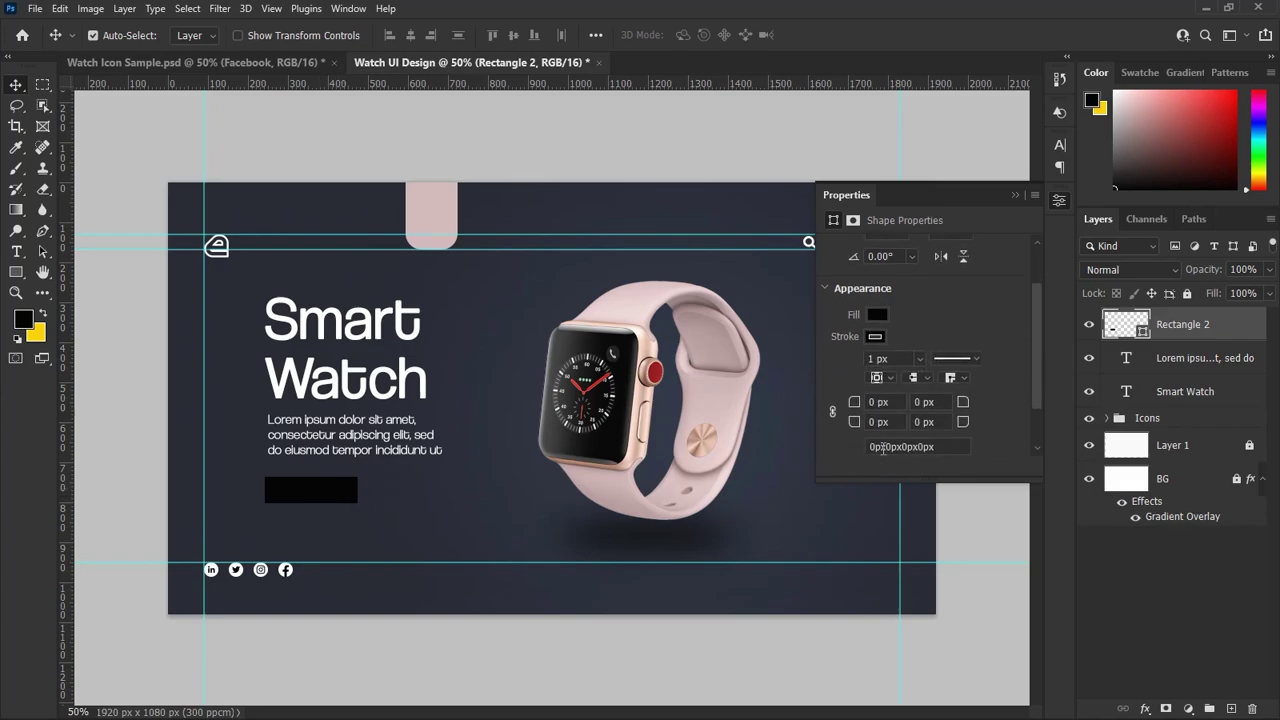
Round all corners of the black rectangle below the paragraph with a 50 px radius.
drag(939, 446, 806, 457)
text(50)
key(Return)
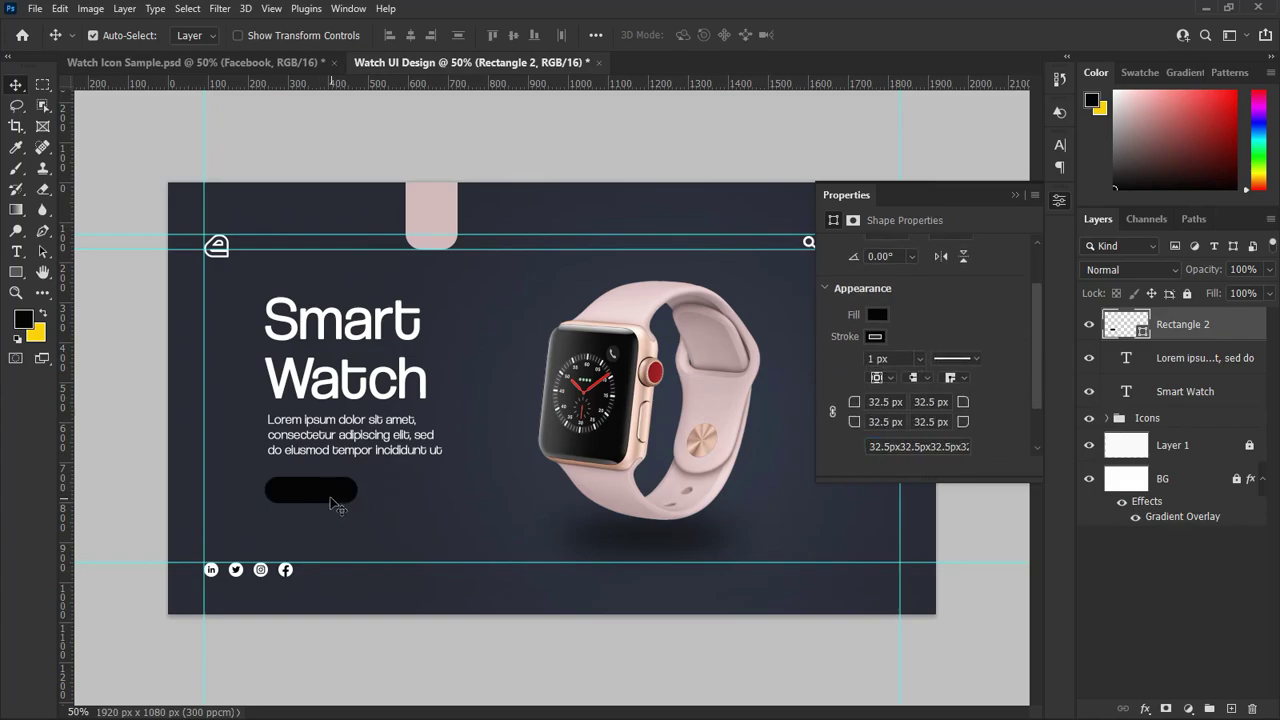
Duplicate the rounded button beside the original and give both buttons a pink fill with no stroke.
mouse_move(325, 494)
mouse_down()
mouse_move(313, 496)
mouse_move(419, 493)
mouse_up()
click(876, 338)
click(841, 369)
click(881, 316)
click(877, 314)
click(844, 396)
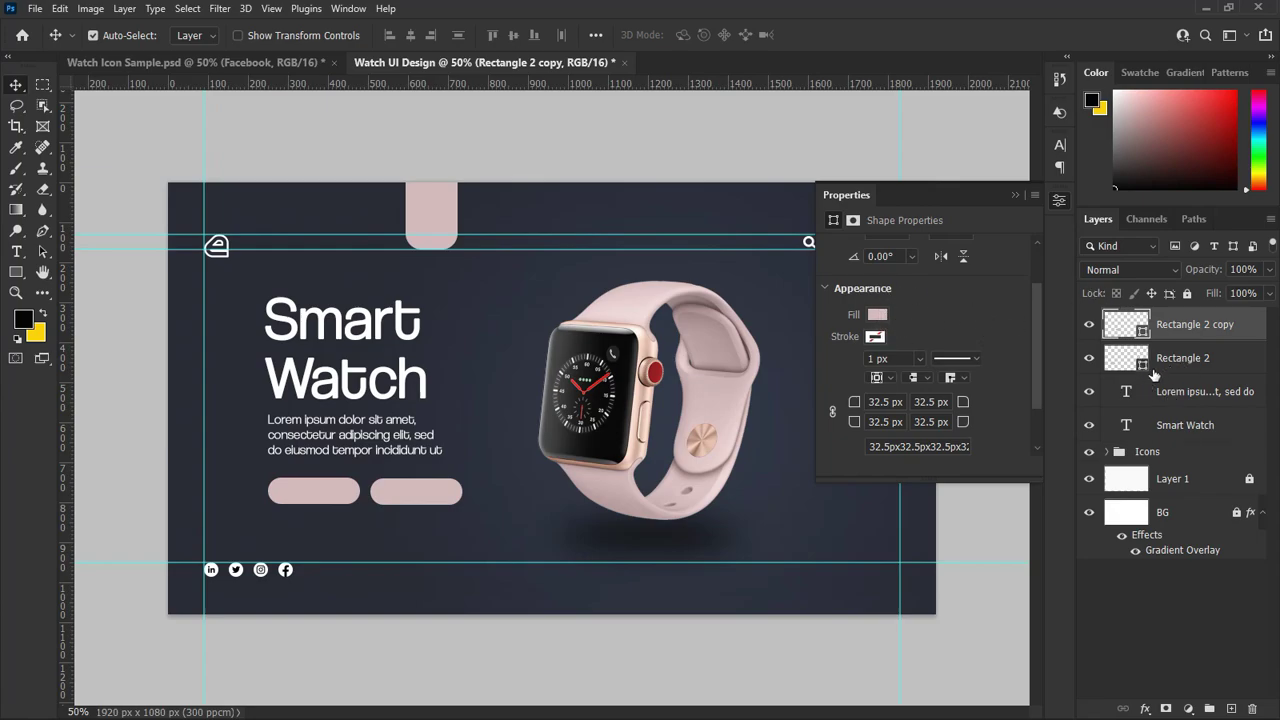
Remove the duplicated button's fill and give it a pink stroke of 2 px.
click(878, 319)
click(846, 345)
click(917, 303)
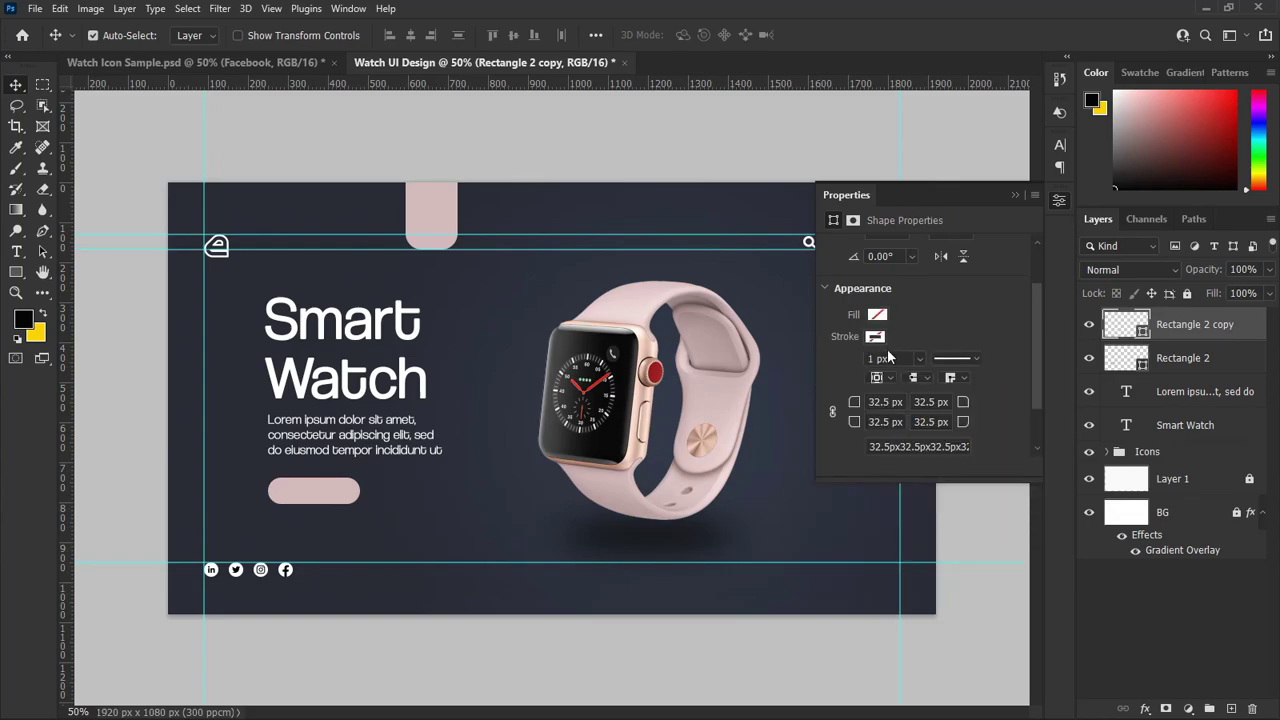
click(875, 338)
click(835, 410)
key(Return)
text(2)
key(Return)
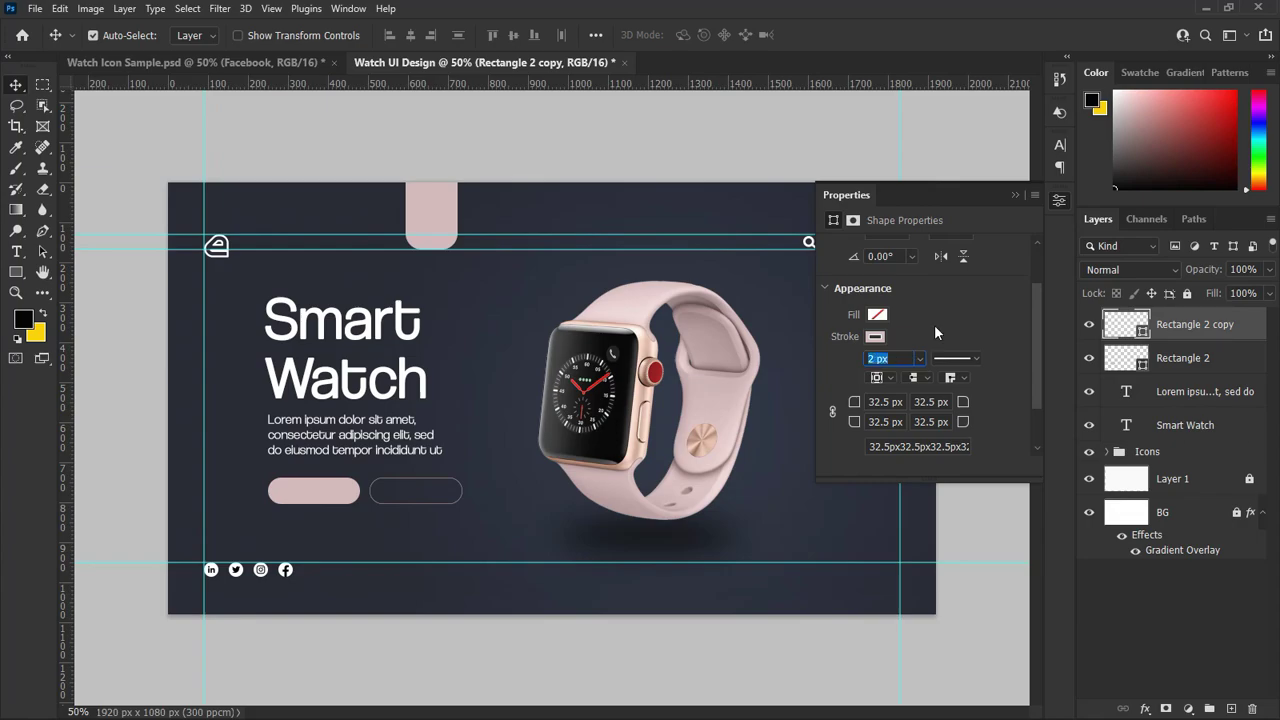
Set the outlined button's width to 180 px.
scroll(1036, 333, up, 3)
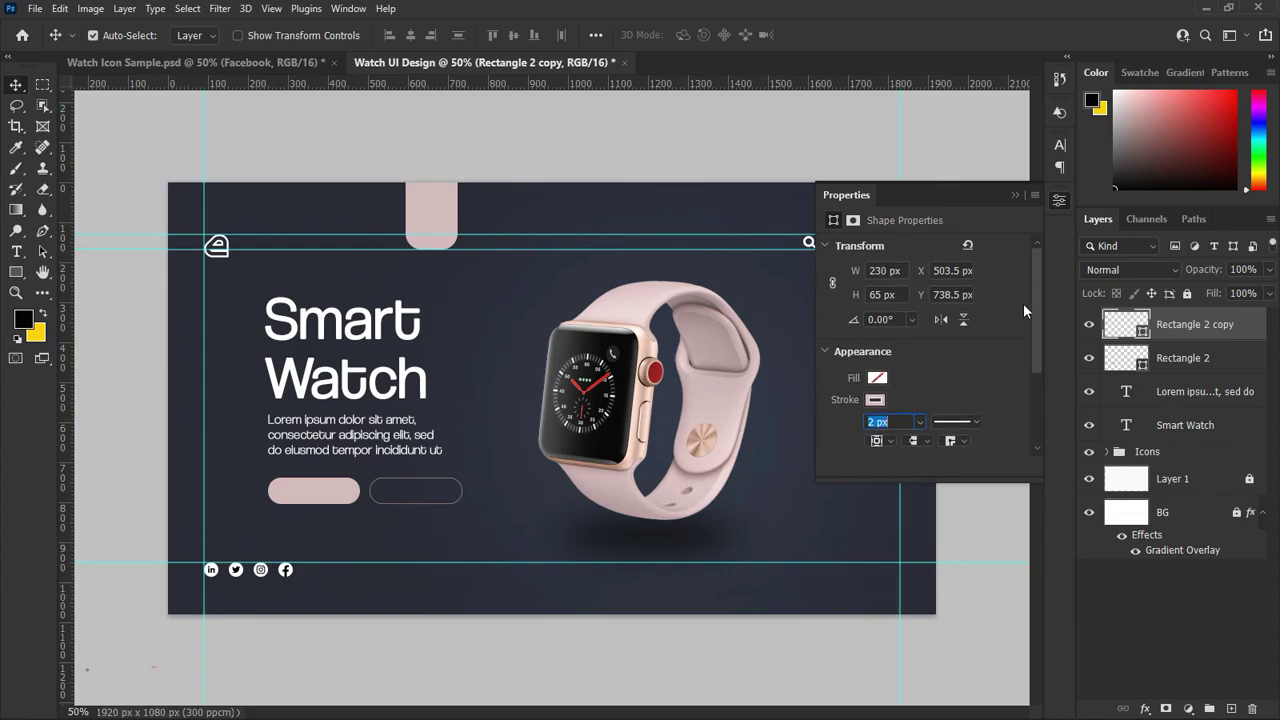
drag(893, 271, 867, 275)
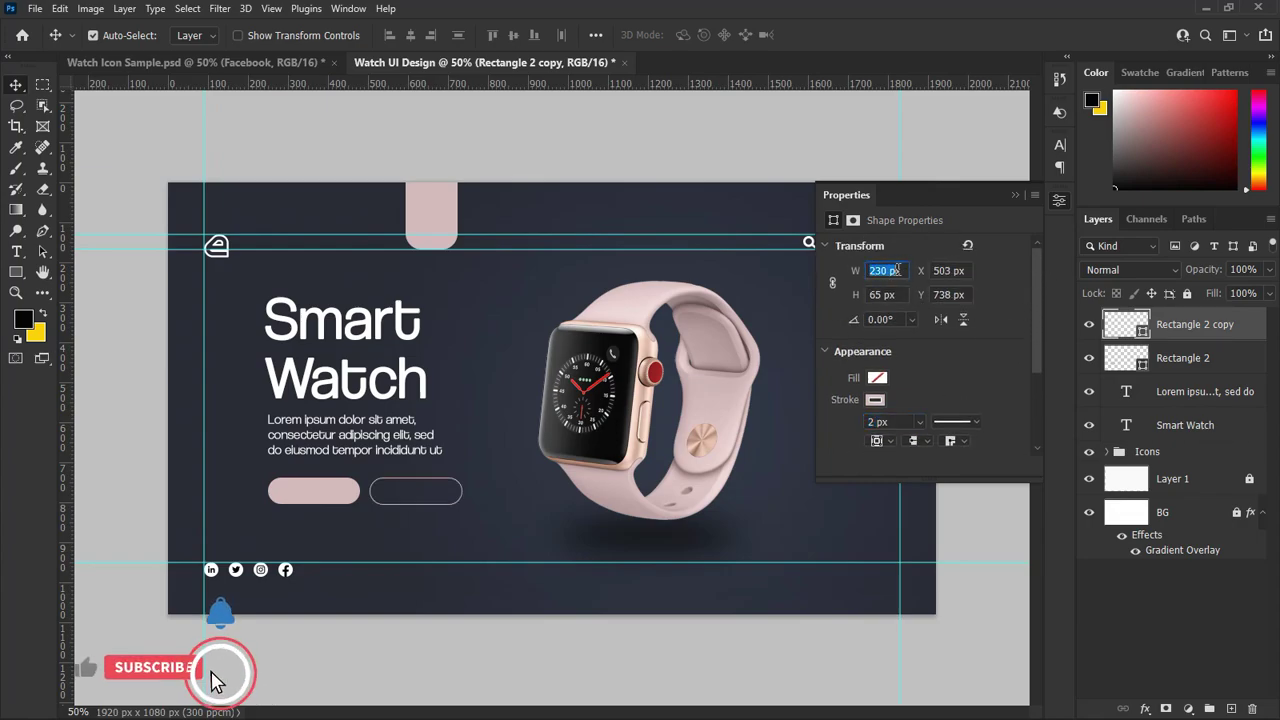
text(180x)
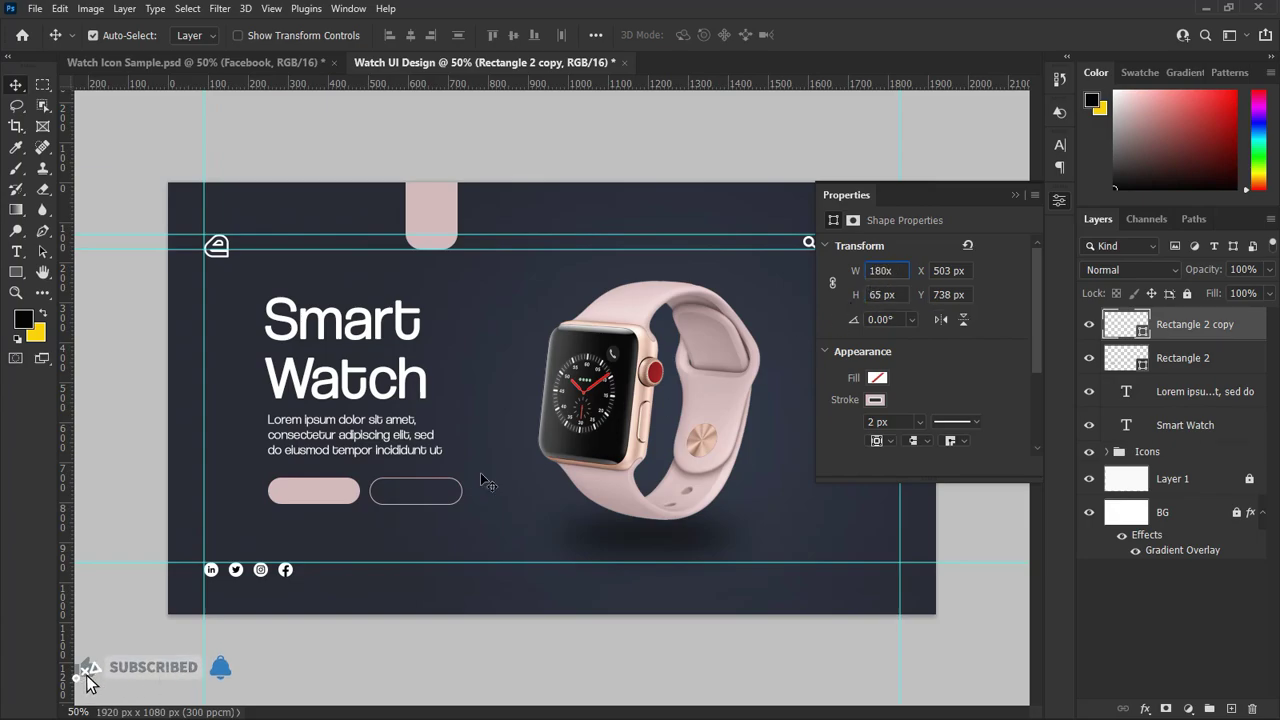
key(Return)
click(855, 273)
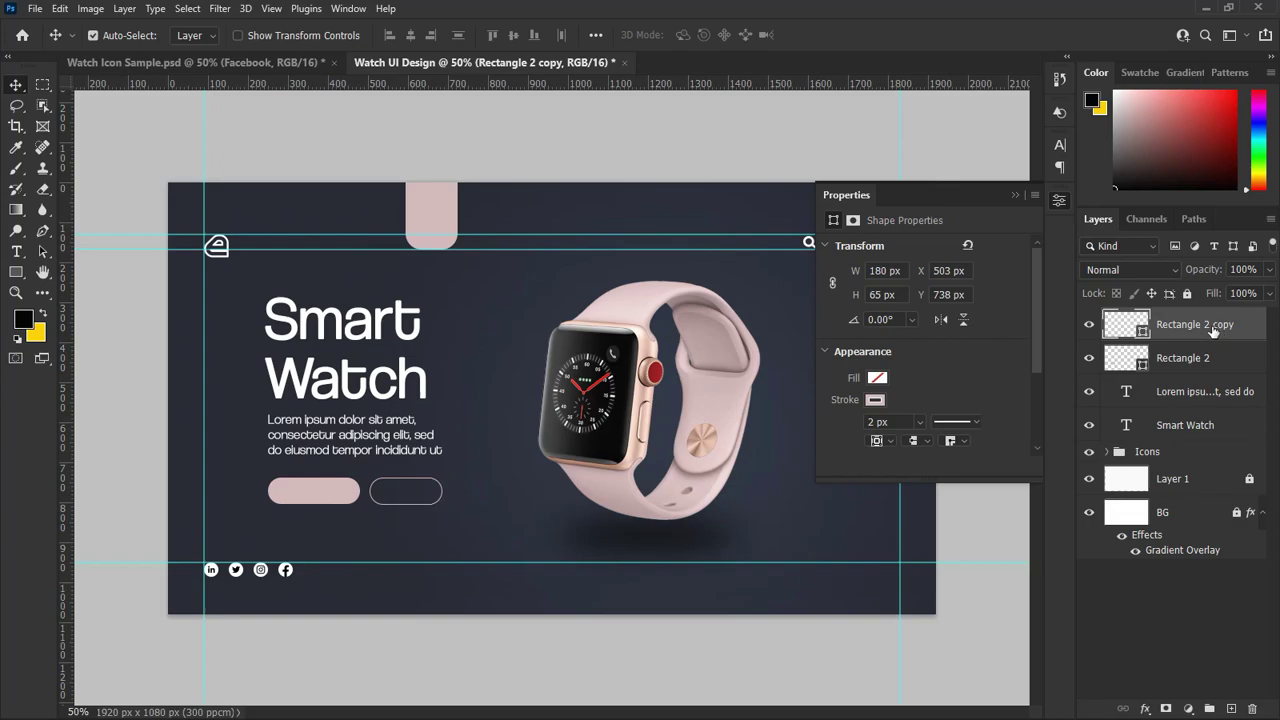
Move the two buttons together down to just above the social icons and nudge the paragraph beneath the title.
click(1015, 196)
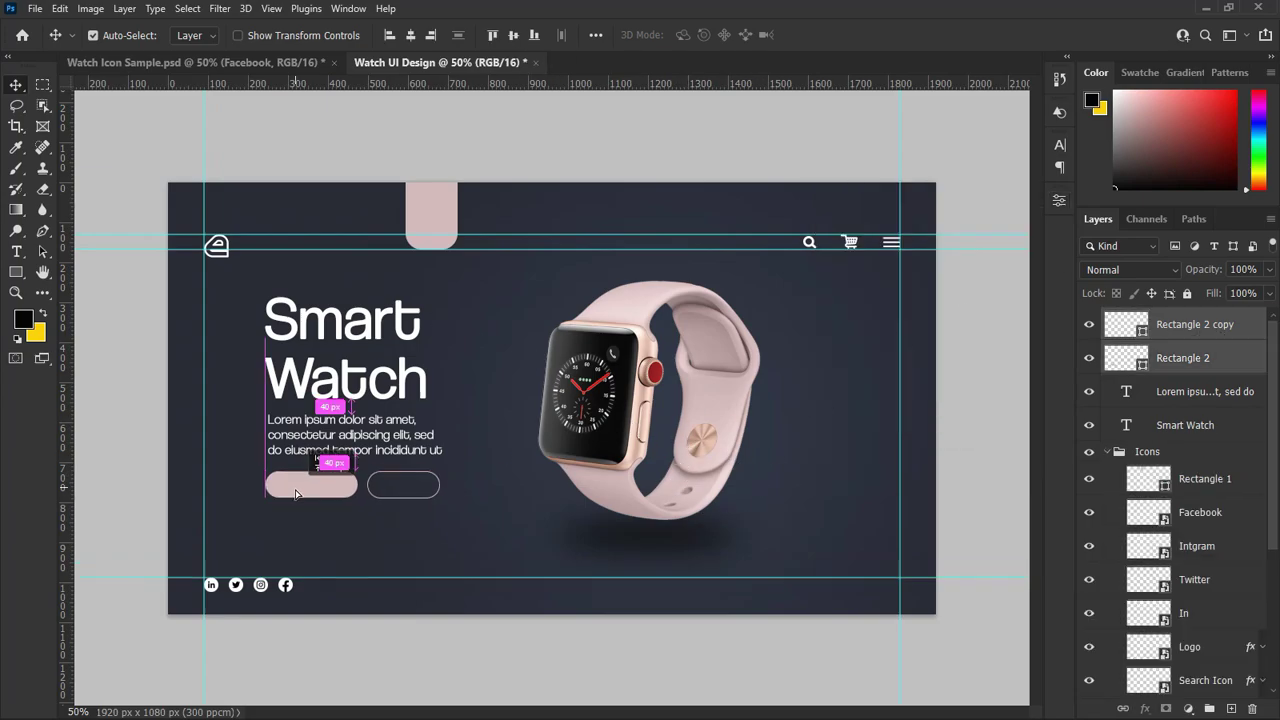
drag(299, 495, 292, 534)
drag(316, 446, 316, 459)
key(shift+Up)
key(shift+Up)
key(shift+Up)
Set the Lorem ipsum paragraph's size to 2 pt and shorten its text box to three lines.
click(1060, 145)
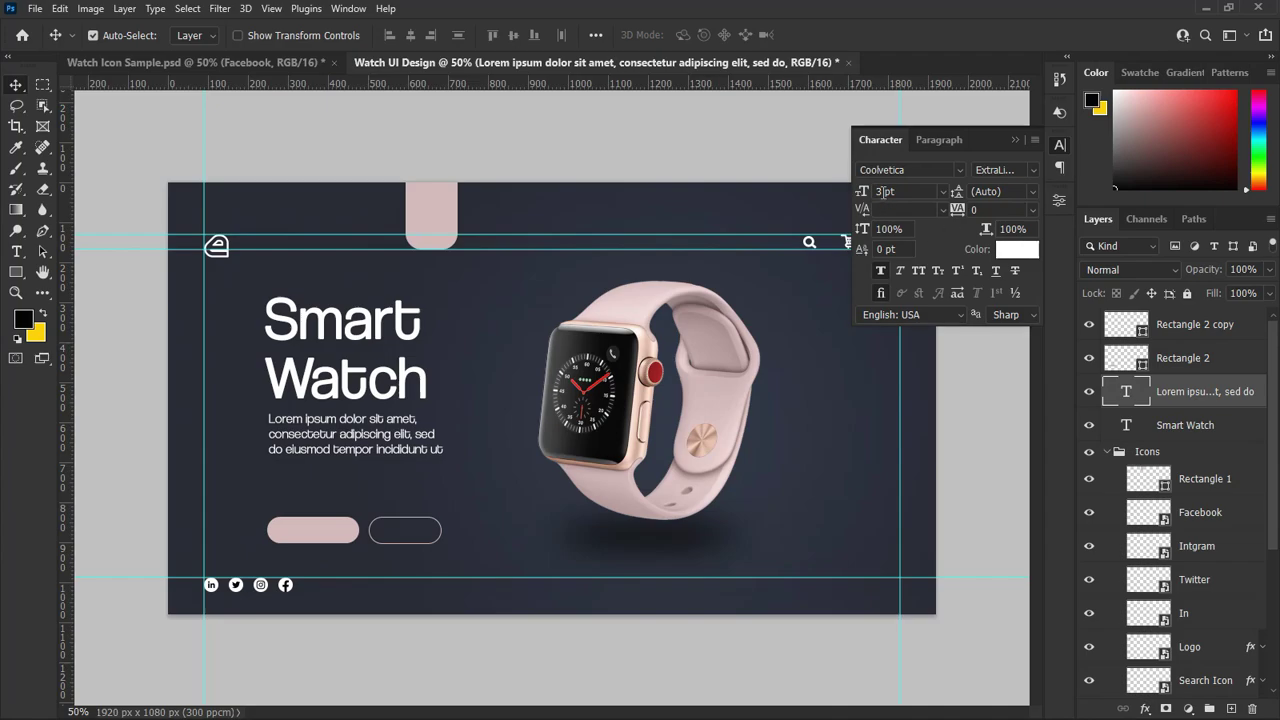
text(2)
key(Return)
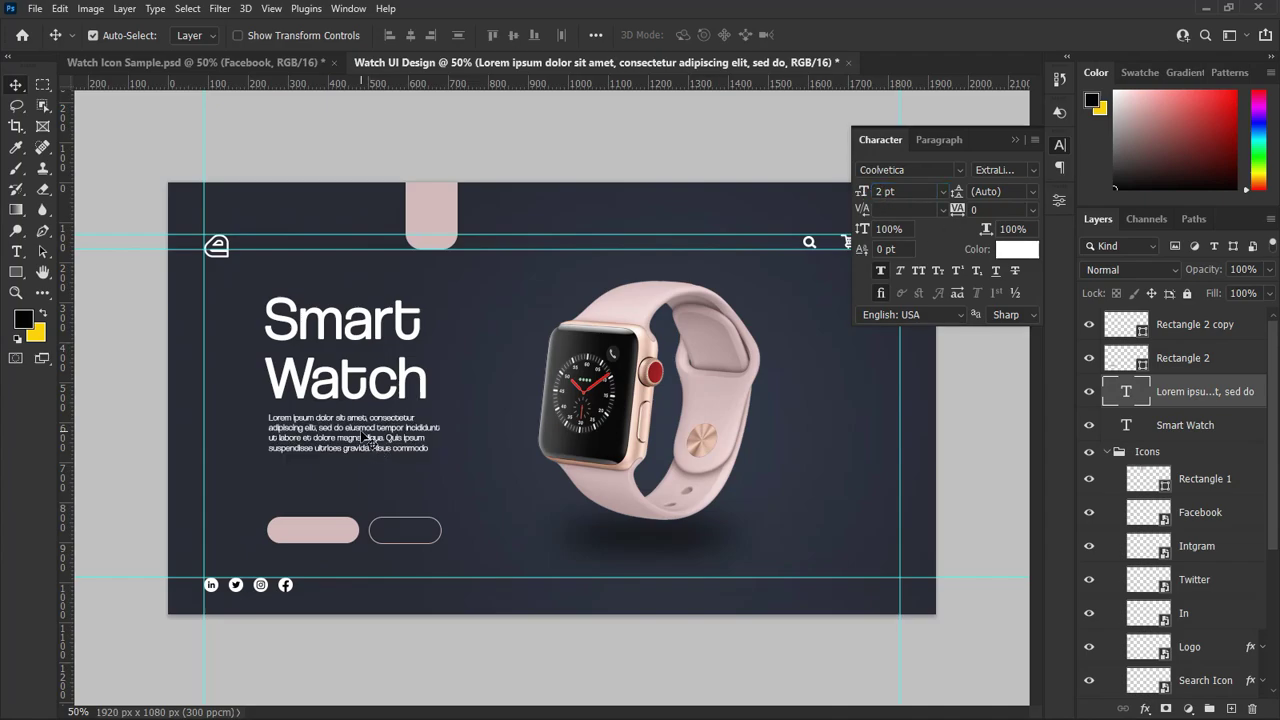
double_click(362, 438)
drag(360, 457, 360, 443)
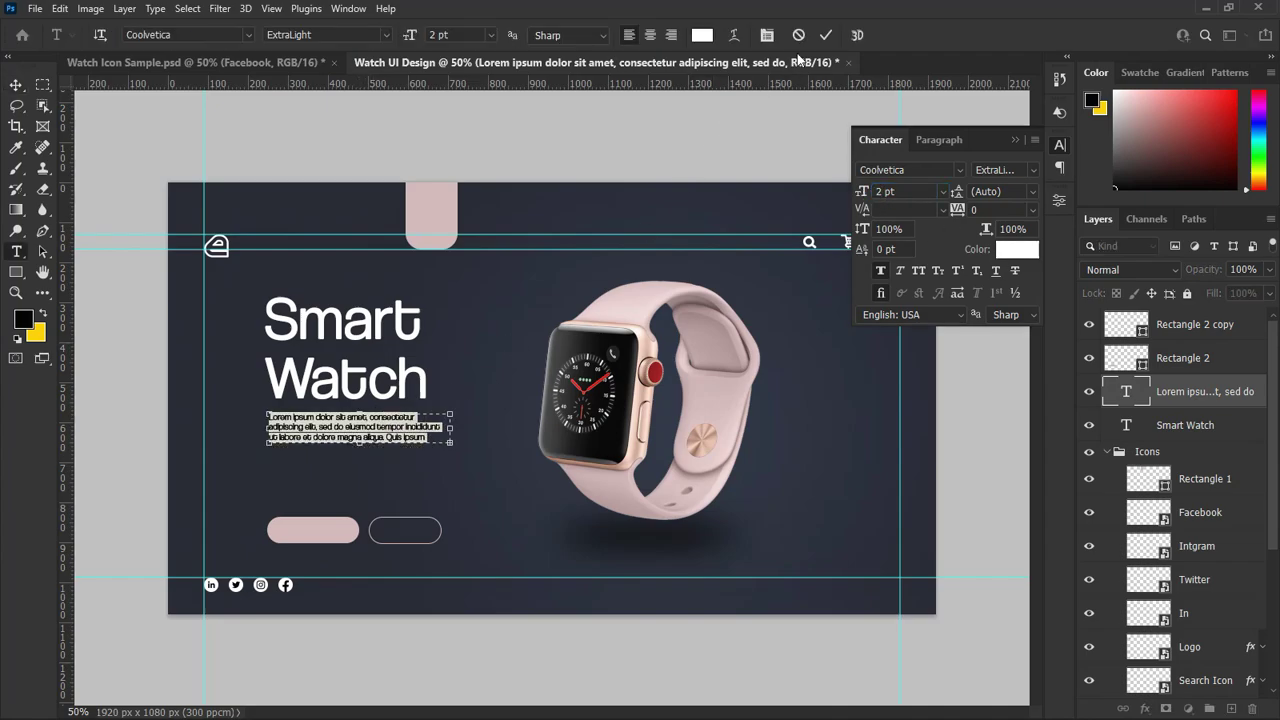
click(825, 35)
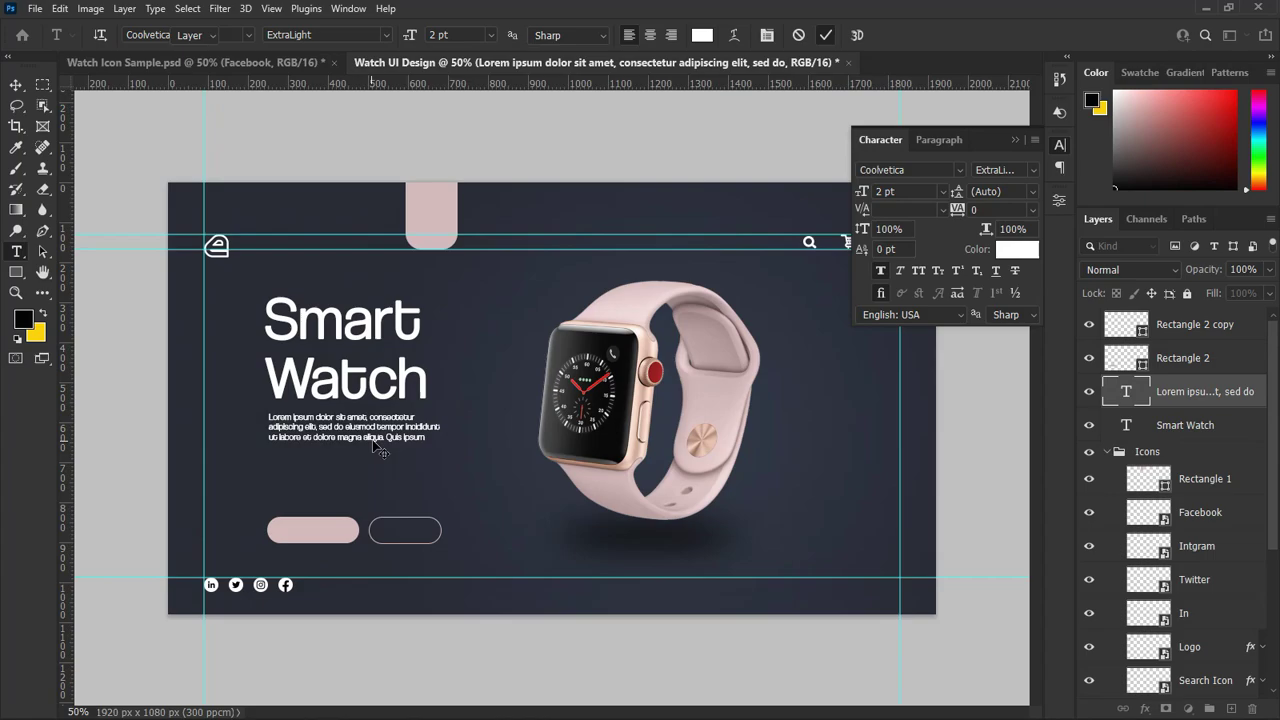
click(1014, 140)
Rename the pink button's layer Text Placeholder 1 and the outlined button's layer Text Placeholder 2.
double_click(1185, 359)
text(Pla)
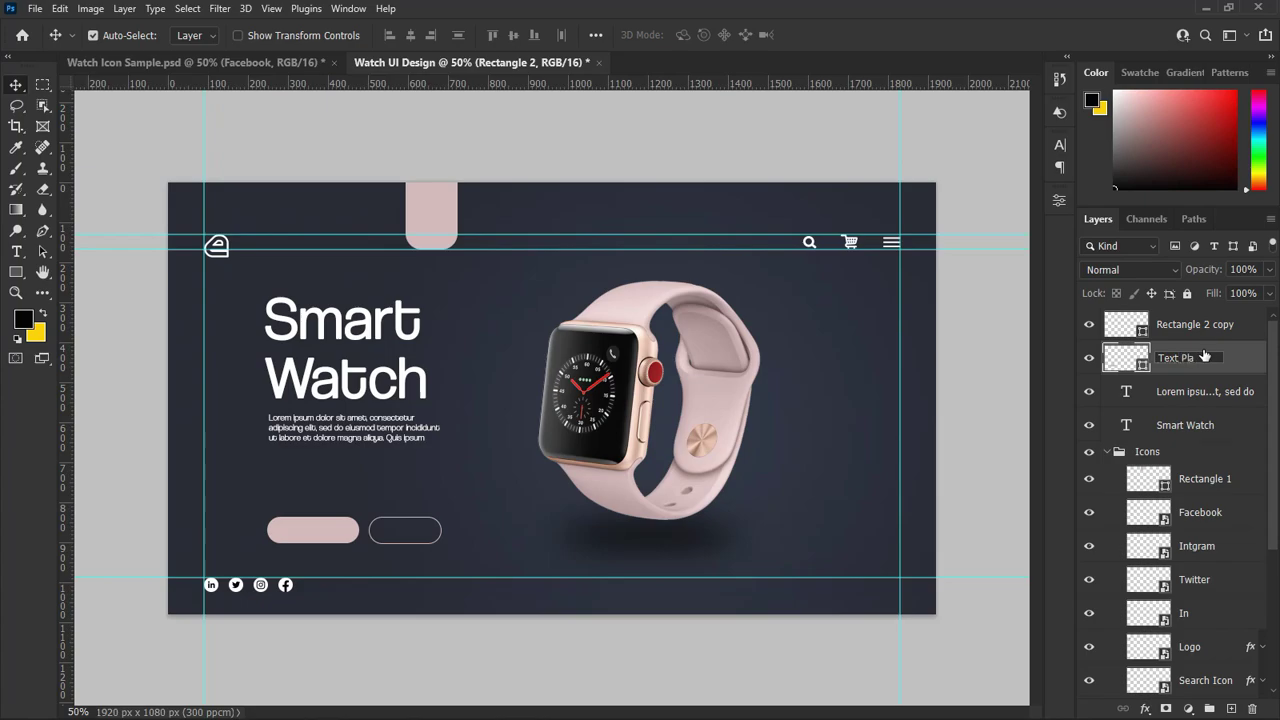
text(ext Placeholder 1)
double_click(1185, 325)
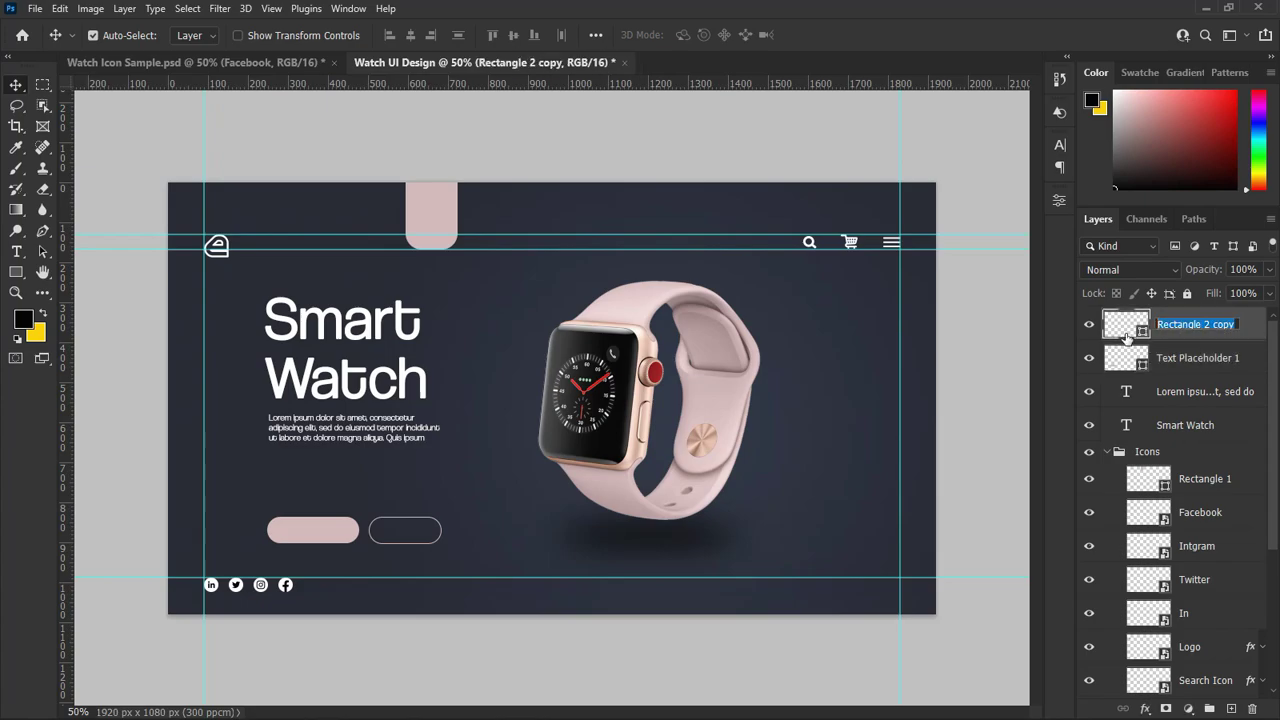
text(Text Placeholder 2)
key(Return)
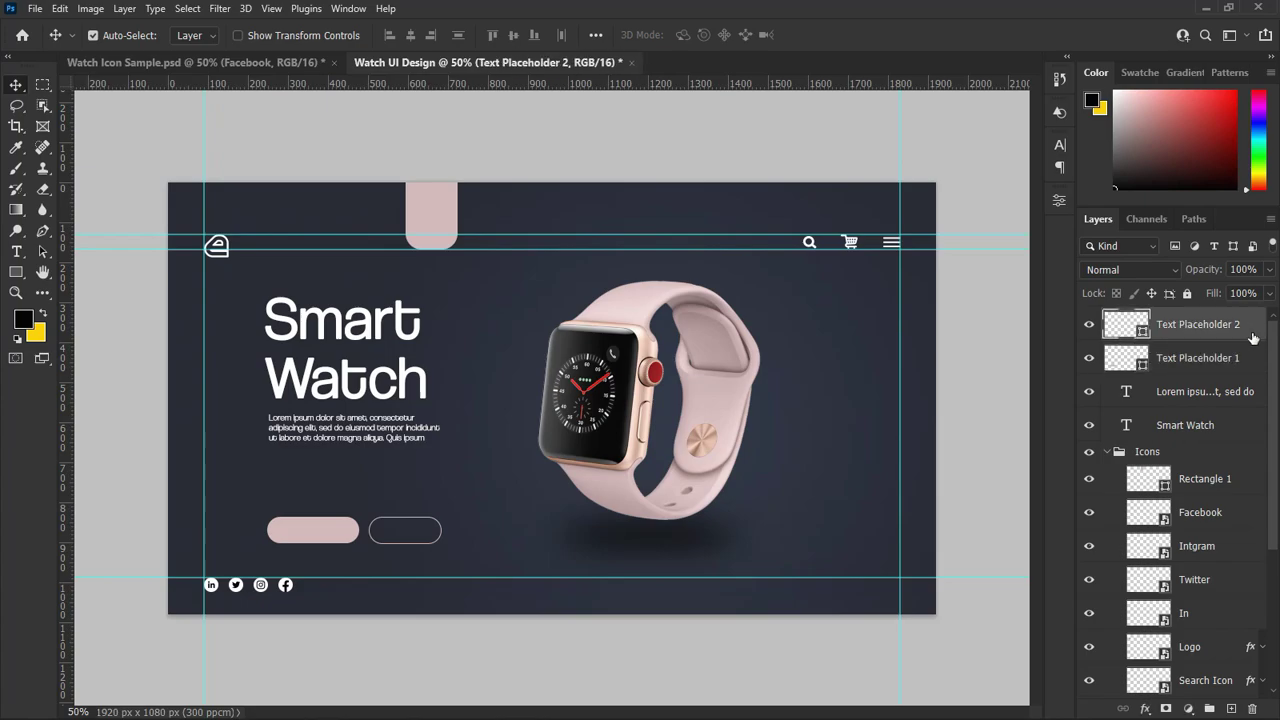
Add an "Add to Cart" text above the pink button, on a layer above both placeholders.
click(1195, 392)
click(1202, 334)
click(17, 253)
click(297, 486)
text(Add)
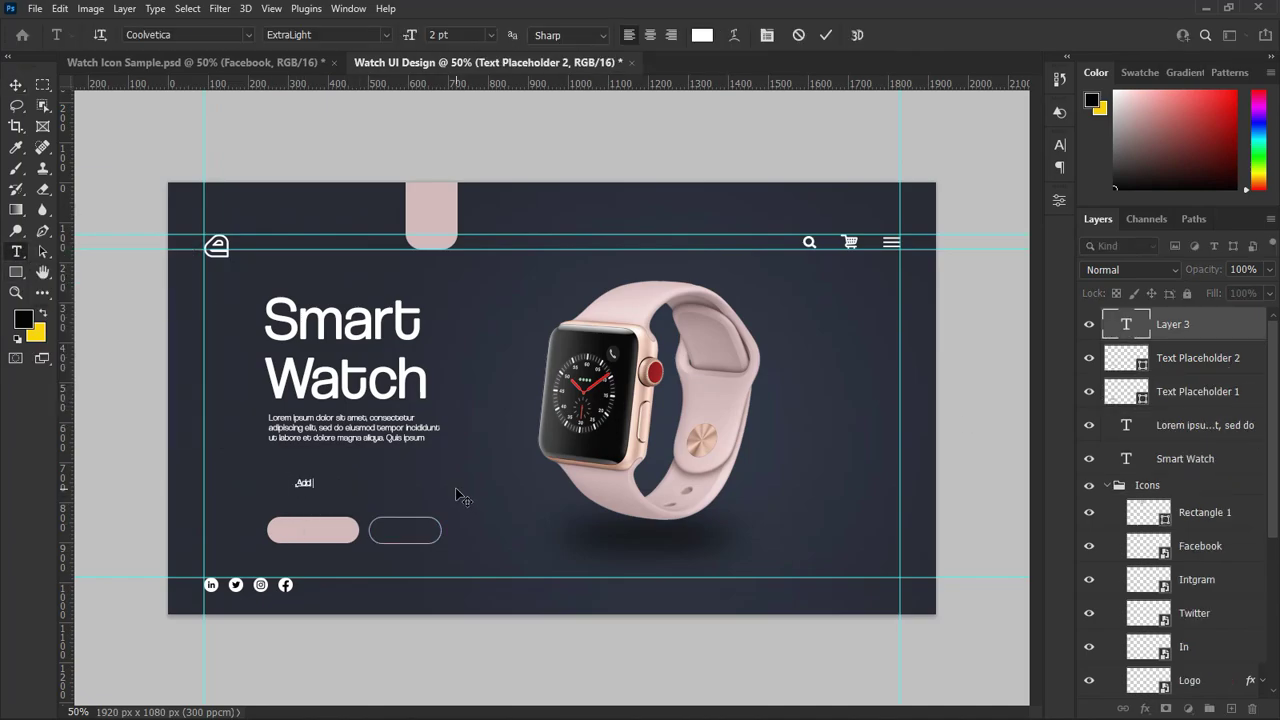
text( to Cart)
click(16, 85)
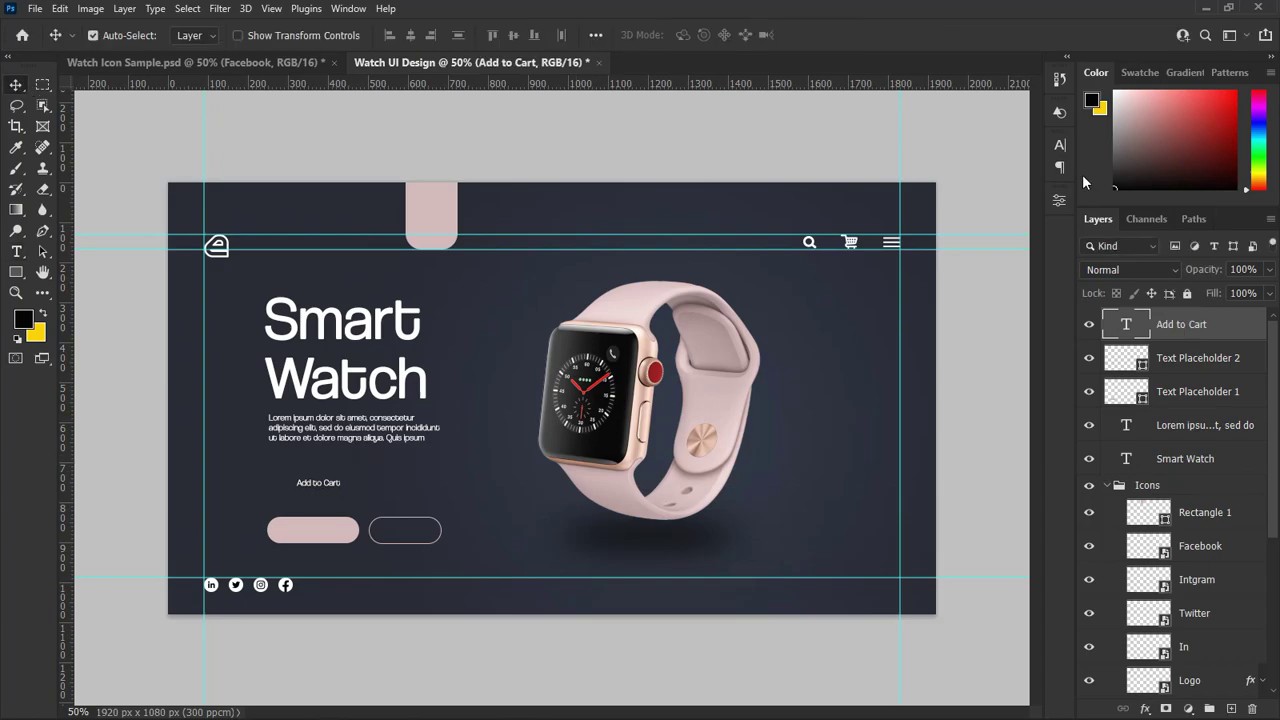
Set the Add to Cart text to 3 pt, black and Light style, and center it on the pink button.
click(1060, 144)
mouse_move(356, 488)
mouse_down()
mouse_move(338, 530)
mouse_move(337, 501)
mouse_up()
drag(883, 195, 864, 199)
text(3)
mouse_move(383, 502)
mouse_down()
mouse_move(372, 500)
mouse_move(378, 528)
mouse_move(372, 518)
mouse_up()
click(1013, 254)
drag(860, 285, 368, 518)
key(Return)
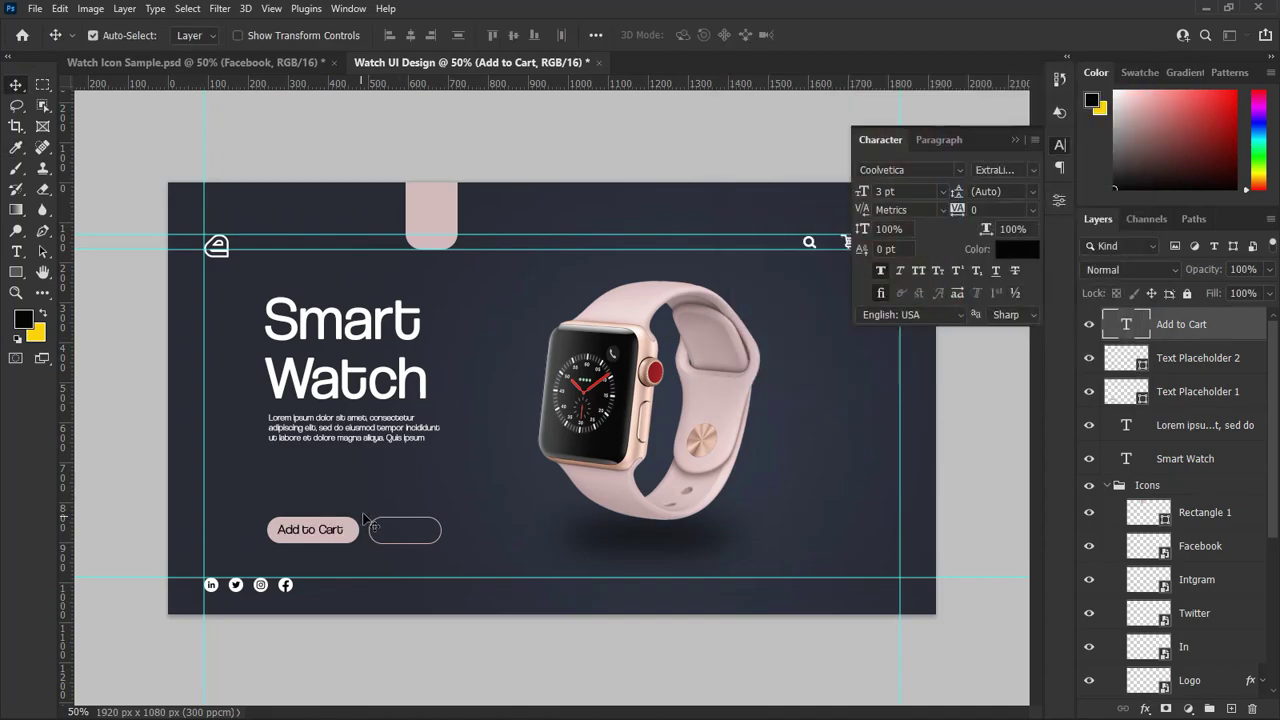
click(1034, 171)
click(1027, 251)
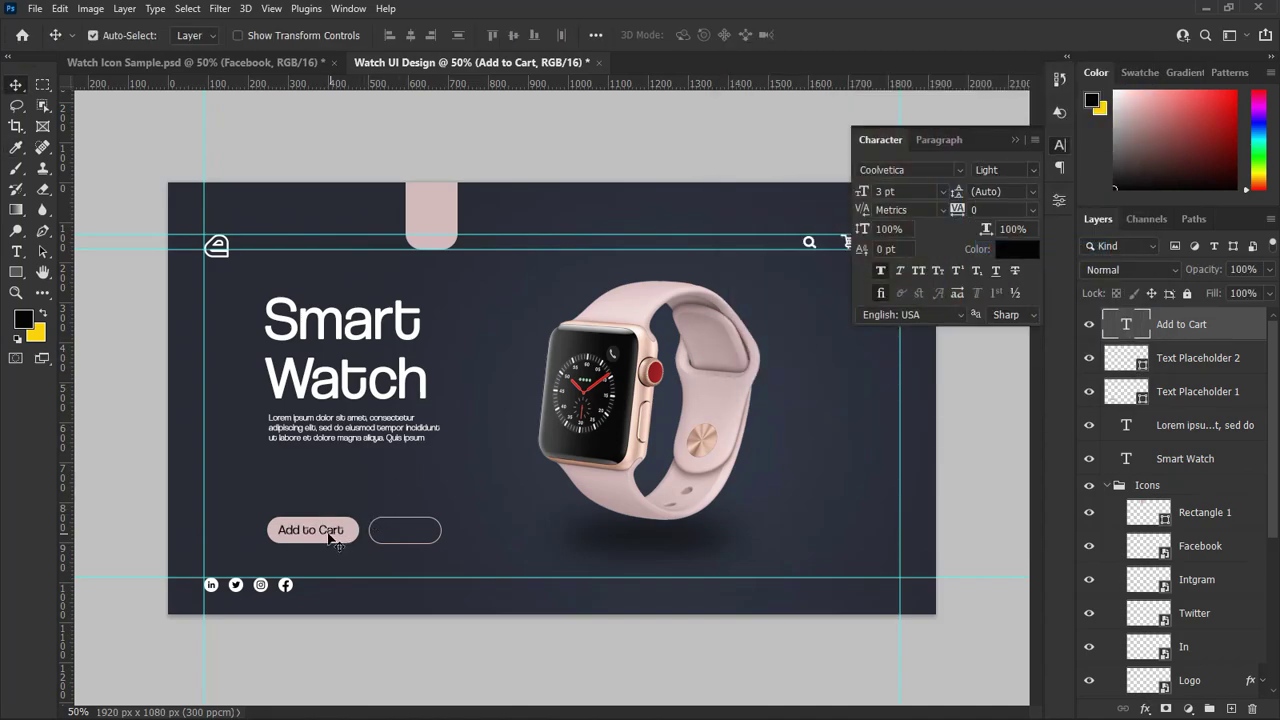
Add a "$199" price text and move it into the outlined button.
click(16, 252)
click(447, 485)
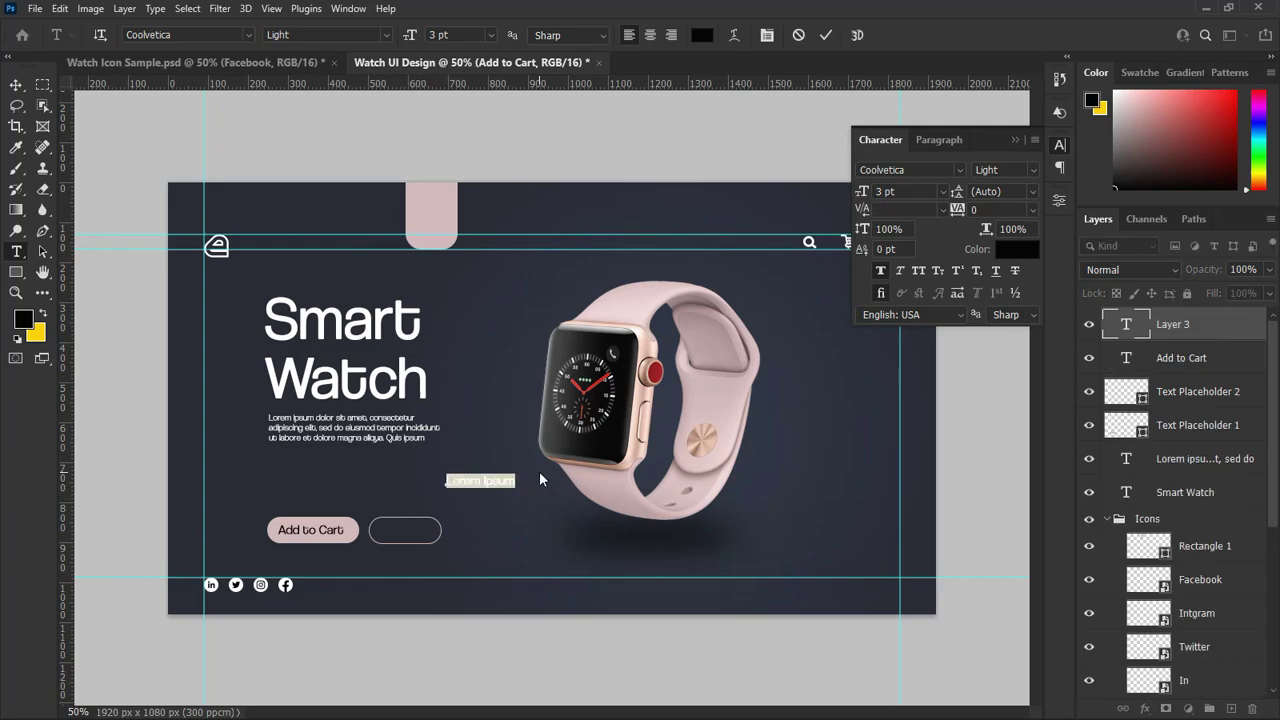
key(BackSpace)
key(ctrl+Return)
key(v)
drag(461, 486, 404, 532)
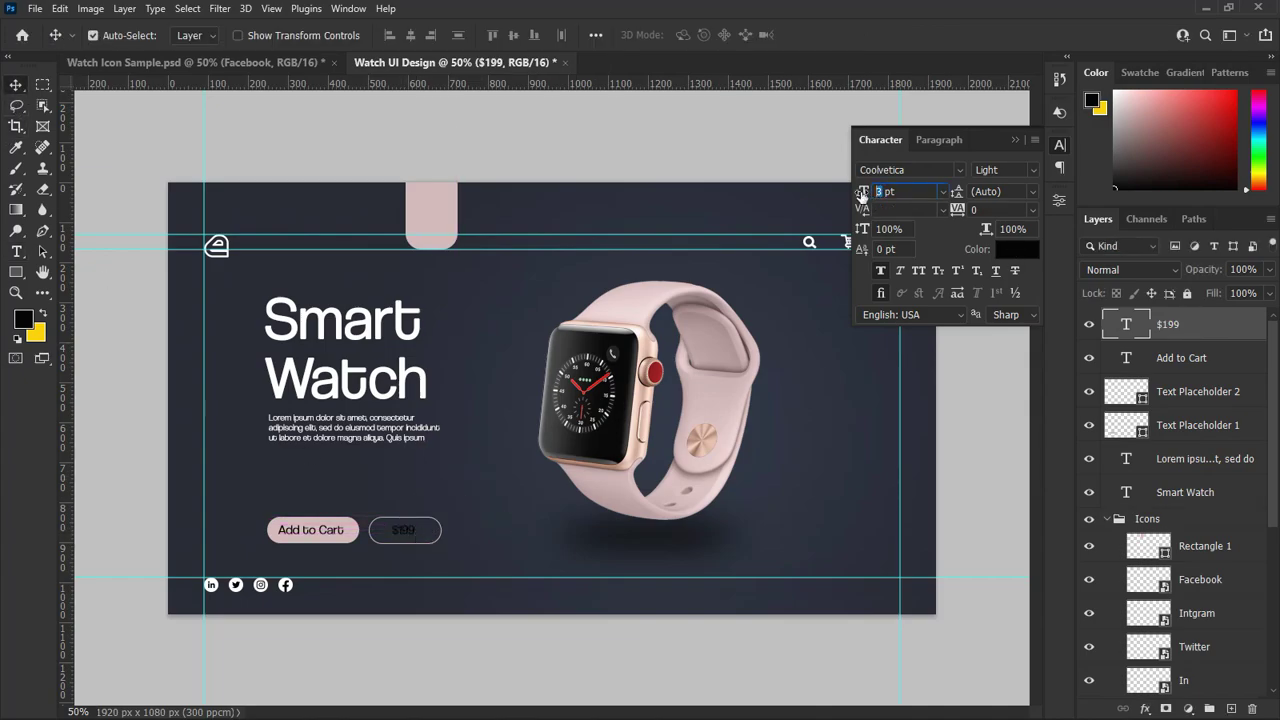
Set the $199 text to 4 pt, center it in the outlined button and color it with the button pink d2b8b9.
text(4)
key(Return)
drag(417, 532, 415, 537)
click(1017, 249)
click(338, 537)
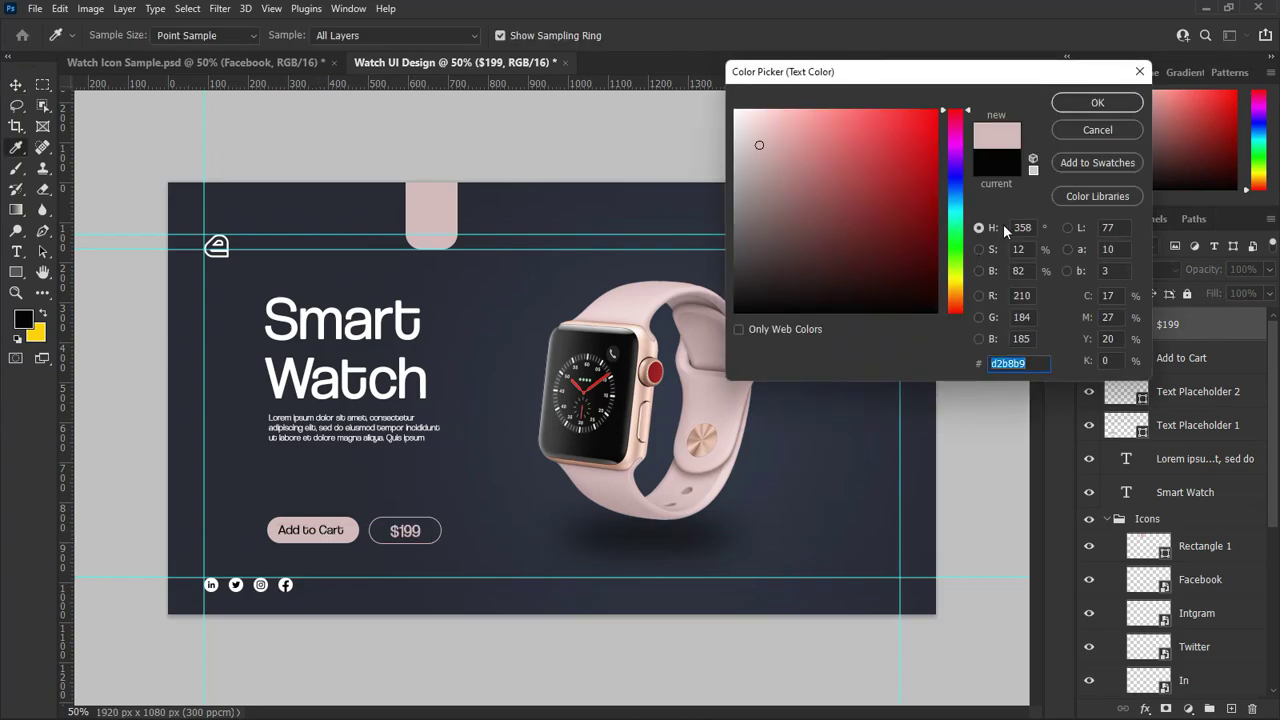
click(1095, 104)
Change the font style of both the $199 and Add to Cart texts to Book.
click(1033, 170)
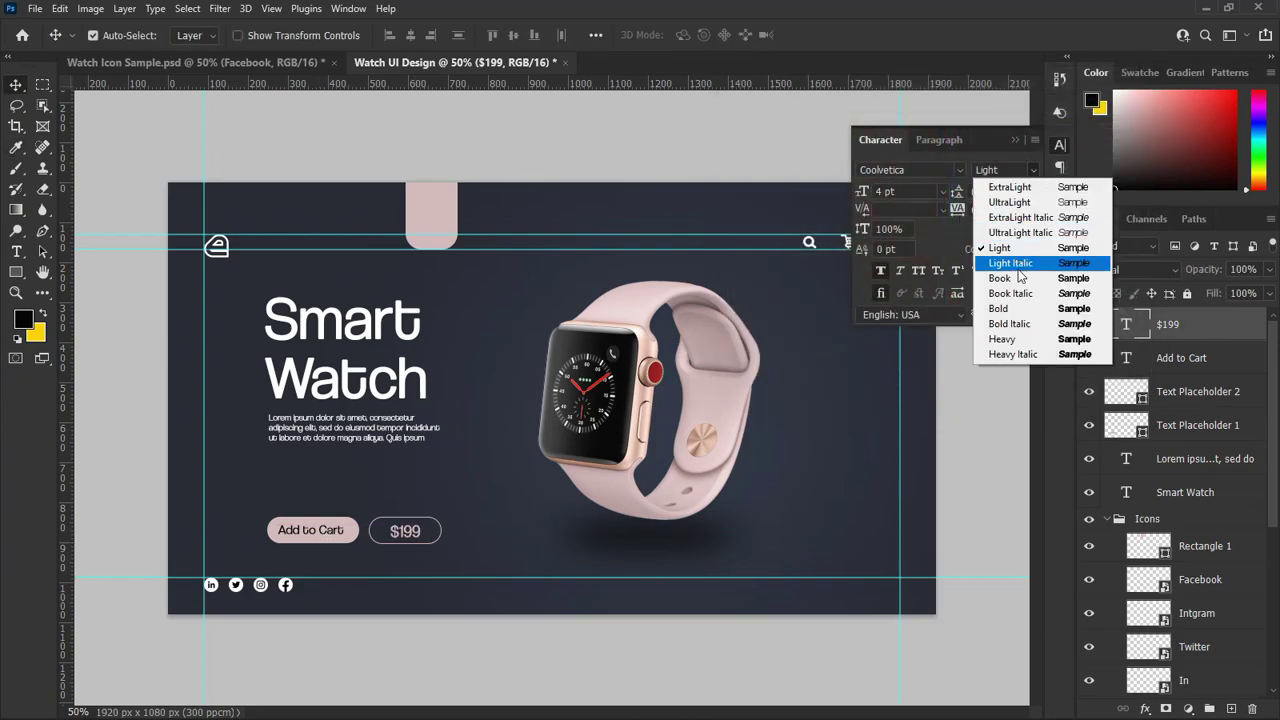
click(1000, 268)
click(308, 540)
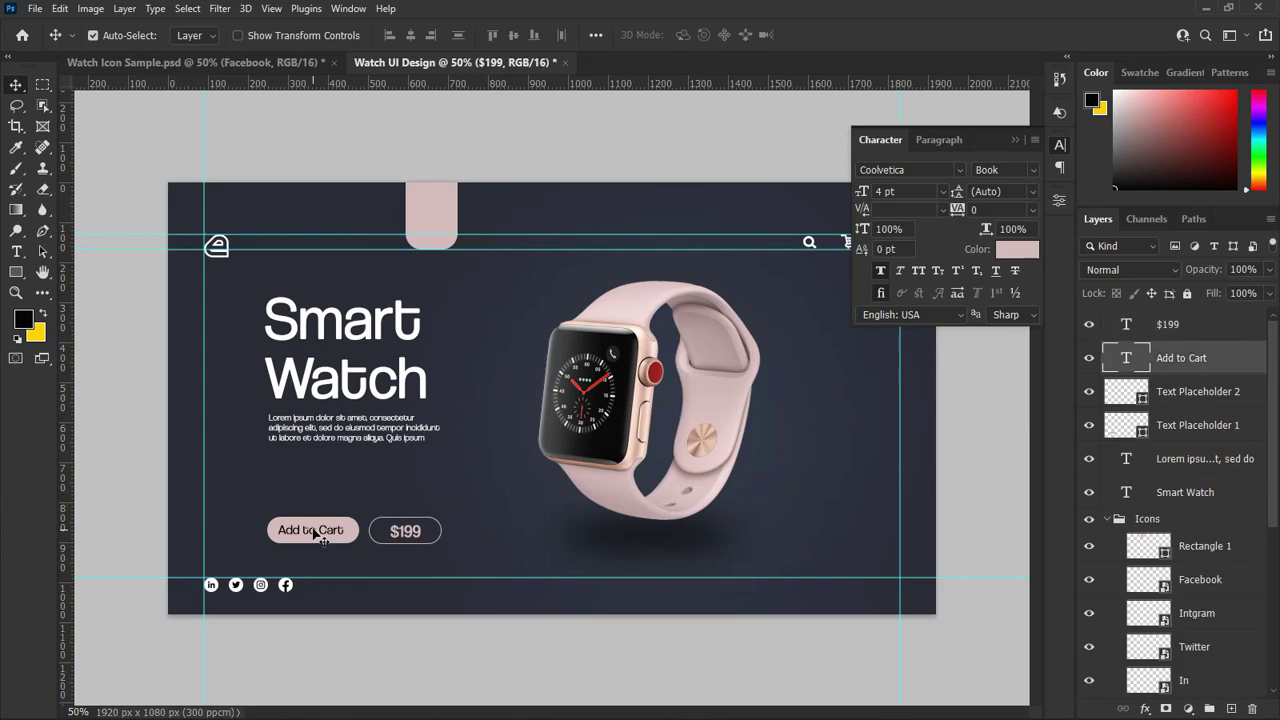
click(1030, 172)
click(1000, 278)
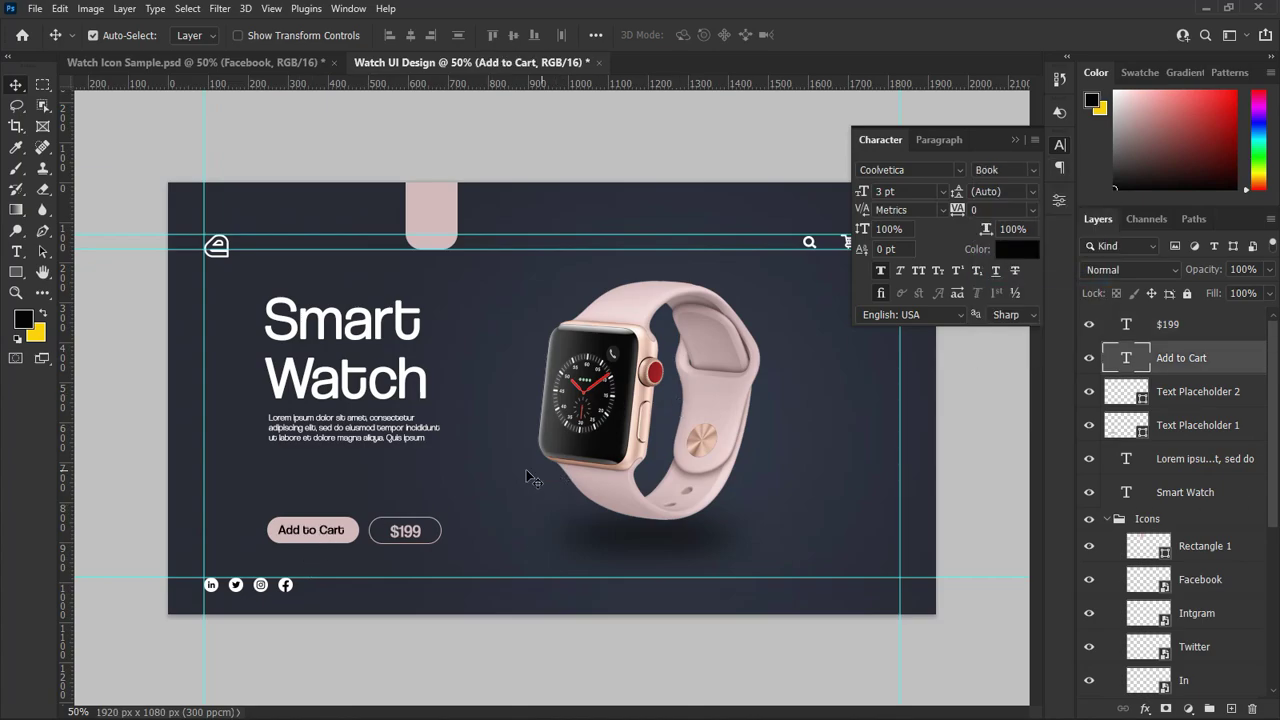
click(1015, 140)
Draw a black circle about 28 px wide between the paragraph and buttons, remove its stroke and shift it along the row.
right_click(16, 271)
click(100, 288)
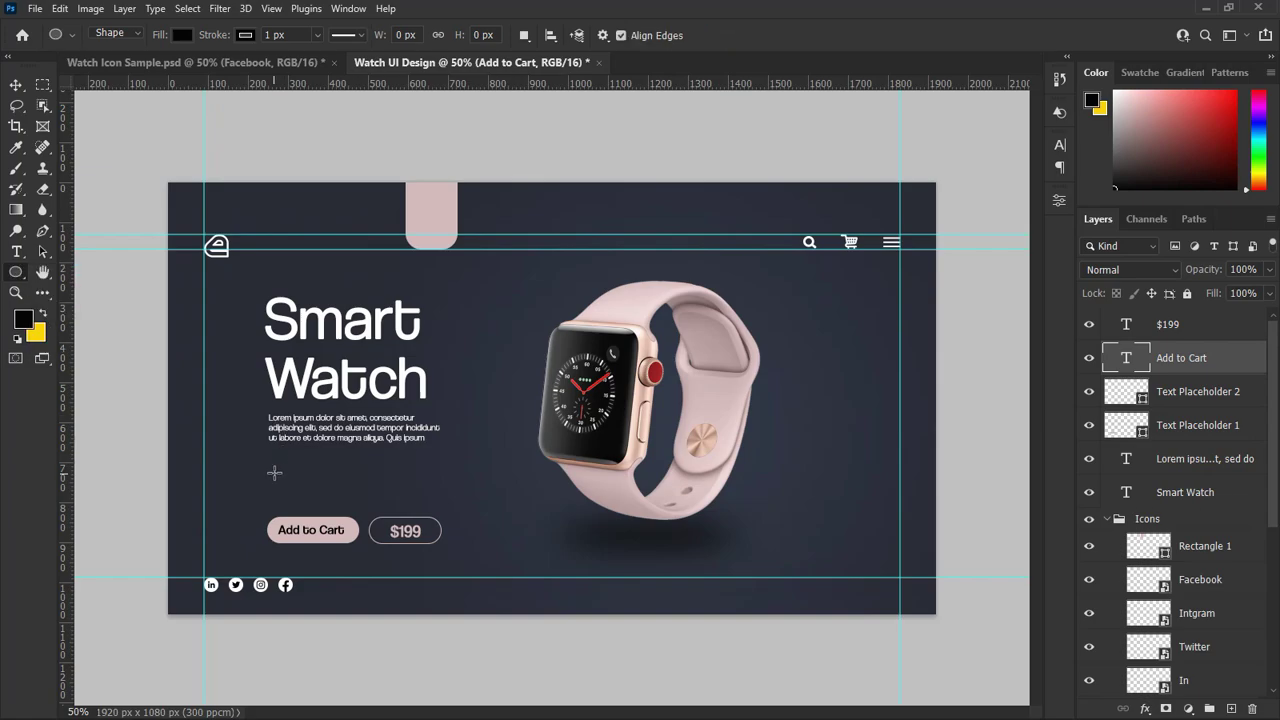
drag(260, 467, 272, 478)
key(v)
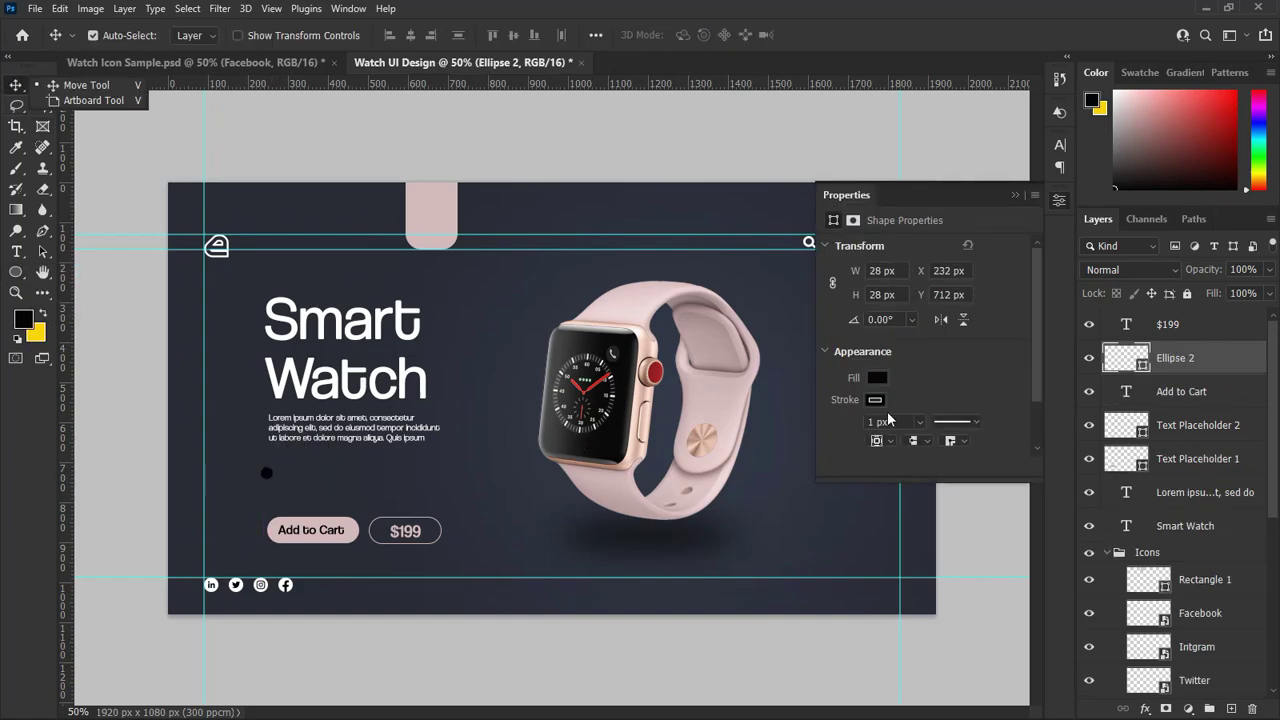
click(876, 400)
click(844, 431)
click(391, 603)
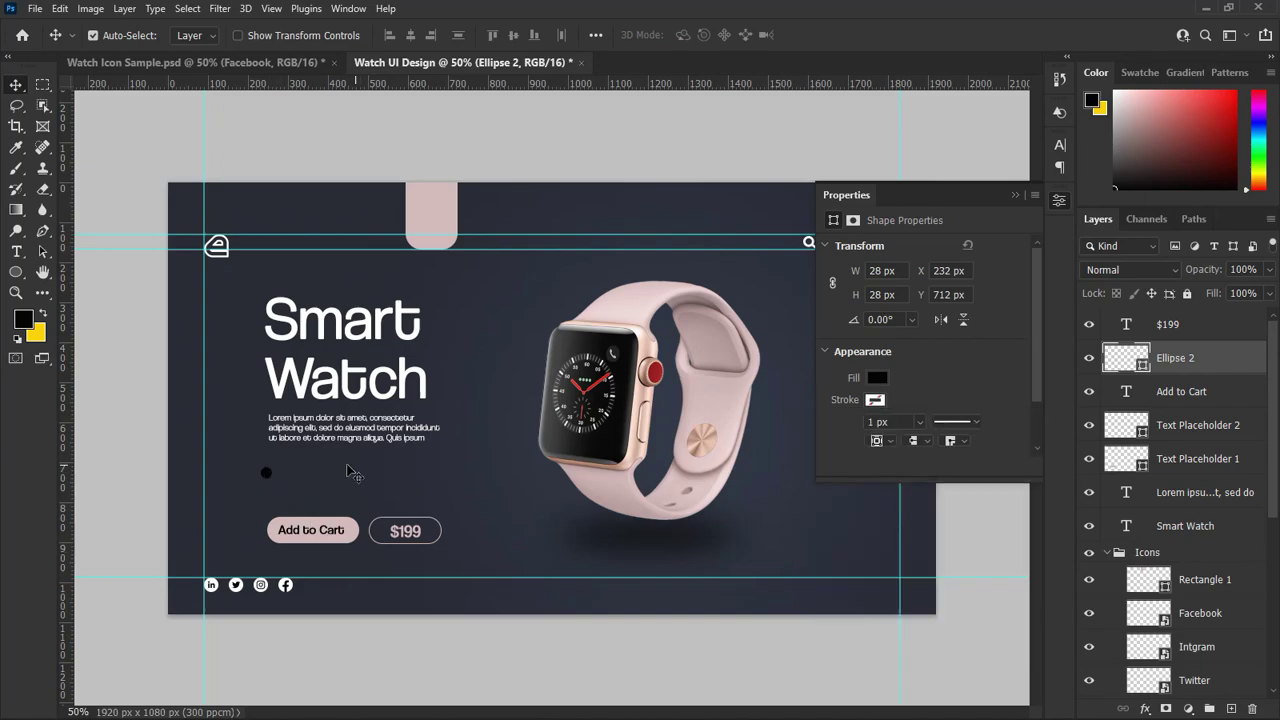
drag(268, 478, 341, 485)
Place the circle's layer below Add to Cart and add a "Color Selector" text as the top layer, beside the circle.
click(17, 252)
click(1241, 373)
drag(1199, 394, 1189, 345)
click(1182, 328)
click(248, 485)
text(Color Selector)
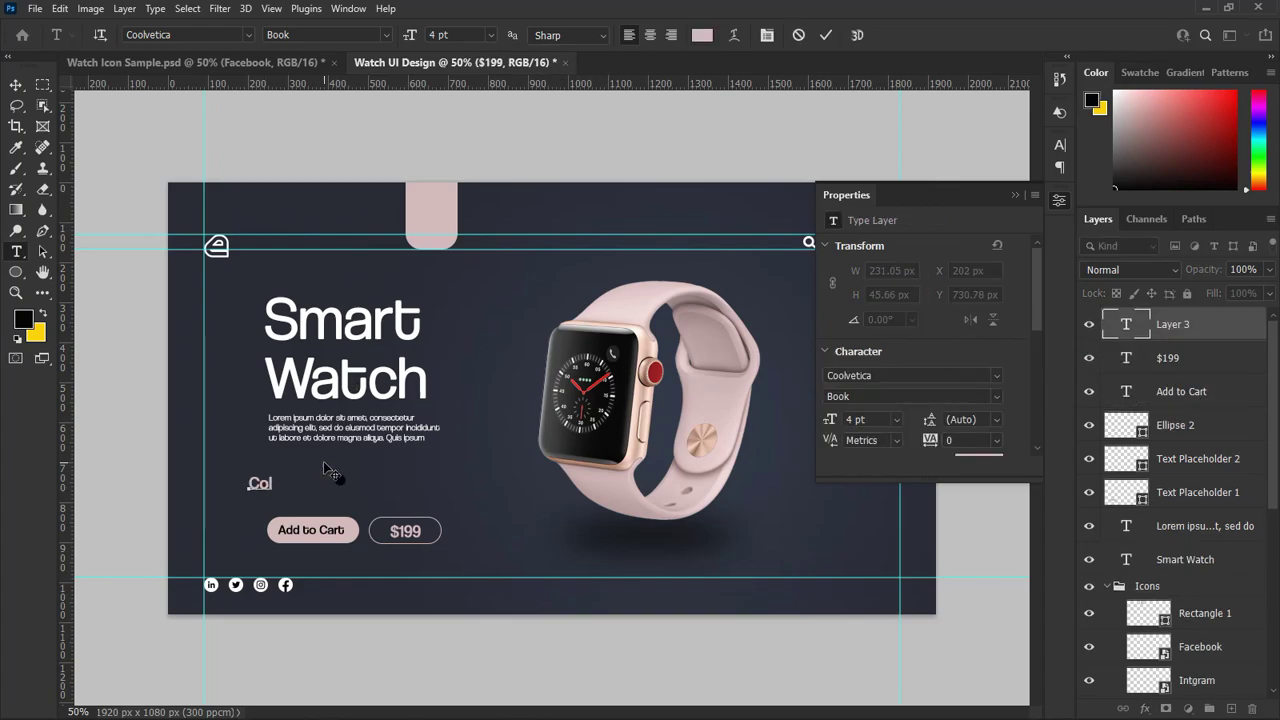
click(16, 85)
Color the Color Selector label white, set it to 2.5 pt and place it directly before the black circle.
click(1060, 144)
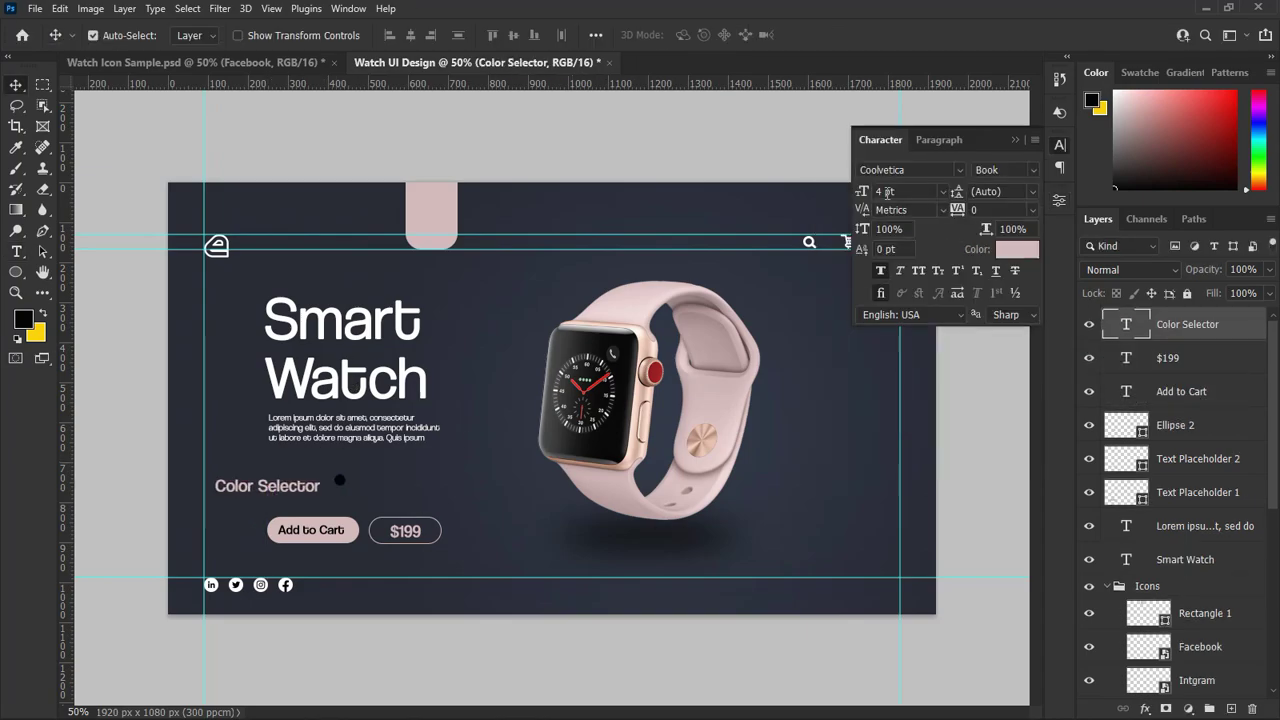
drag(250, 492, 302, 482)
click(1016, 250)
drag(752, 300, 728, 104)
key(Return)
text(.5)
key(Return)
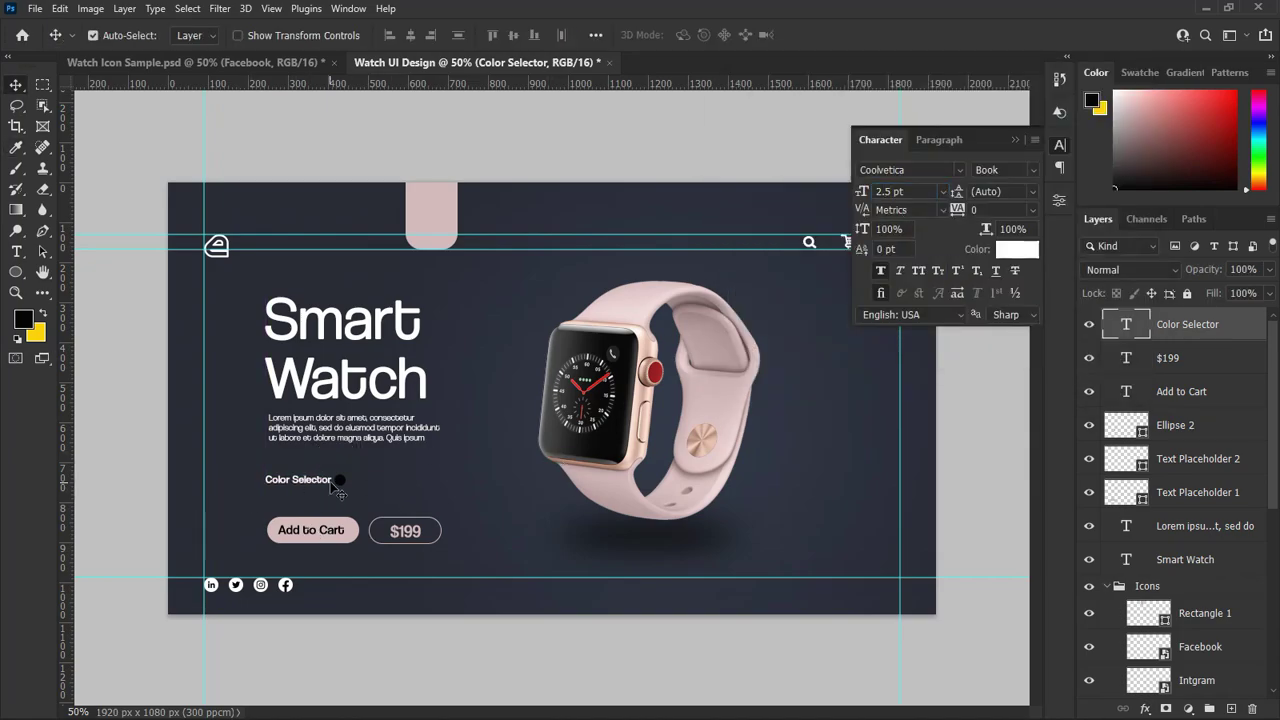
Set the Lorem ipsum paragraph to 2.3 pt in Light style and enlarge its text box to fit three lines.
click(330, 445)
key(Return)
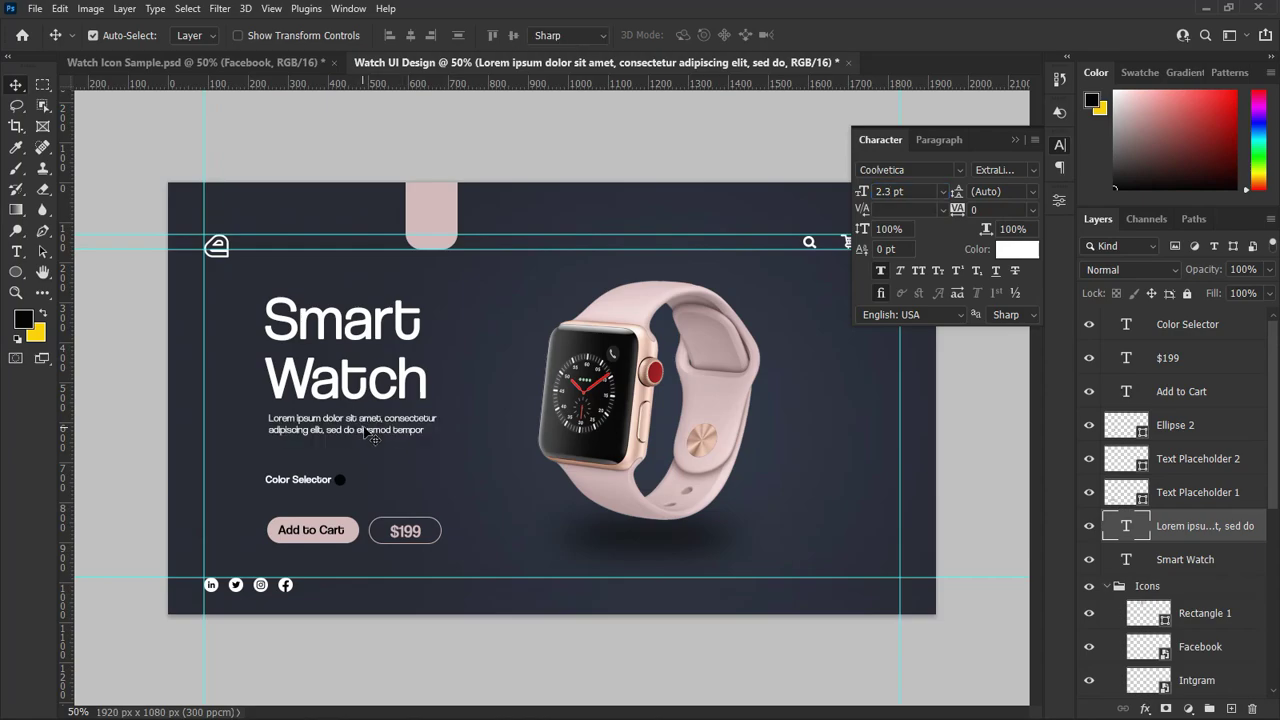
double_click(371, 433)
drag(439, 447, 450, 453)
click(755, 36)
click(1033, 170)
click(1027, 251)
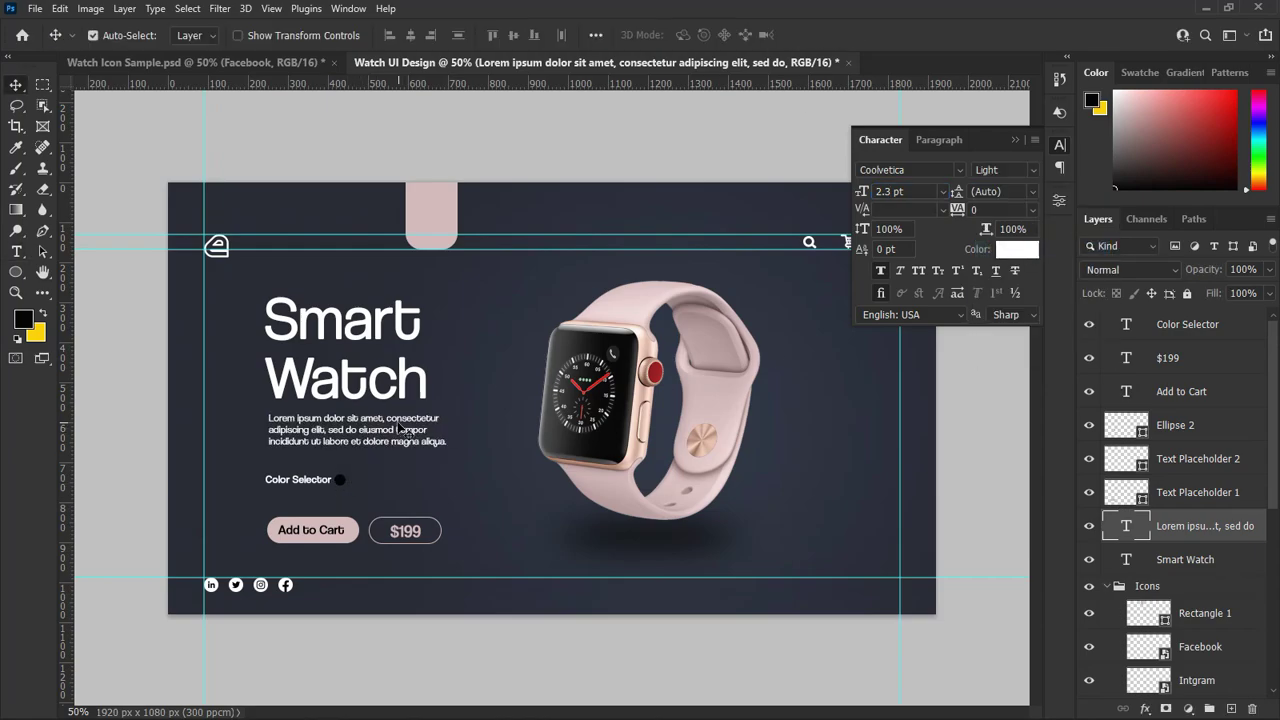
Align the Color Selector label with the paragraph, duplicate the black circle into a row of four and distribute them horizontally.
drag(341, 480, 356, 483)
drag(306, 480, 406, 483)
click(355, 482)
drag(406, 483, 352, 468)
click(459, 35)
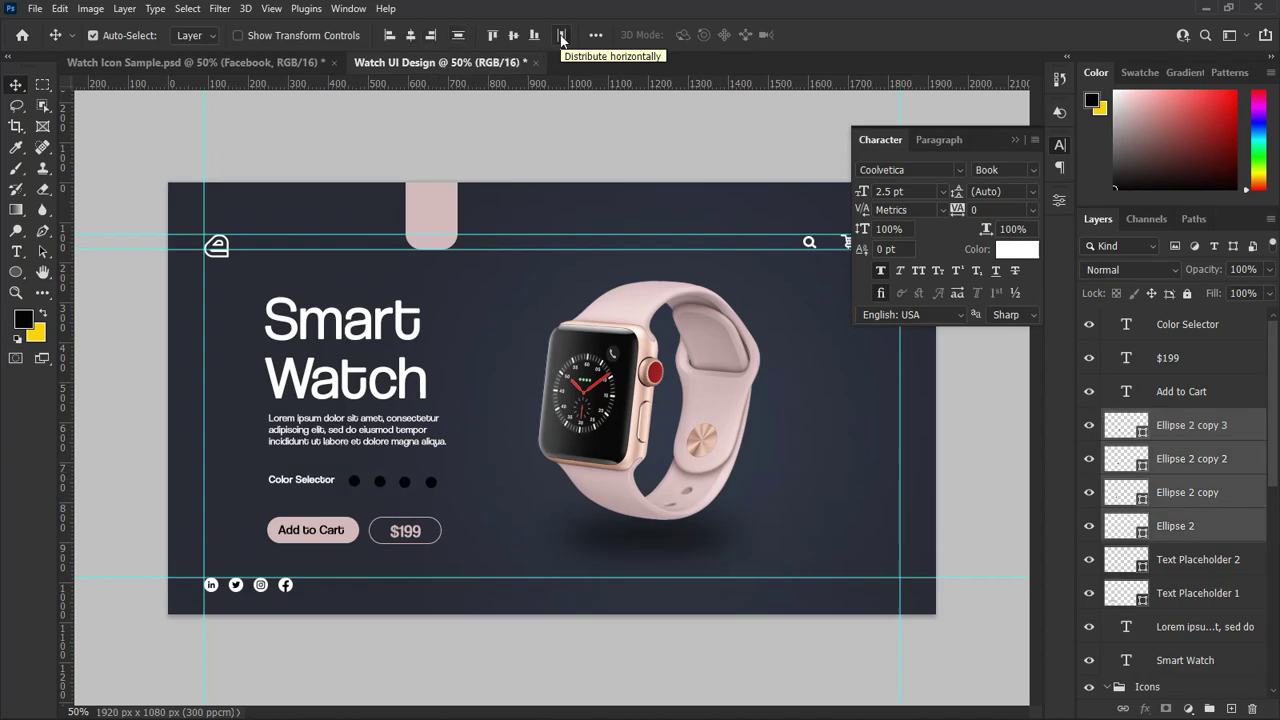
Move the row of four circles slightly closer to the Color Selector label and rename their layers white, Gold, Red and Green.
drag(429, 485, 425, 485)
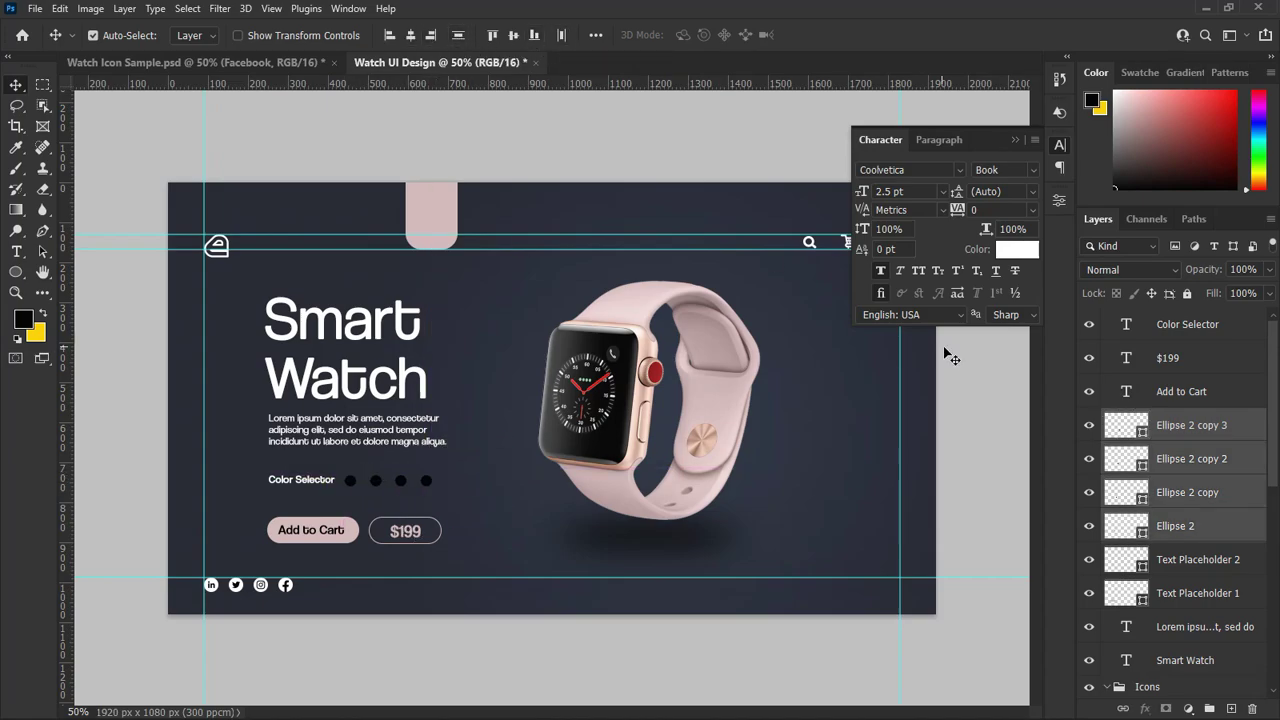
double_click(1176, 525)
text(white)
double_click(1187, 492)
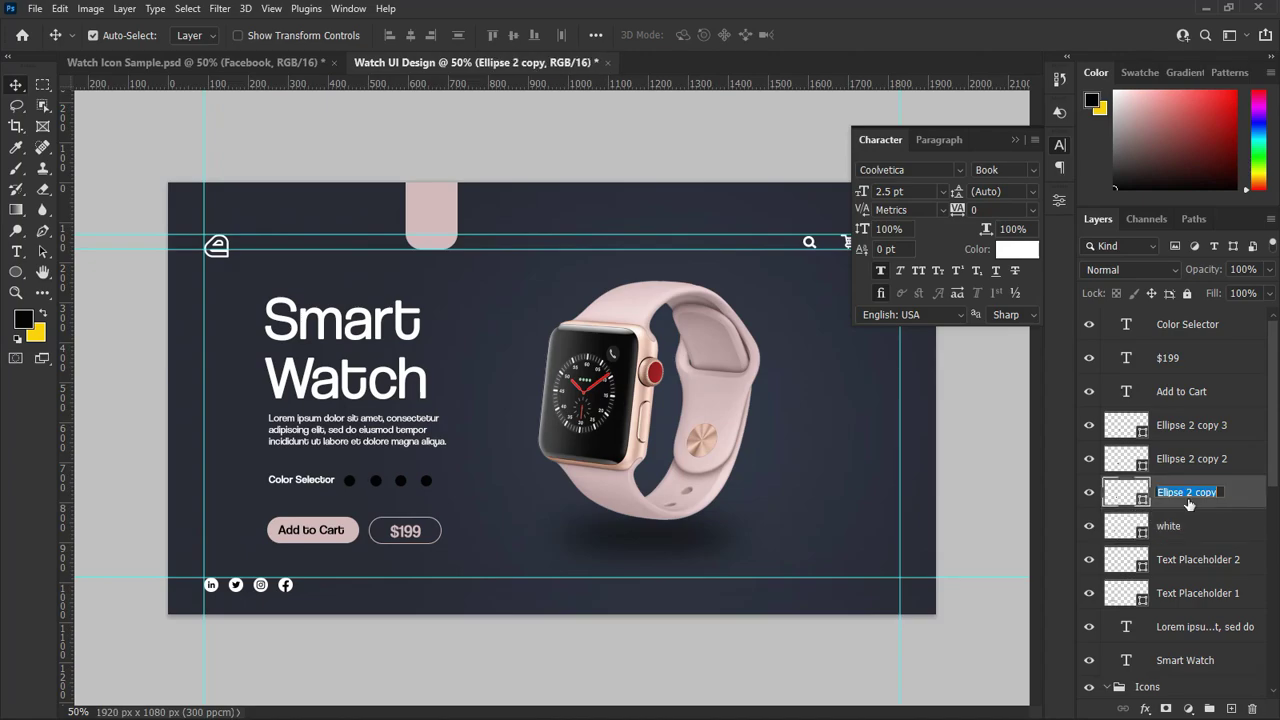
text(Gold)
double_click(1200, 459)
text(Red)
double_click(1191, 425)
text(Green)
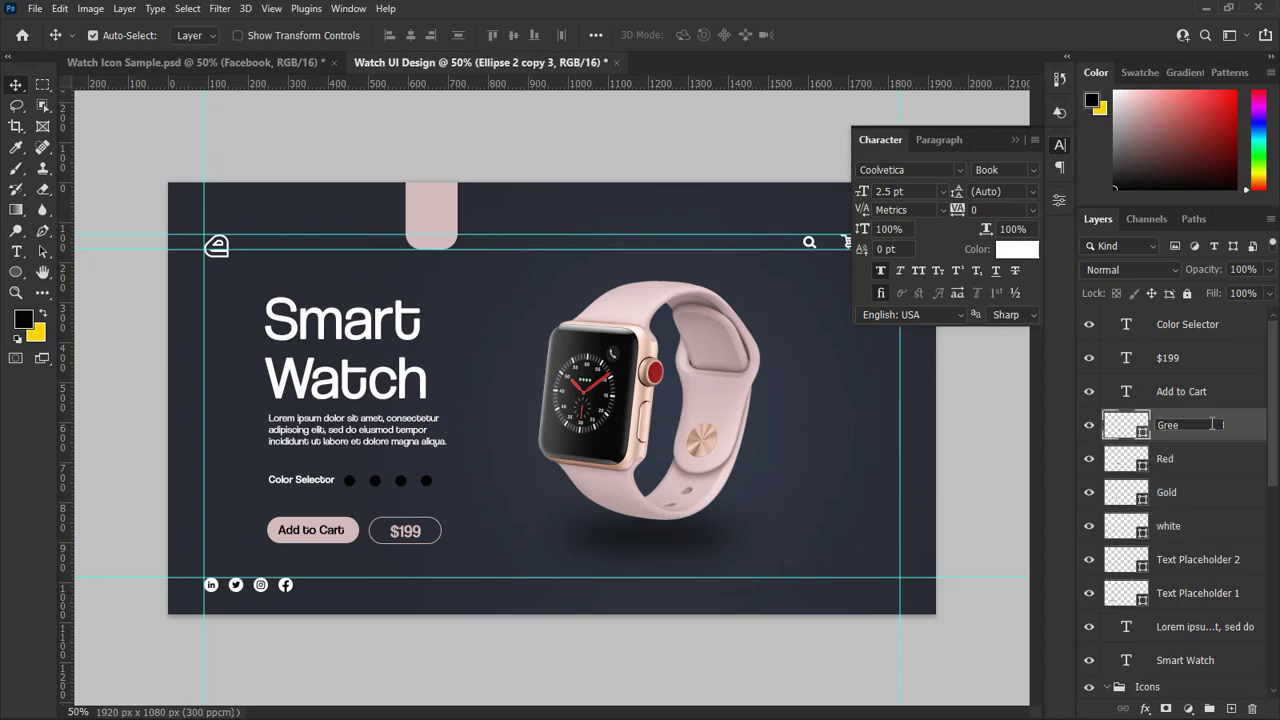
key(Return)
Color the white circle ffffff and fill the Gold circle with the pink sampled from the watch strap.
double_click(1126, 525)
text(ffffff)
key(Return)
double_click(1126, 492)
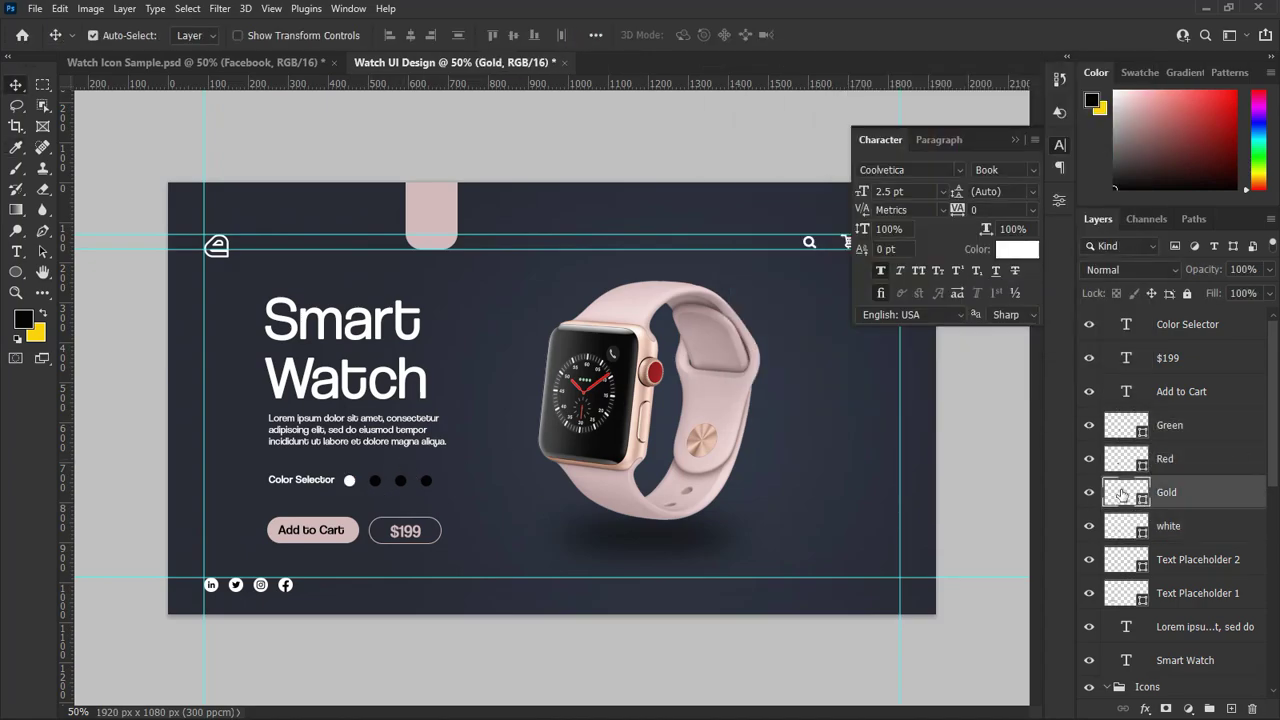
click(713, 401)
click(1097, 102)
Color the Red circle ff0000 and give the Green circle a bright green fill.
double_click(1126, 459)
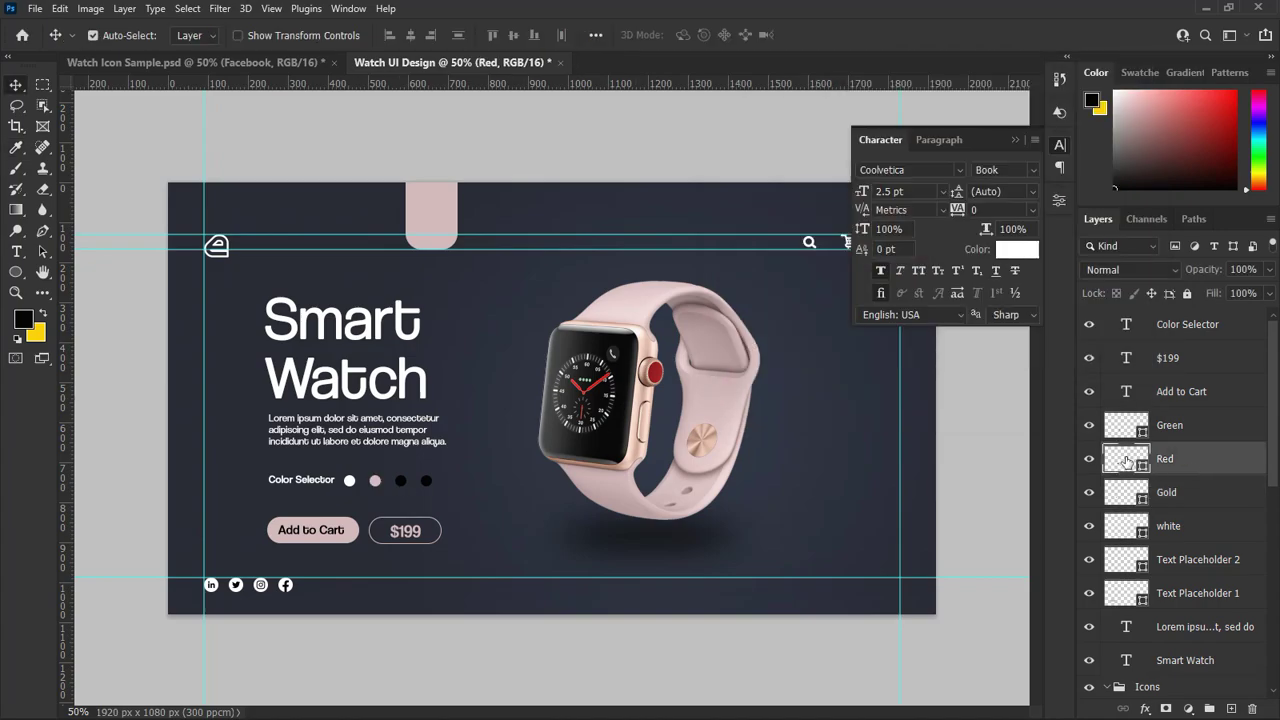
text(ff0000)
click(1097, 104)
click(1190, 425)
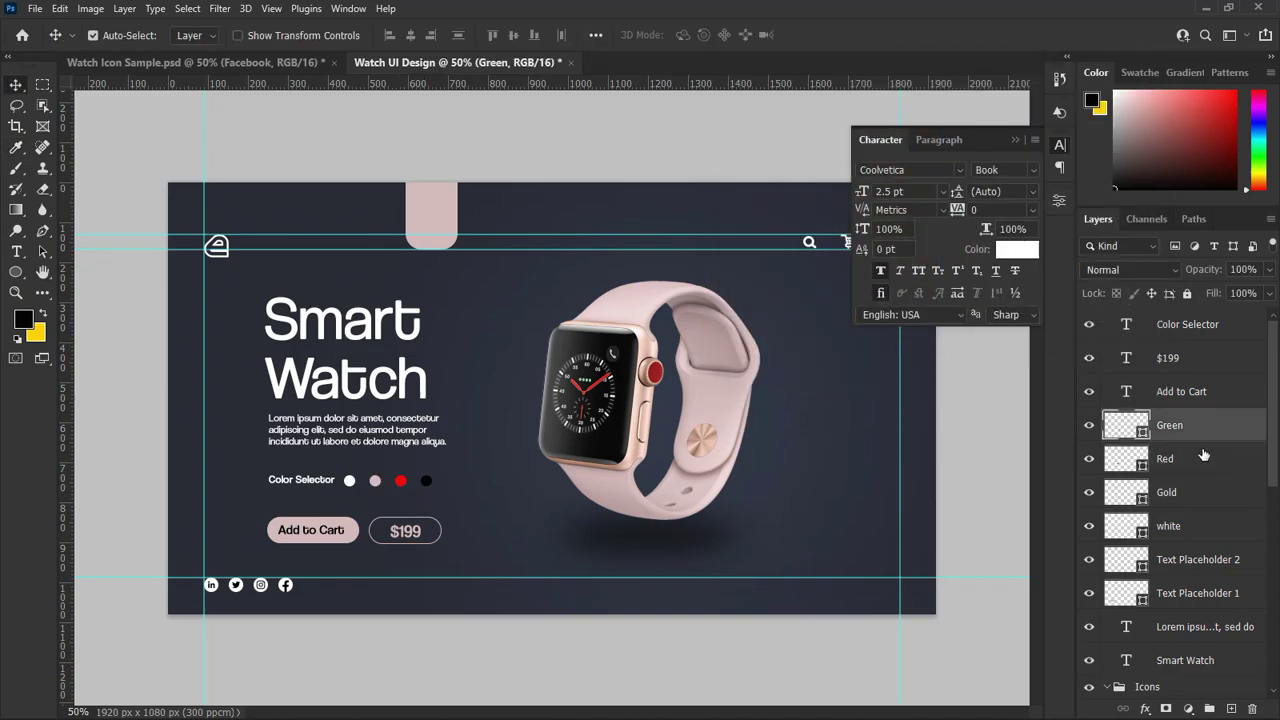
double_click(1125, 427)
click(955, 258)
click(932, 170)
click(1097, 103)
Draw a circle of about 46 px around the pink color swatch and remove its fill.
click(17, 273)
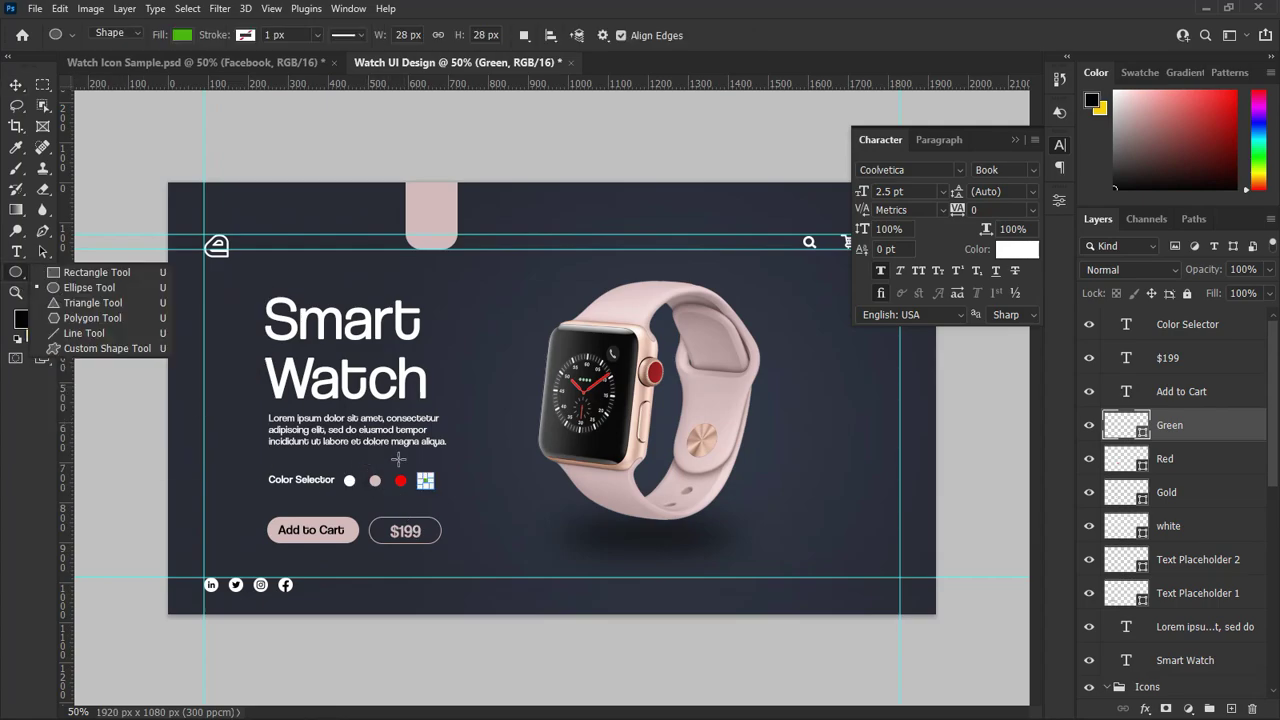
drag(342, 458, 376, 482)
key(v)
click(877, 377)
click(842, 410)
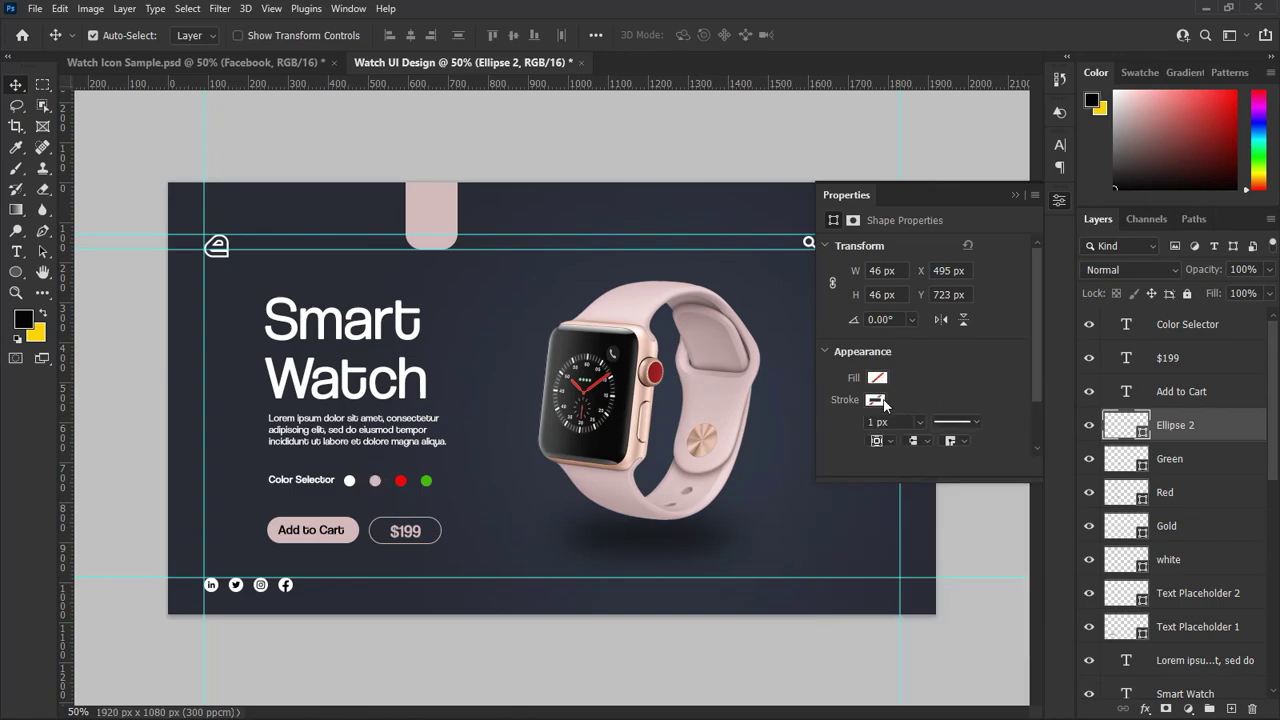
Give the circle around the pink swatch a white stroke 2 px wide.
click(876, 399)
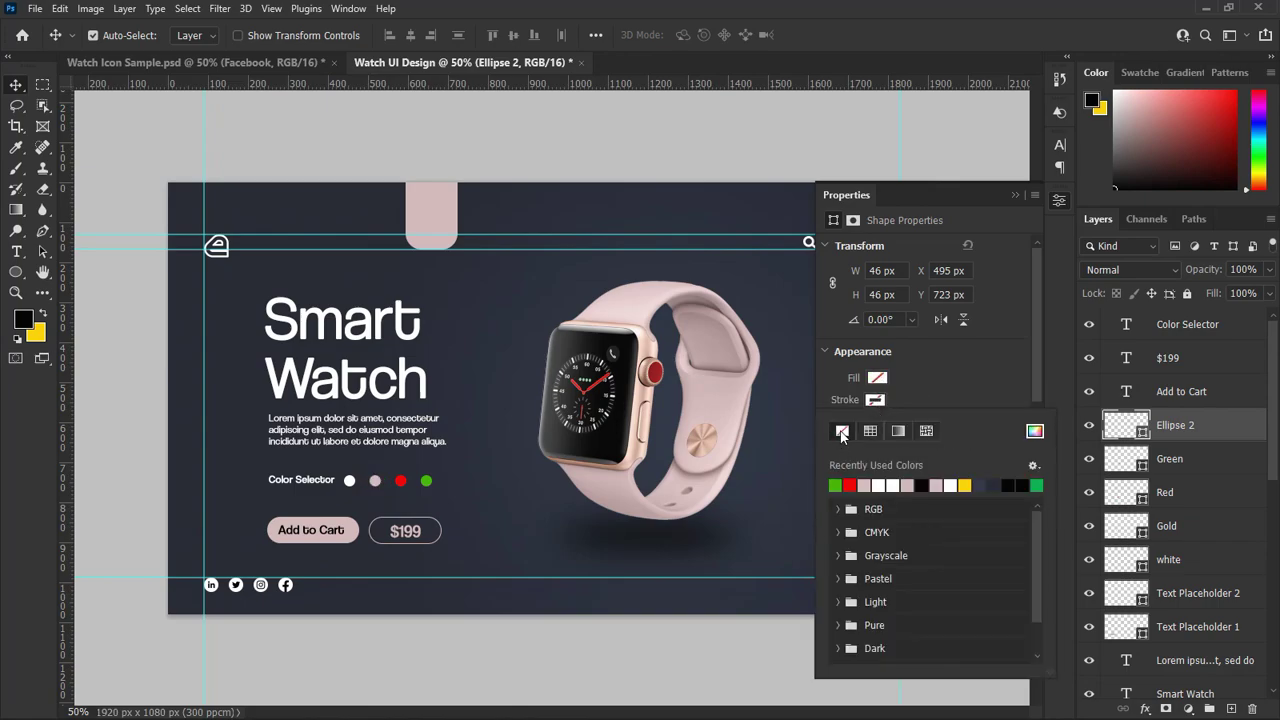
click(891, 485)
click(872, 421)
text(2)
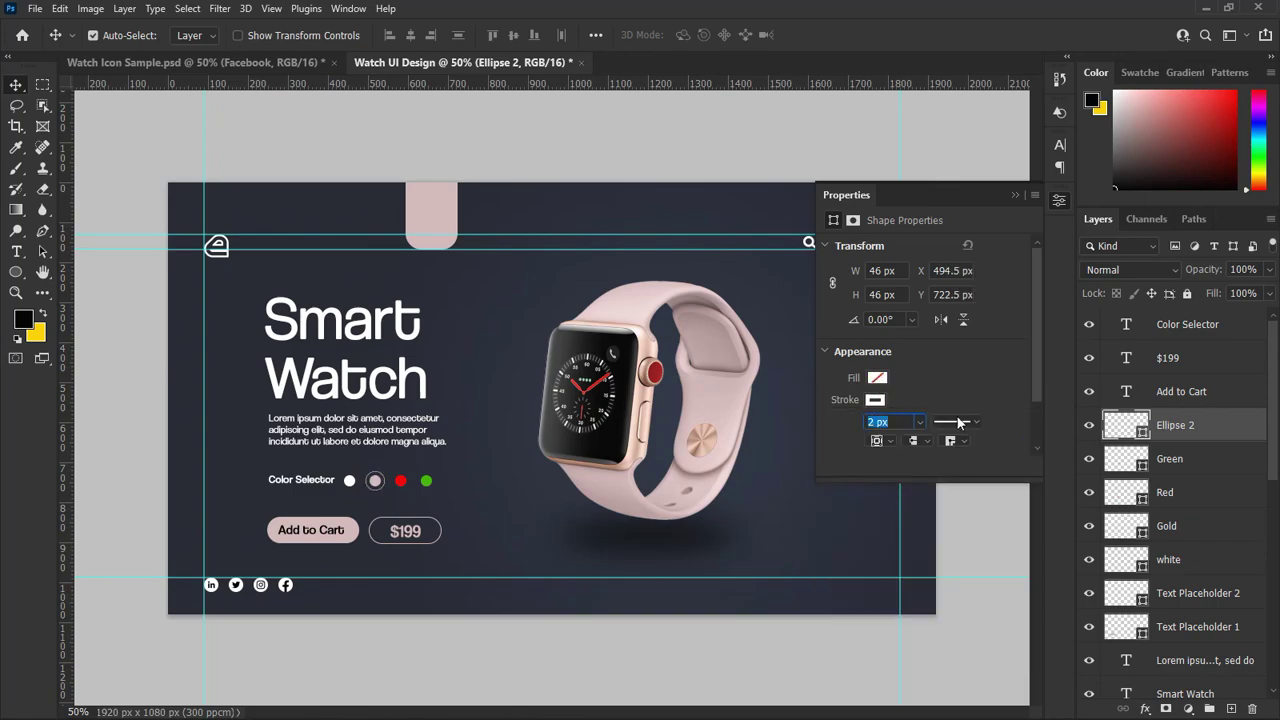
click(1228, 432)
click(1015, 195)
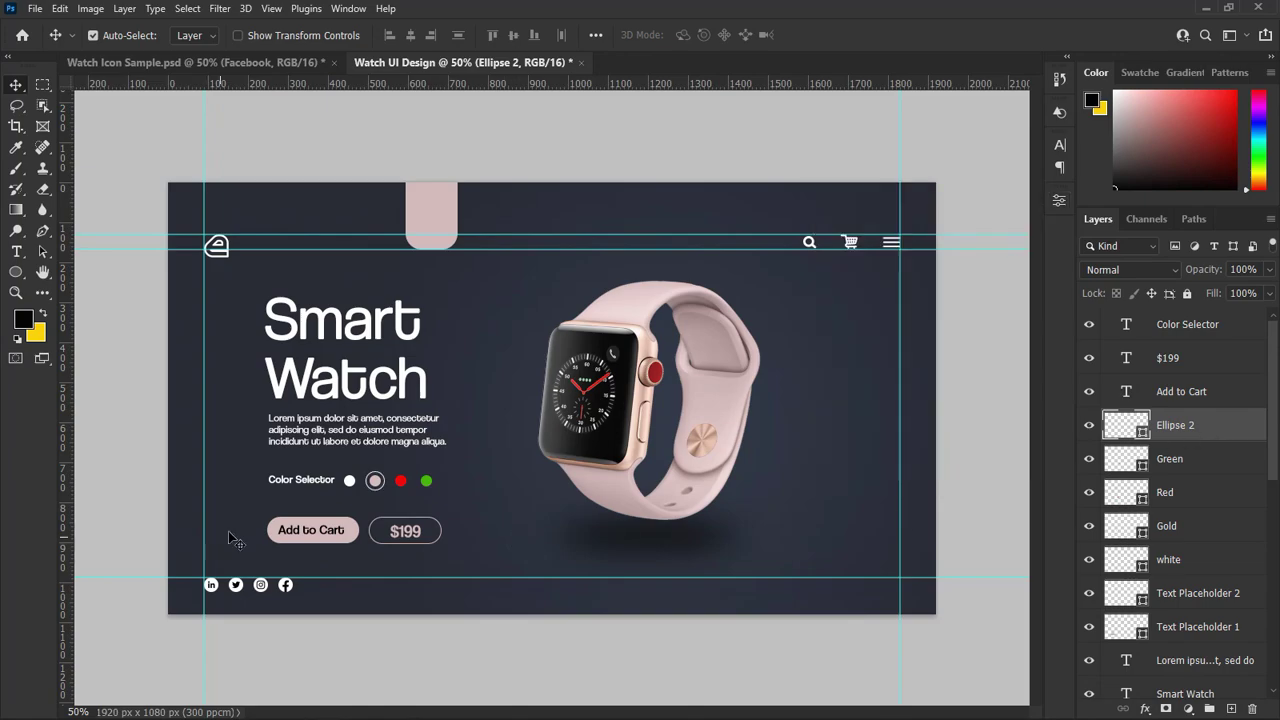
Align the Lorem ipsum paragraph and the Add to Cart and $199 buttons with the start of the Smart Watch title.
drag(345, 440, 334, 432)
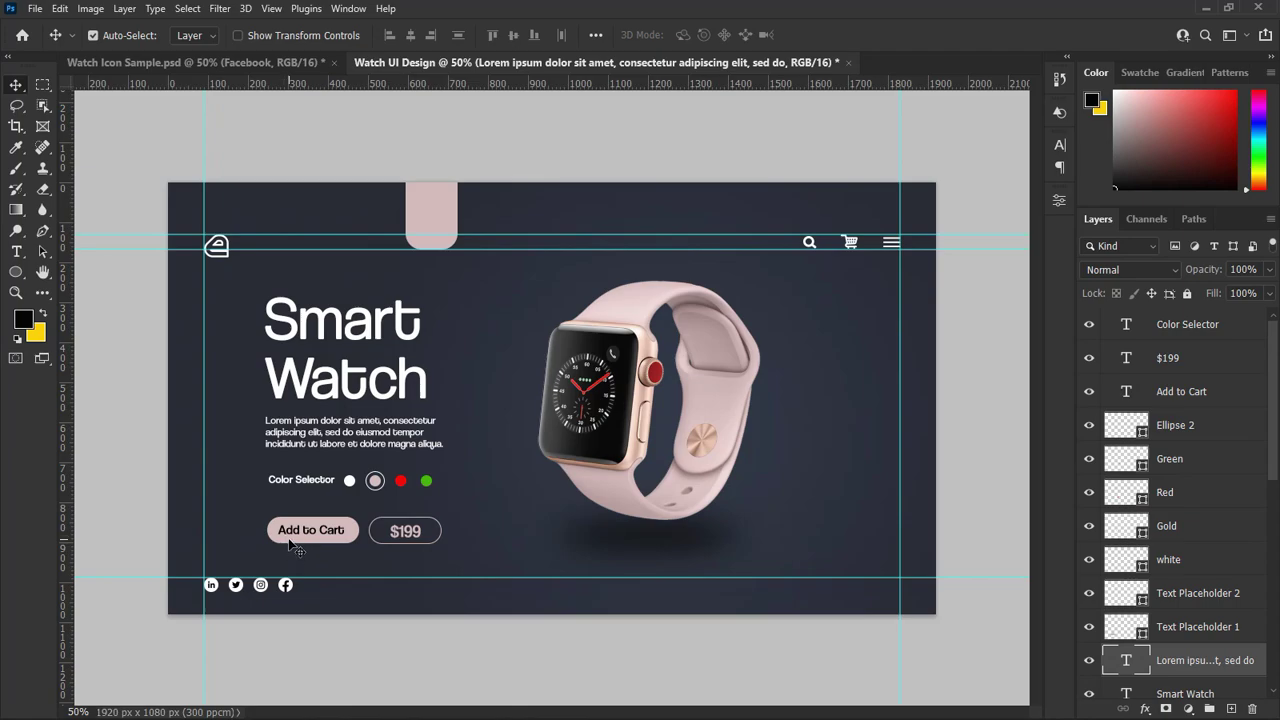
drag(247, 510, 450, 556)
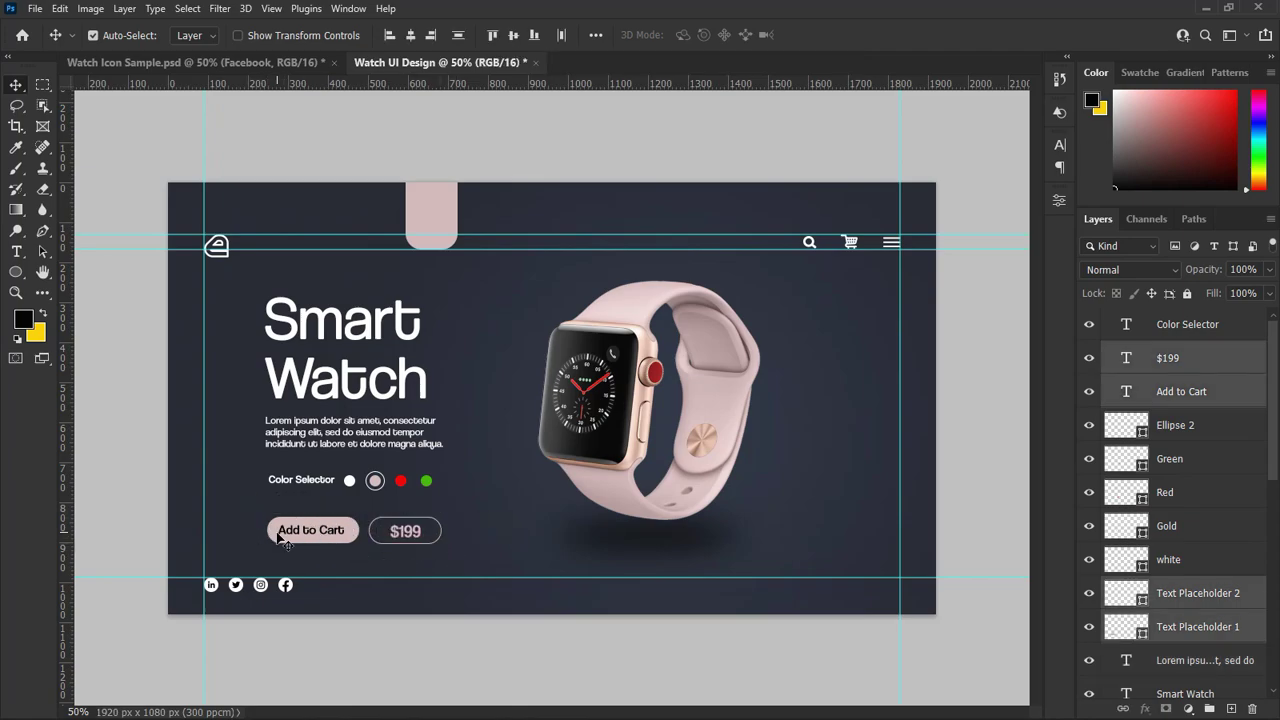
drag(275, 535, 274, 540)
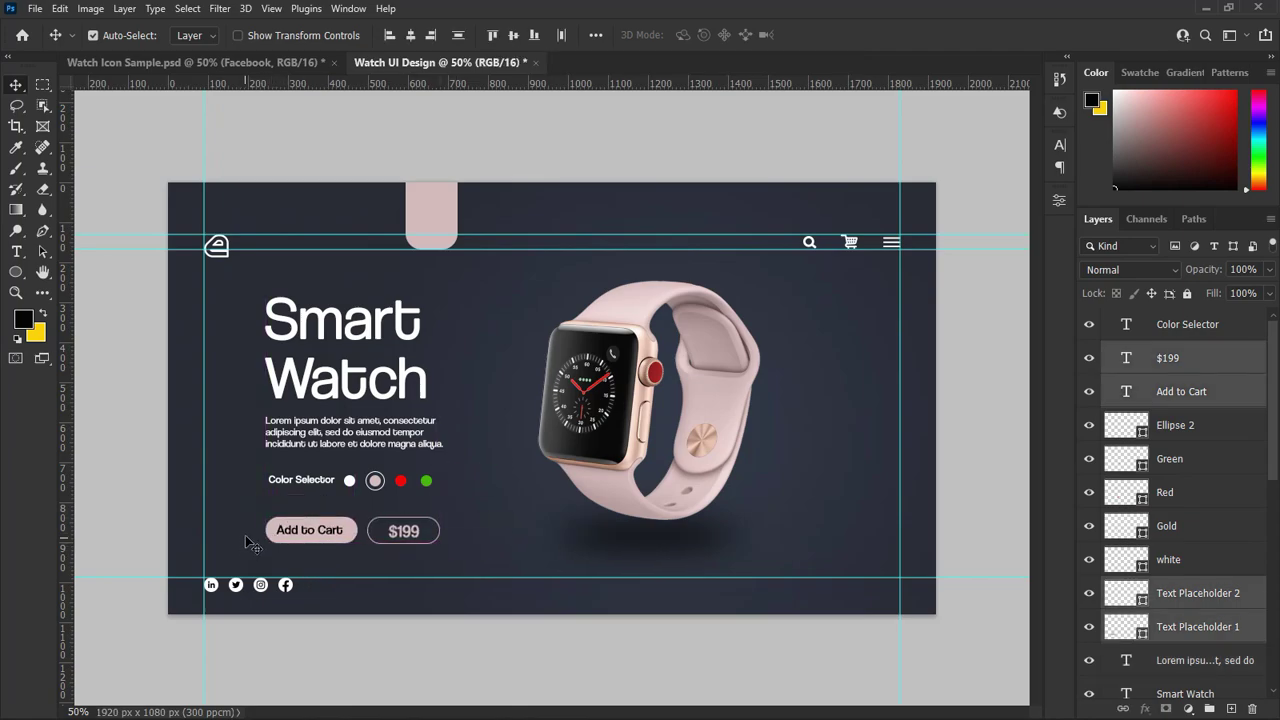
Create a small green circle with the Ellipse tool in the empty area beside the watch strap.
click(1200, 457)
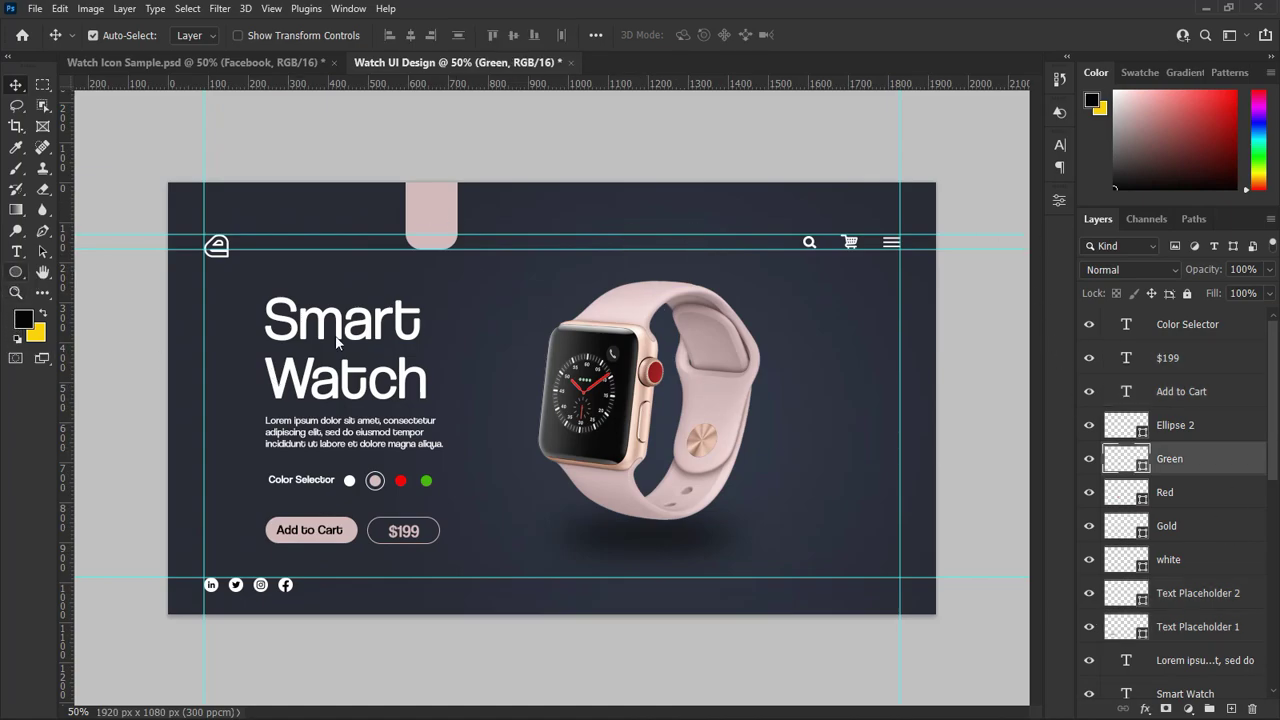
key(u)
click(79, 288)
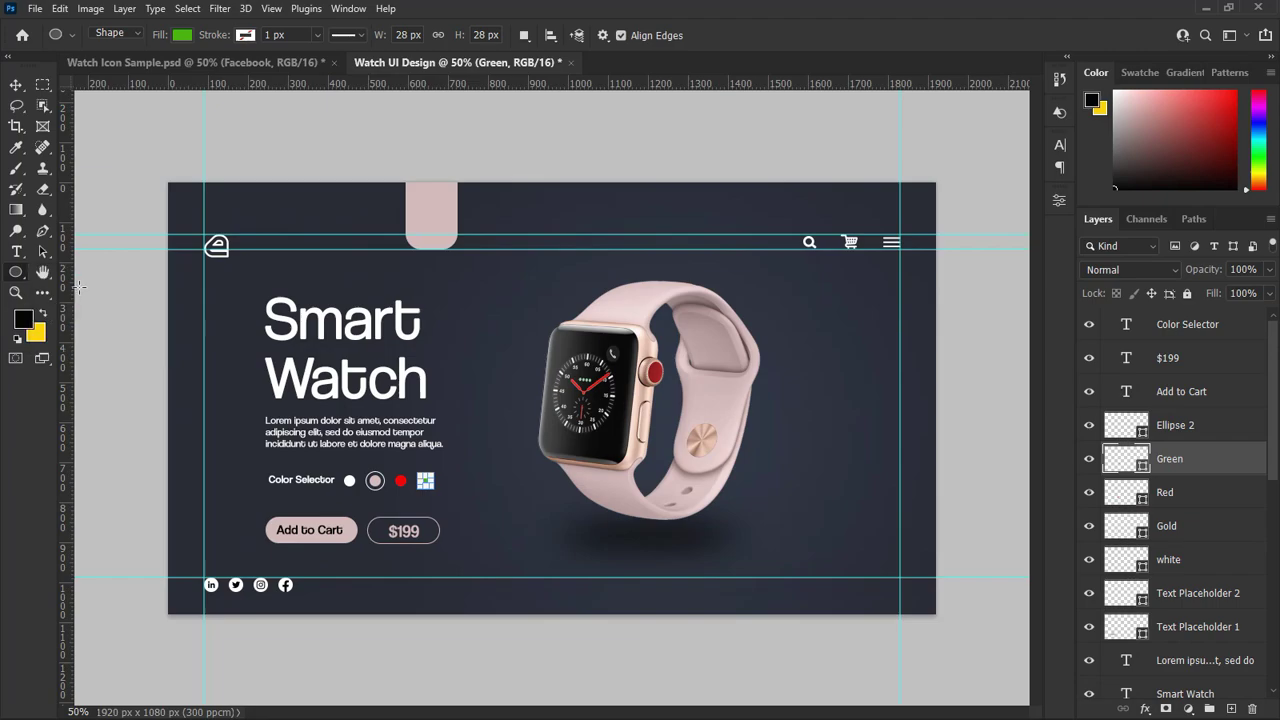
click(800, 411)
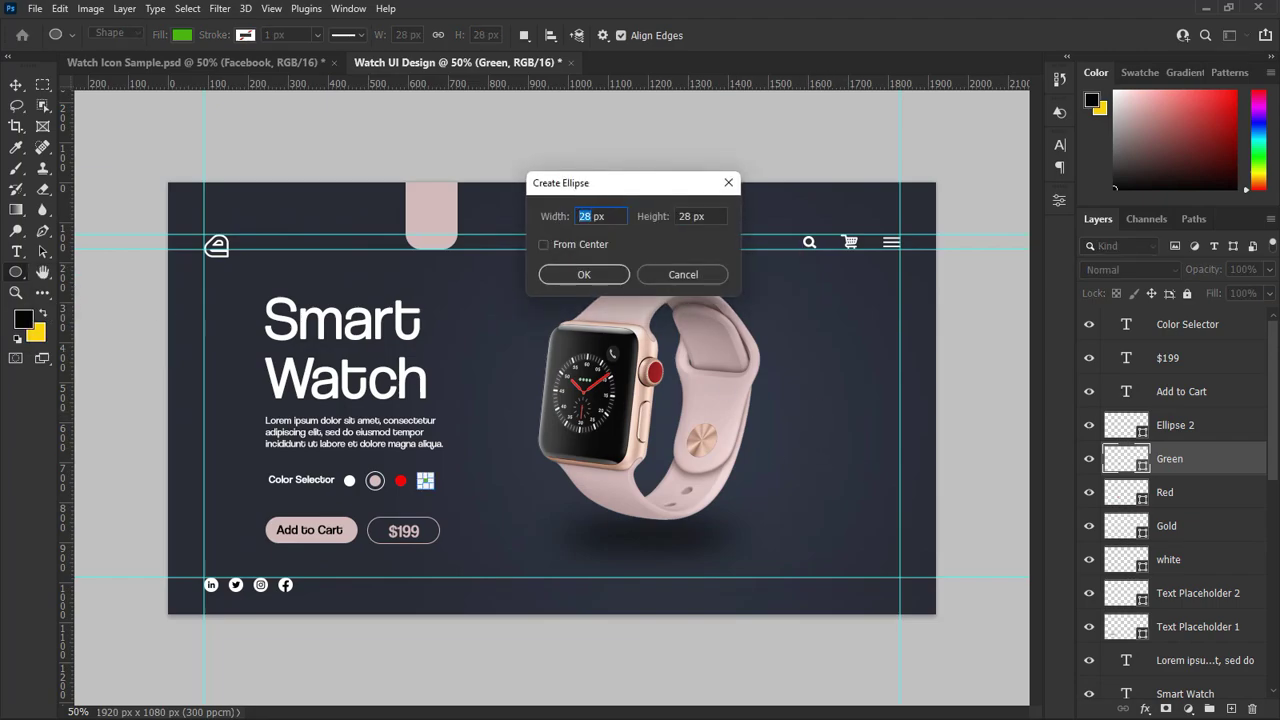
text(1)
text(1)
click(583, 276)
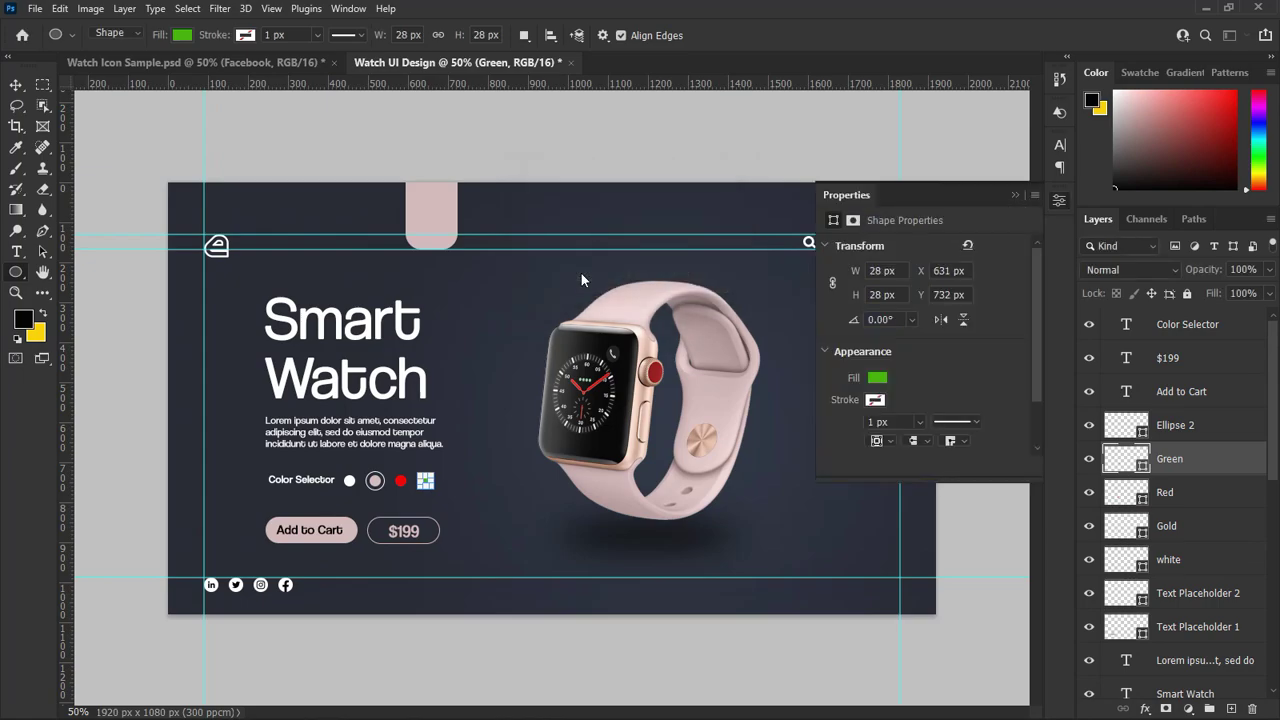
Position the small green dot beside the watch and duplicate it downward into a column of four.
click(15, 85)
mouse_move(804, 413)
mouse_down()
mouse_move(799, 398)
mouse_move(801, 428)
mouse_up()
drag(801, 427, 801, 508)
Try to distribute the four green dots, and lock the watch layer against accidental movement.
drag(829, 383, 784, 537)
click(558, 36)
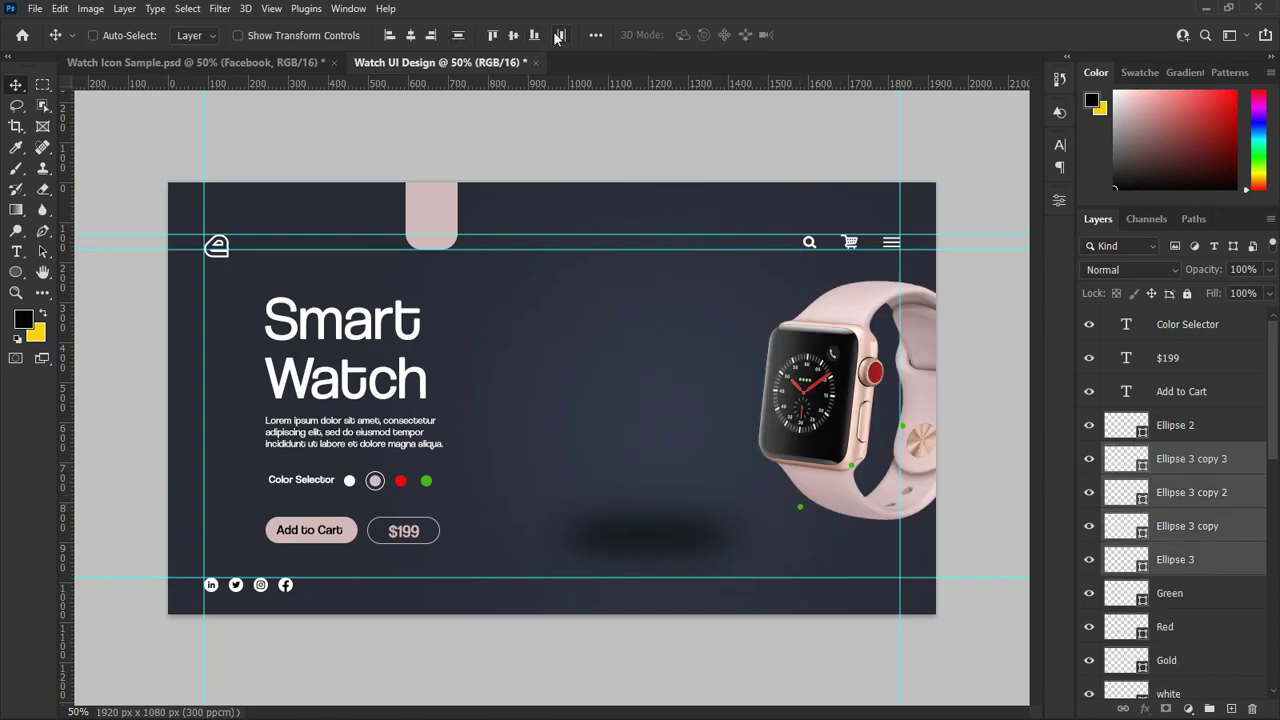
scroll(1180, 500, down, 5)
click(1225, 580)
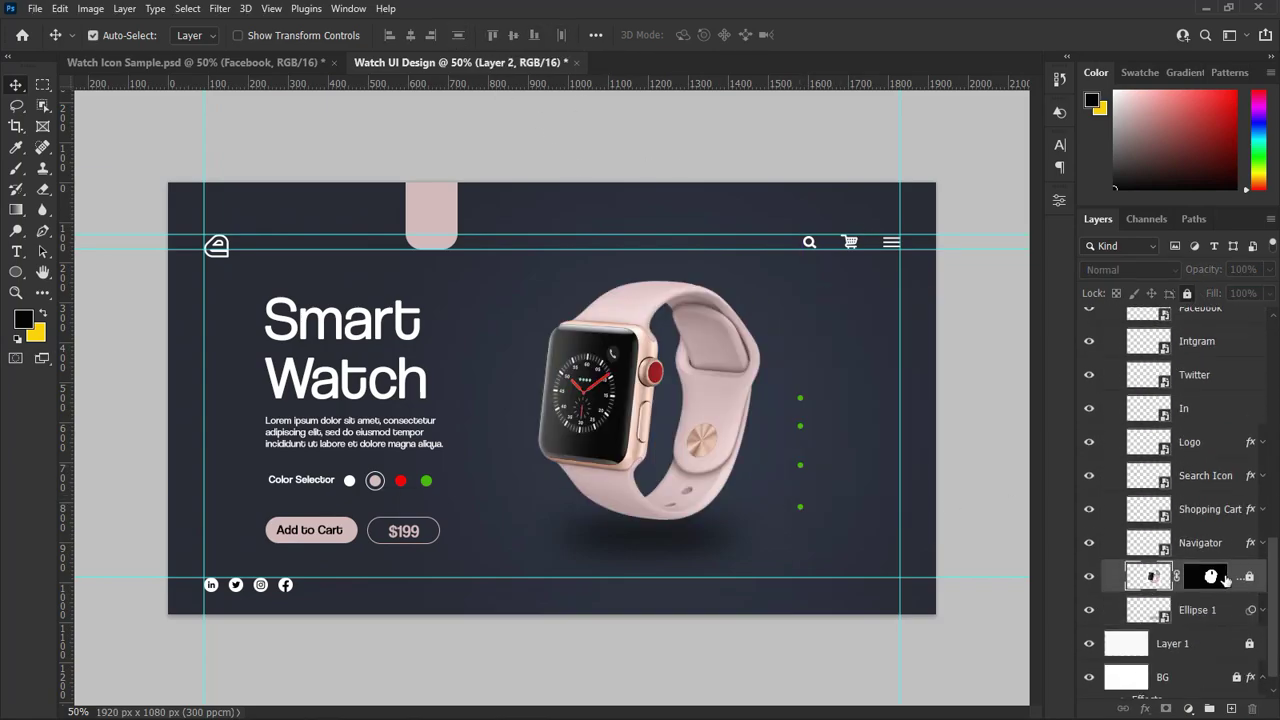
click(1222, 607)
Select only the four green dots, space them evenly in the column and raise them slightly beside the watch.
scroll(1200, 590, up, 3)
click(1107, 447)
drag(822, 388, 790, 518)
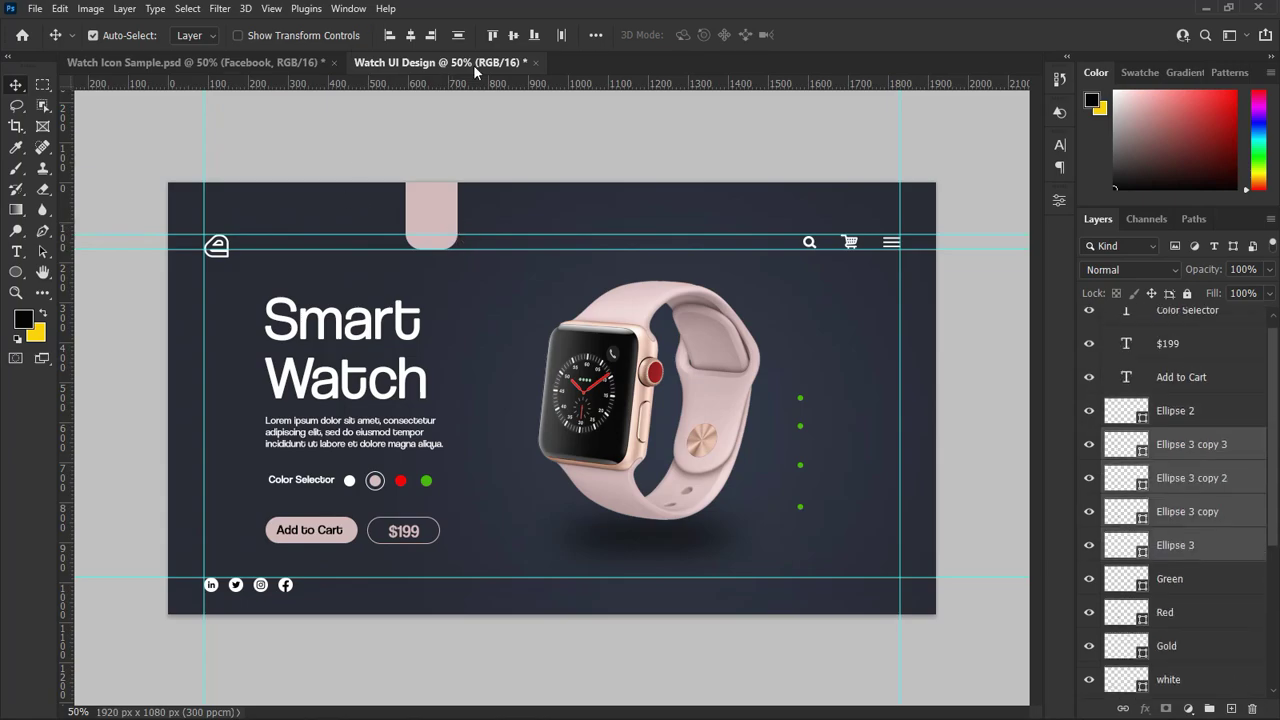
key(ctrl+z)
mouse_move(801, 399)
mouse_down()
mouse_move(803, 368)
mouse_move(801, 381)
mouse_up()
Recolor all four small dots with the pink sampled from the Add to Cart button.
click(1190, 579)
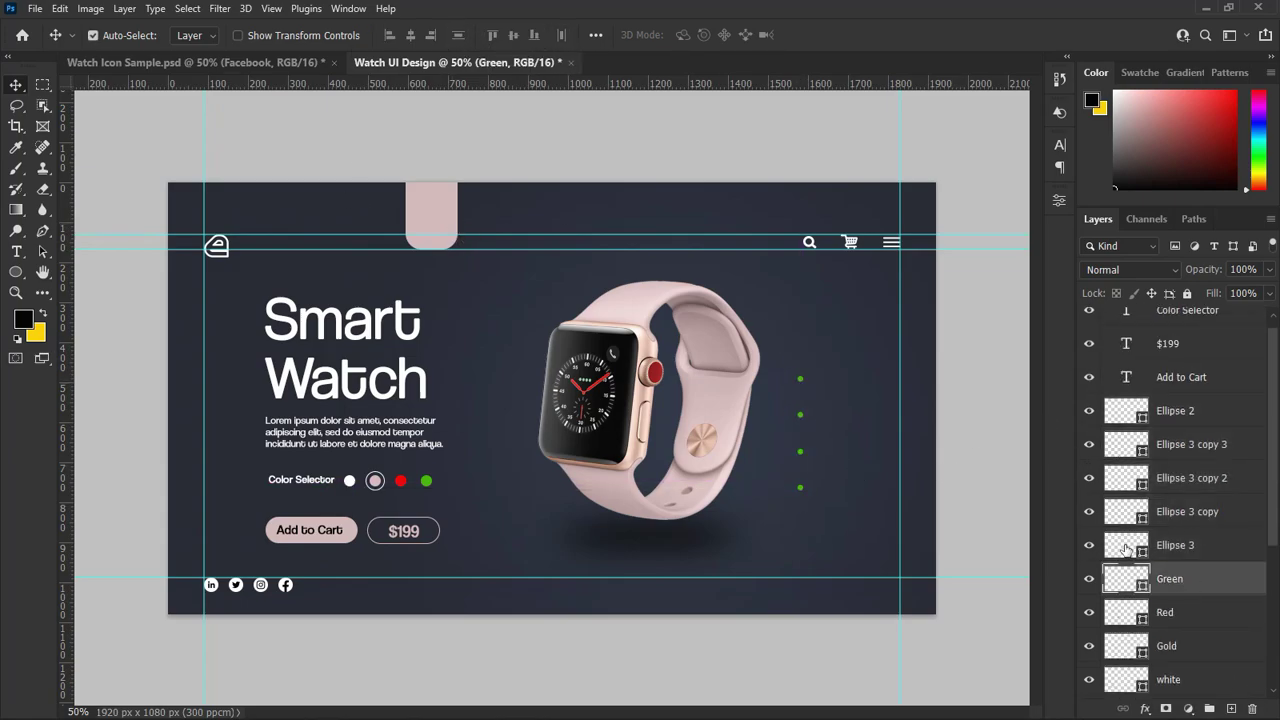
double_click(1126, 546)
click(348, 529)
click(1097, 103)
click(1124, 517)
double_click(1124, 517)
click(348, 529)
key(Return)
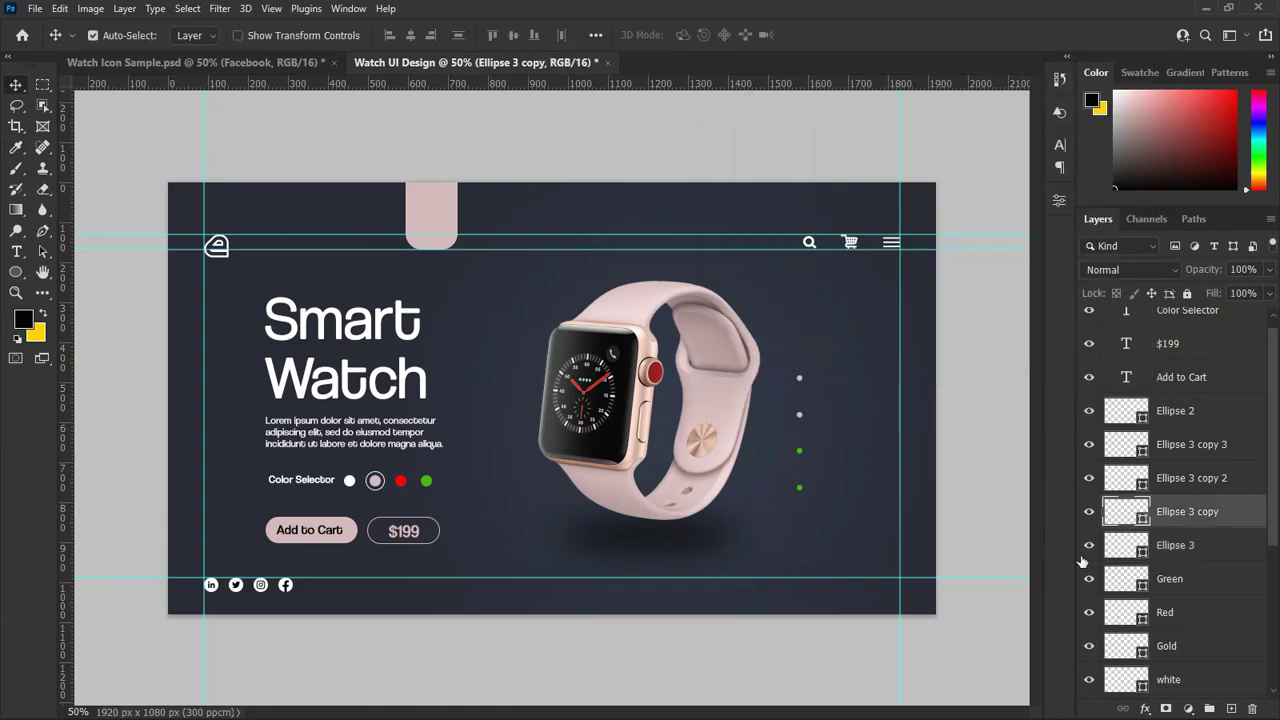
double_click(1126, 480)
click(348, 529)
key(Return)
double_click(1119, 447)
click(348, 529)
Move the four pink dots closer together, distribute them vertically and align their right edges.
click(837, 404)
drag(800, 414, 801, 402)
drag(800, 451, 801, 429)
drag(800, 487, 801, 456)
drag(830, 365, 800, 463)
click(458, 36)
click(431, 37)
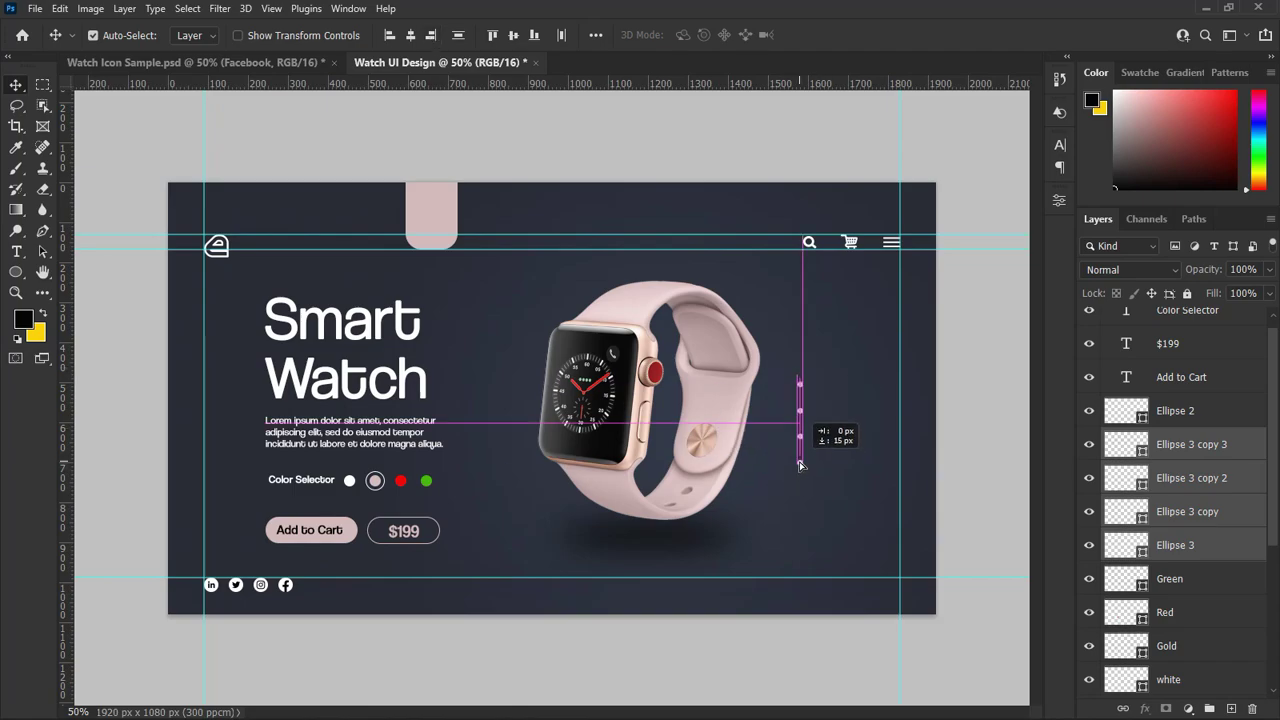
click(842, 440)
Add a white "Touch screen" text above the column of pink dots.
right_click(17, 252)
click(105, 253)
click(823, 333)
text(T)
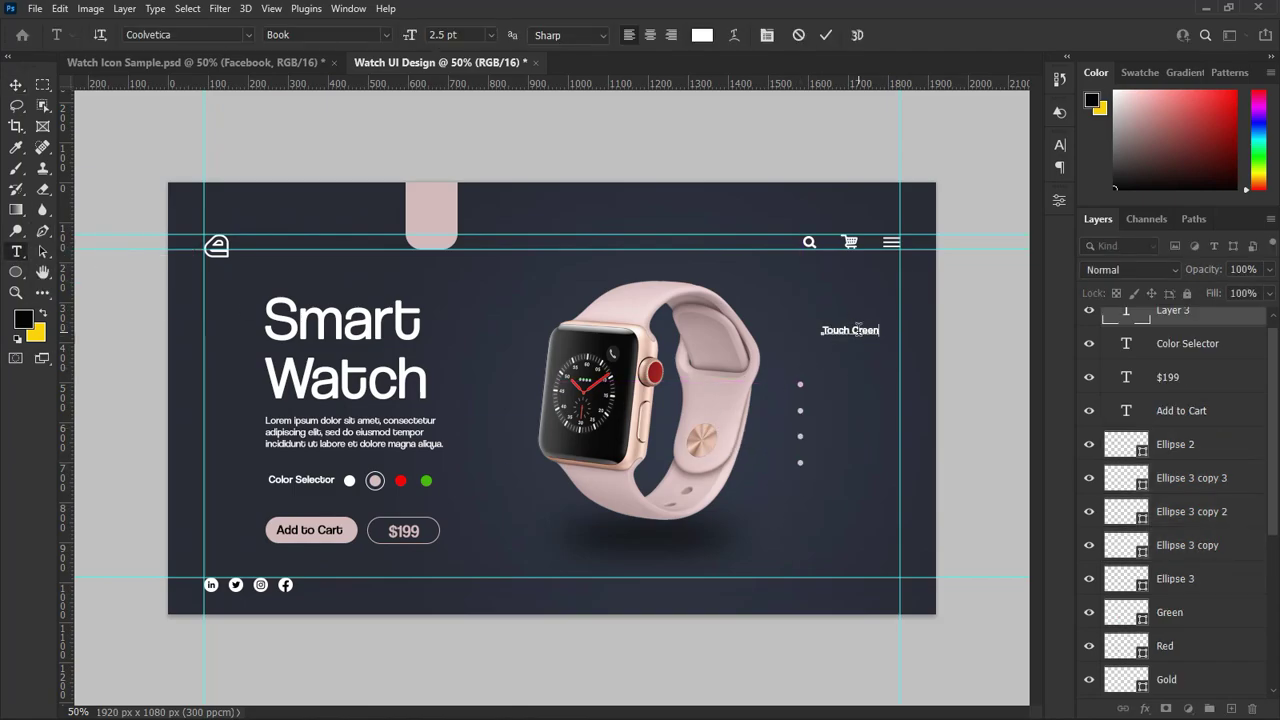
text(ouch Creen)
key(BackSpace)
key(BackSpace)
key(BackSpace)
key(BackSpace)
key(BackSpace)
text(screen)
click(826, 35)
Move the Touch screen text beside the dots and duplicate it so that each of the four dots has a label.
key(v)
drag(857, 333, 838, 436)
alt+drag(841, 436, 845, 464)
Change the second, third and fourth labels beside the dots to "Bluetooth", "5G Sim" and "Camera".
double_click(829, 408)
text(Blue)
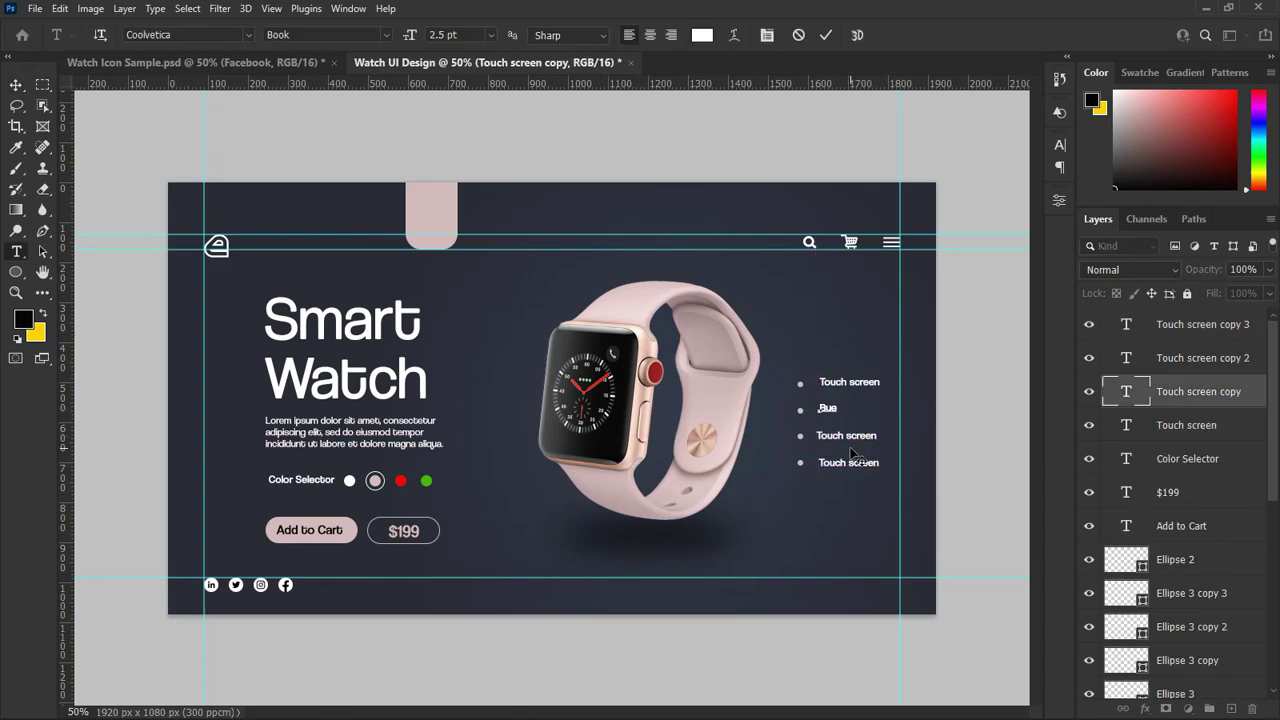
text(tooth)
click(854, 437)
double_click(854, 437)
text(A)
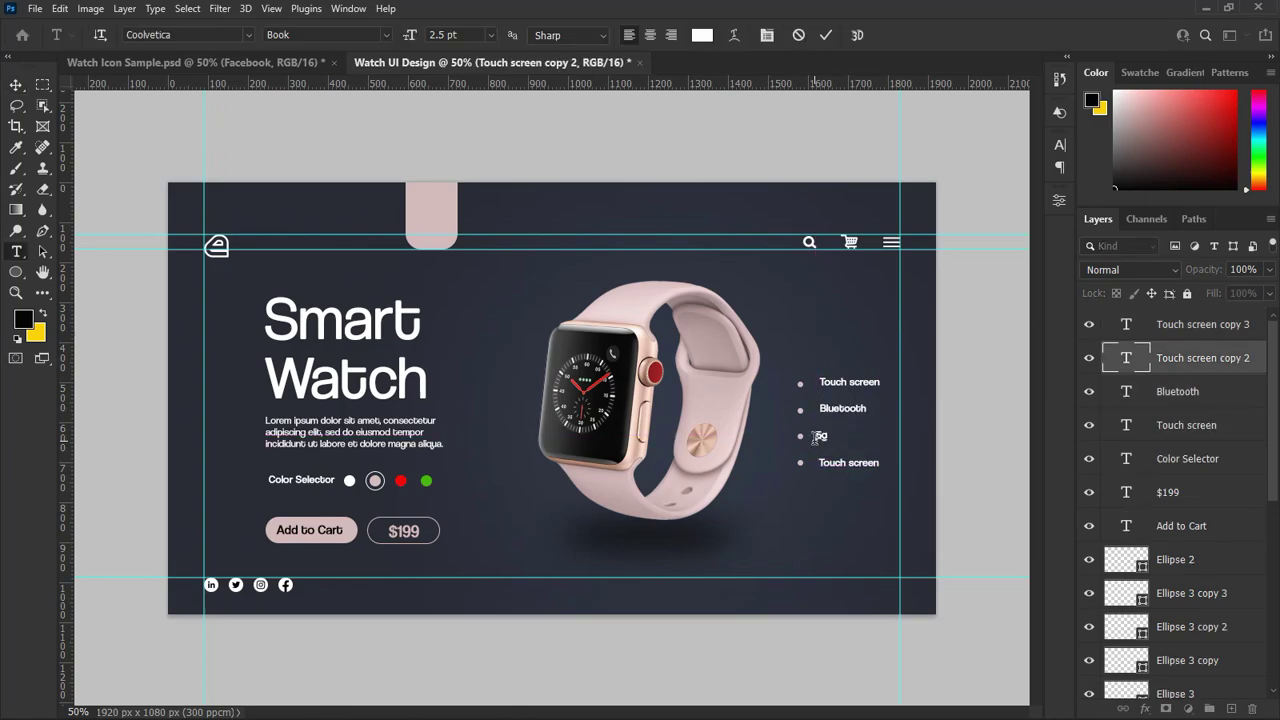
text(5G Sim)
double_click(848, 462)
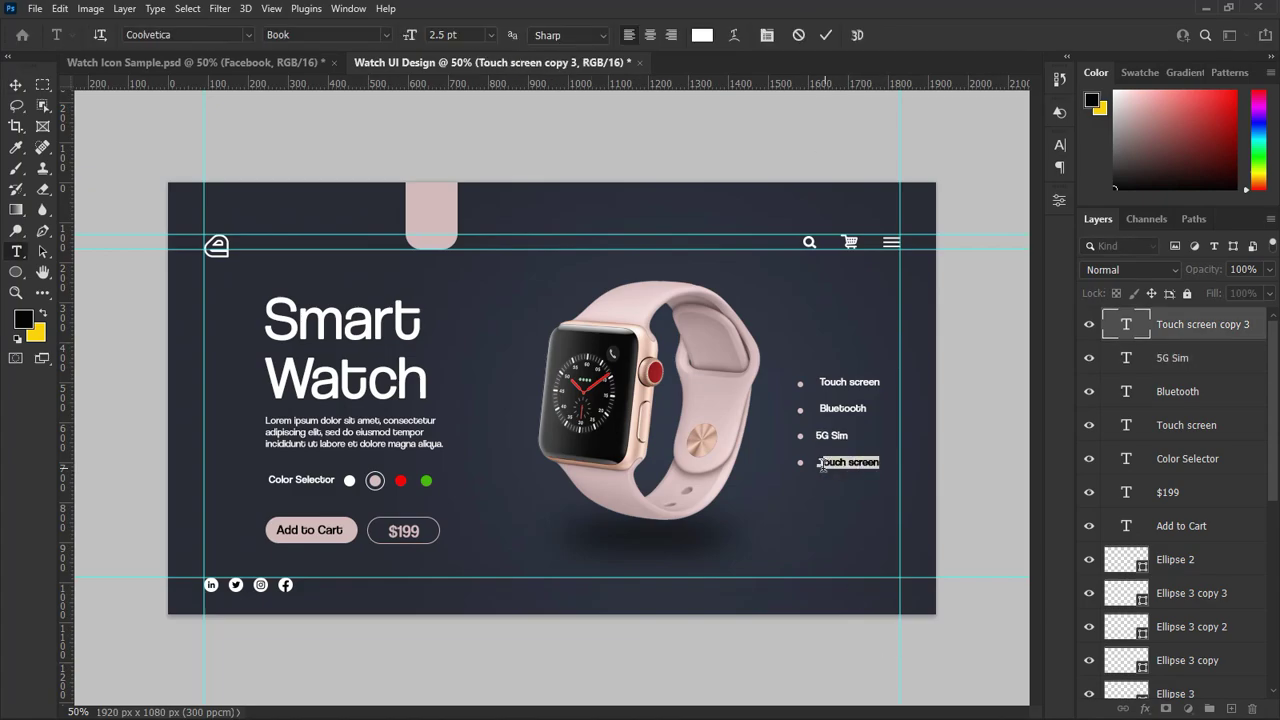
text(Camera)
key(ctrl+Return)
Set the four feature labels to the ExtraLight style and line each one up with its dot.
key(v)
drag(890, 375, 805, 478)
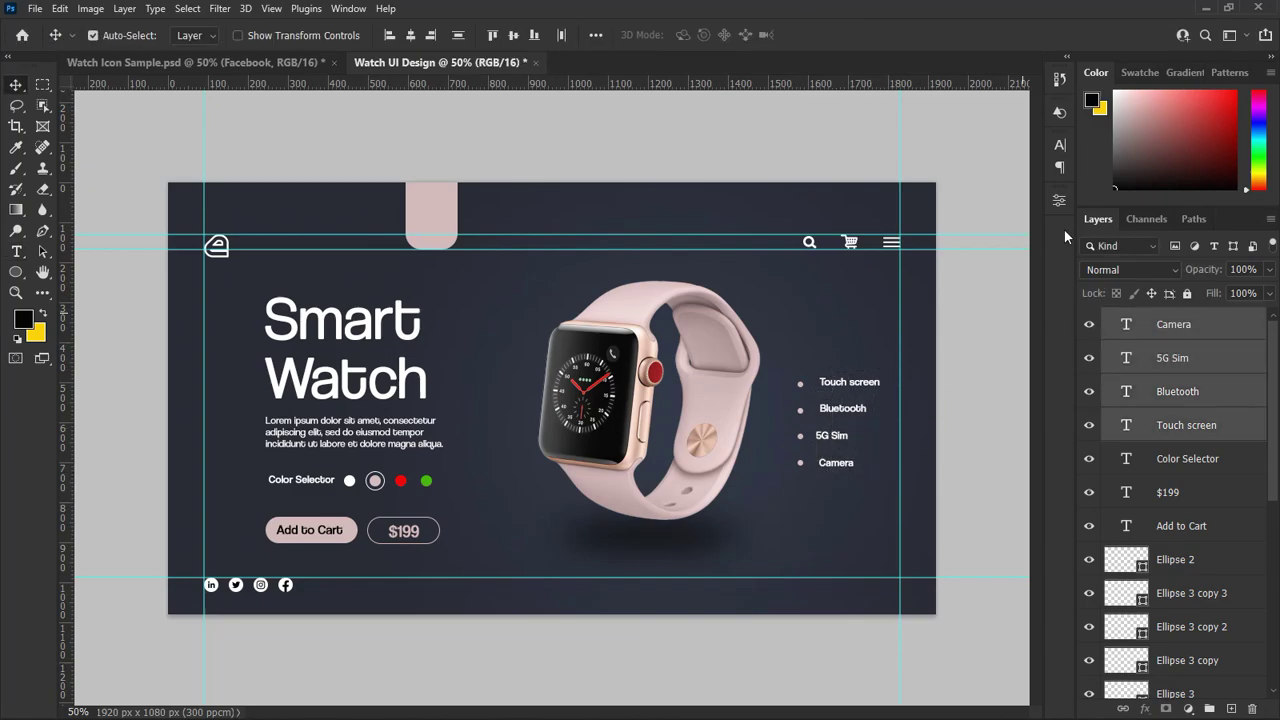
click(1060, 145)
click(1000, 170)
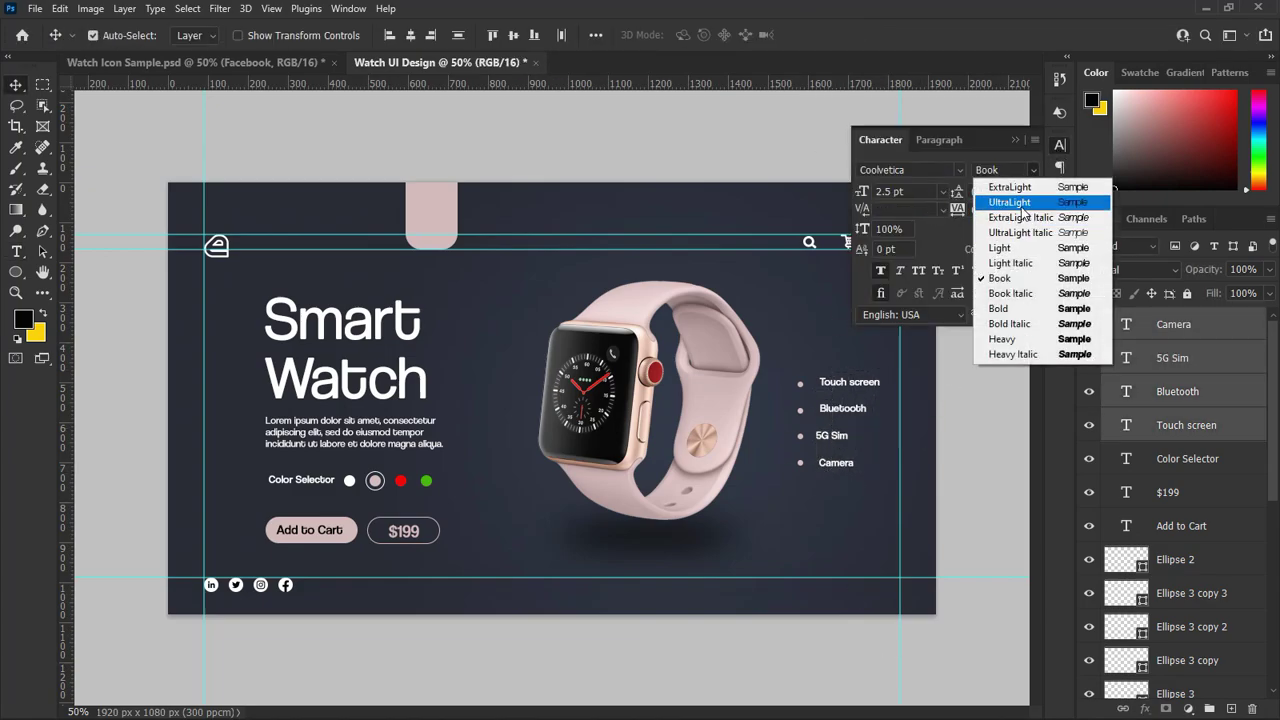
click(932, 197)
click(862, 352)
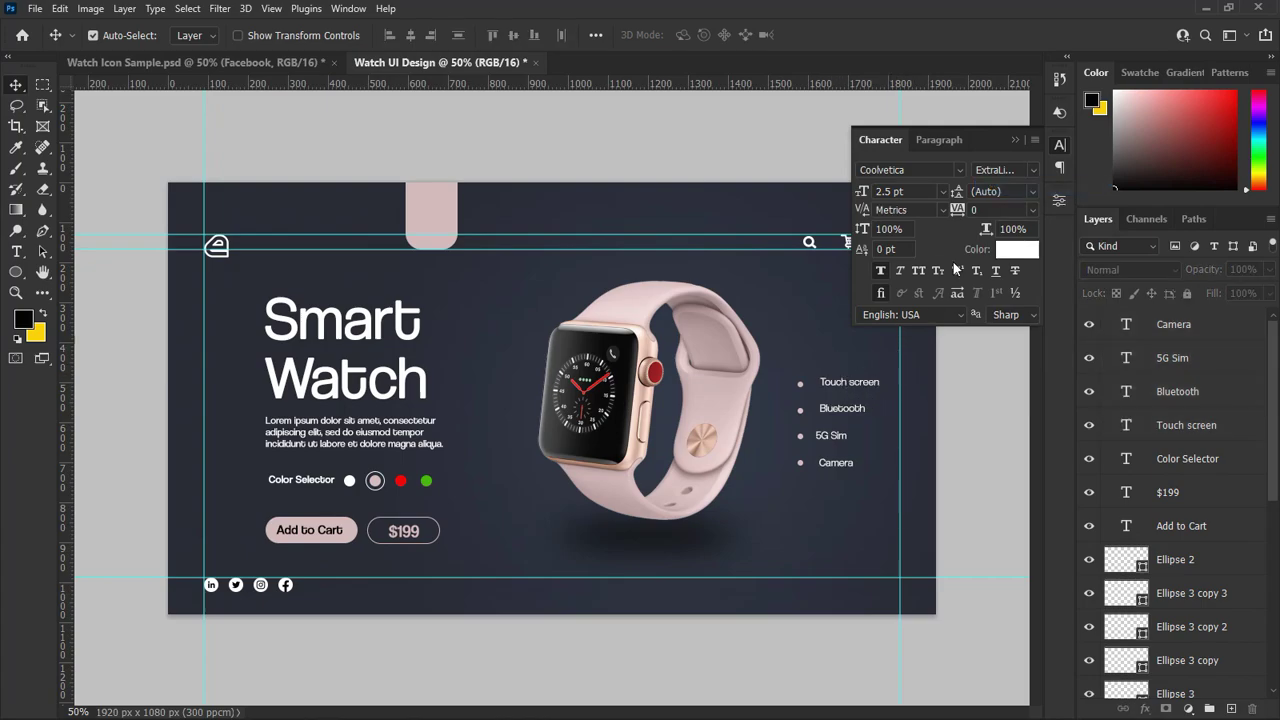
drag(838, 386, 834, 388)
drag(836, 411, 838, 471)
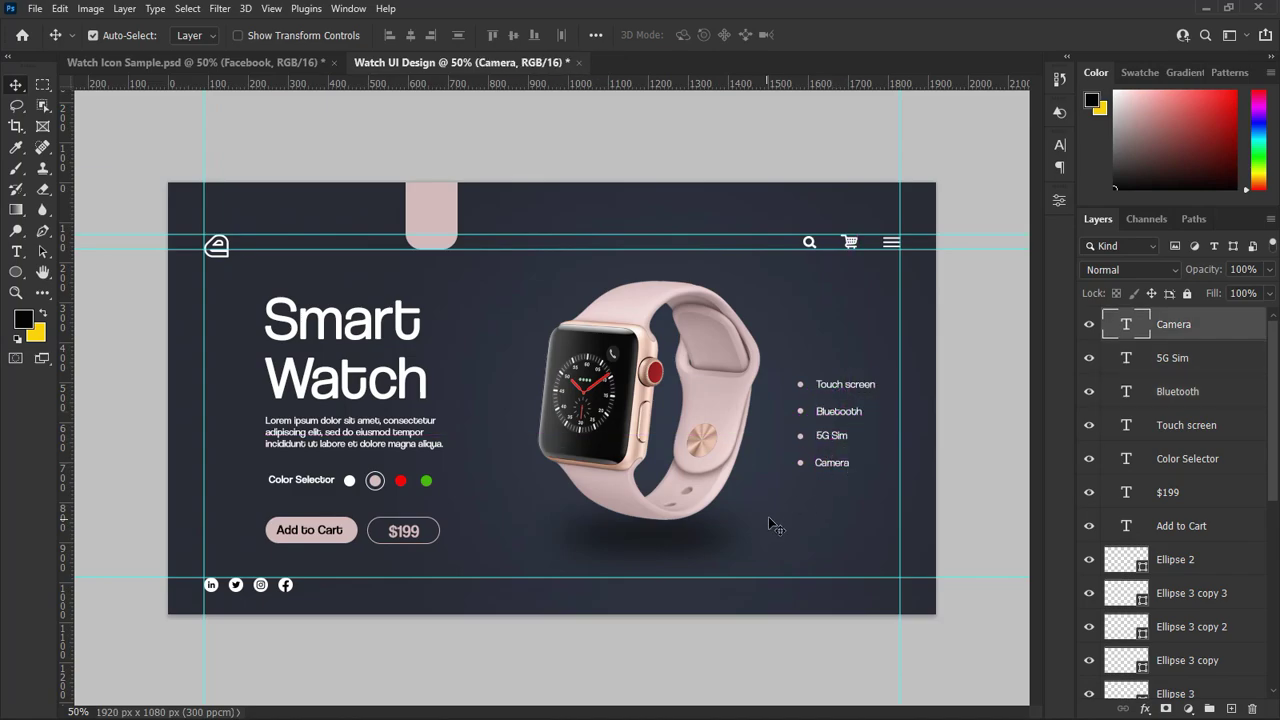
Group all layers above Text Placeholder 2, from Camera down to white, and name the group "Text 1".
drag(1276, 464, 1276, 602)
click(1245, 595)
mouse_move(1276, 602)
mouse_down()
mouse_move(1276, 470)
mouse_move(1274, 604)
mouse_up()
click(1215, 565)
drag(1275, 560, 1275, 420)
shift+click(1210, 325)
click(1209, 708)
double_click(1178, 318)
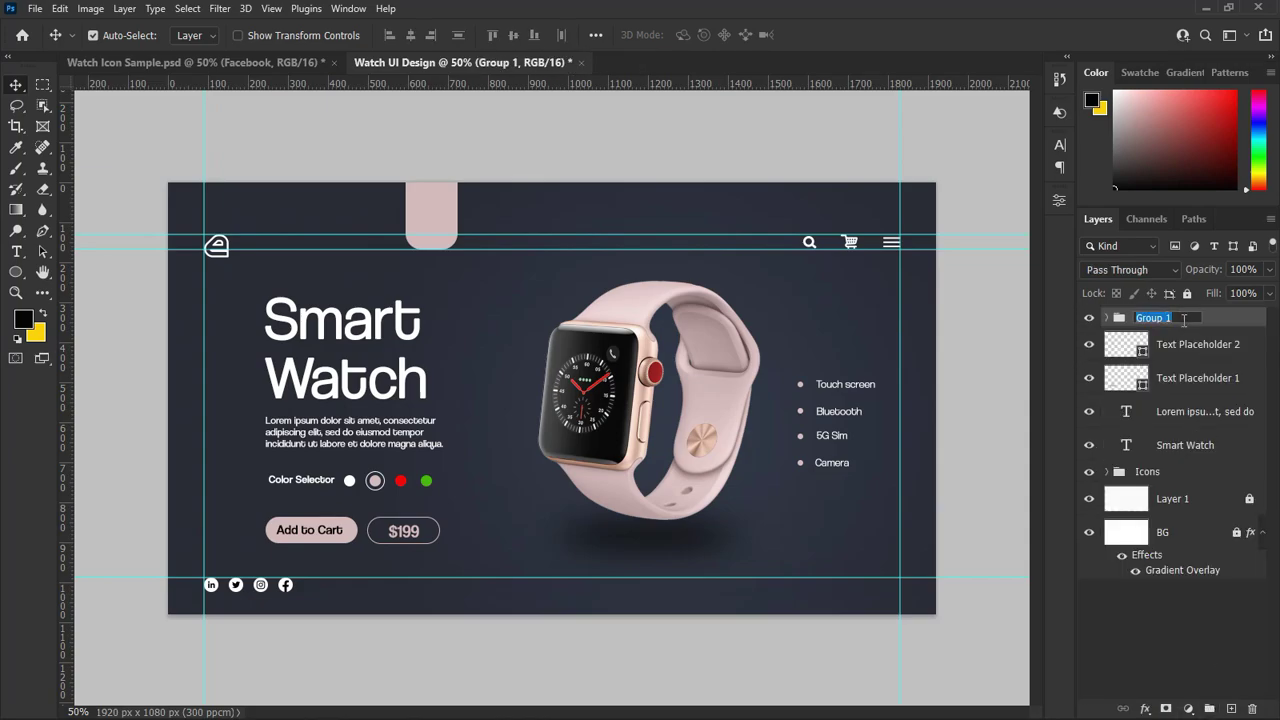
text(Text 1)
Group the layers from Text Placeholder 2 down to Smart Watch and name the group "Text".
click(1195, 344)
click(1190, 445)
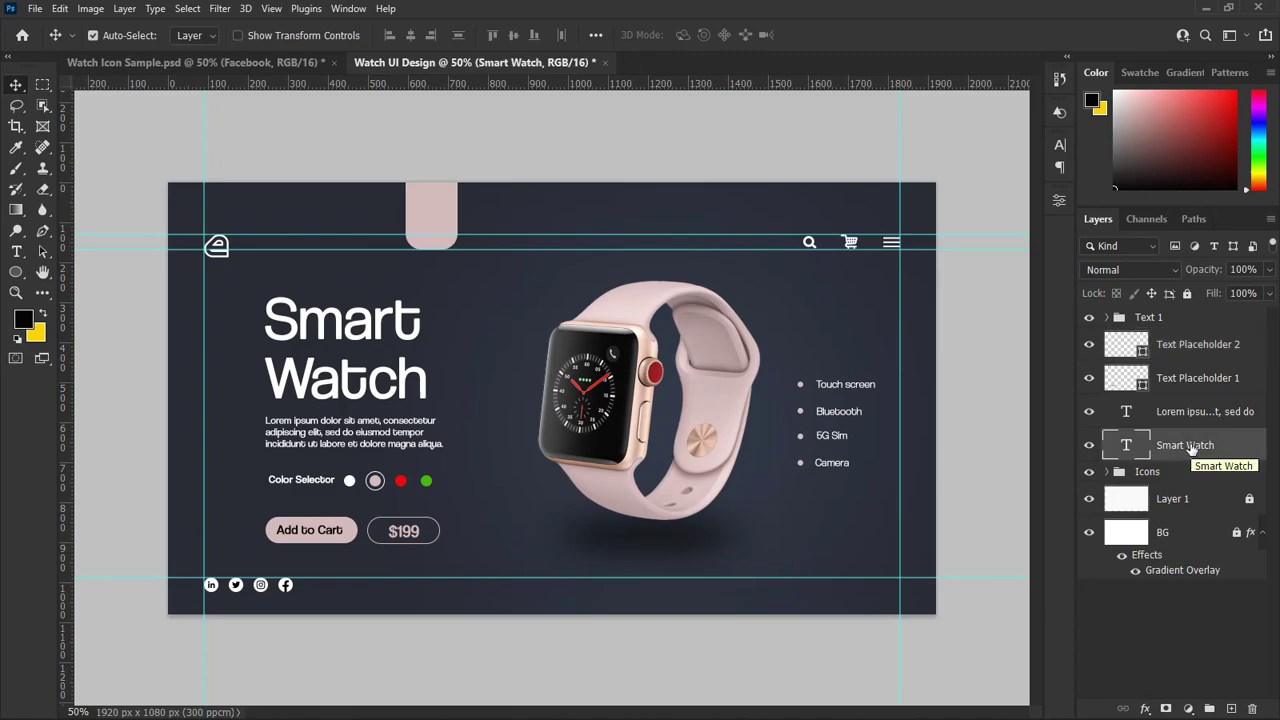
click(1195, 344)
shift+click(1200, 450)
click(1209, 709)
double_click(1190, 338)
text(tEX)
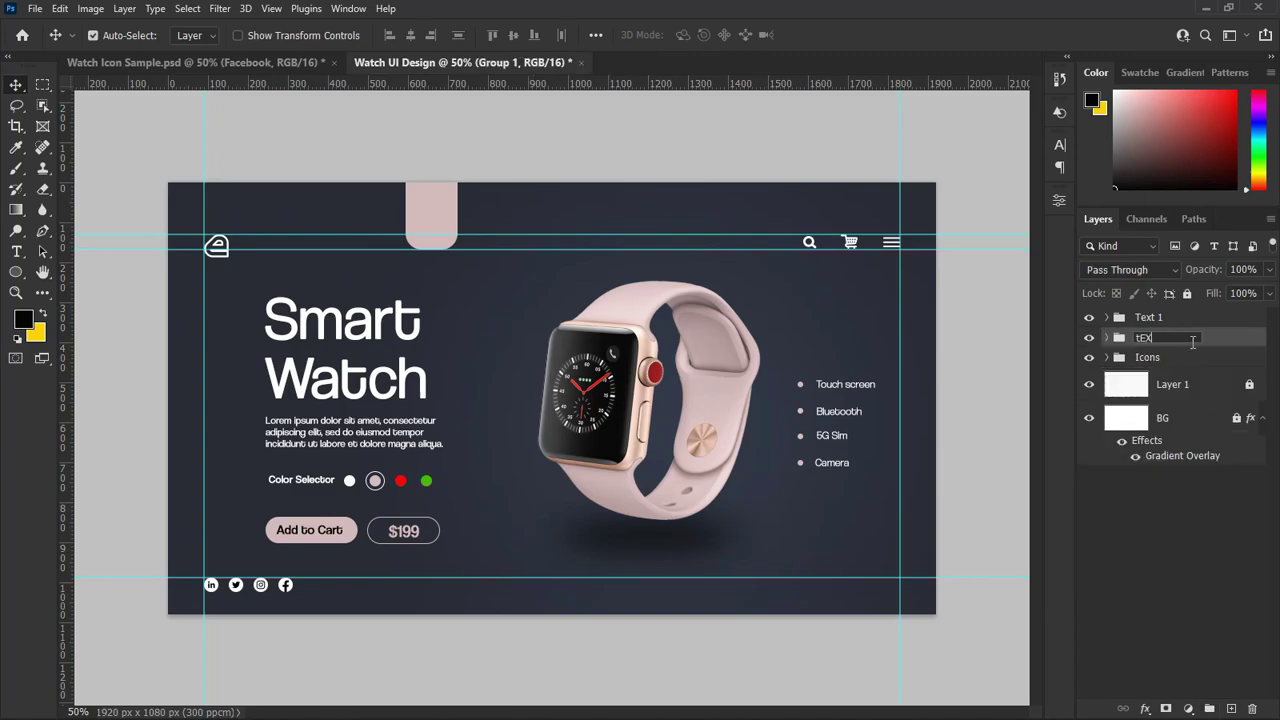
text(t)
key(Return)
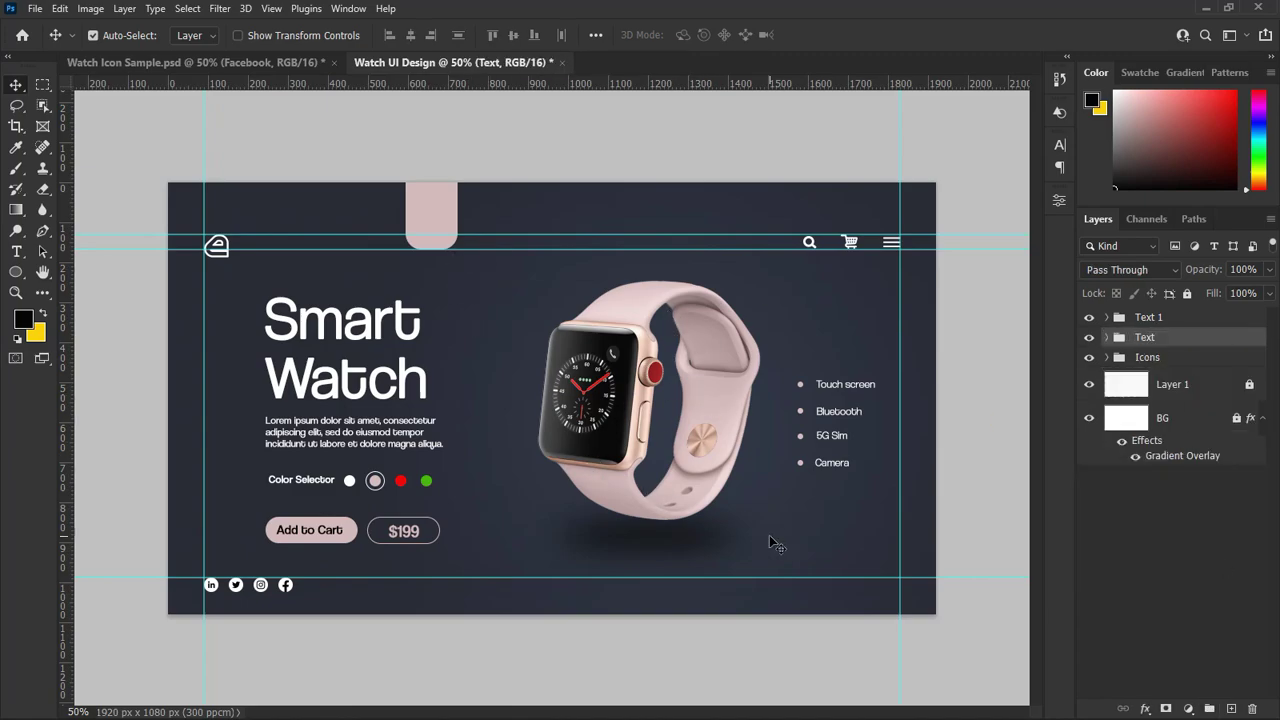
Create a 65 by 65 px ellipse below the feature list, above the Text 1 group.
click(1196, 319)
click(15, 292)
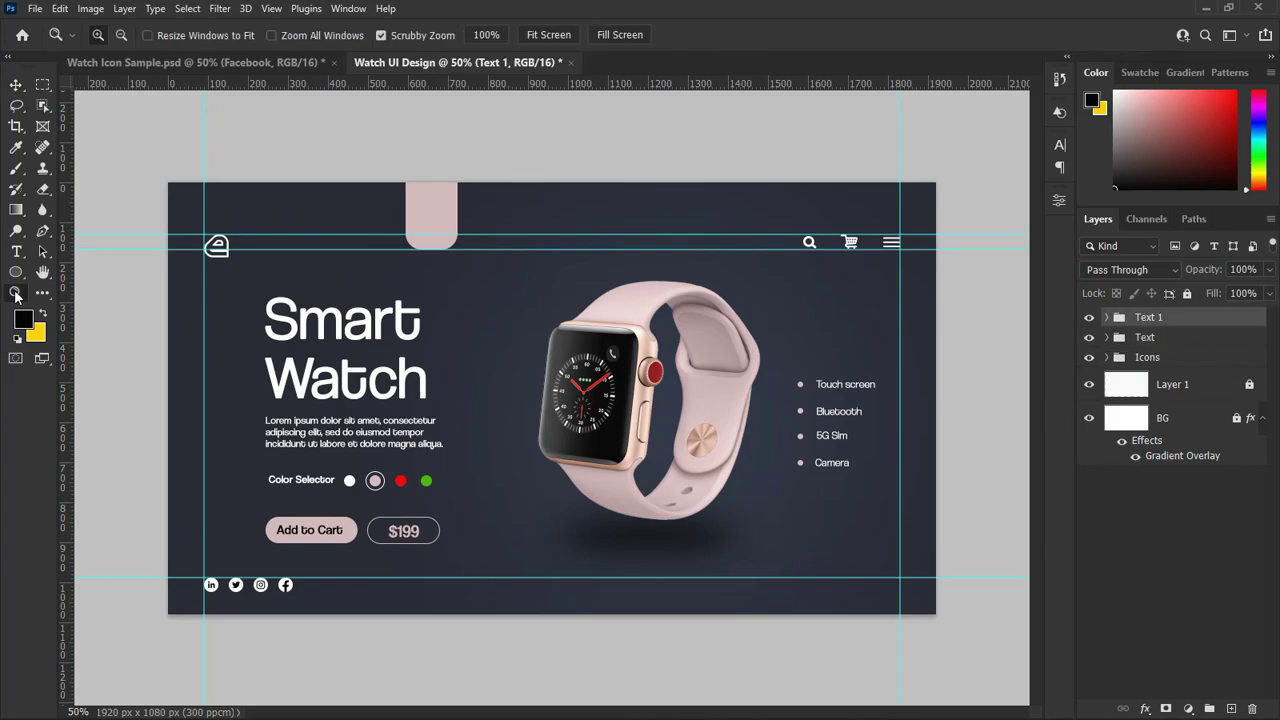
right_click(16, 276)
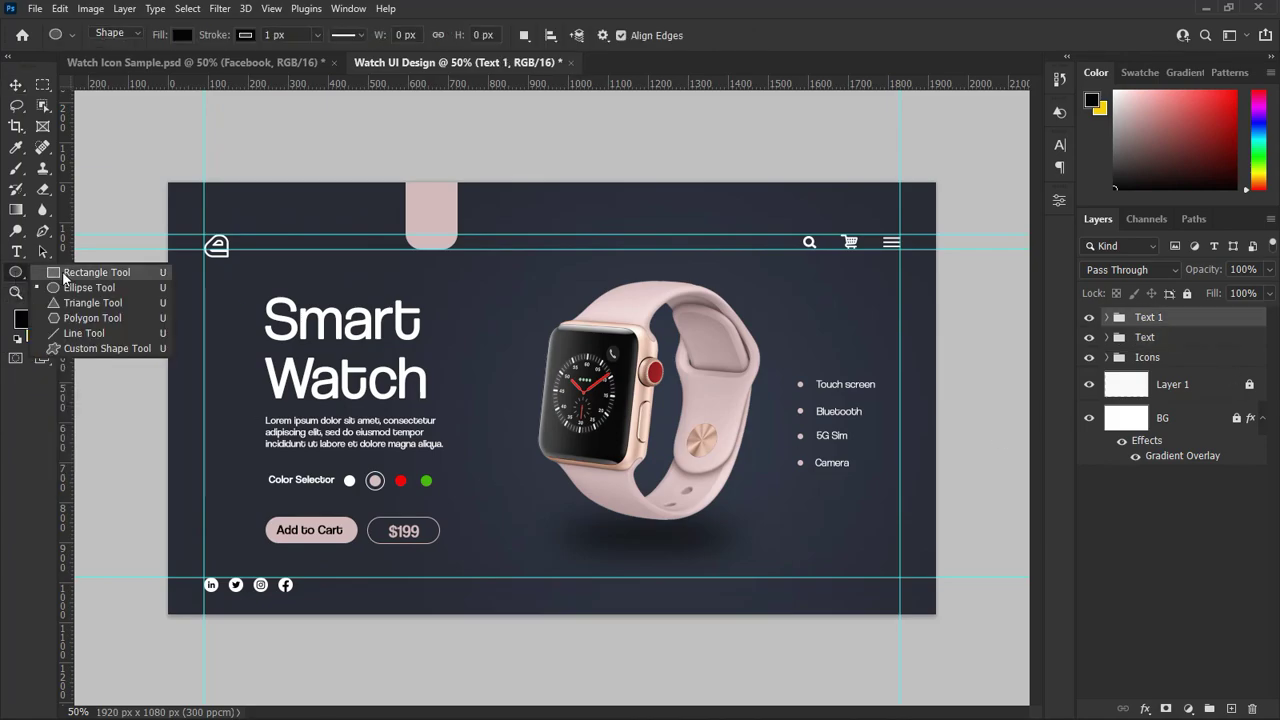
click(70, 289)
click(772, 525)
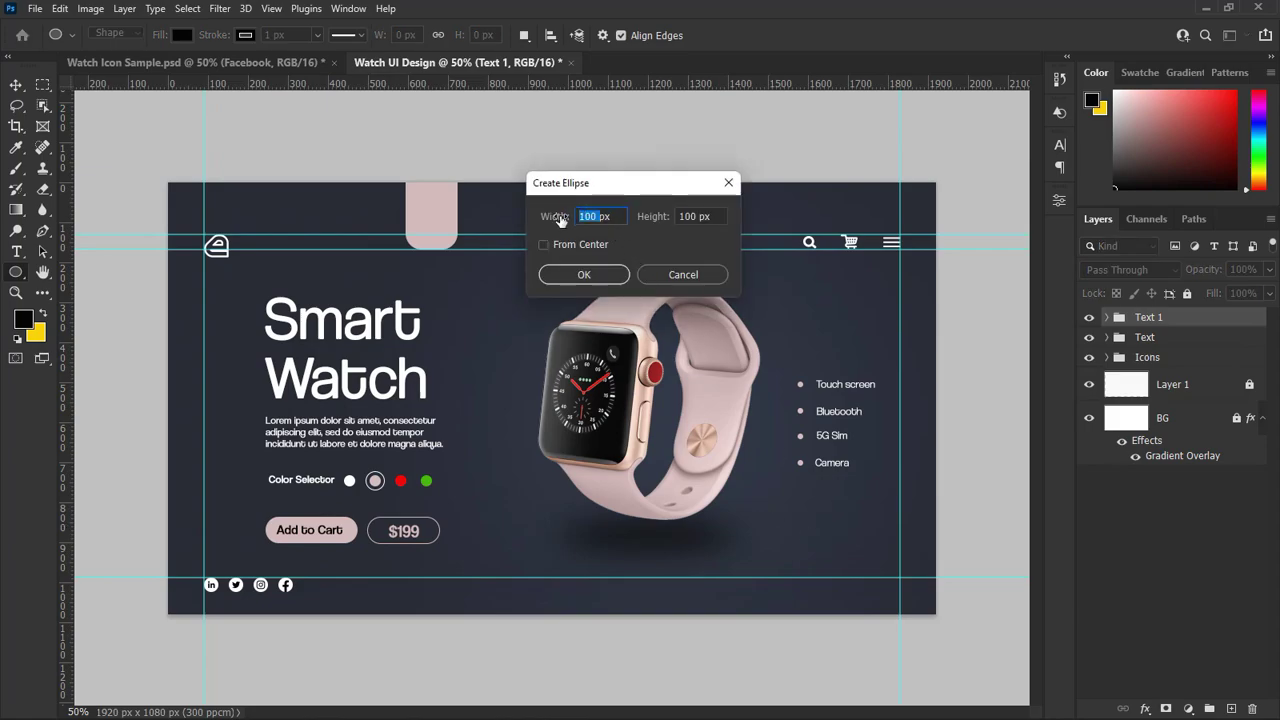
text(65)
click(676, 216)
text(65)
click(583, 275)
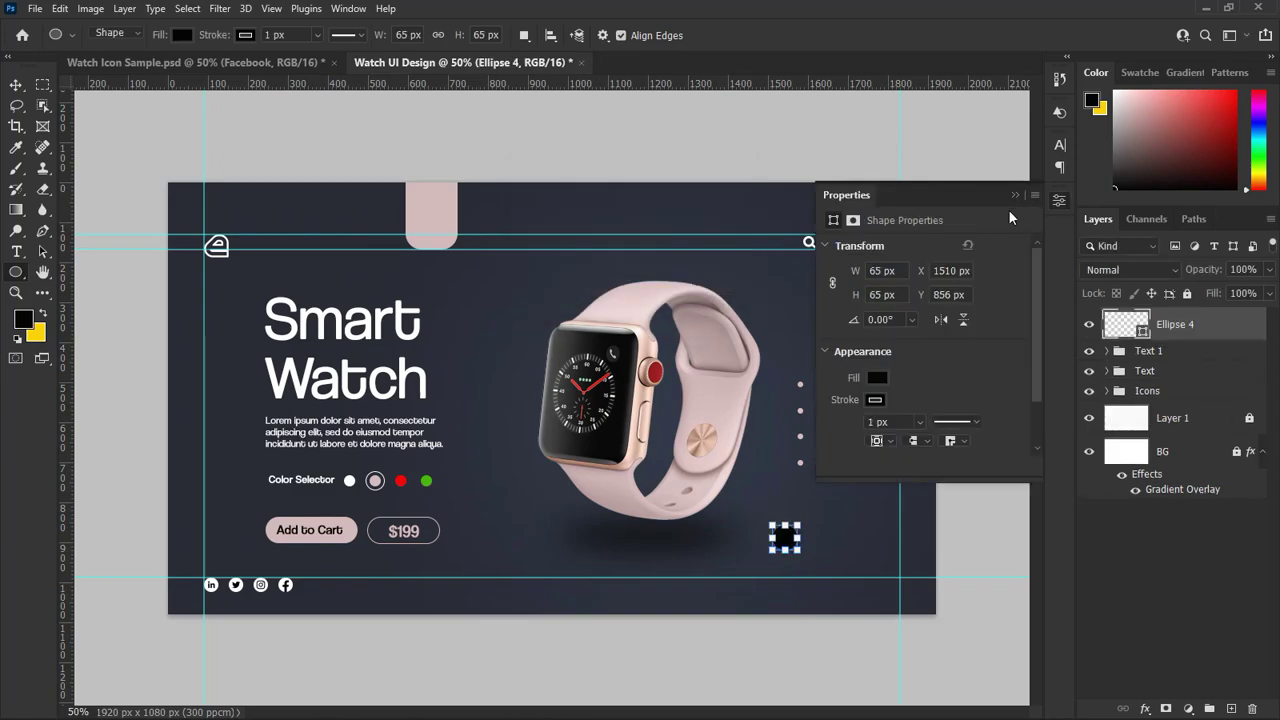
Duplicate the black circle and place the two circles side by side below the Camera label.
click(20, 85)
drag(792, 537, 887, 537)
drag(749, 538, 786, 533)
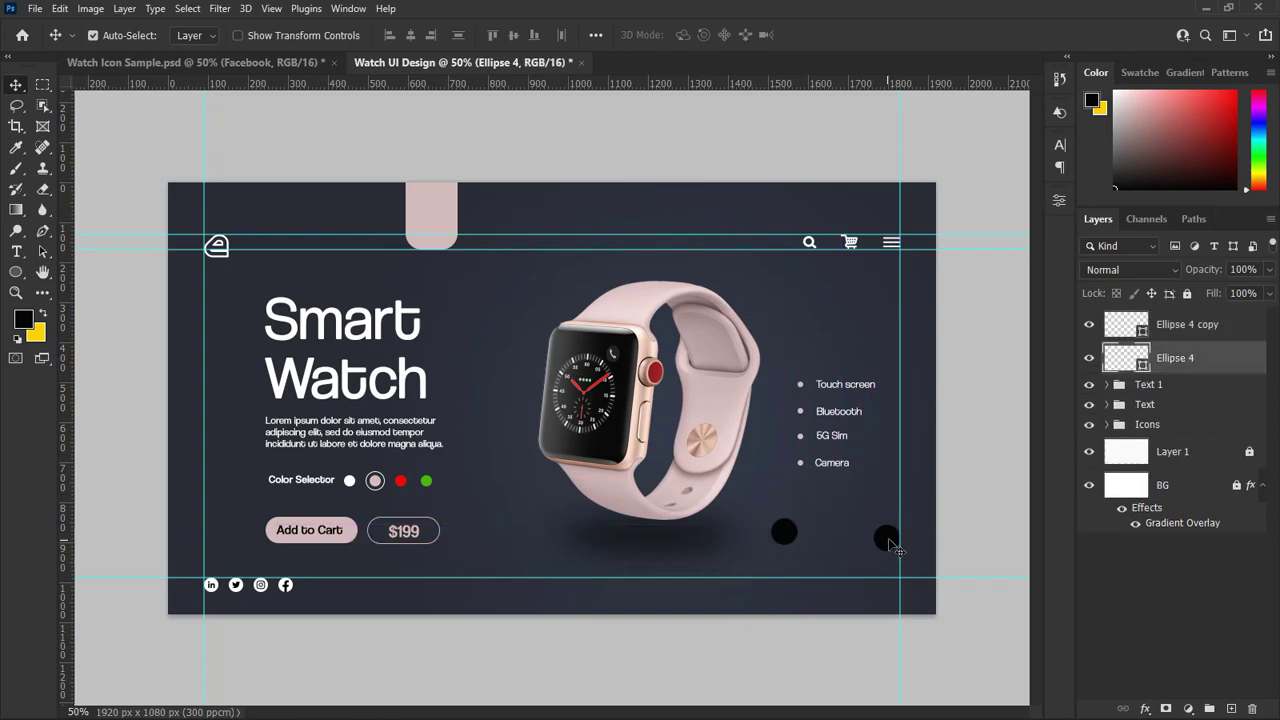
drag(888, 538, 834, 530)
drag(780, 533, 791, 533)
drag(831, 534, 833, 534)
Remove the fill of the first circle below the feature list and give it a white outline.
click(802, 533)
click(1059, 200)
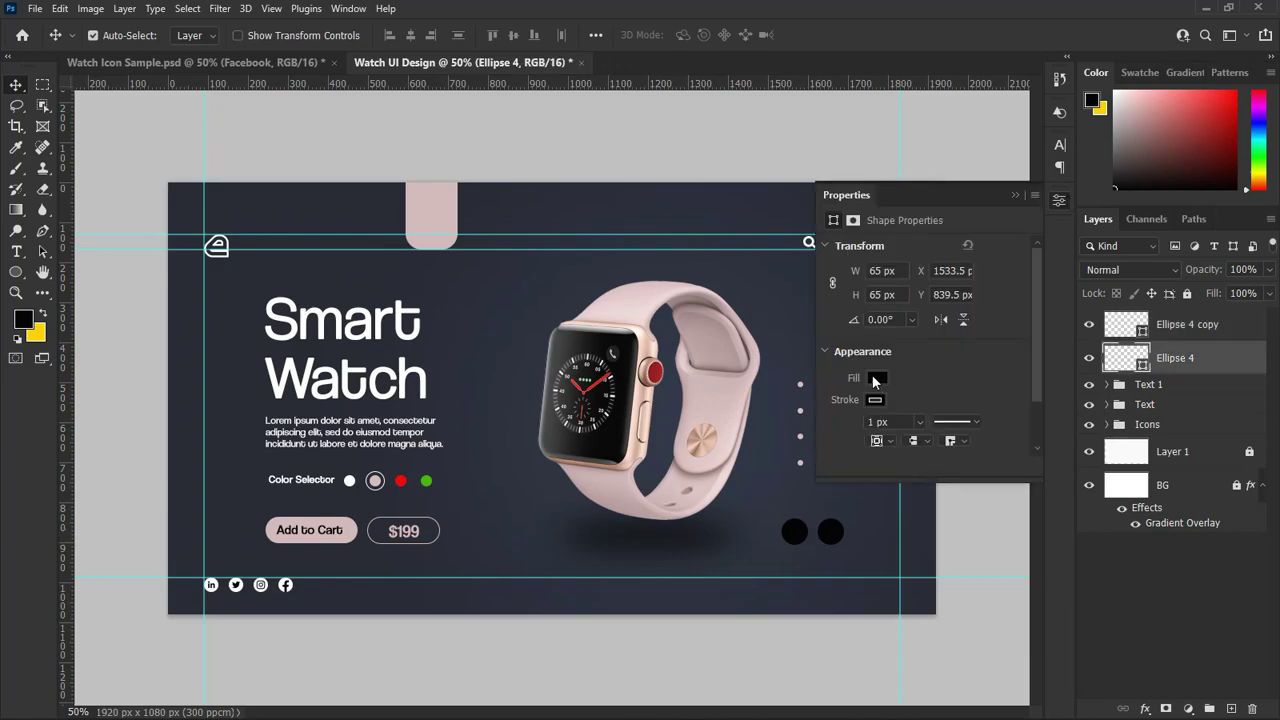
click(877, 378)
click(842, 409)
click(875, 400)
click(892, 486)
click(875, 400)
click(878, 420)
Remove the fill of the second circle and give it a 2 px white outline.
click(833, 533)
click(877, 378)
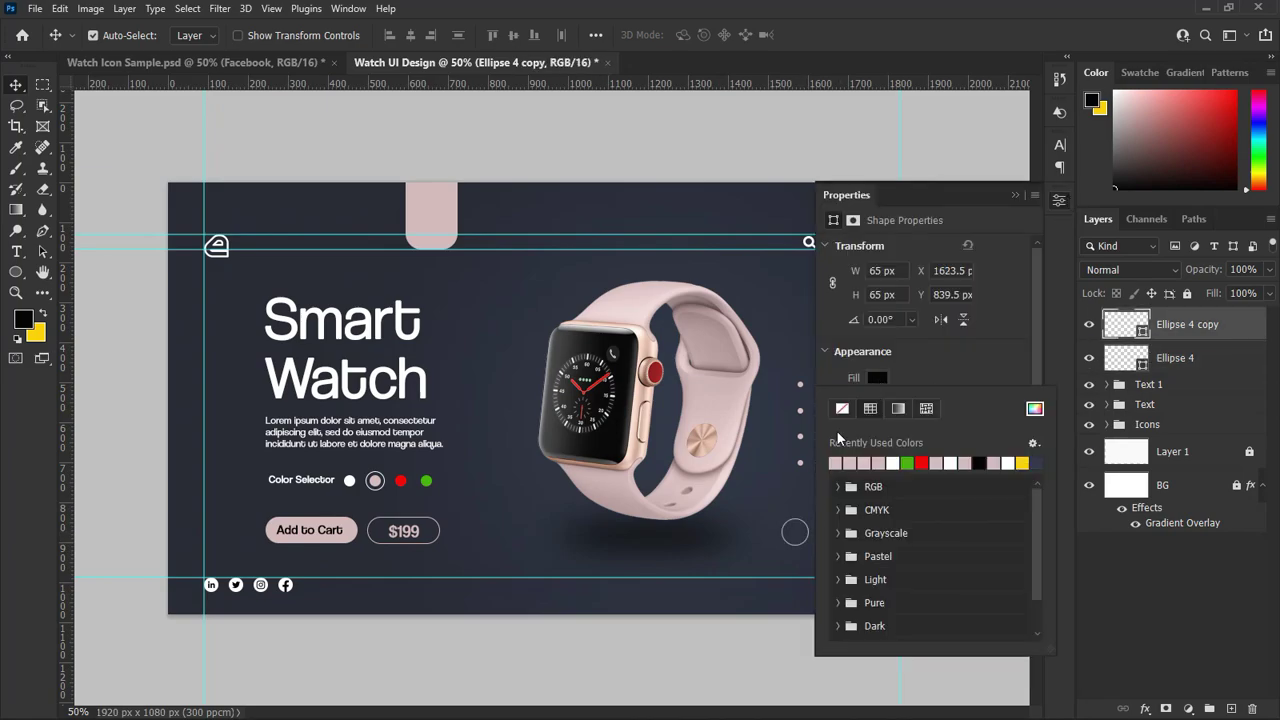
click(842, 409)
click(877, 378)
click(875, 400)
click(871, 431)
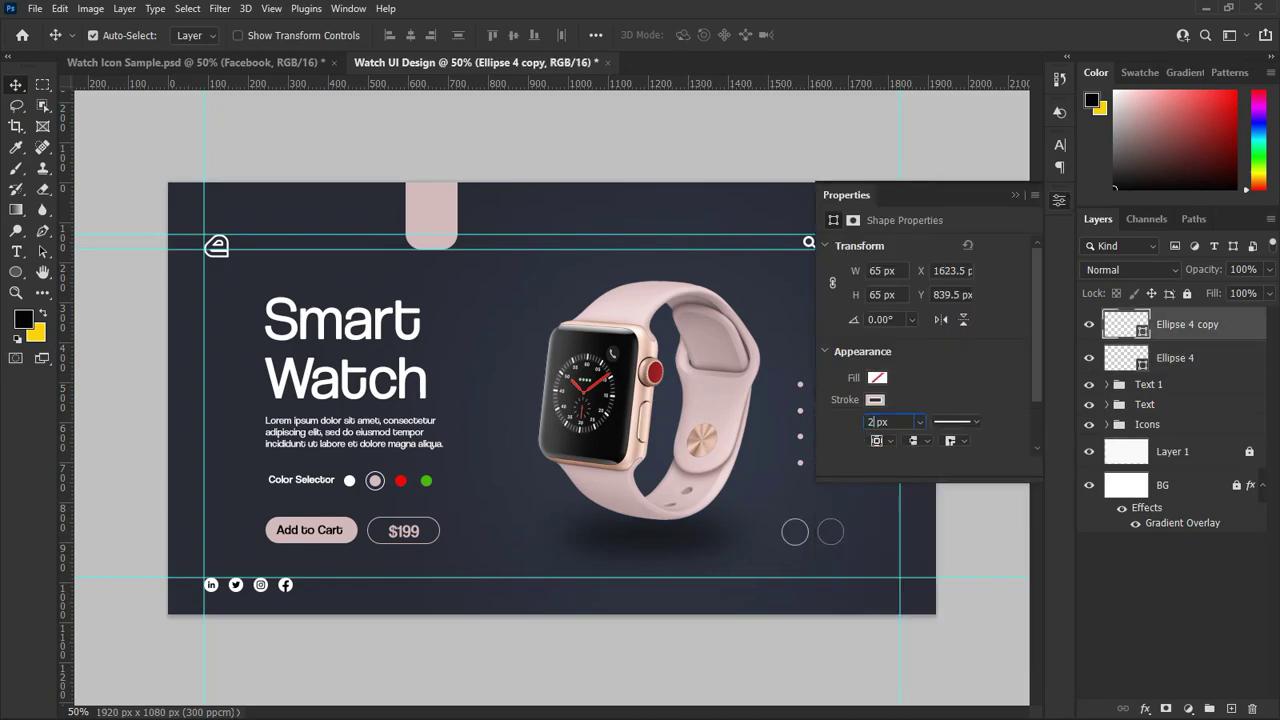
click(1207, 359)
click(1015, 195)
Duplicate the Camera label beside the two circles and change the copy's text to "More".
click(834, 464)
drag(834, 465, 880, 535)
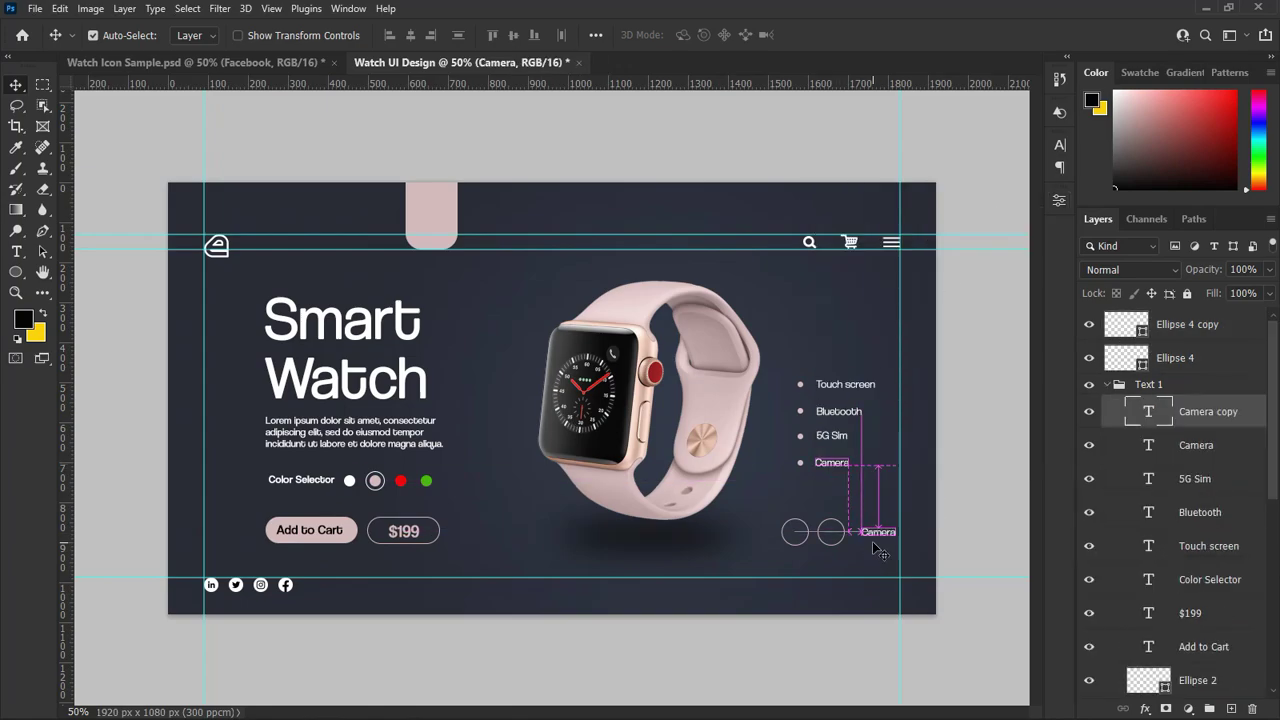
double_click(880, 534)
text(More)
key(ctrl+Return)
key(v)
Set the More label to a bolder style of the Coolvetica font.
click(1060, 145)
click(1033, 170)
click(1001, 278)
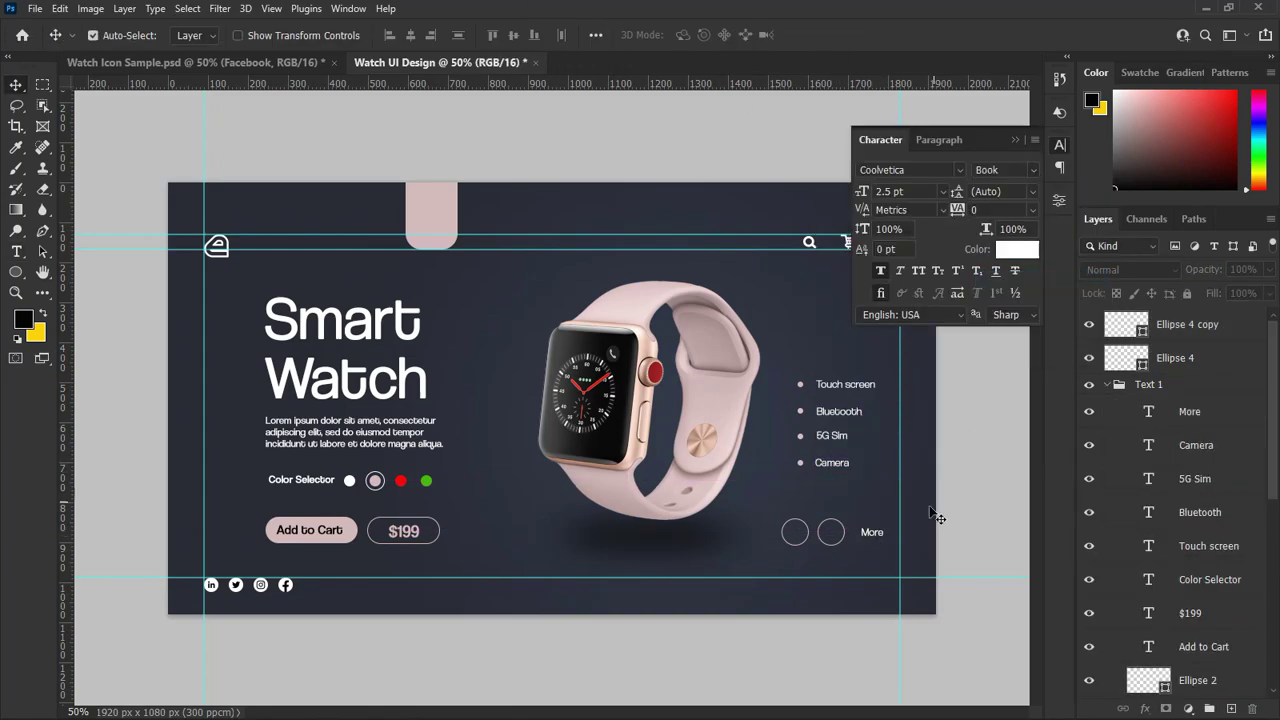
click(874, 532)
click(1033, 170)
click(998, 308)
click(1036, 208)
click(992, 377)
click(940, 494)
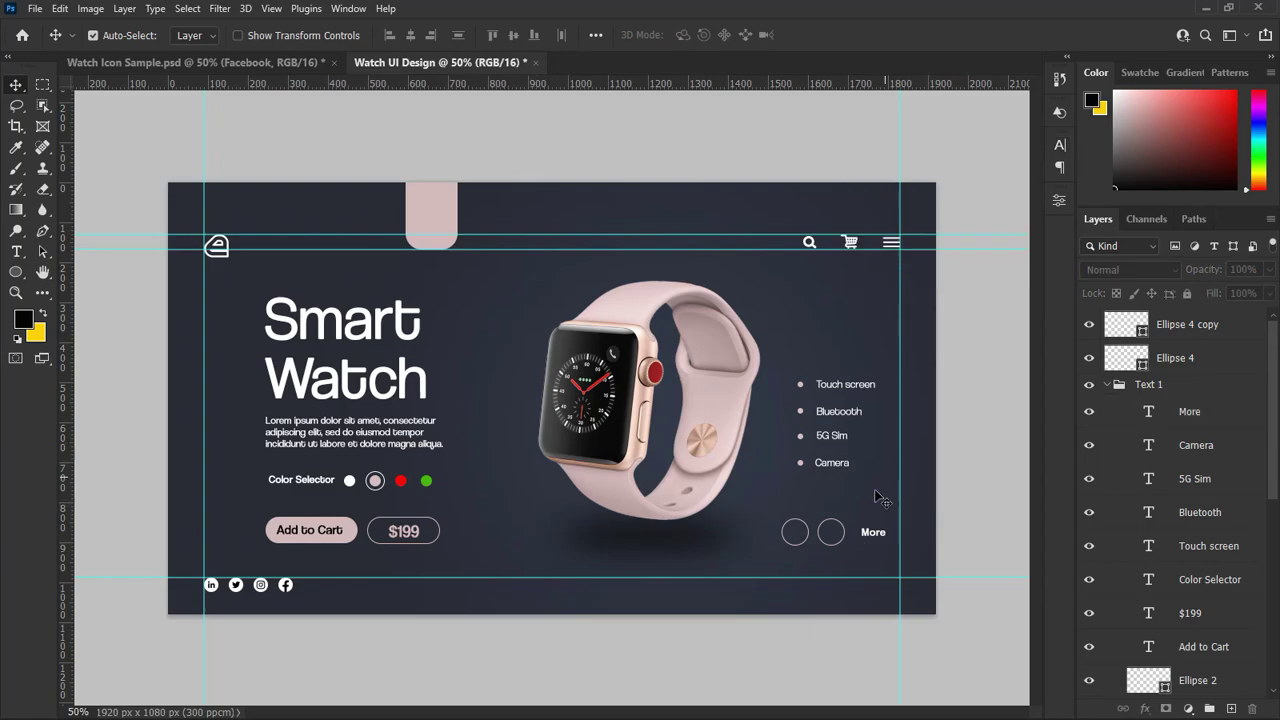
Move the More label out to the vertical guide and shift both outlined circles slightly toward it.
drag(866, 534, 881, 537)
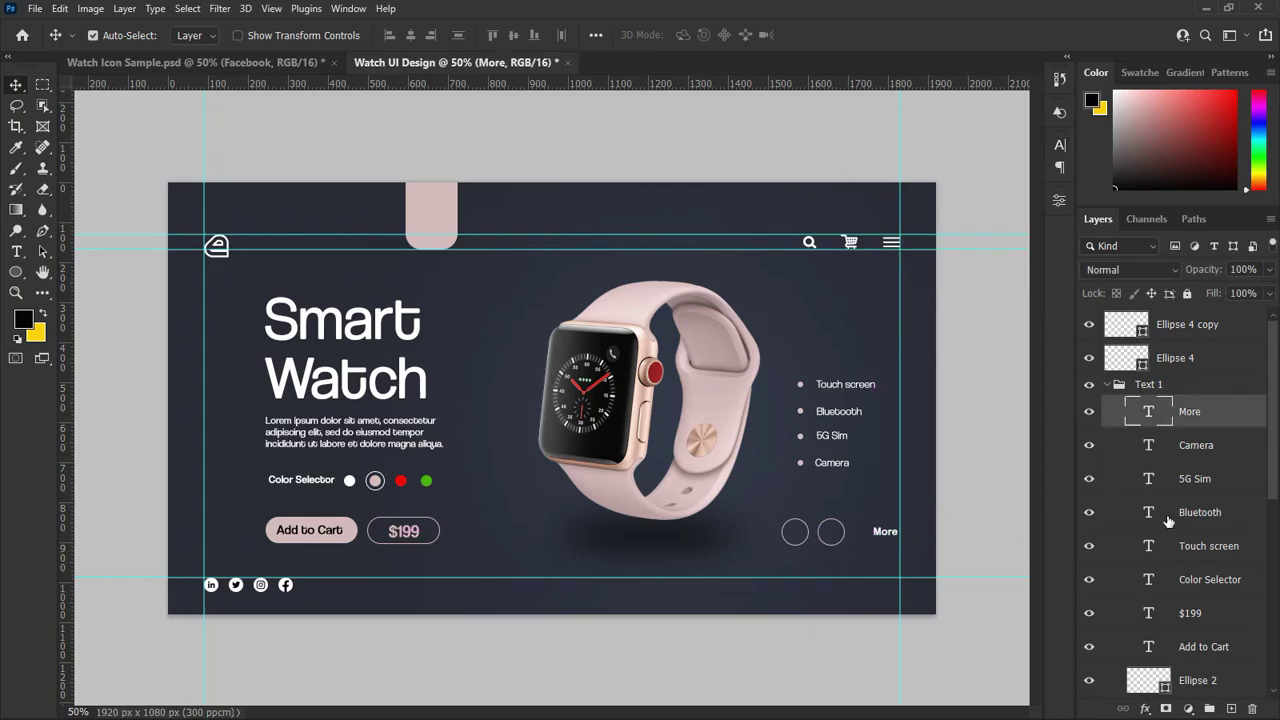
click(1220, 369)
shift+click(1228, 324)
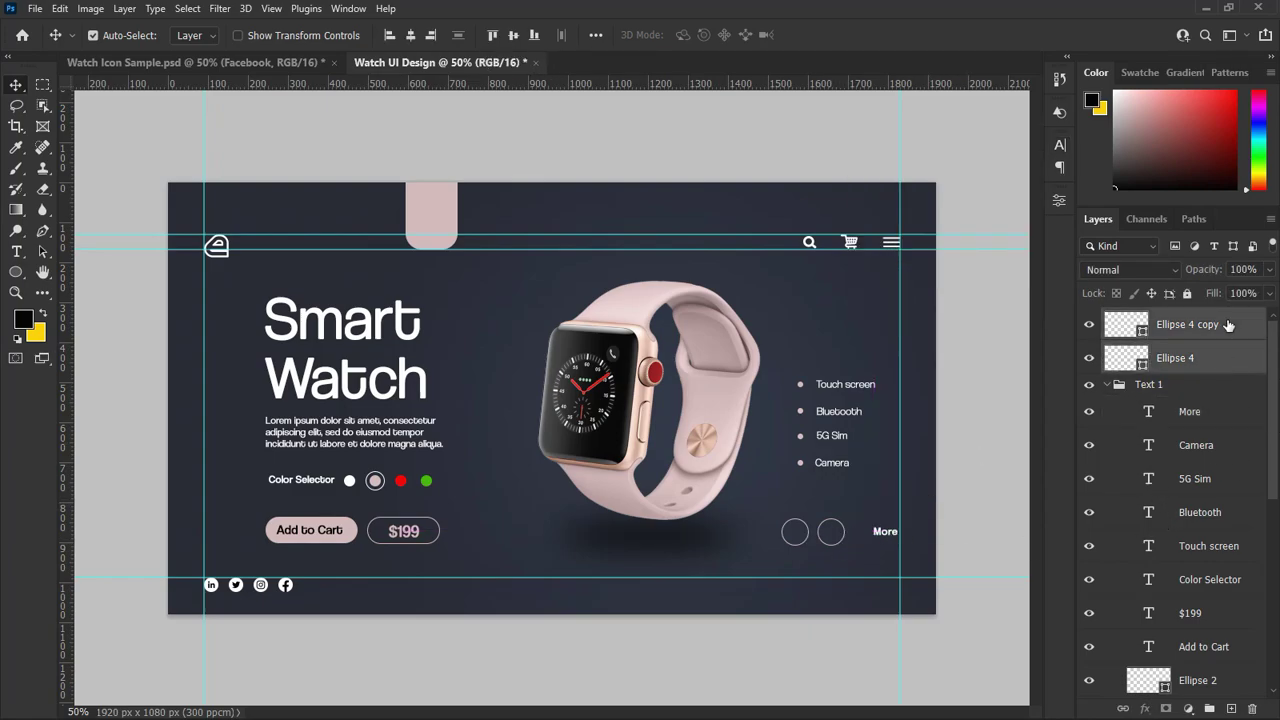
key(ctrl+t)
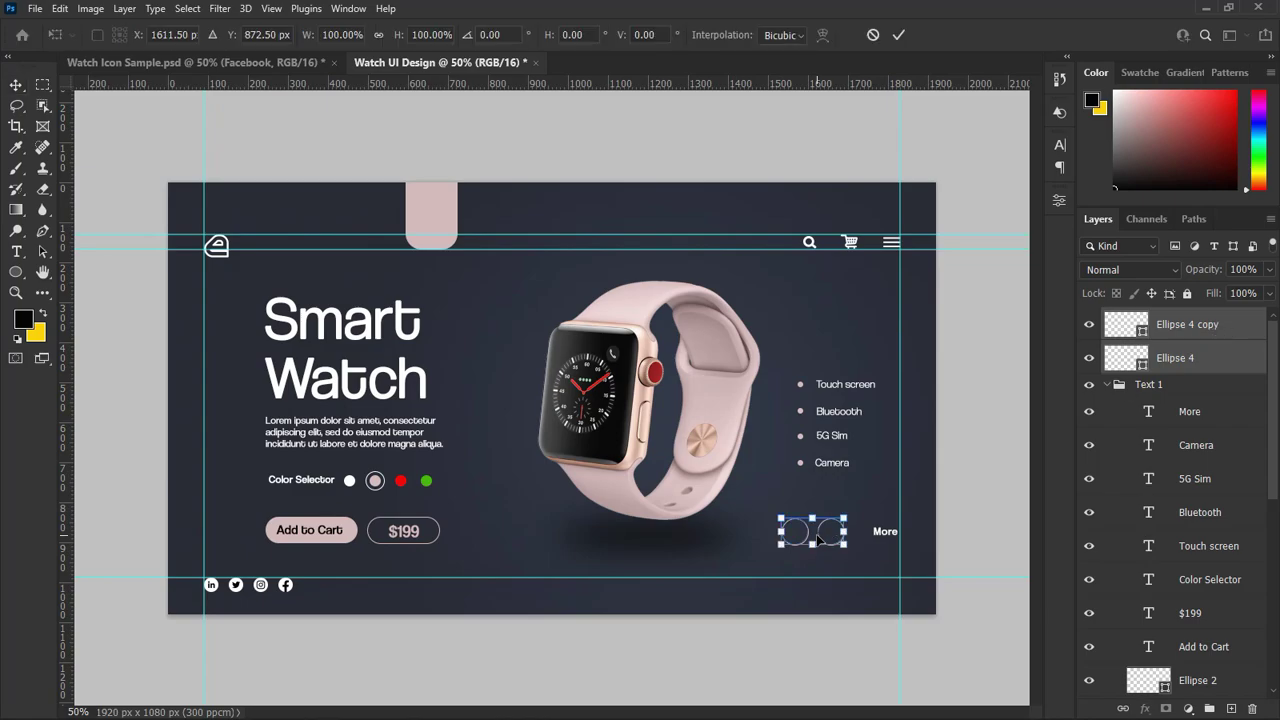
mouse_move(818, 540)
mouse_down()
mouse_move(840, 537)
mouse_move(829, 536)
mouse_up()
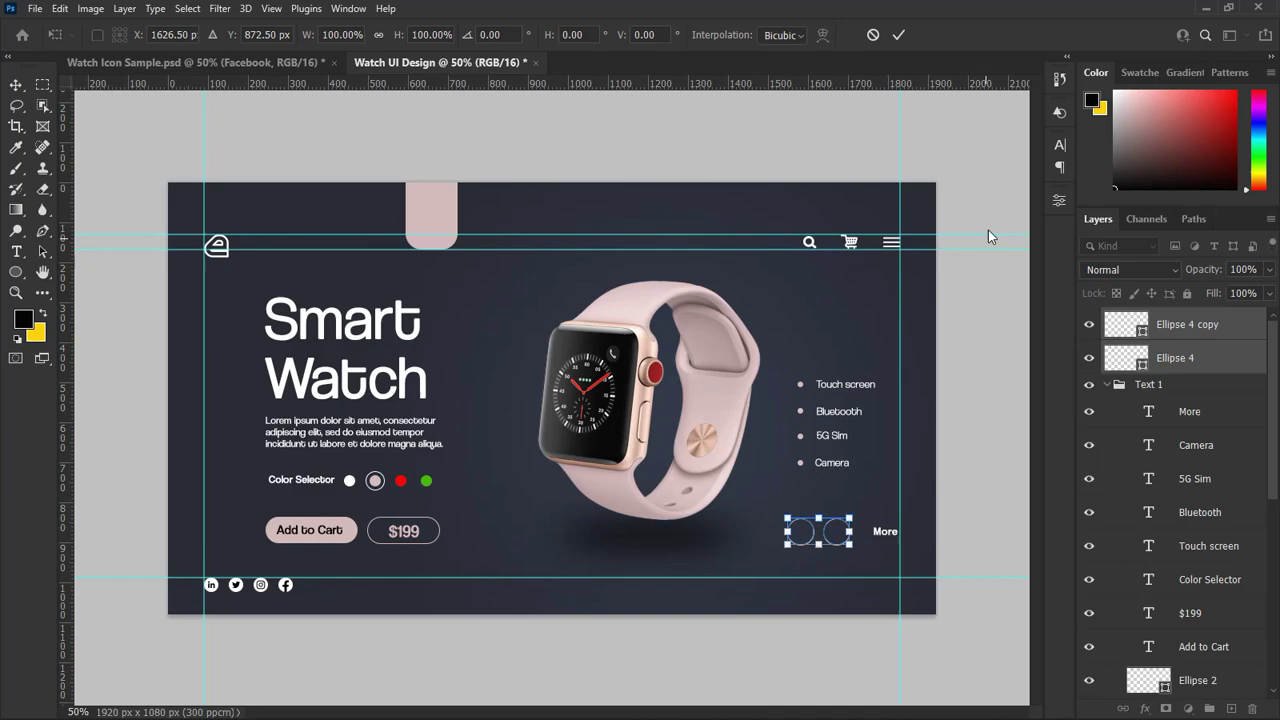
click(899, 35)
Bring the Arrow icon from Watch Icon Sample.psd into the watch design and scale it down into the first circle.
click(195, 62)
drag(714, 457, 579, 531)
key(ctrl+t)
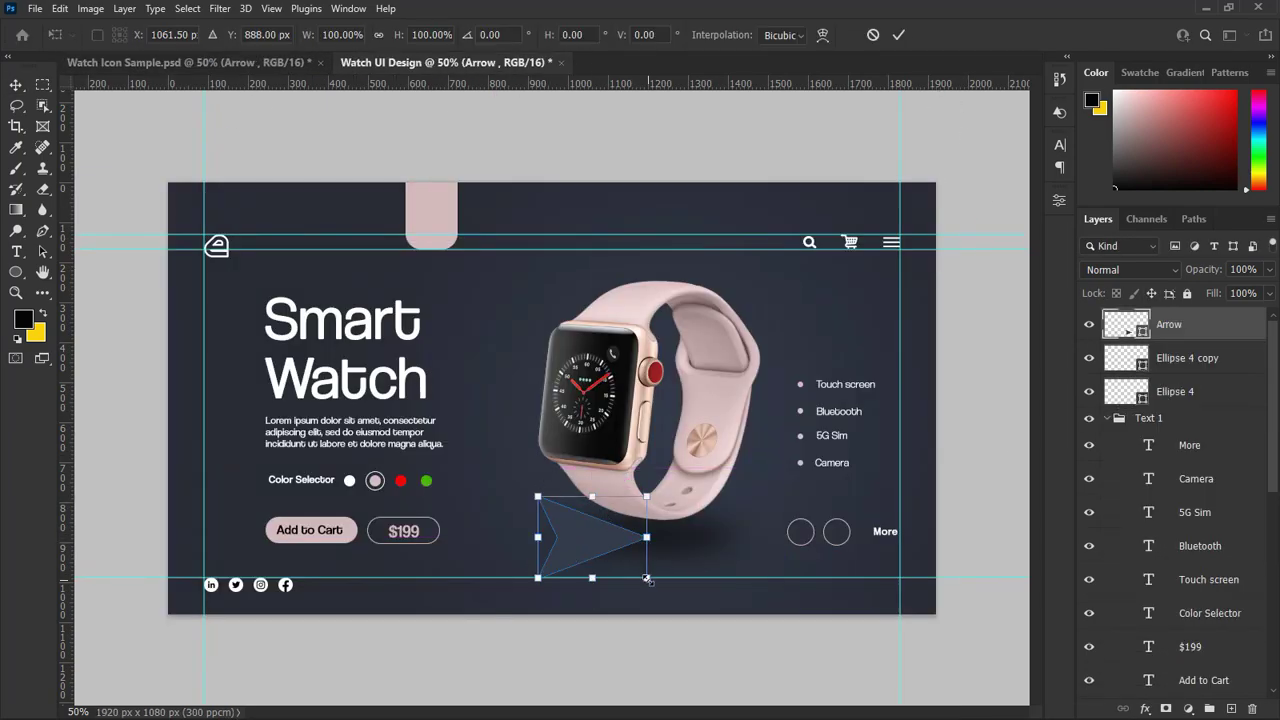
drag(650, 580, 815, 557)
key(Return)
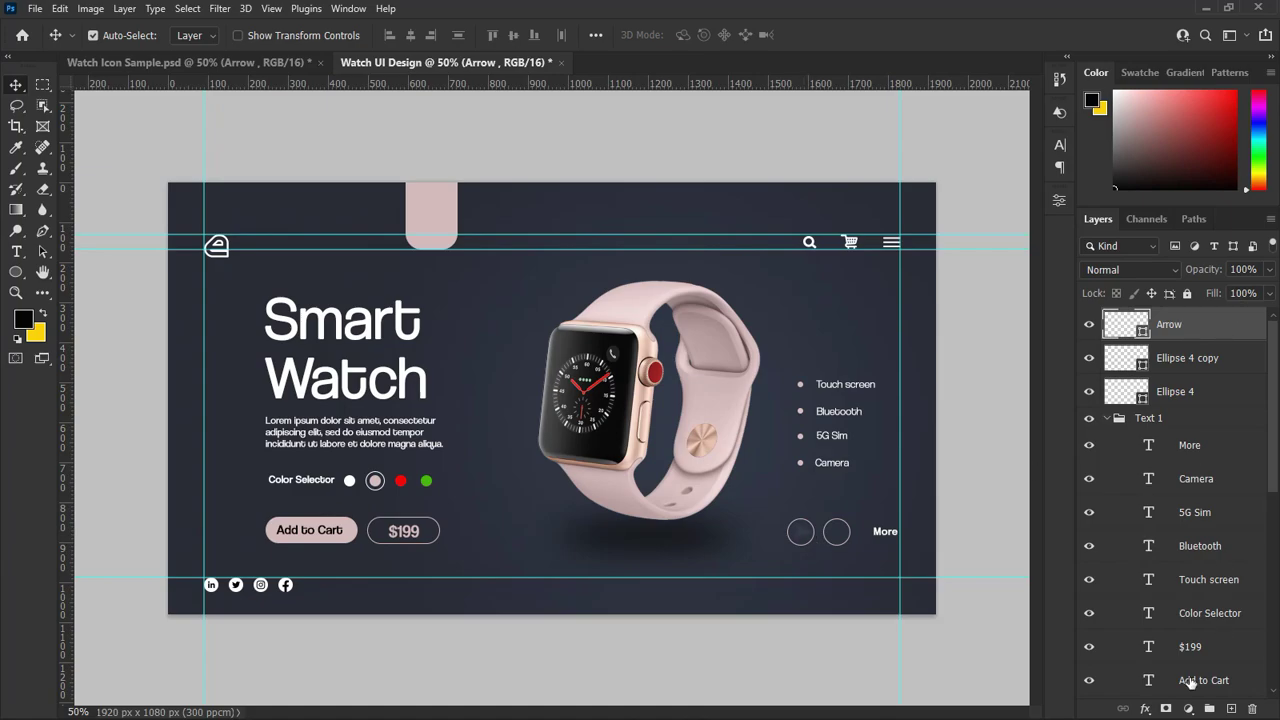
Apply a white Color Overlay to the arrow, then shrink it to sit centered in the first circle.
click(1145, 709)
click(1137, 658)
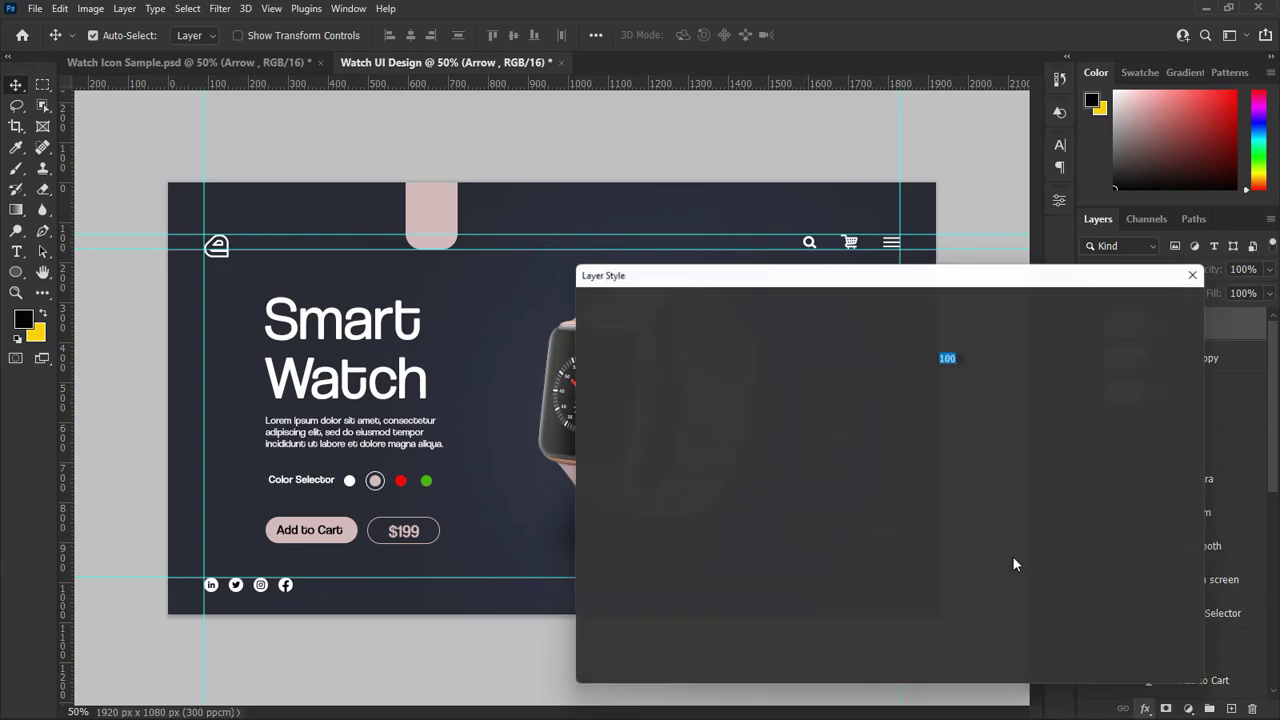
key(Return)
key(ctrl+t)
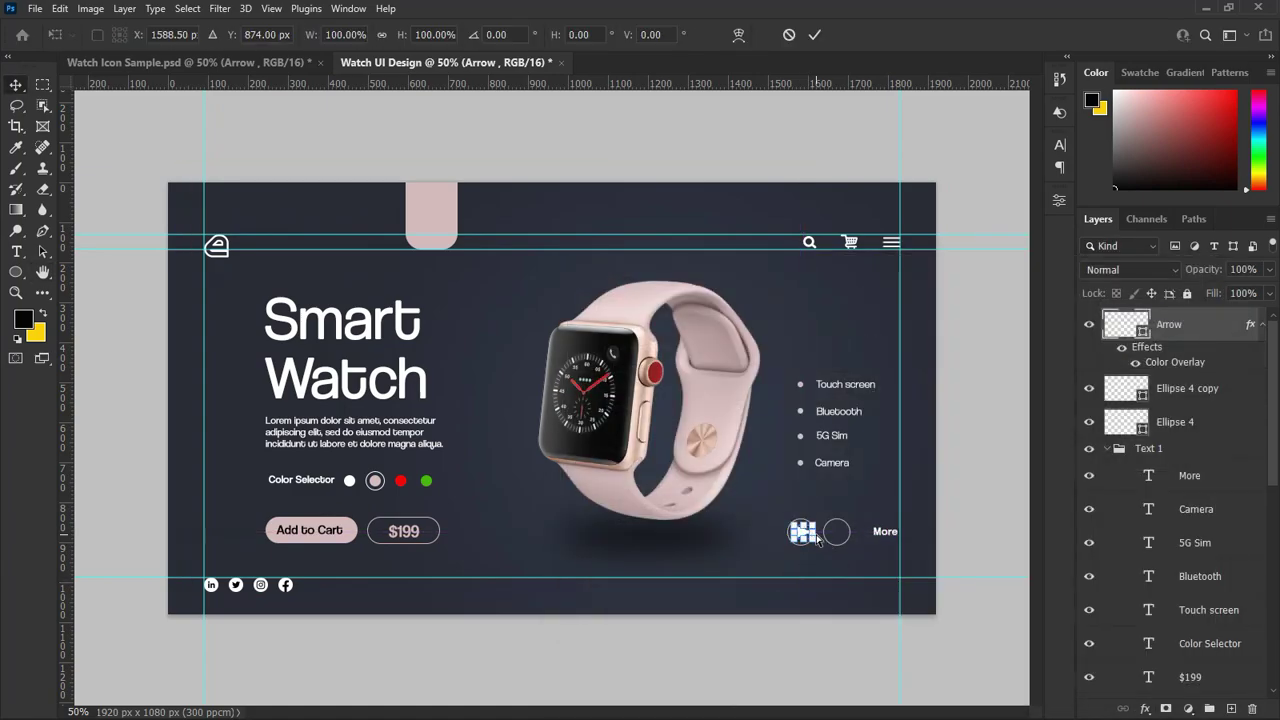
drag(815, 533, 803, 533)
key(Return)
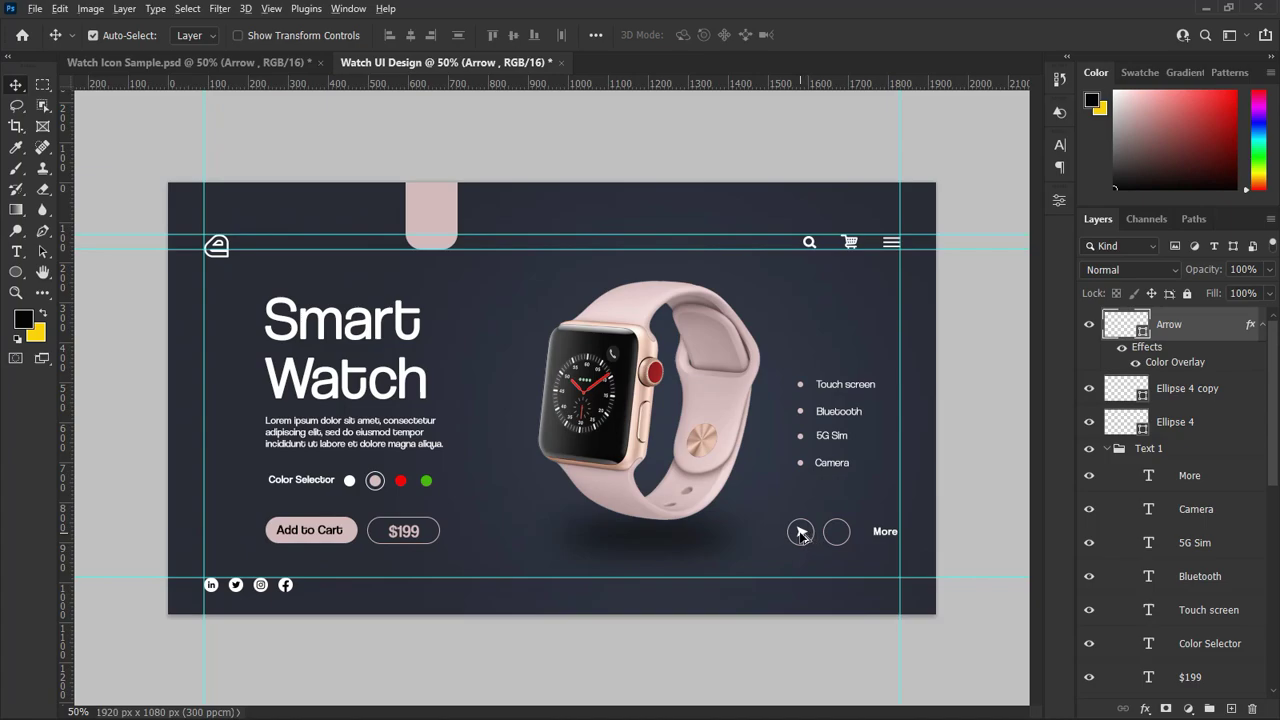
Duplicate the arrow into the second circle and flip the first circle's arrow horizontally.
drag(801, 535, 837, 533)
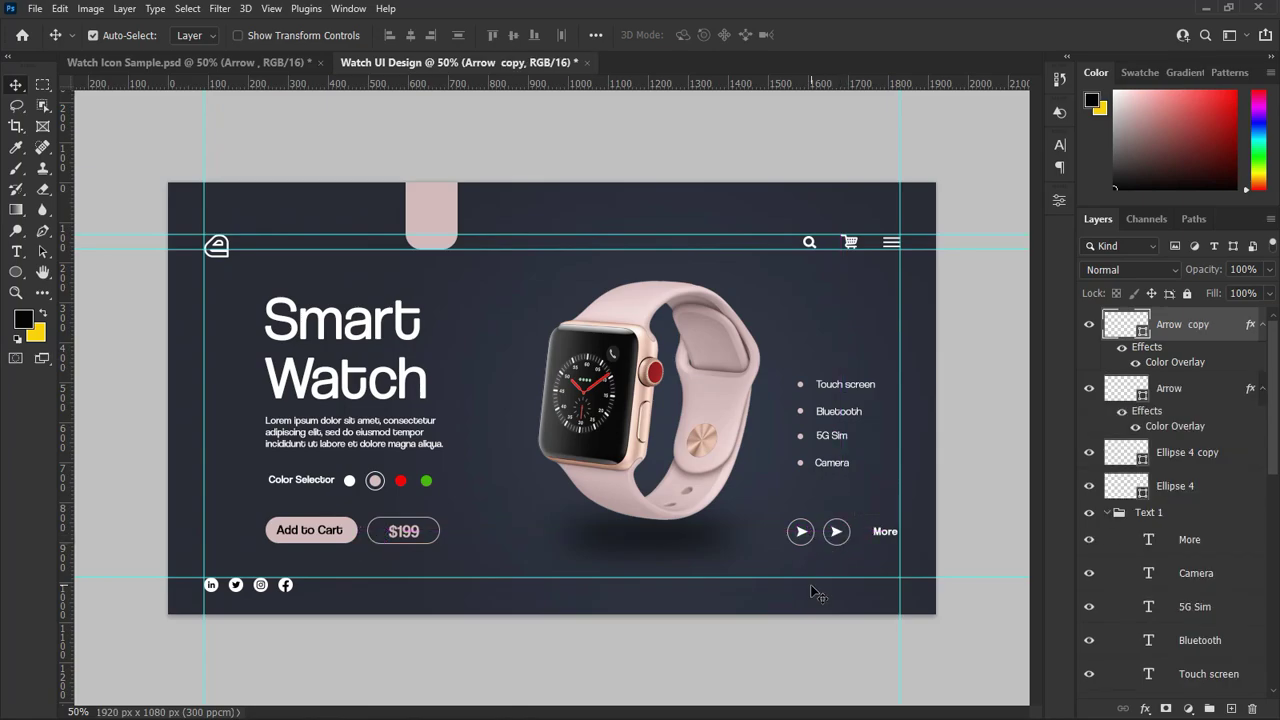
click(801, 535)
key(ctrl+t)
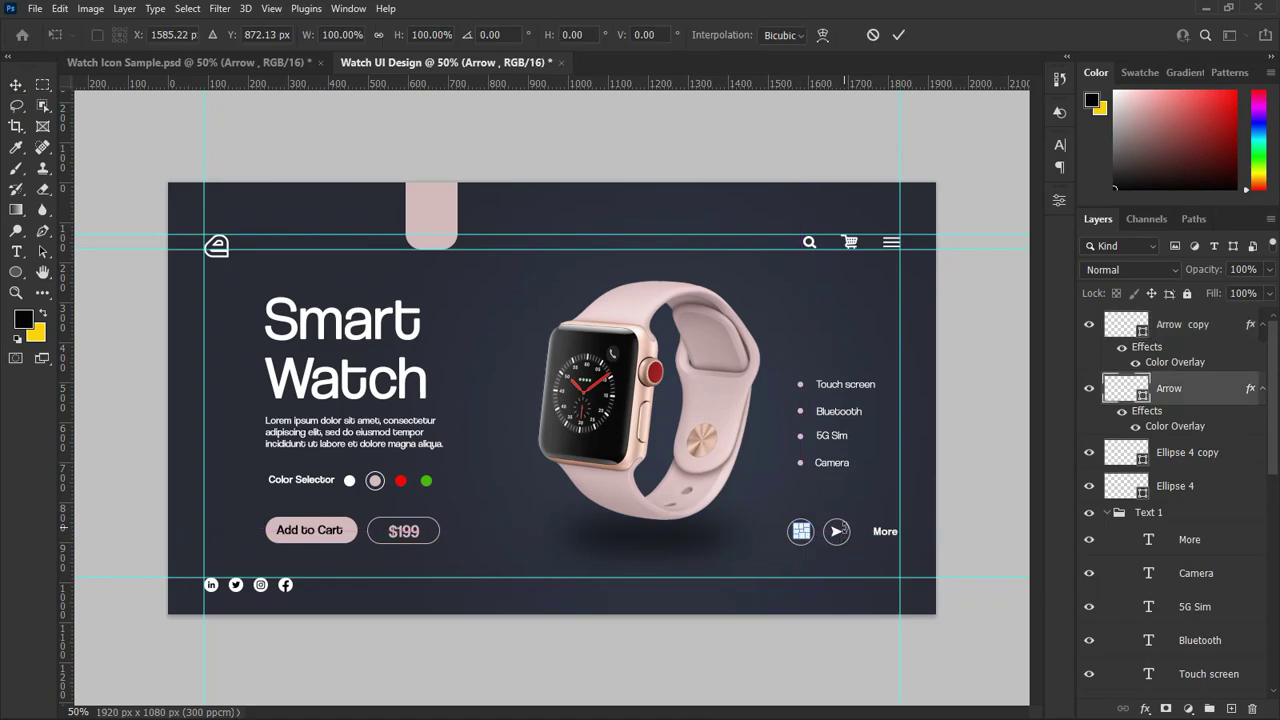
right_click(801, 532)
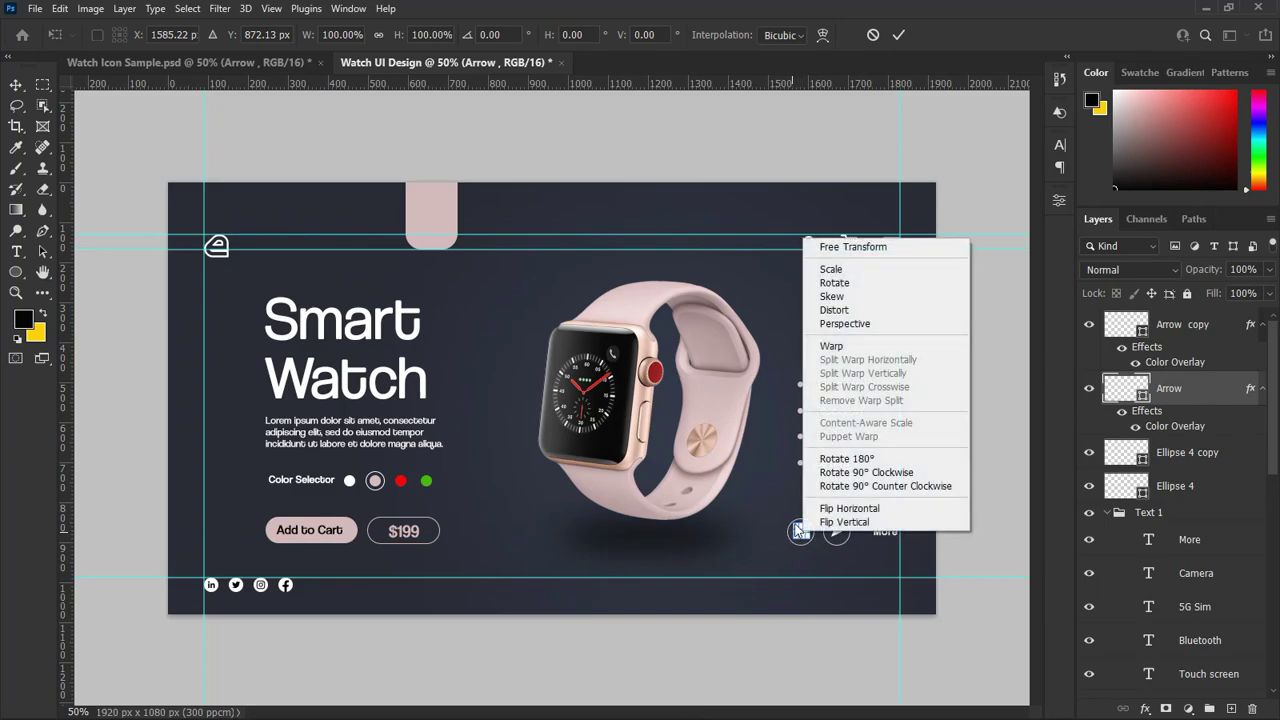
click(840, 514)
click(900, 35)
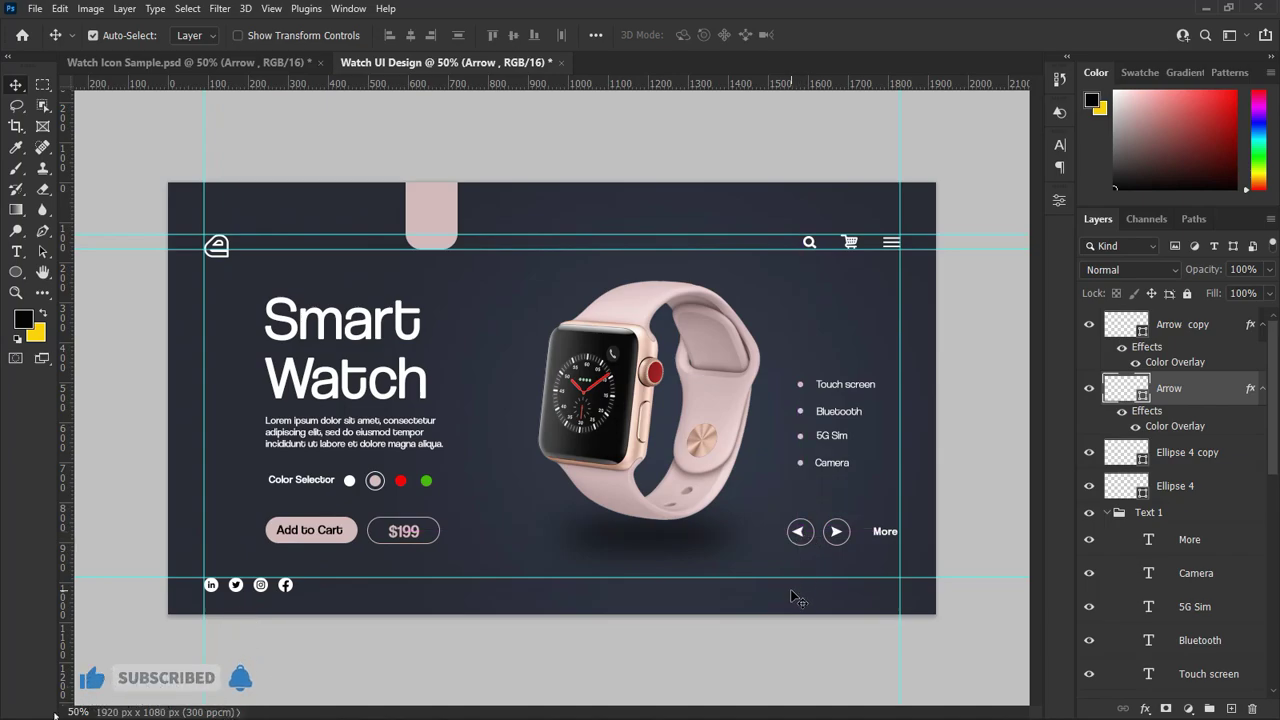
Shift both arrow buttons closer to the More label and group their four layers as "Arrow".
click(838, 534)
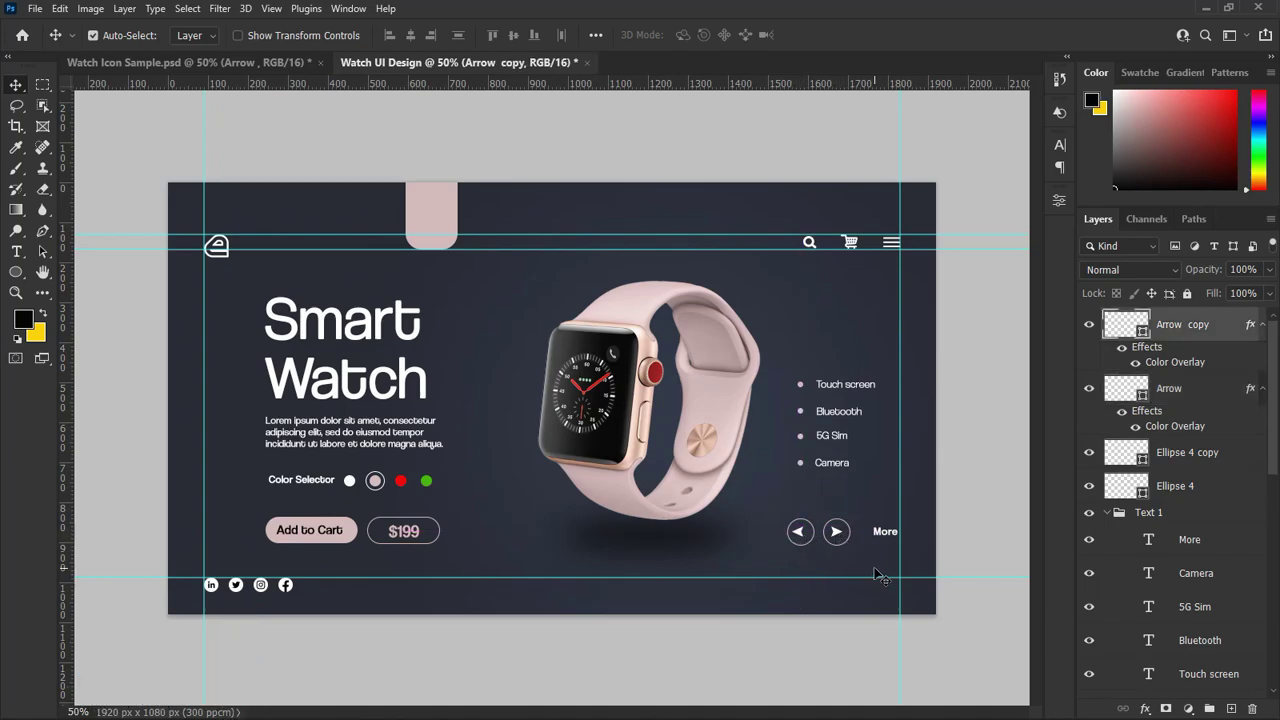
click(800, 534)
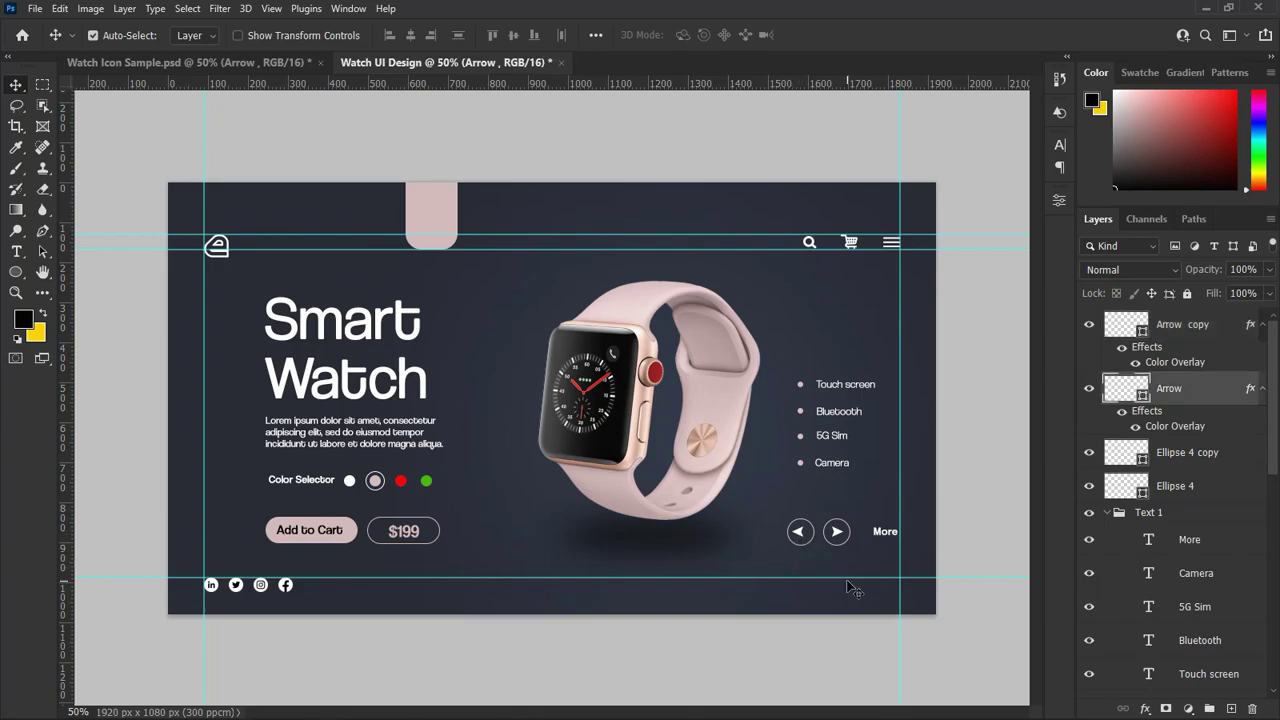
click(1220, 429)
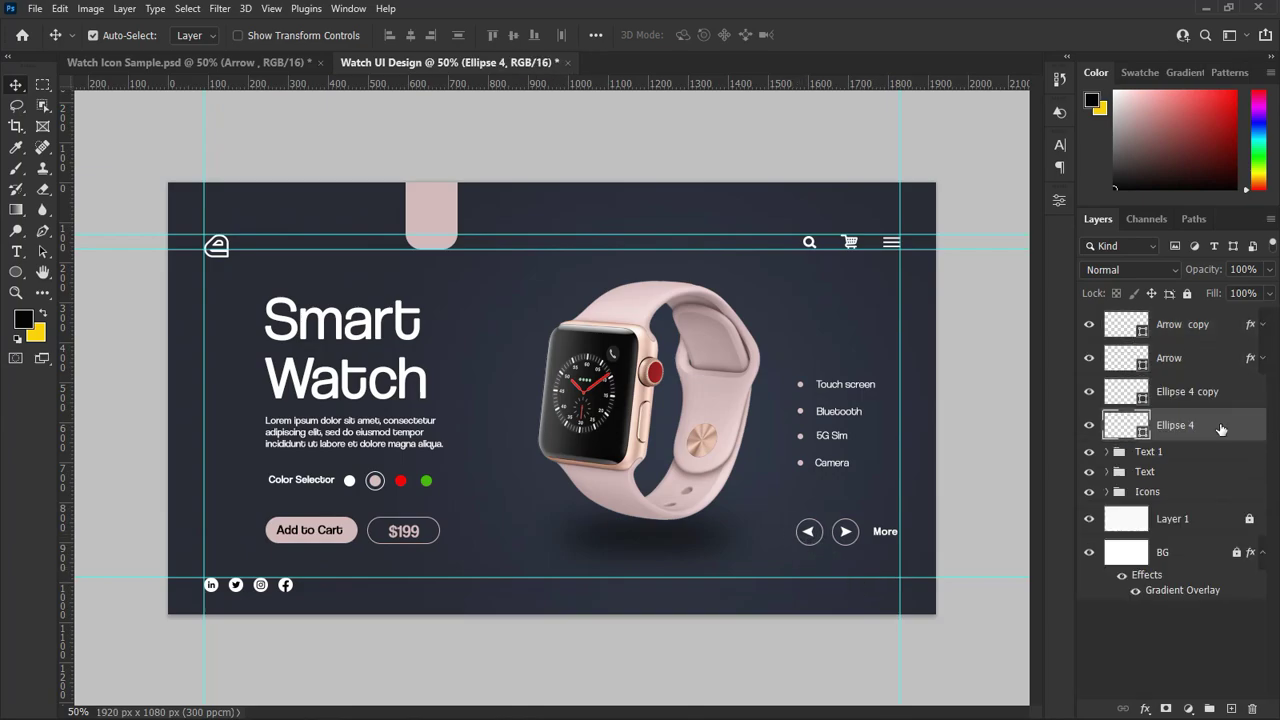
shift+click(1185, 330)
key(ctrl+g)
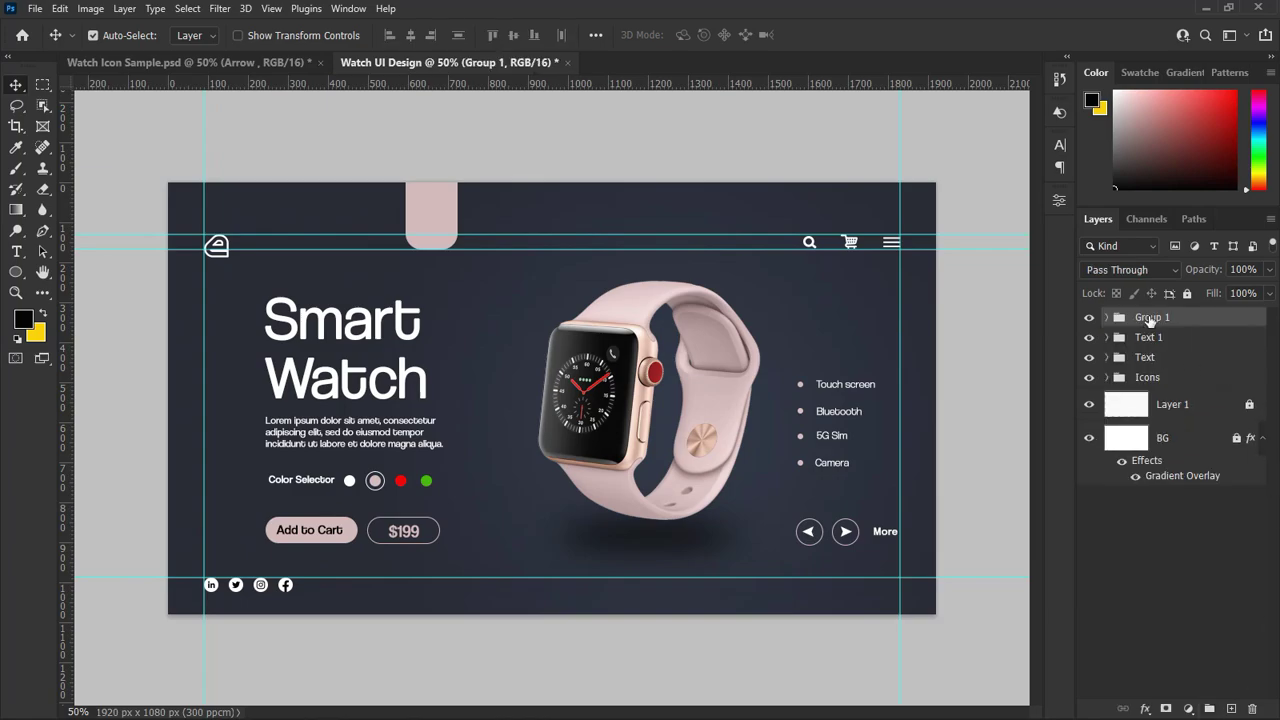
double_click(1194, 322)
key(Return)
Add a horizontal text label reading "Watches" and place it over the lower end of the pink tab in the header.
click(16, 251)
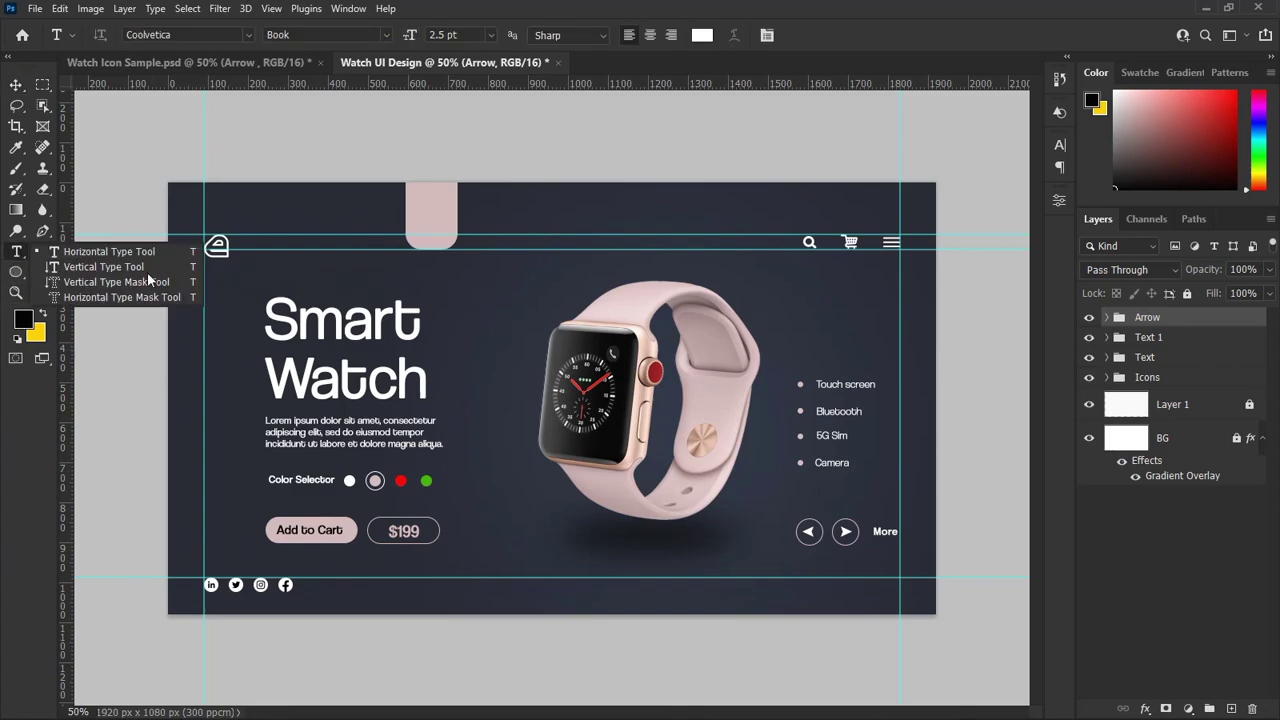
click(100, 252)
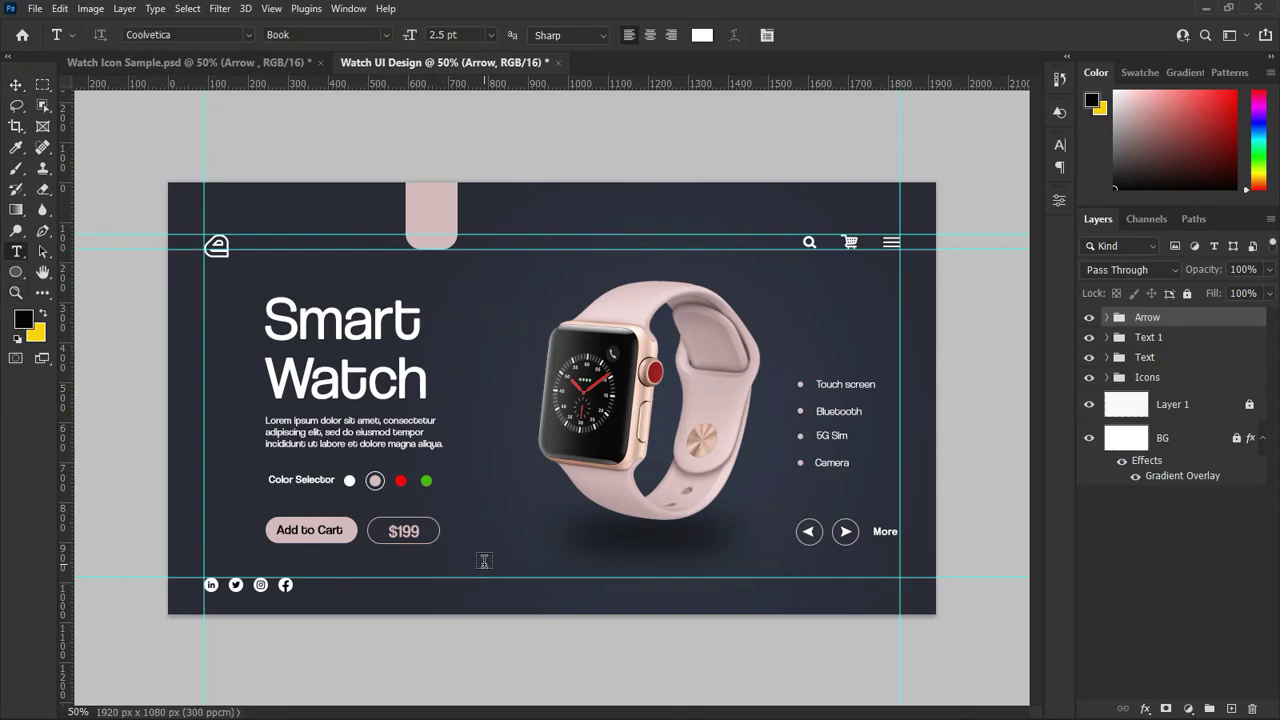
click(562, 561)
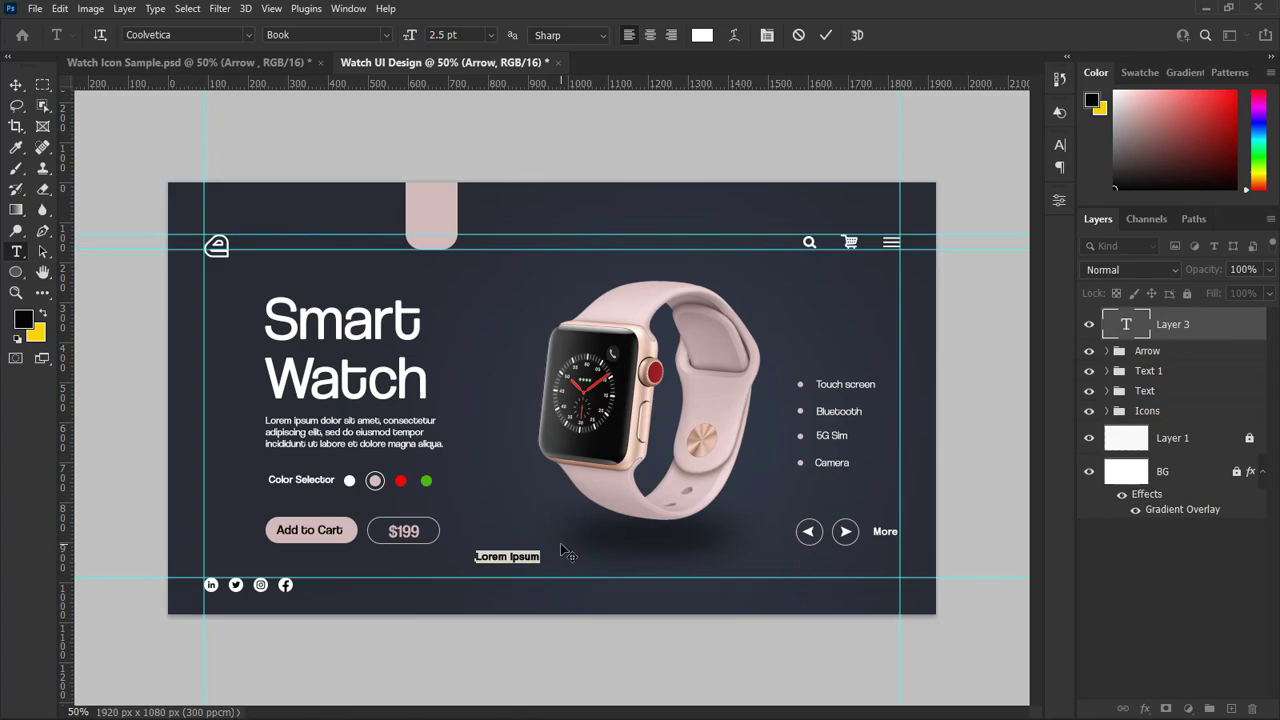
text(Watches)
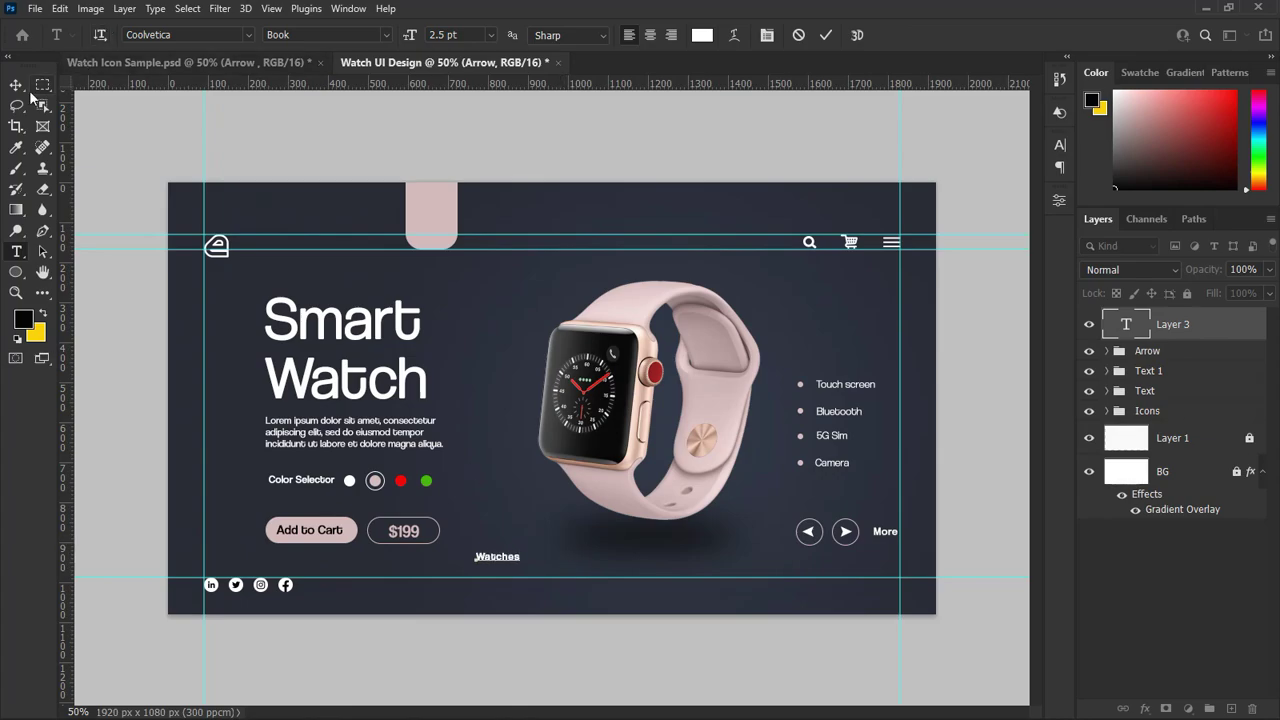
click(17, 85)
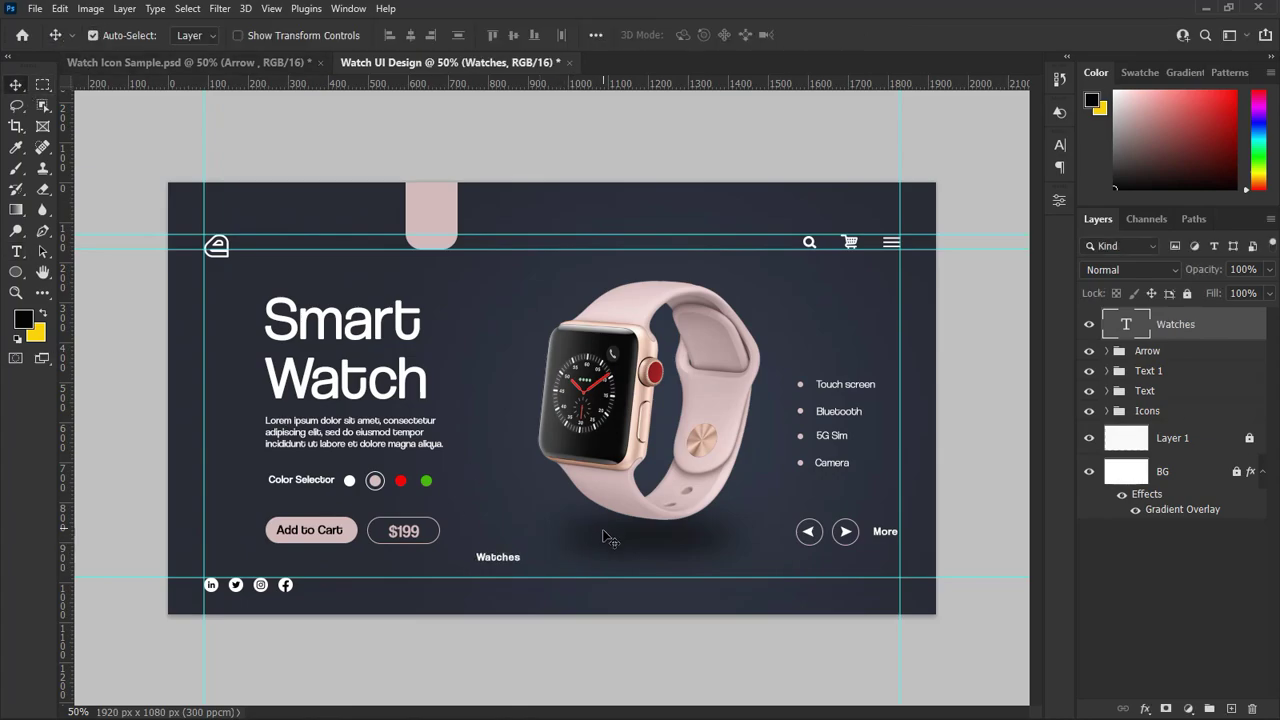
drag(497, 560, 429, 244)
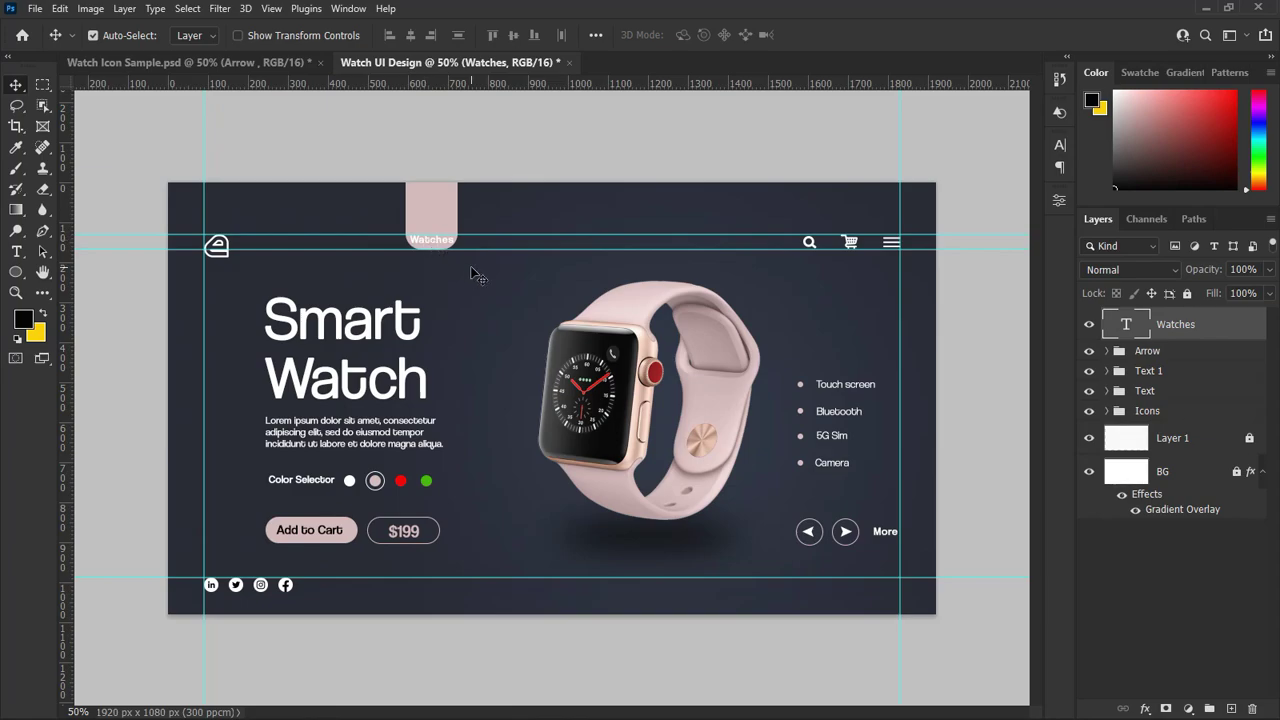
Duplicate the Watches label below the header and change the copy's text to "Smart Phone".
alt+drag(432, 245, 468, 323)
key(t)
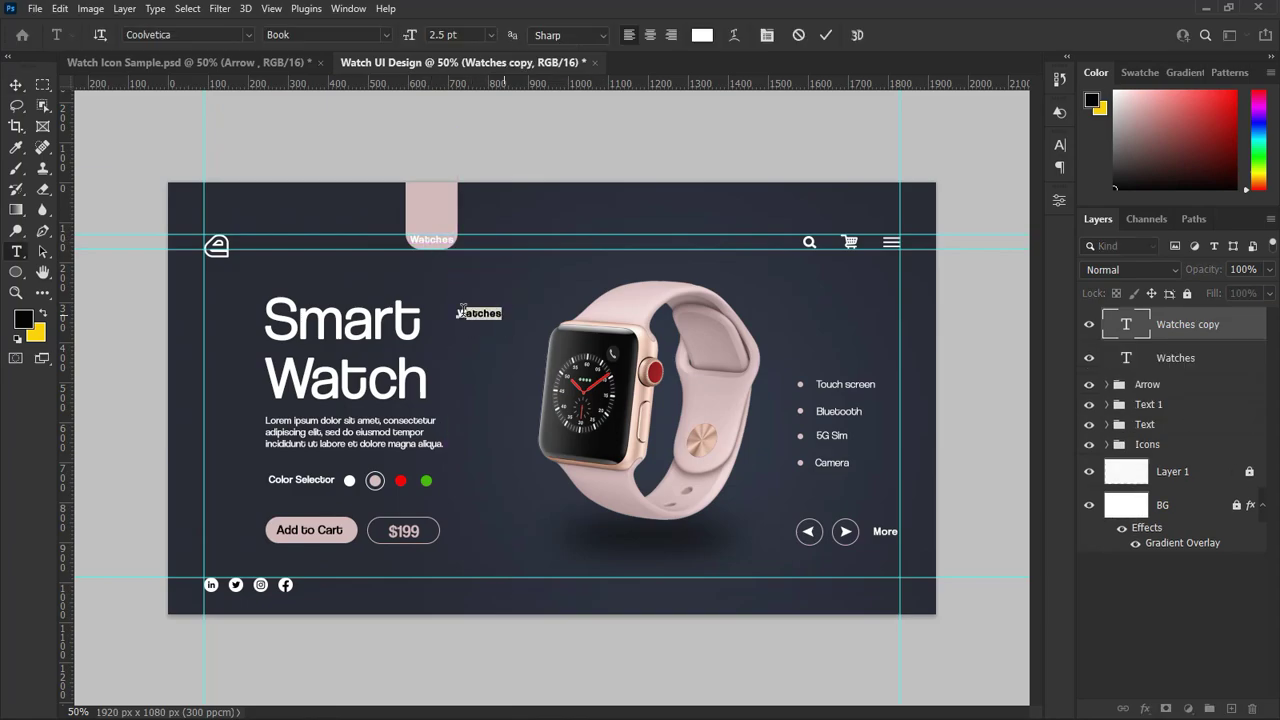
double_click(468, 323)
text(Smart Watch)
click(826, 35)
double_click(508, 314)
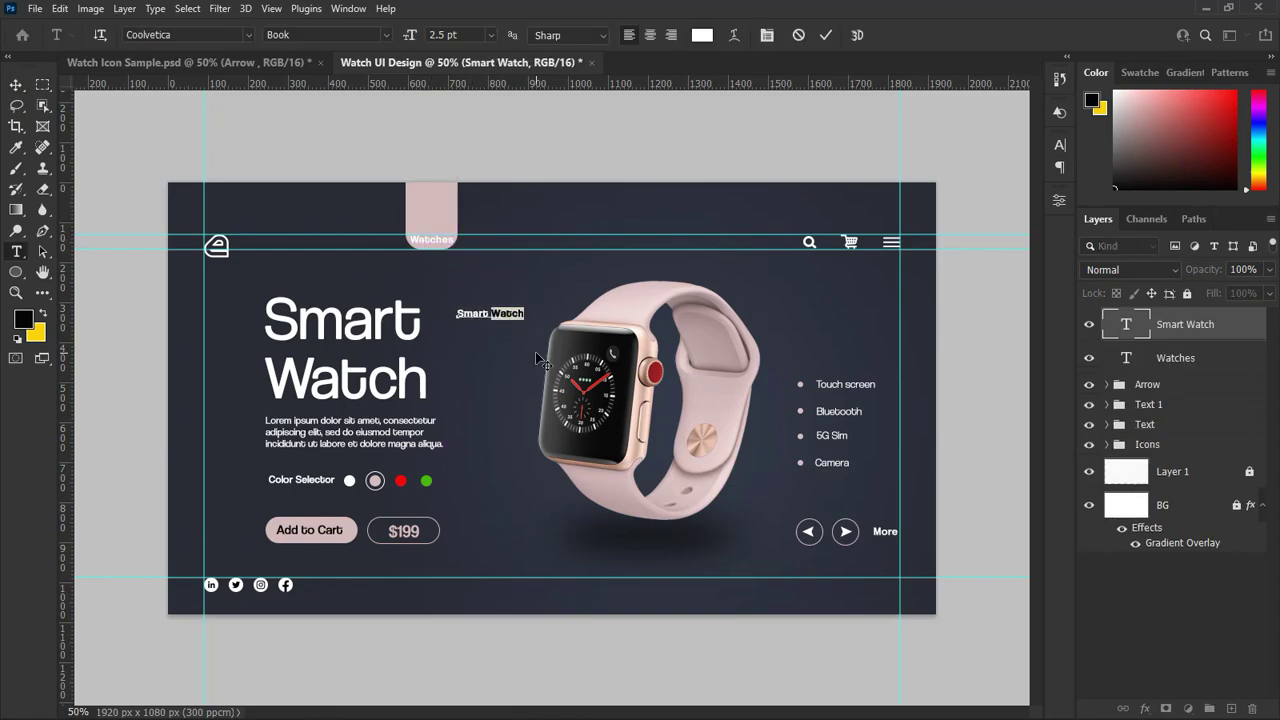
key(BackSpace)
text(Phone)
click(826, 35)
Place the Smart Phone label in the header row beside Watches, with another copy of it below the row.
key(v)
mouse_move(502, 315)
mouse_down()
mouse_move(553, 245)
mouse_move(457, 295)
mouse_move(490, 295)
mouse_up()
key(Up)
key(Up)
key(Up)
Change the spare copy's text to "TV Application" and place it in the header row after Smart Phone, keeping a duplicate below.
key(t)
click(487, 293)
key(ctrl+a)
text(TV Aplication)
click(826, 35)
key(v)
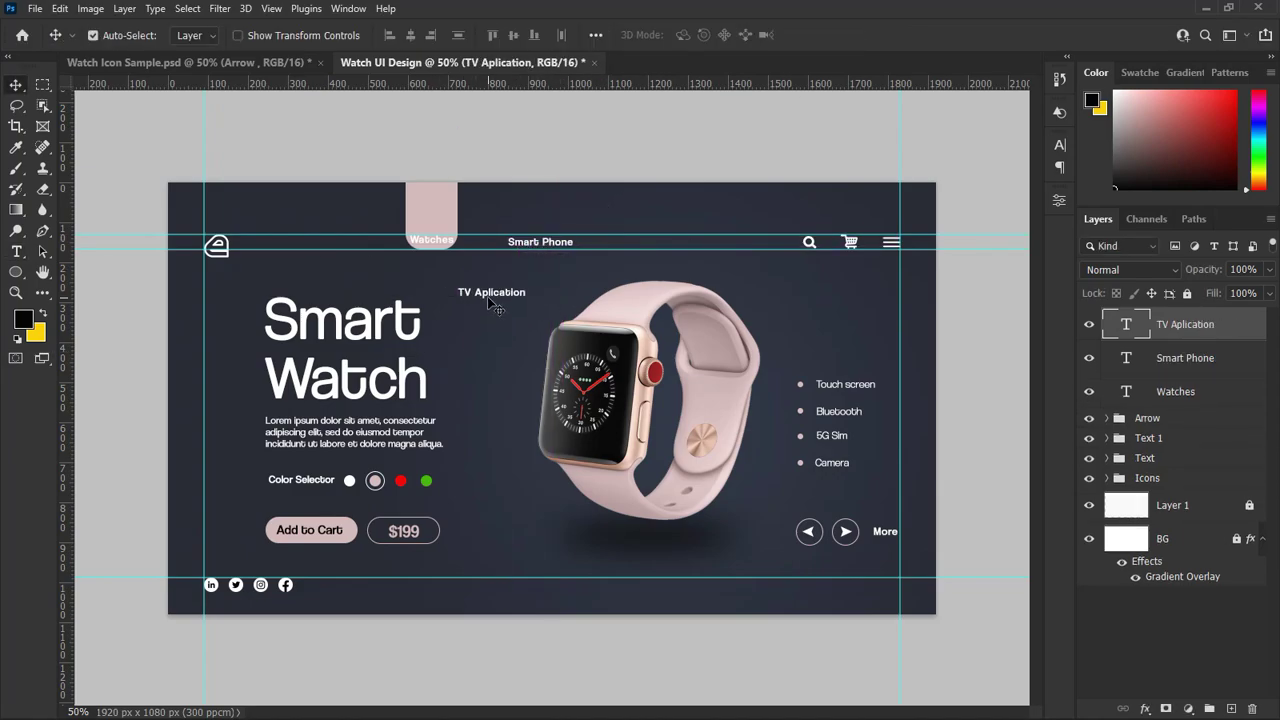
key(t)
click(483, 293)
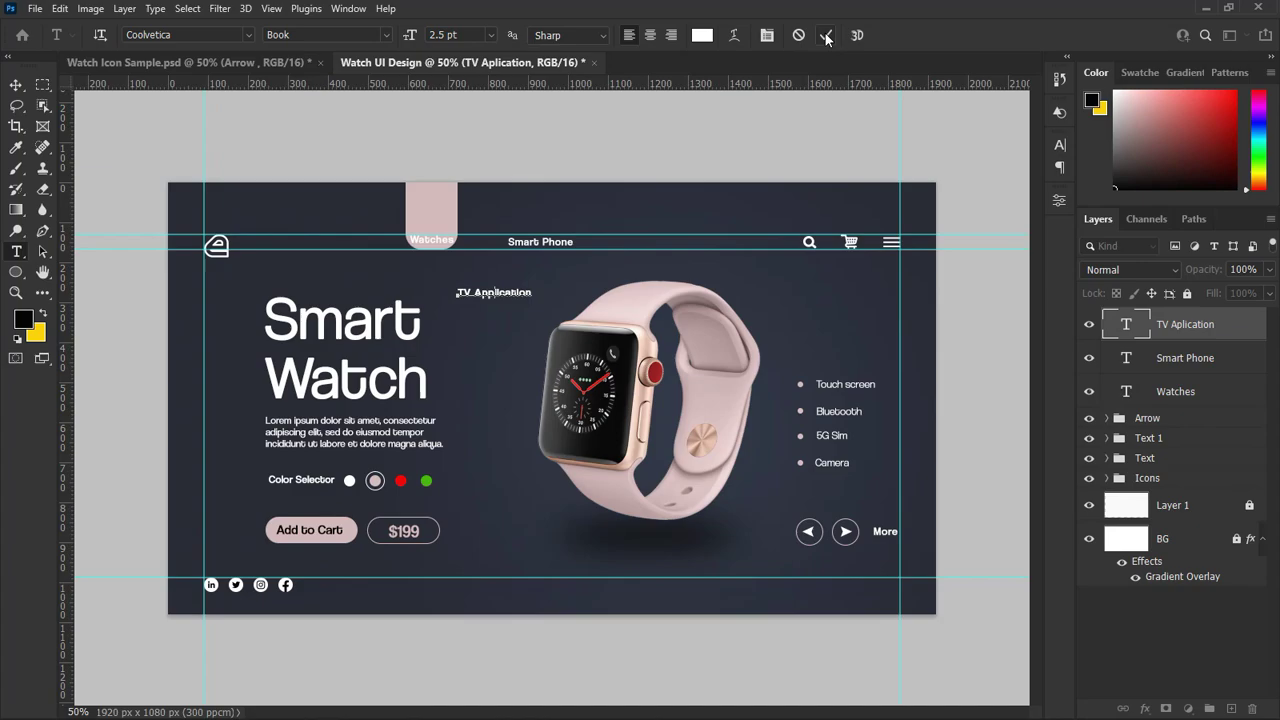
key(v)
mouse_move(491, 301)
mouse_down()
mouse_move(560, 262)
mouse_move(632, 250)
mouse_move(498, 297)
mouse_up()
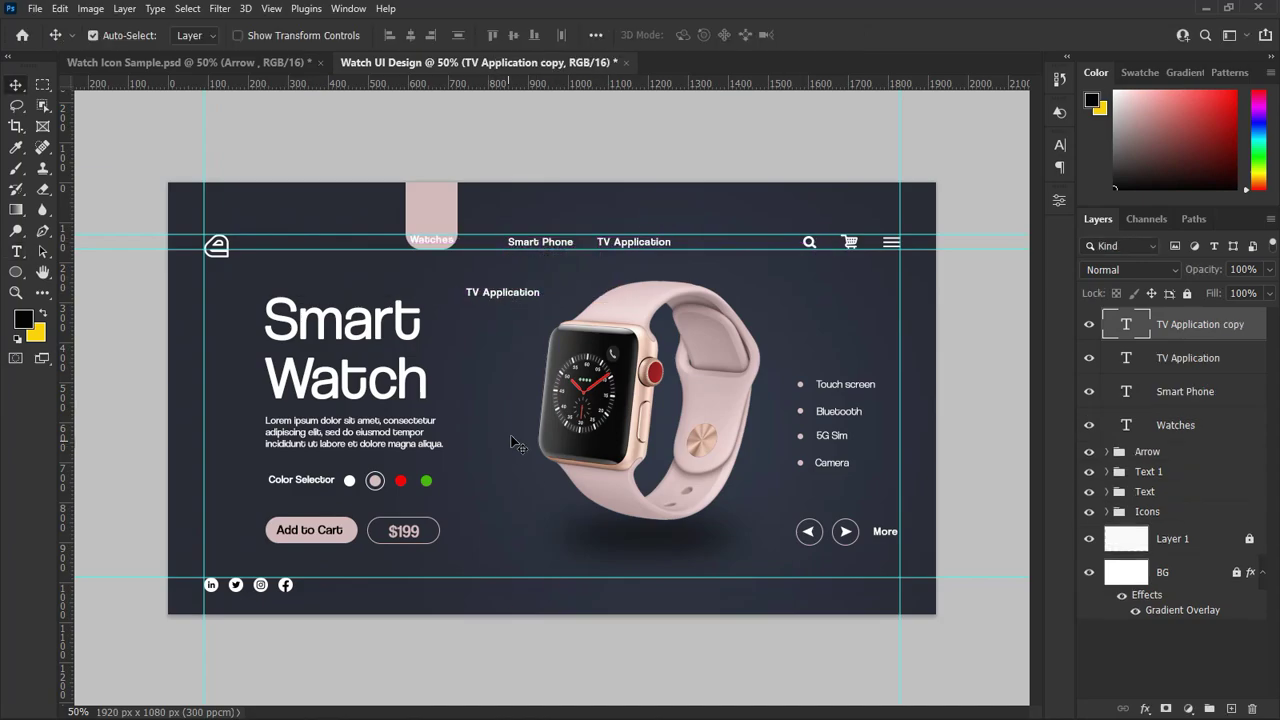
Change the remaining TV Application copy to "Laptops" and place it after TV Application in the header row.
double_click(548, 292)
text(Lapt)
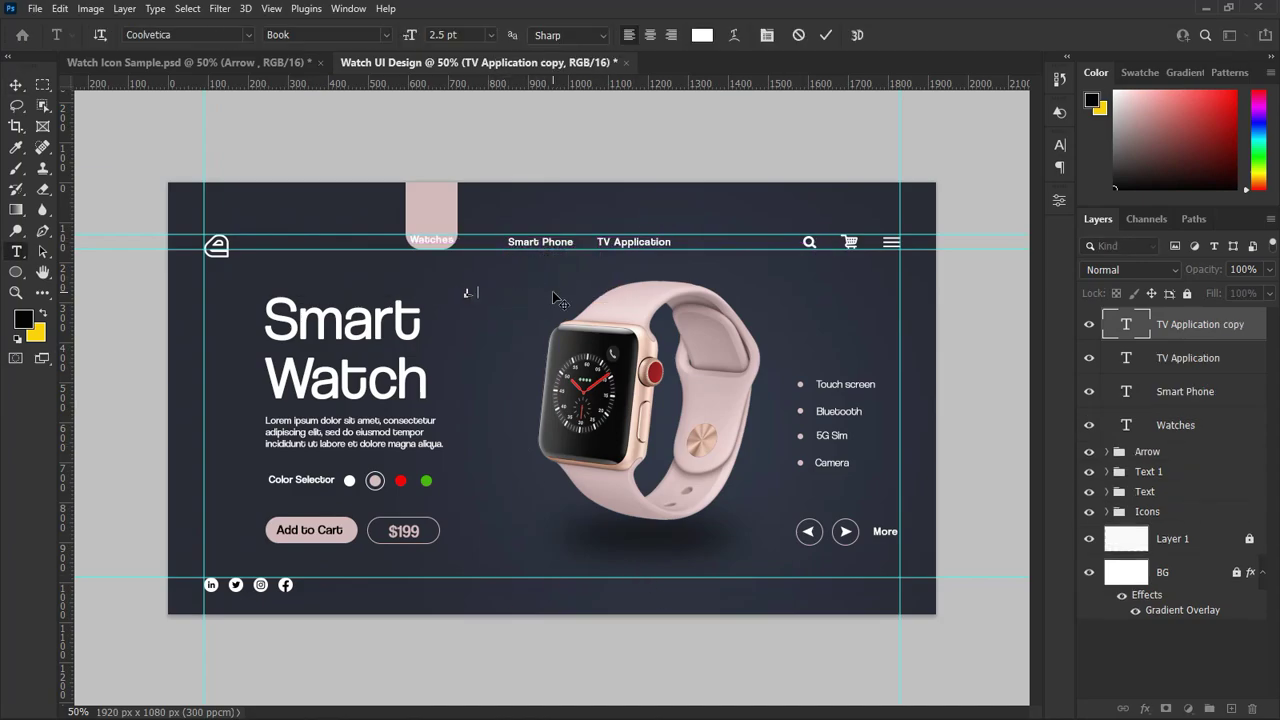
text(ops)
click(825, 35)
key(v)
drag(465, 310, 695, 260)
Tighten the horizontal spacing between the Smart Phone, TV Application and Laptops labels in the header row.
drag(530, 247, 516, 247)
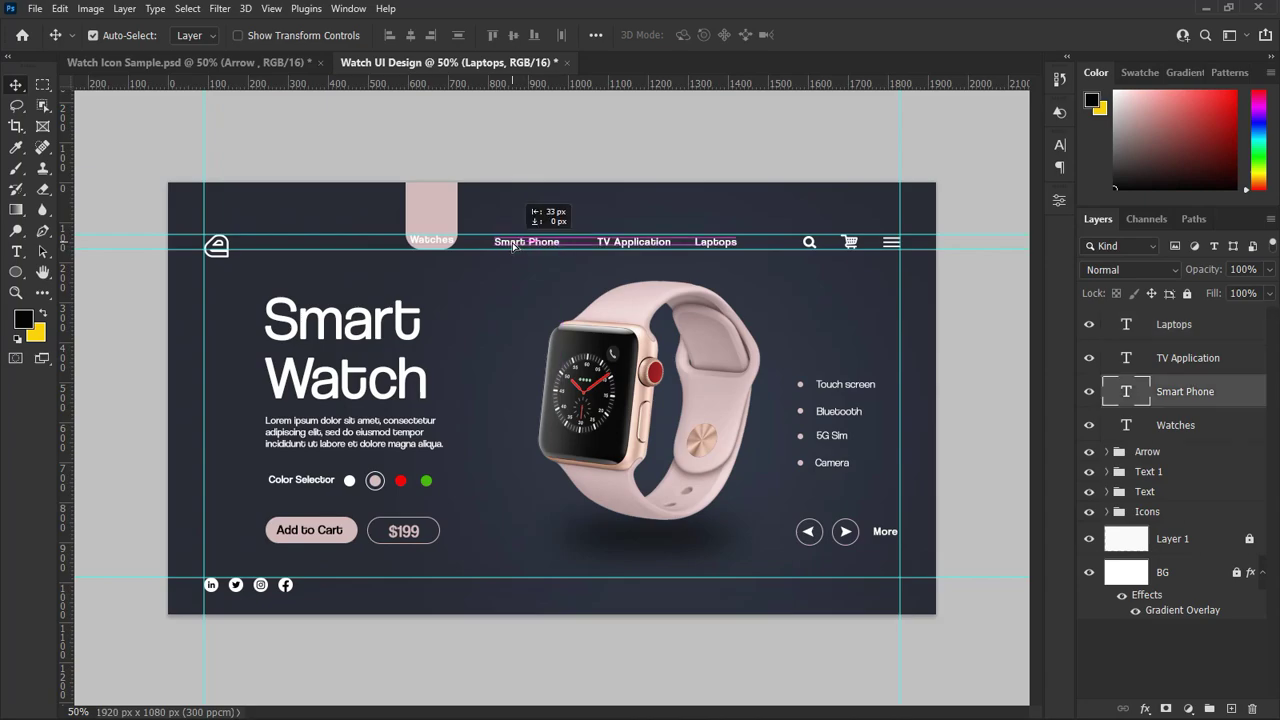
drag(636, 248, 613, 248)
drag(690, 244, 661, 244)
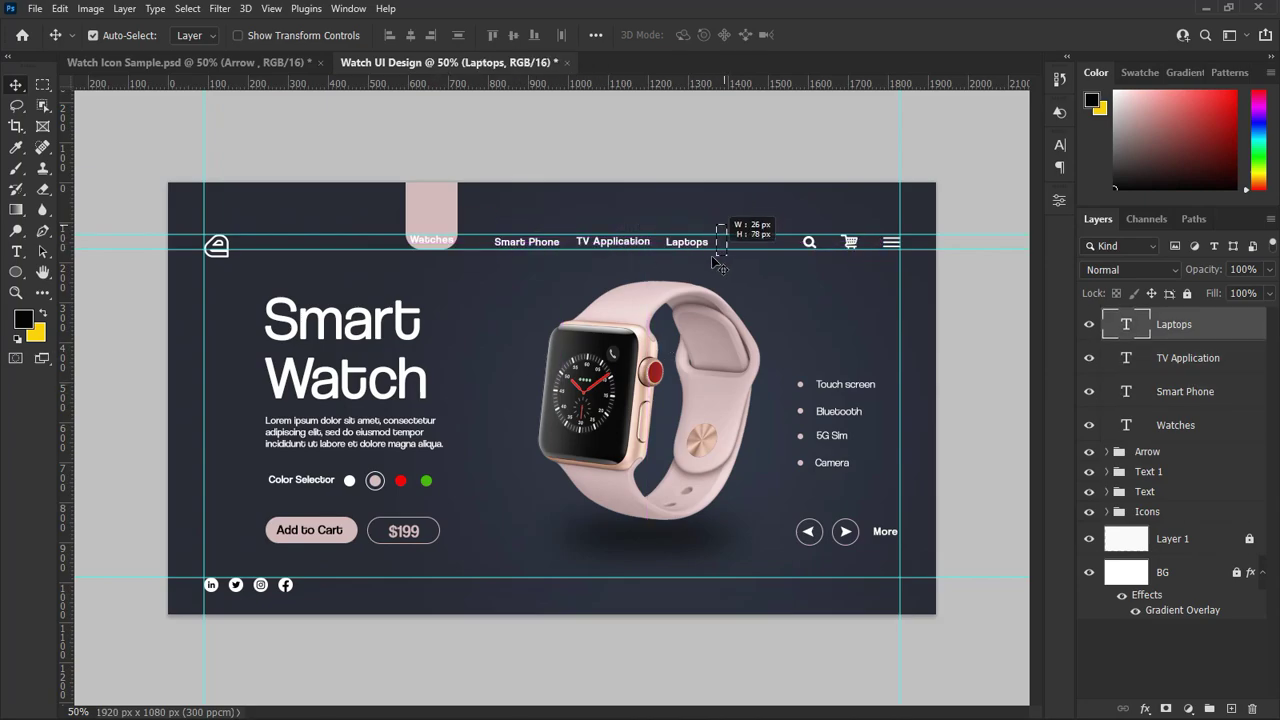
drag(737, 223, 486, 252)
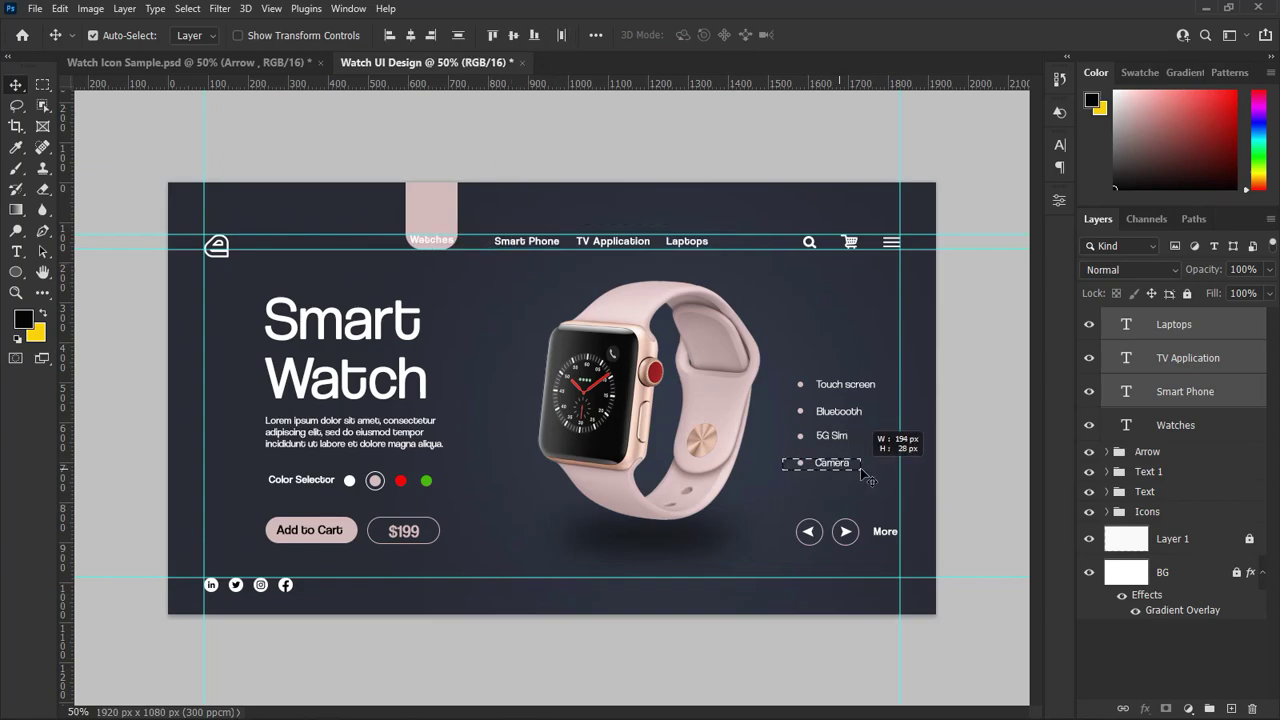
Tighten the vertical spacing of the feature list from Touch screen to Camera, keeping each bullet beside its text.
click(818, 463)
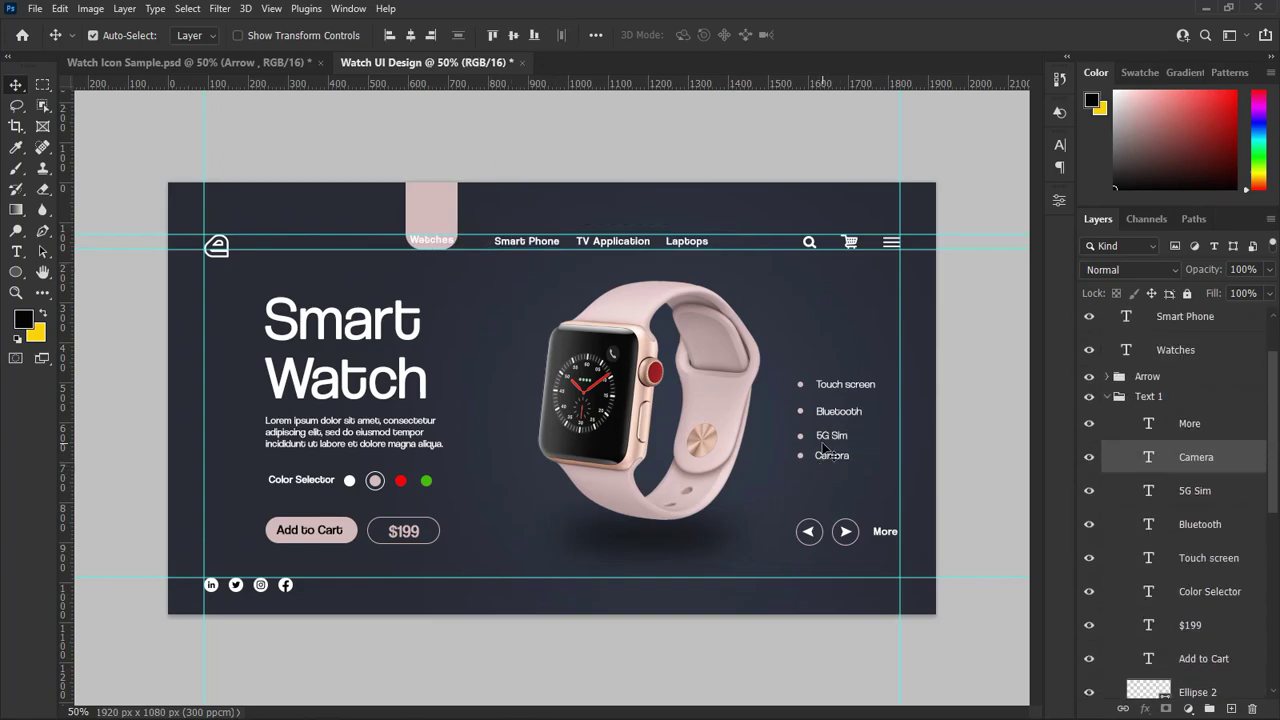
drag(818, 465, 872, 474)
click(874, 389)
key(shift+Up)
key(shift+Up)
click(1108, 354)
Set the Smart Phone, TV Application, Laptops and Watches header labels to the Light font style.
drag(720, 218, 481, 262)
click(1060, 145)
click(1034, 170)
click(1018, 252)
click(1060, 145)
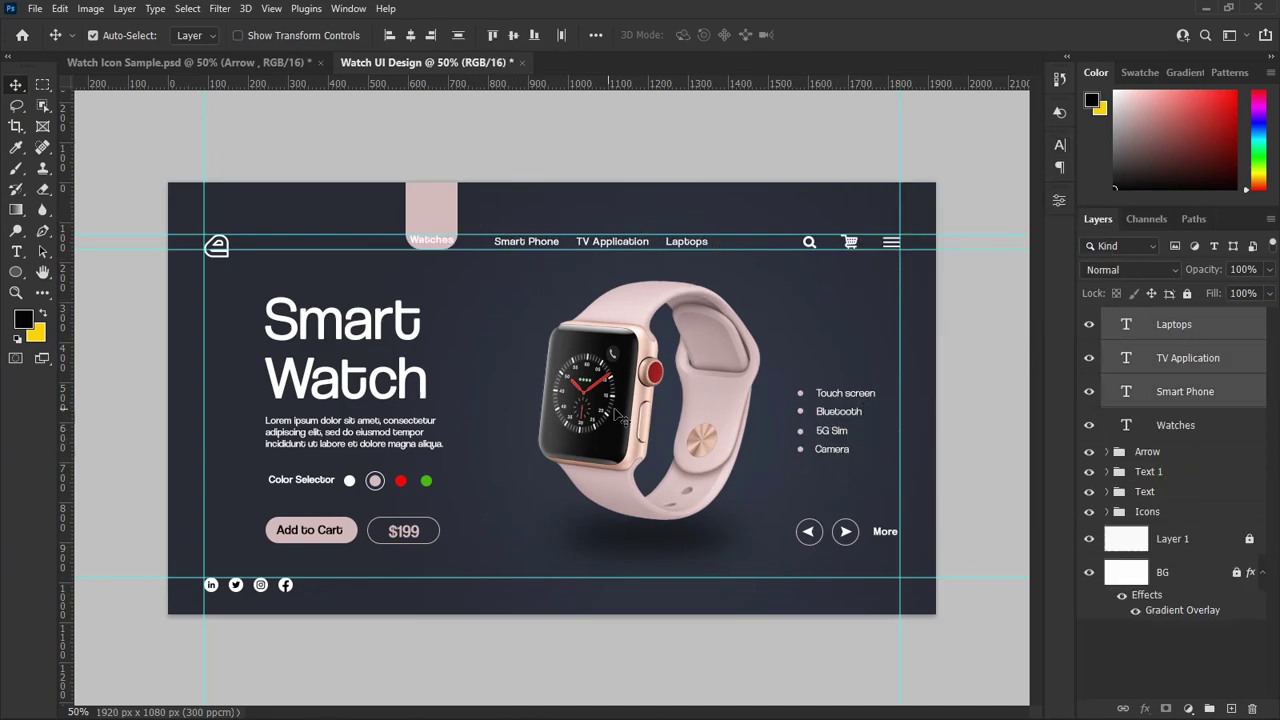
click(440, 241)
click(1060, 145)
click(1034, 170)
click(998, 249)
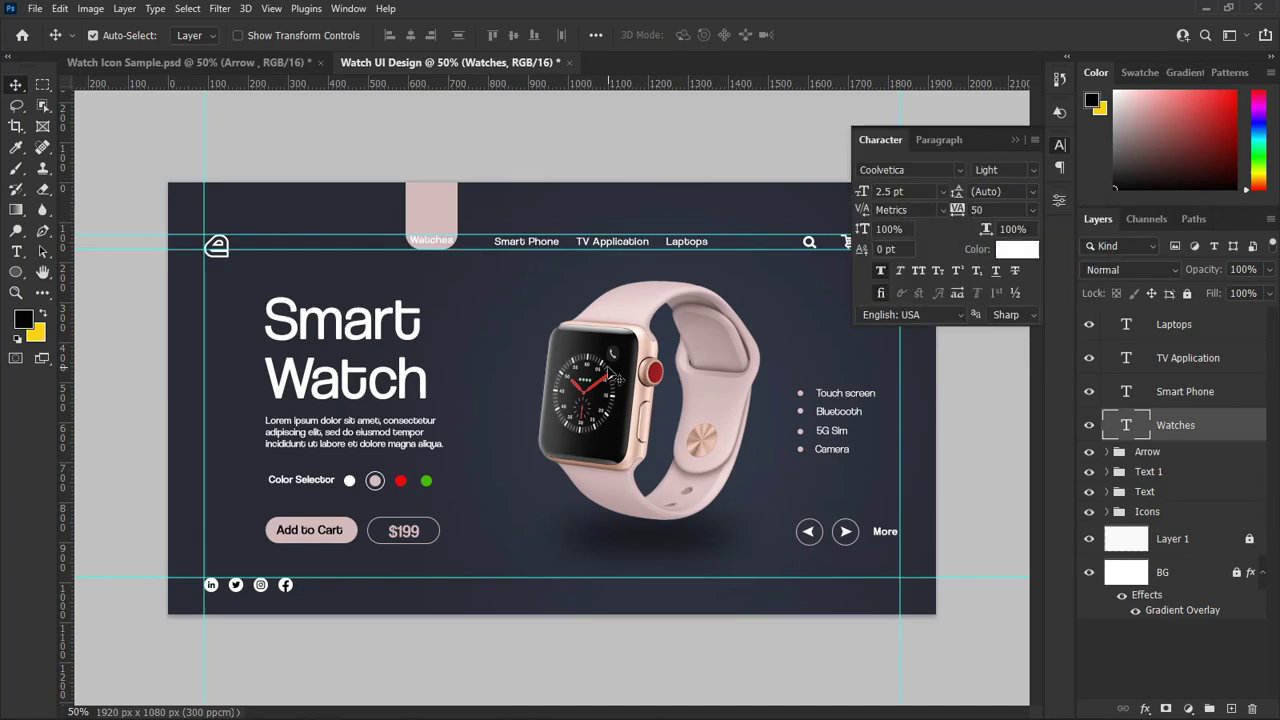
Move the pink tab behind the Watches label slightly downward.
click(430, 208)
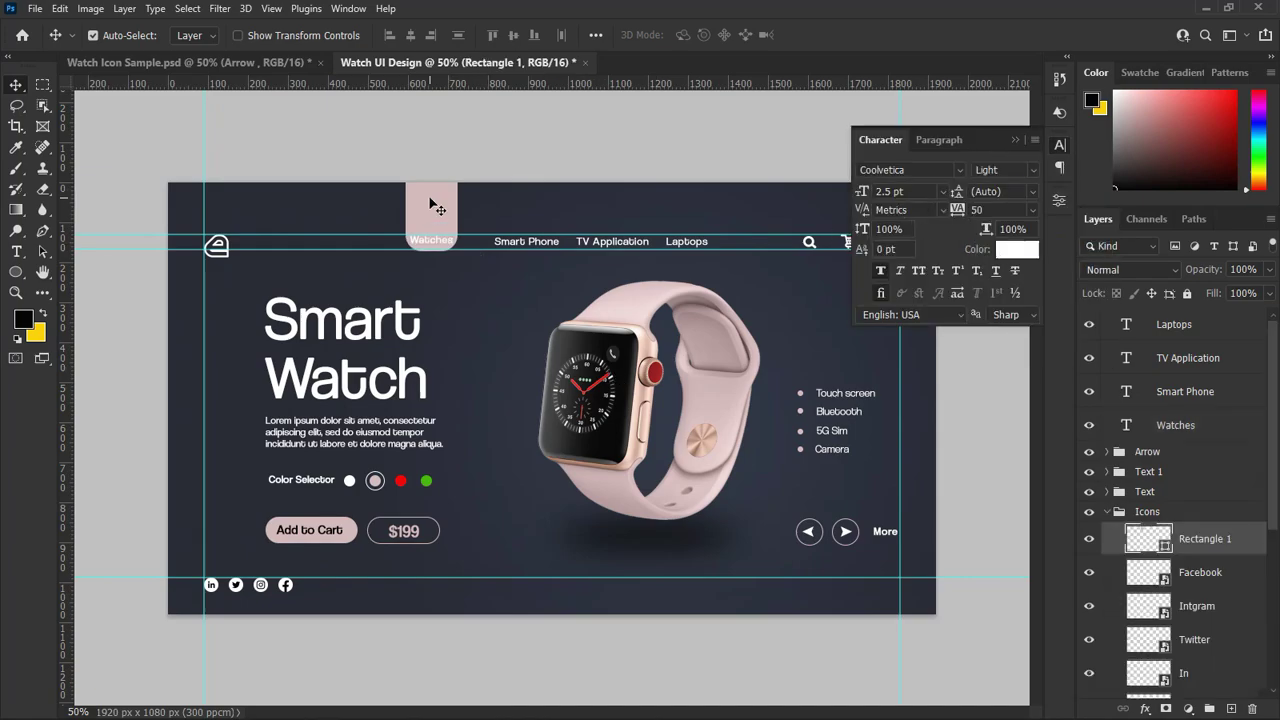
click(1014, 140)
click(370, 433)
Set the tracking of the $199 price text to 50.
click(408, 534)
click(1032, 209)
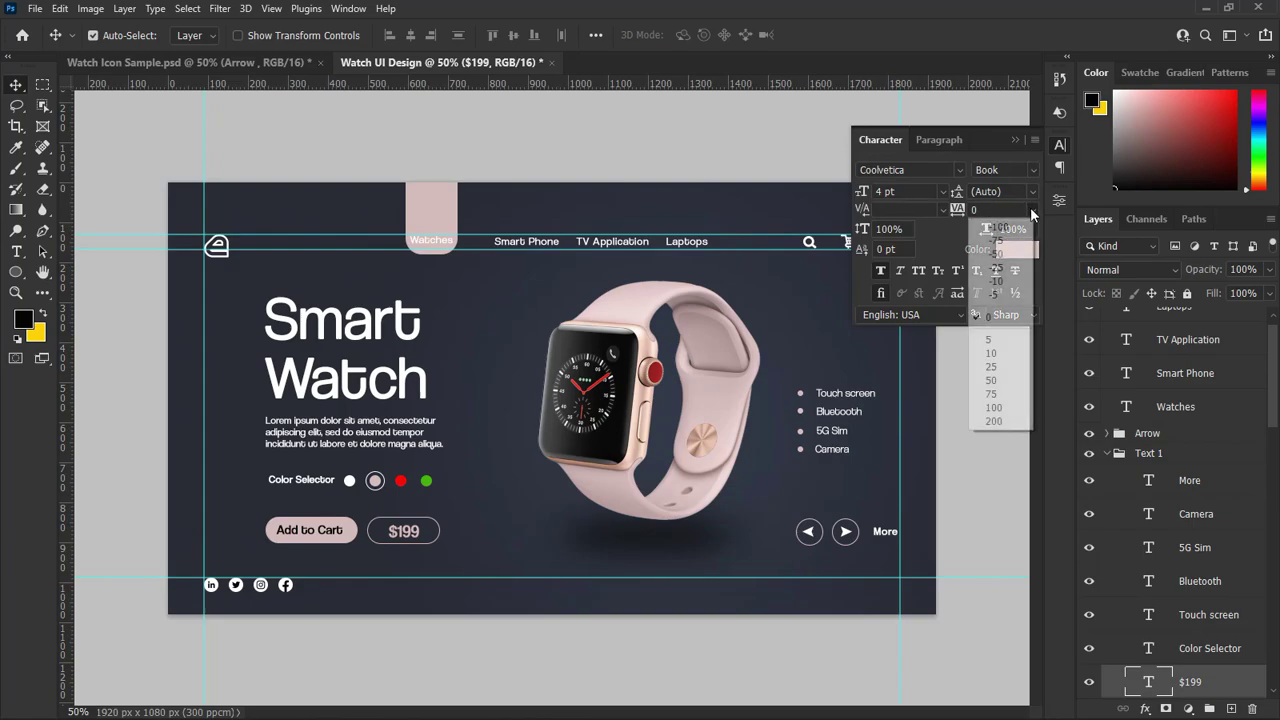
click(1000, 371)
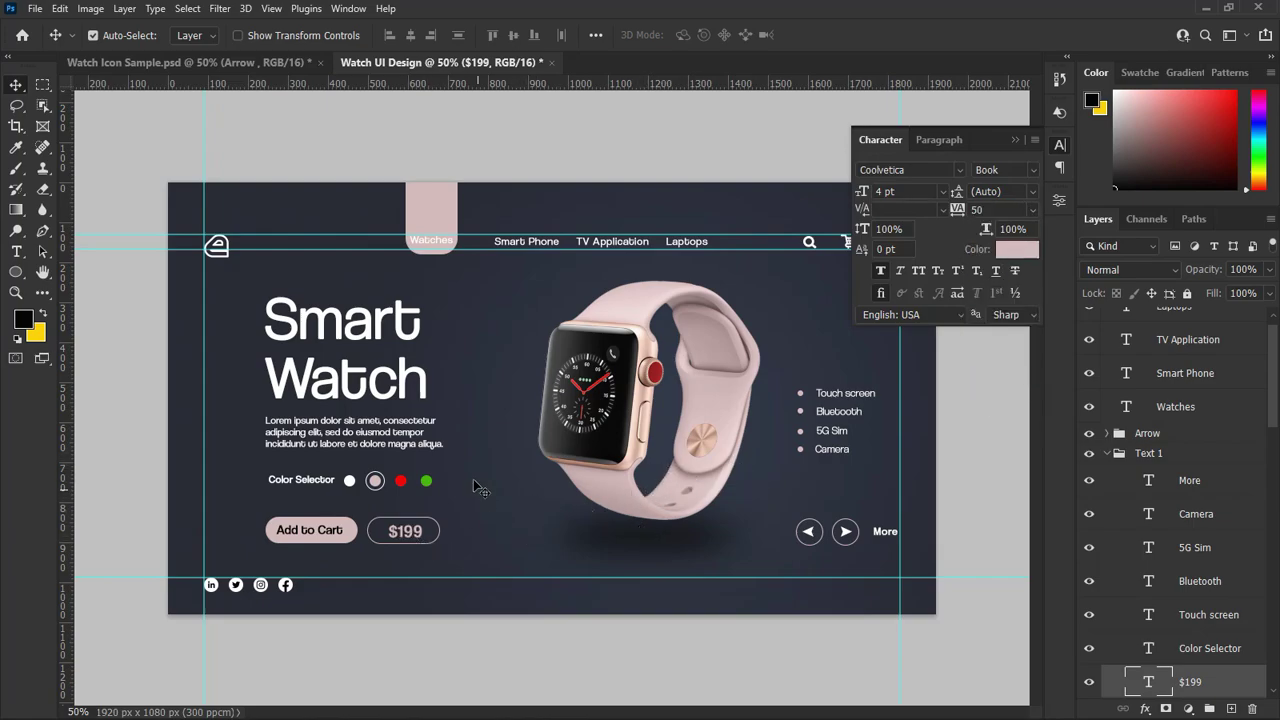
click(1012, 139)
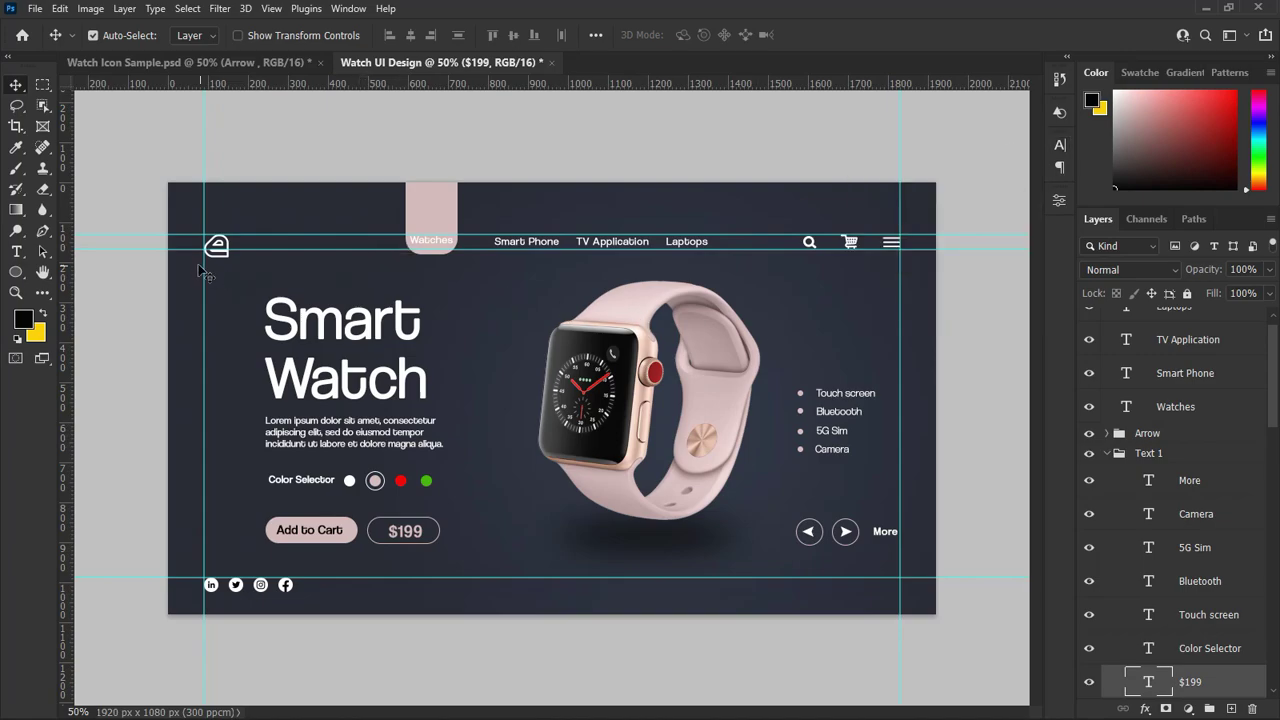
click(145, 307)
Unlock the Ellipse 1 shadow layer and squash it slightly downward beneath the watch with Free Transform.
click(15, 294)
click(536, 386)
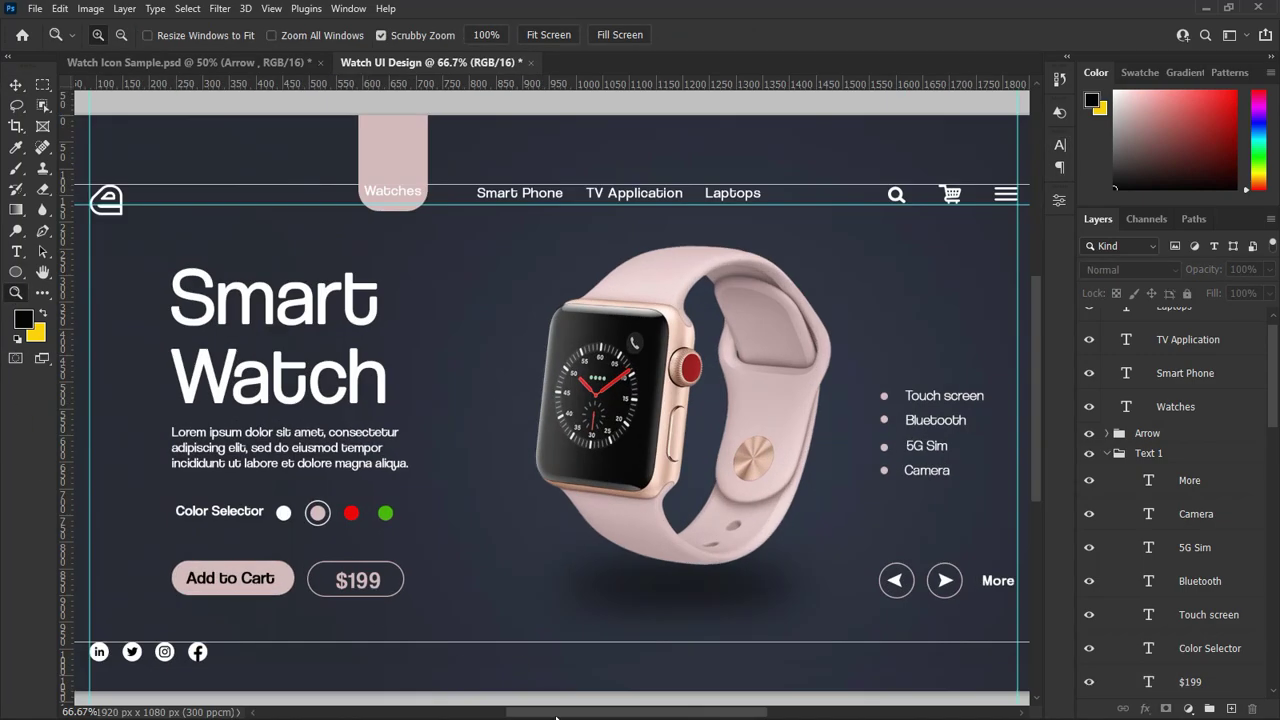
mouse_move(558, 712)
mouse_down()
mouse_move(531, 713)
mouse_move(576, 711)
mouse_up()
scroll(567, 697, right, 2)
key(v)
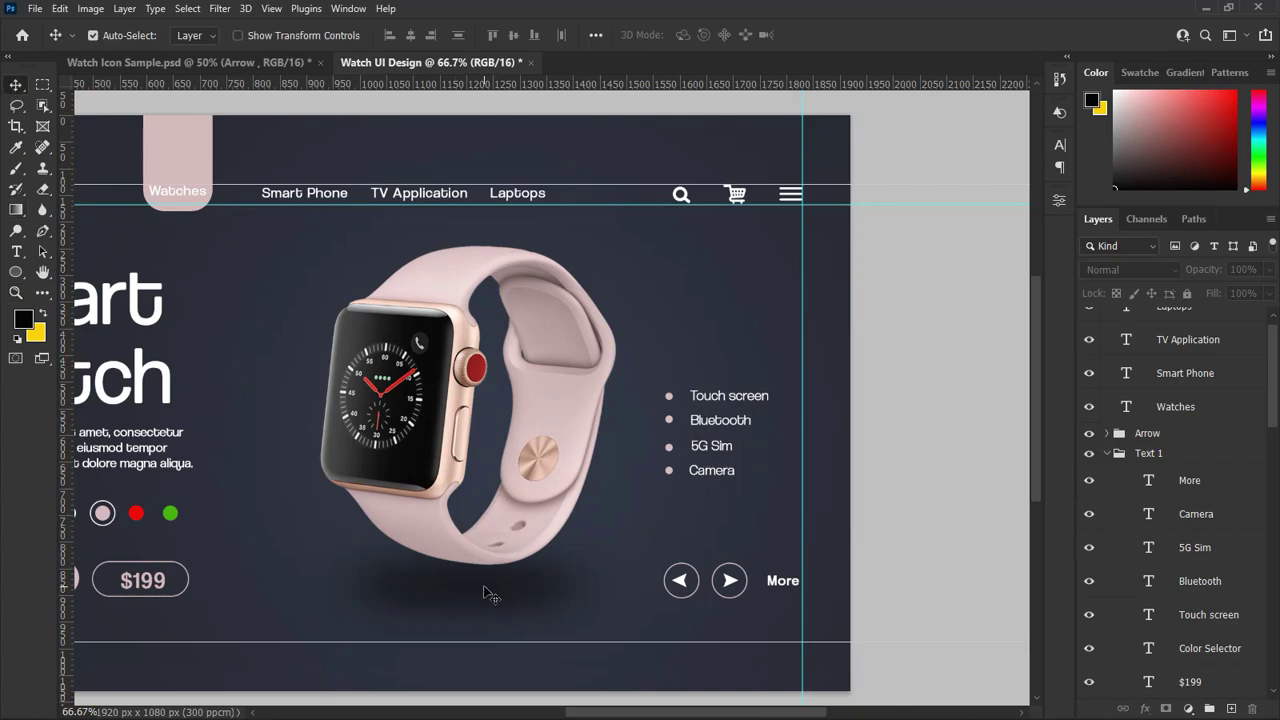
drag(1272, 420, 1266, 540)
scroll(1265, 542, down, 5)
click(1195, 584)
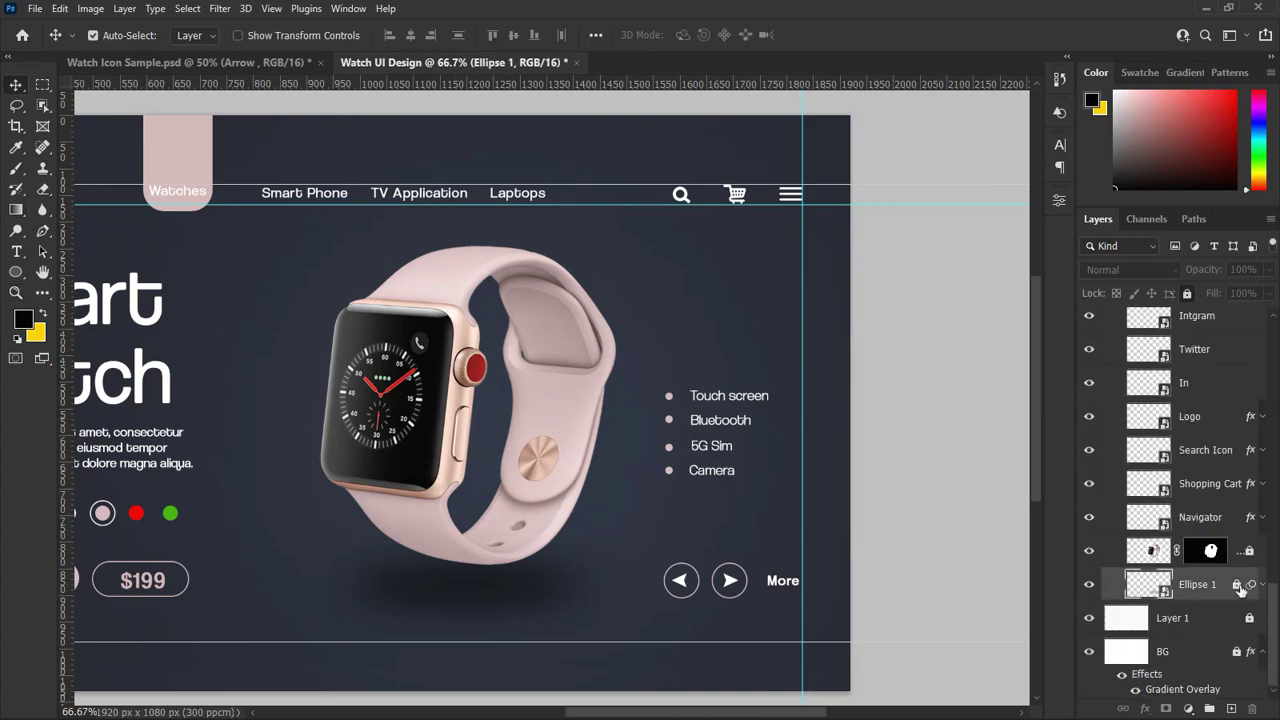
key(ctrl+t)
click(650, 290)
drag(465, 563, 465, 586)
key(Return)
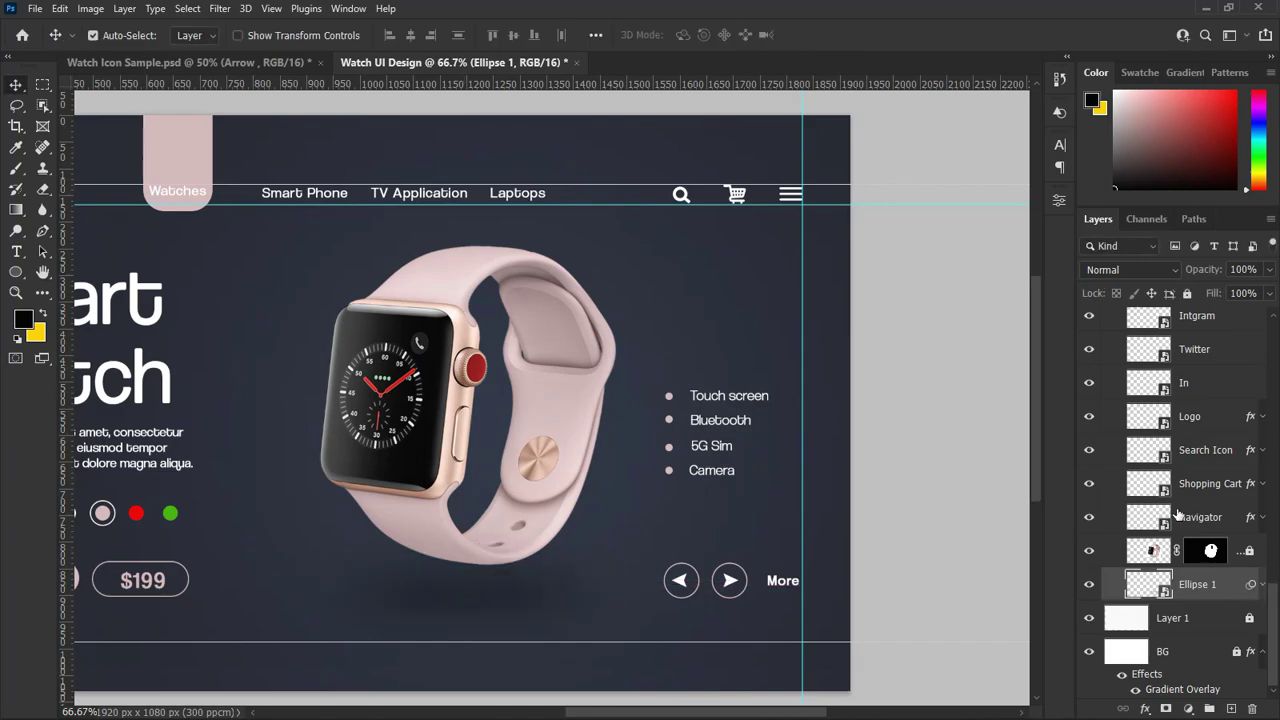
Collapse the open layer groups and group the four header label layers, Watches through Laptops, as "Text 2".
drag(1275, 604, 1278, 452)
click(1107, 560)
click(1107, 437)
click(1107, 466)
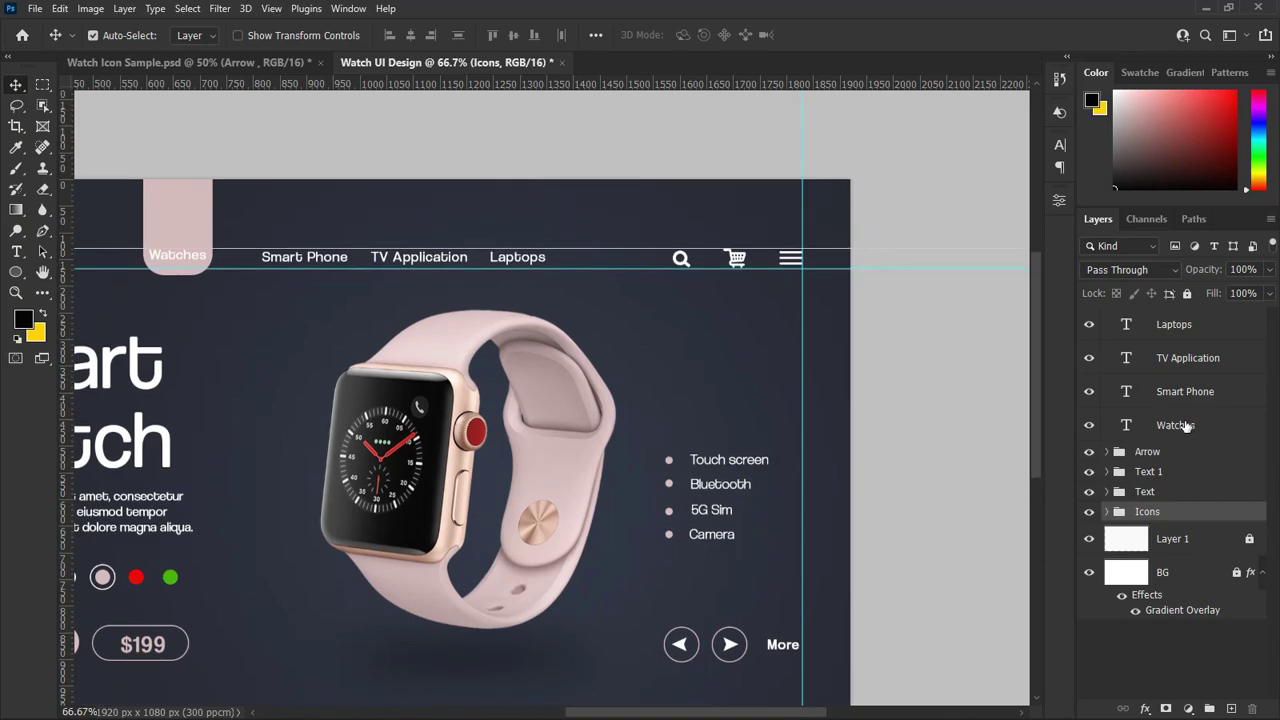
click(1182, 428)
shift+click(1177, 330)
key(ctrl+g)
double_click(1205, 327)
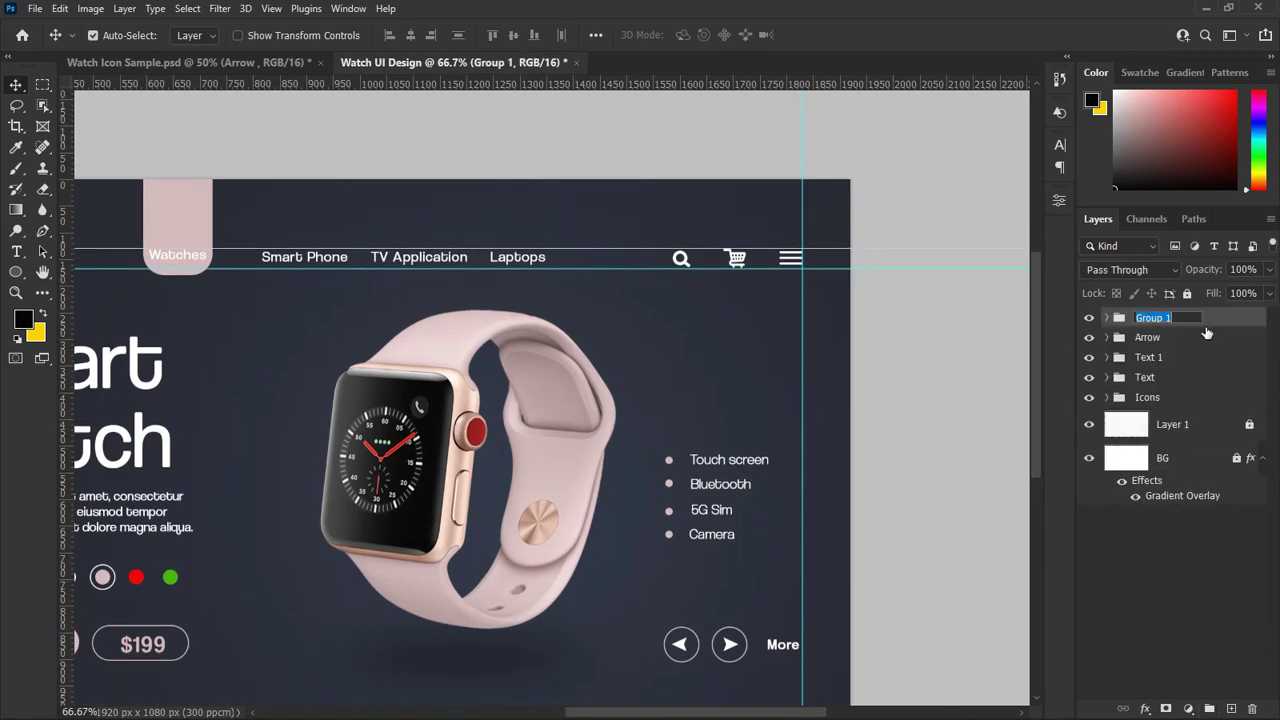
key(BackSpace)
text(Text 2)
key(Return)
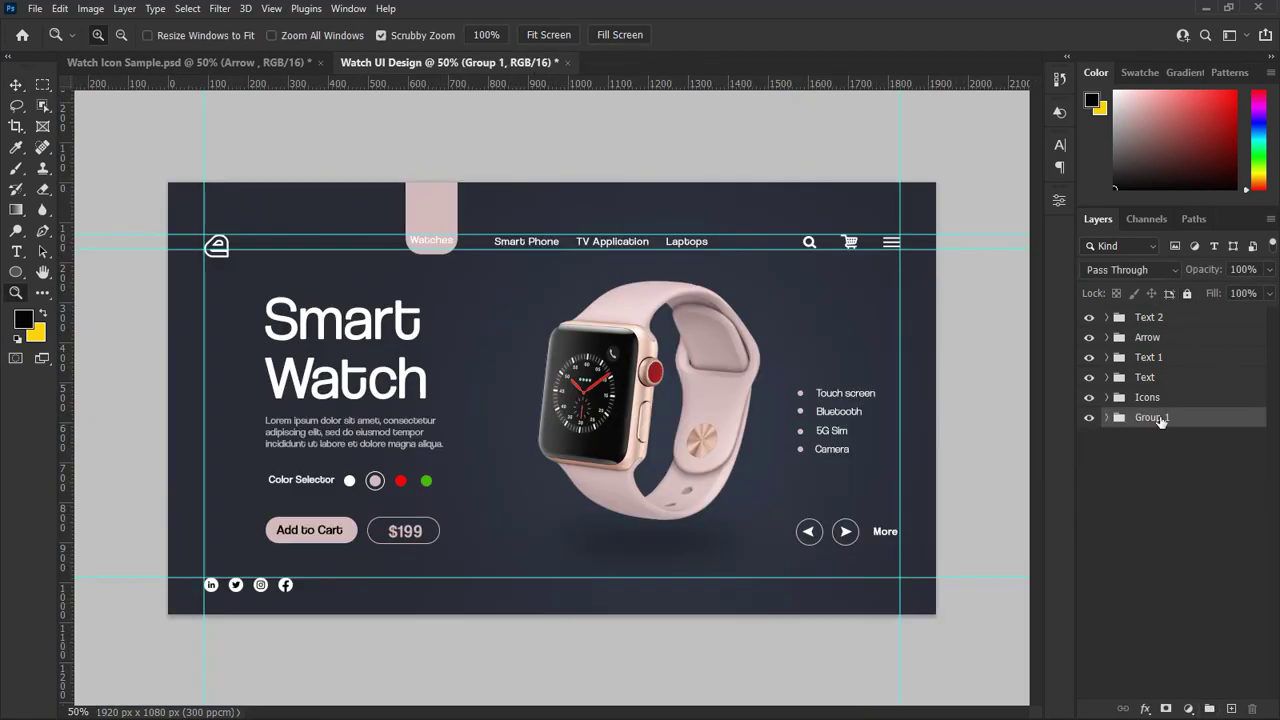
Name the group holding Layer 1 and BG "Background".
text(Background)
click(1198, 455)
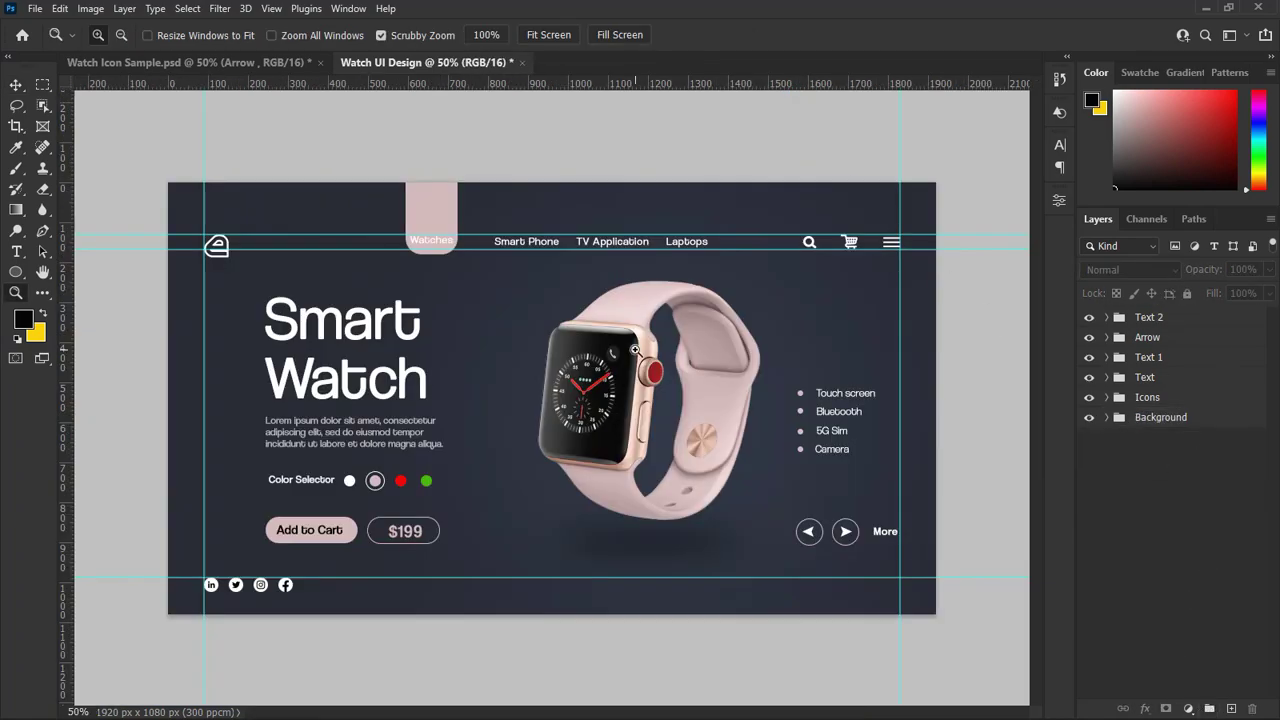
Move the lower horizontal guide down to the bottom edge of the social media icons.
click(13, 87)
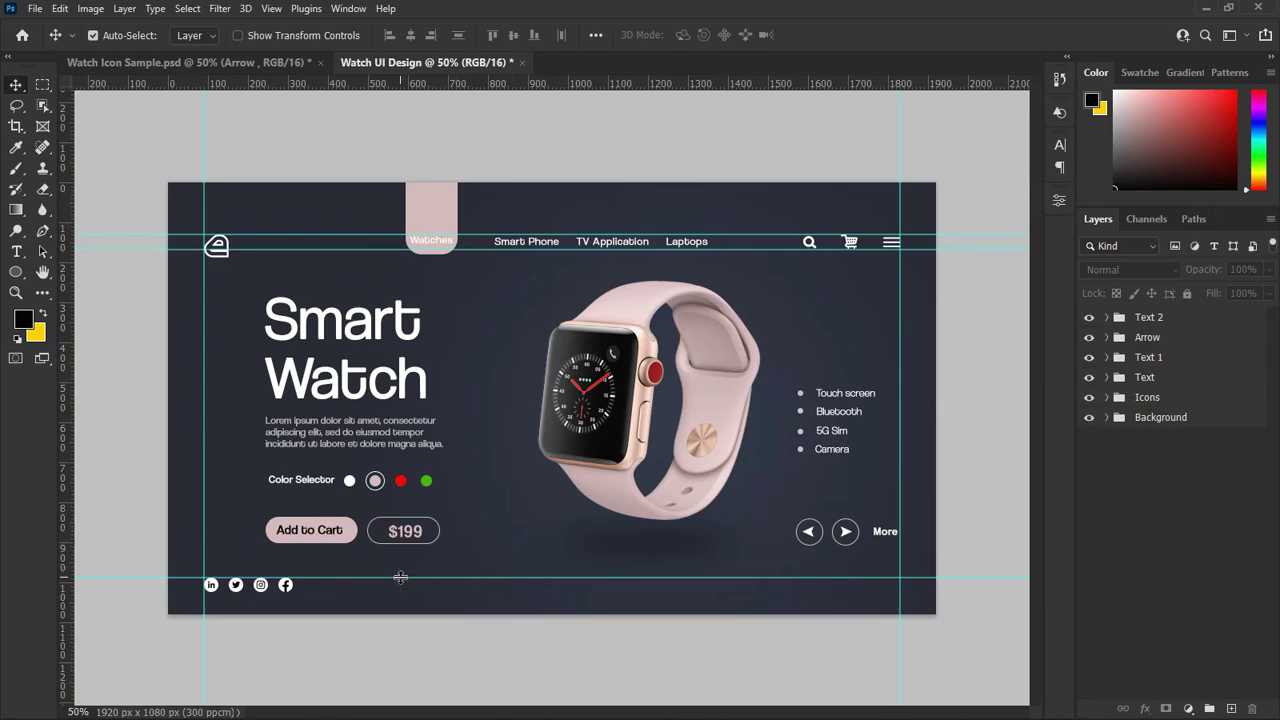
mouse_move(400, 577)
mouse_down()
mouse_move(401, 596)
mouse_move(408, 588)
mouse_up()
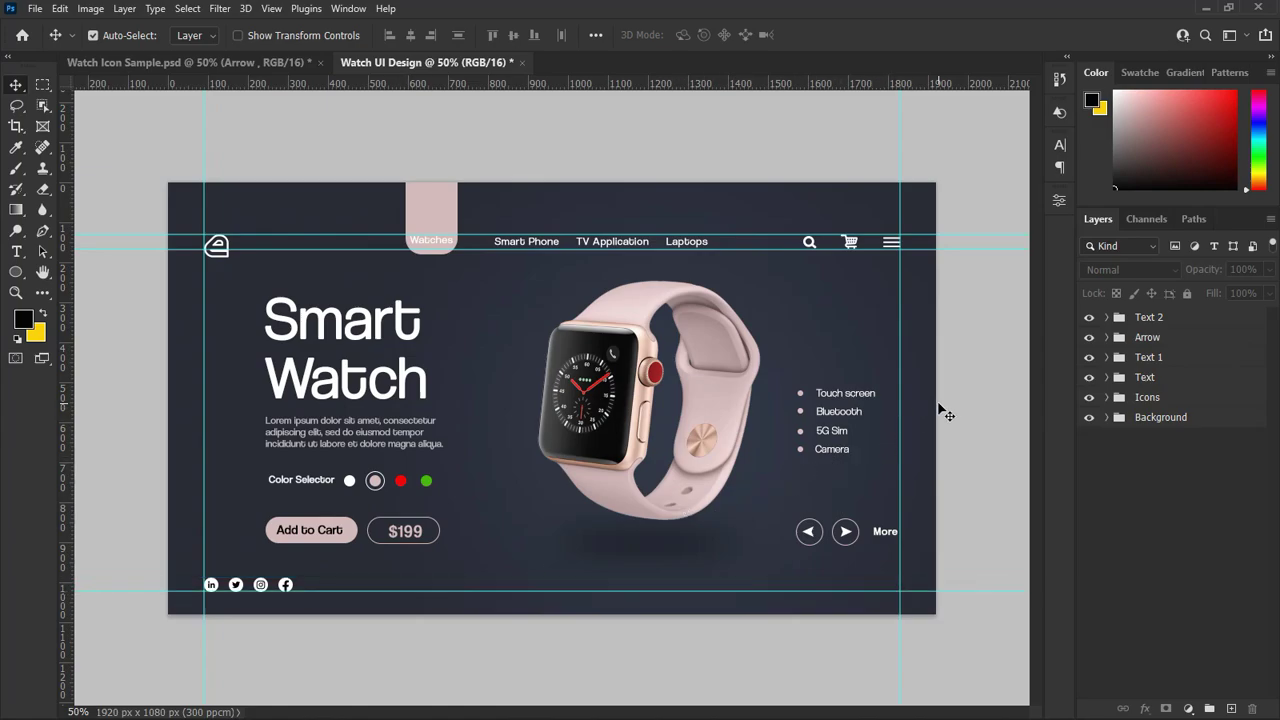